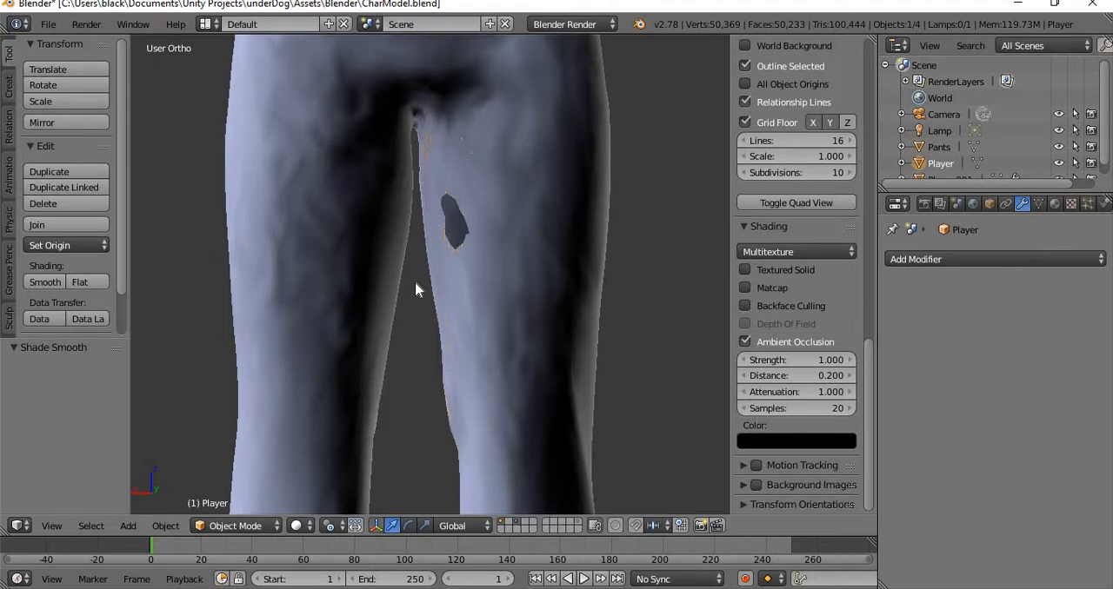
Examine the character's torso, arms and pants up close, including the hole on the inner thigh.
shift+middle_drag(455, 219, 449, 506)
scroll(496, 266, down, 4)
scroll(447, 298, up, 3)
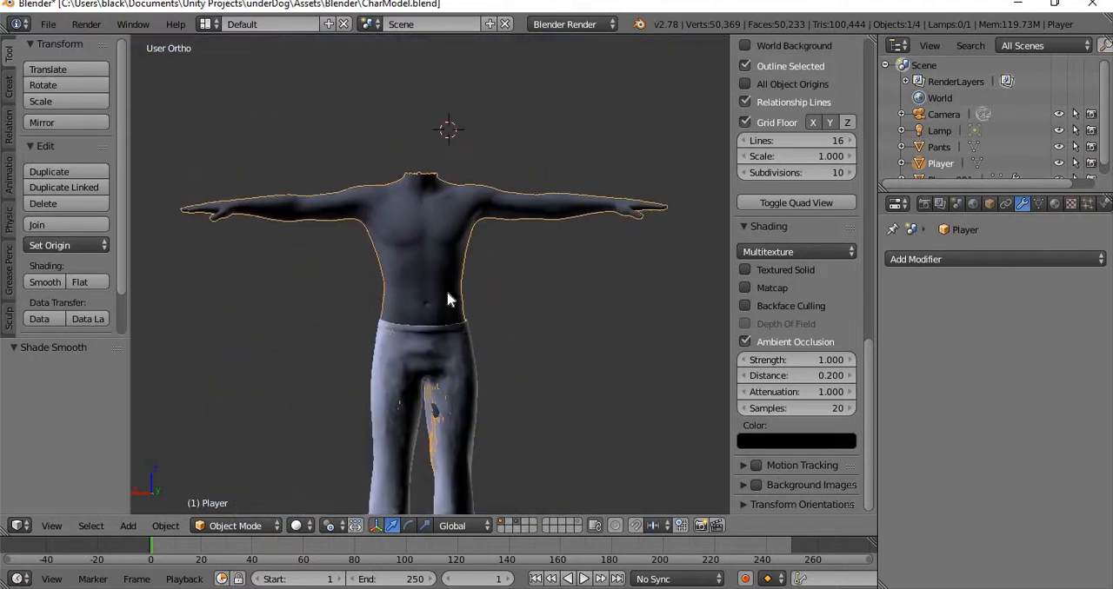
scroll(435, 298, up, 1)
shift+middle_drag(350, 275, 484, 386)
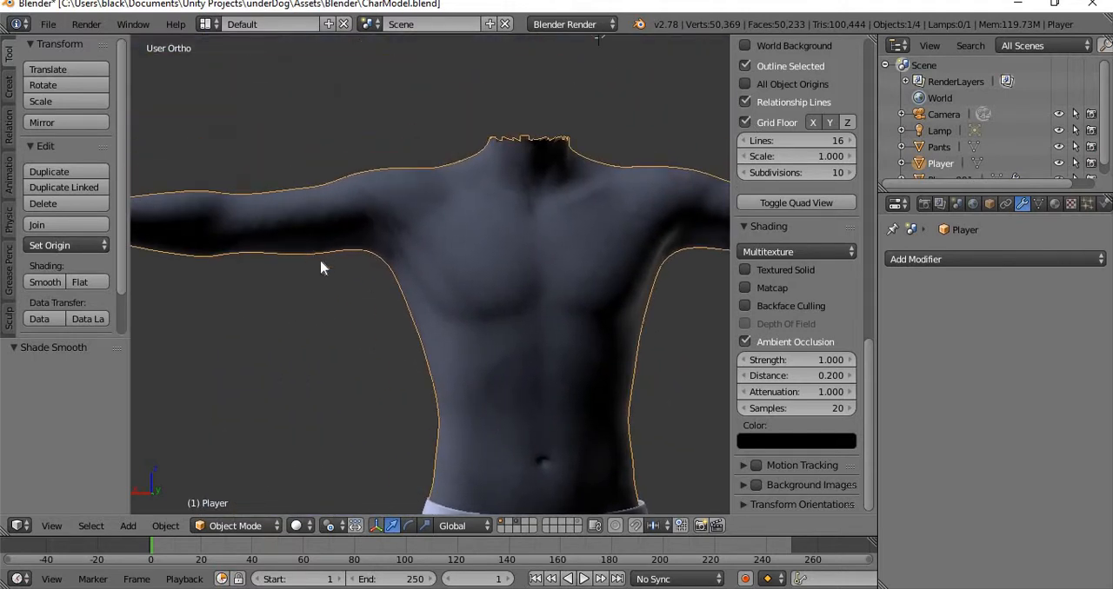
middle_drag(321, 268, 341, 298)
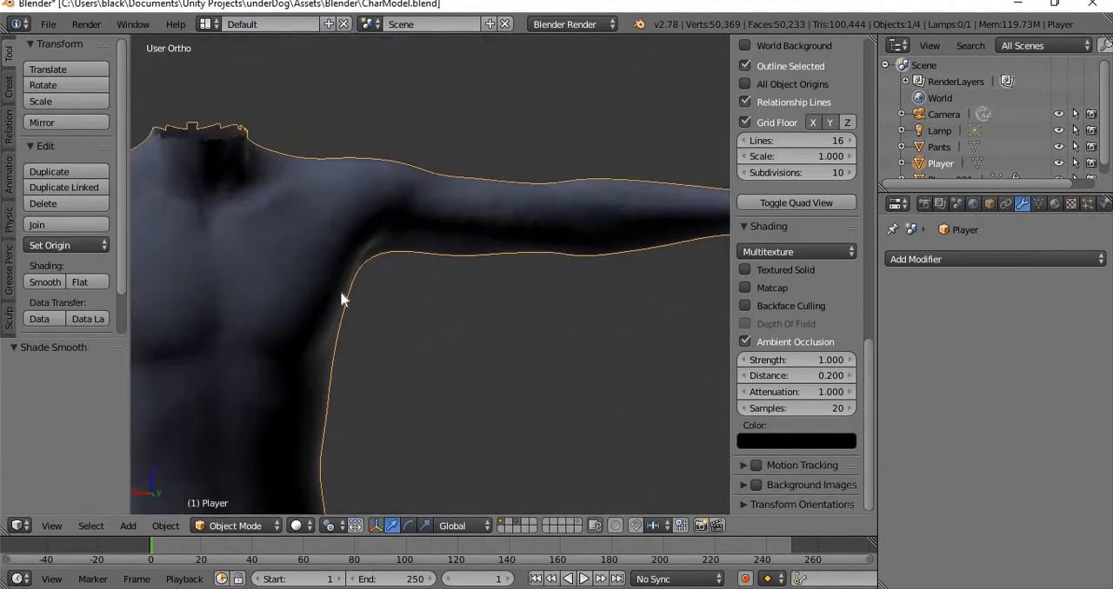
shift+middle_drag(245, 351, 454, 267)
shift+middle_drag(389, 462, 447, 384)
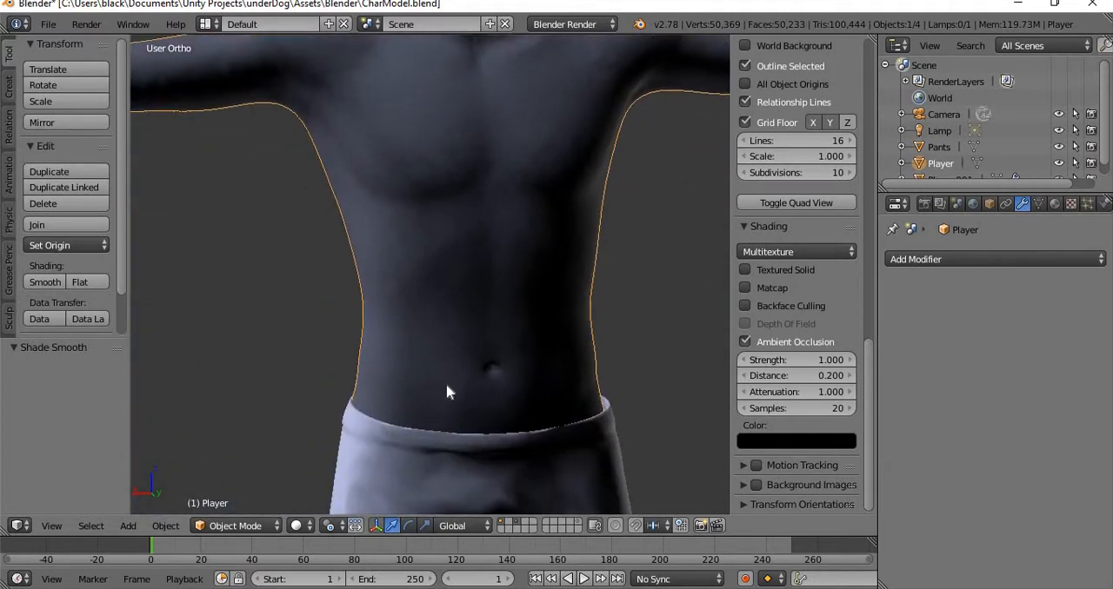
scroll(445, 384, down, 4)
scroll(447, 385, down, 3)
scroll(447, 388, up, 5)
scroll(447, 388, down, 5)
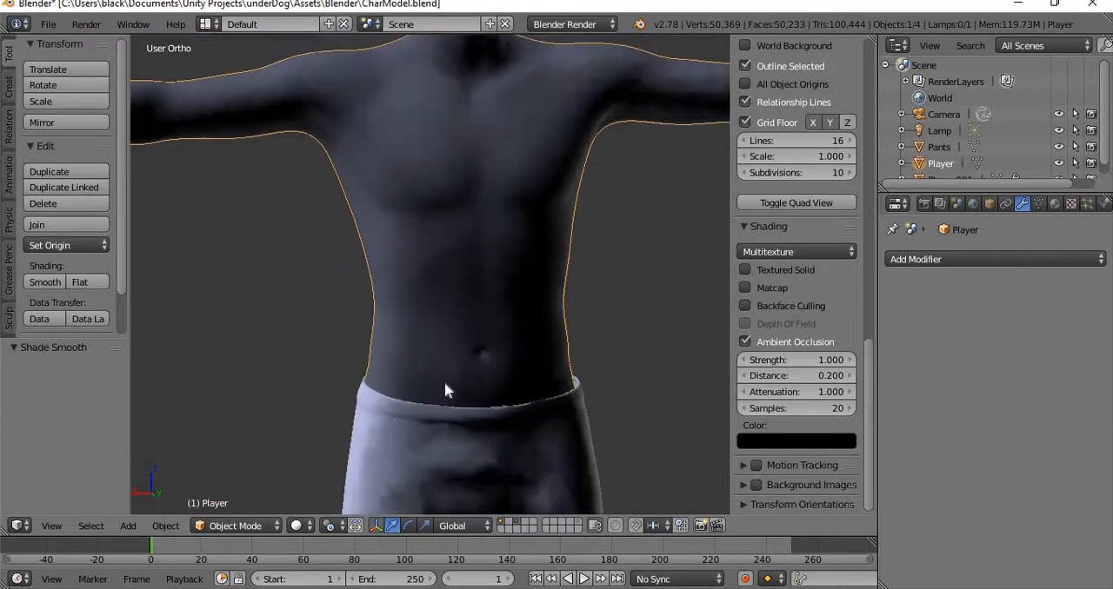
scroll(445, 391, up, 6)
scroll(445, 391, down, 3)
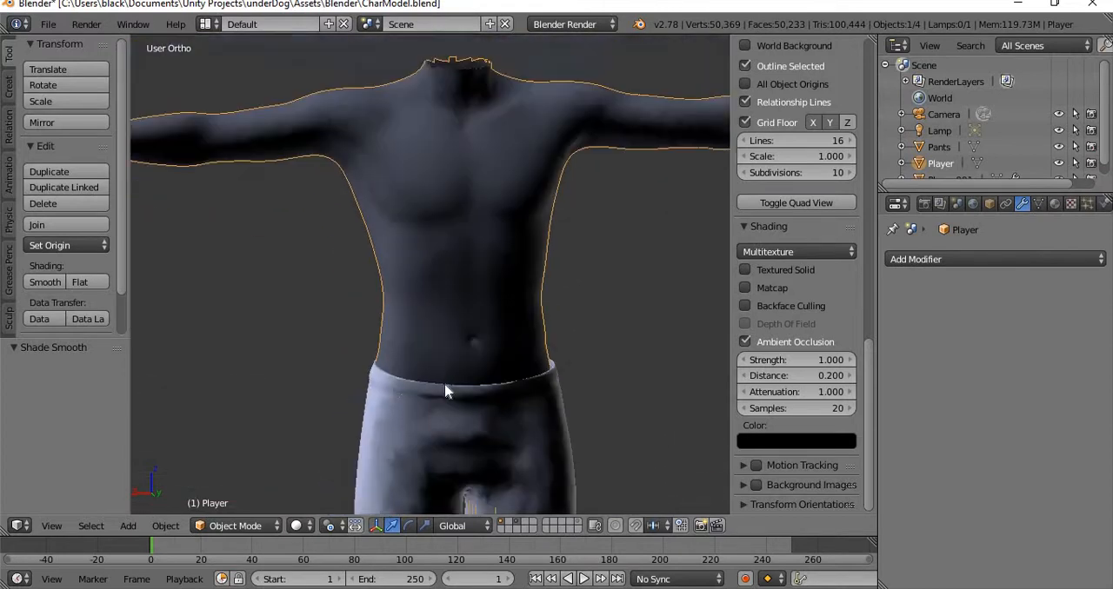
shift+middle_drag(396, 332, 329, 277)
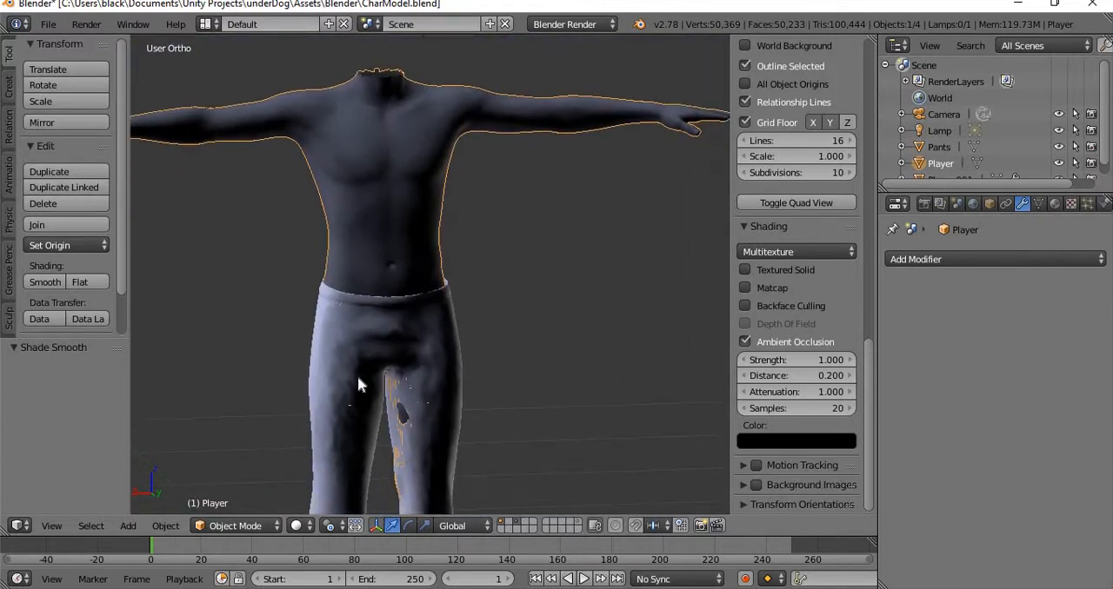
shift+middle_drag(444, 293, 450, 281)
scroll(444, 363, up, 5)
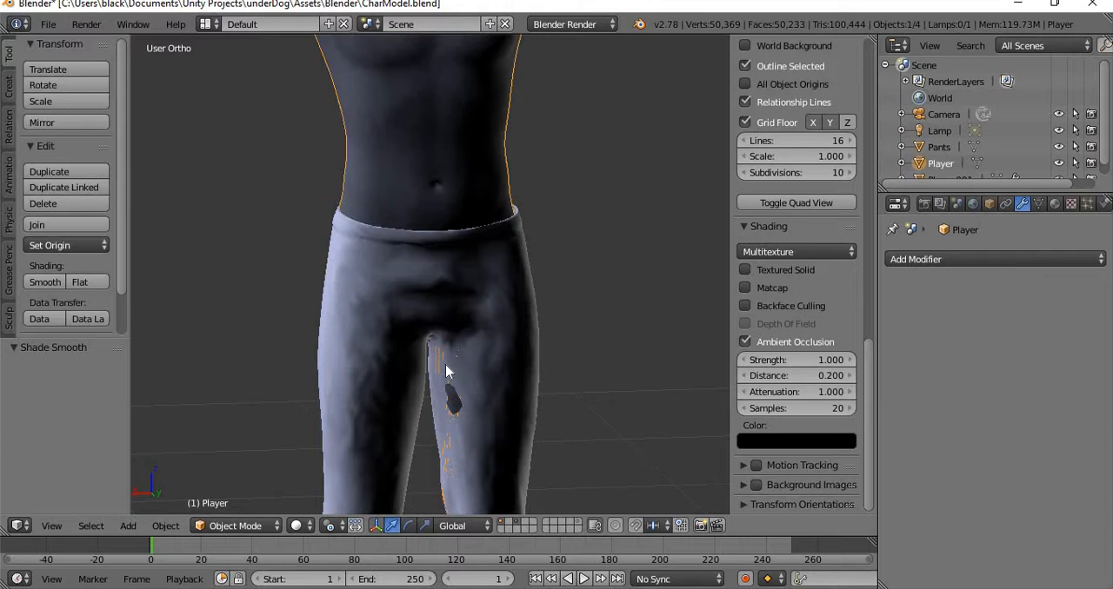
scroll(521, 287, down, 5)
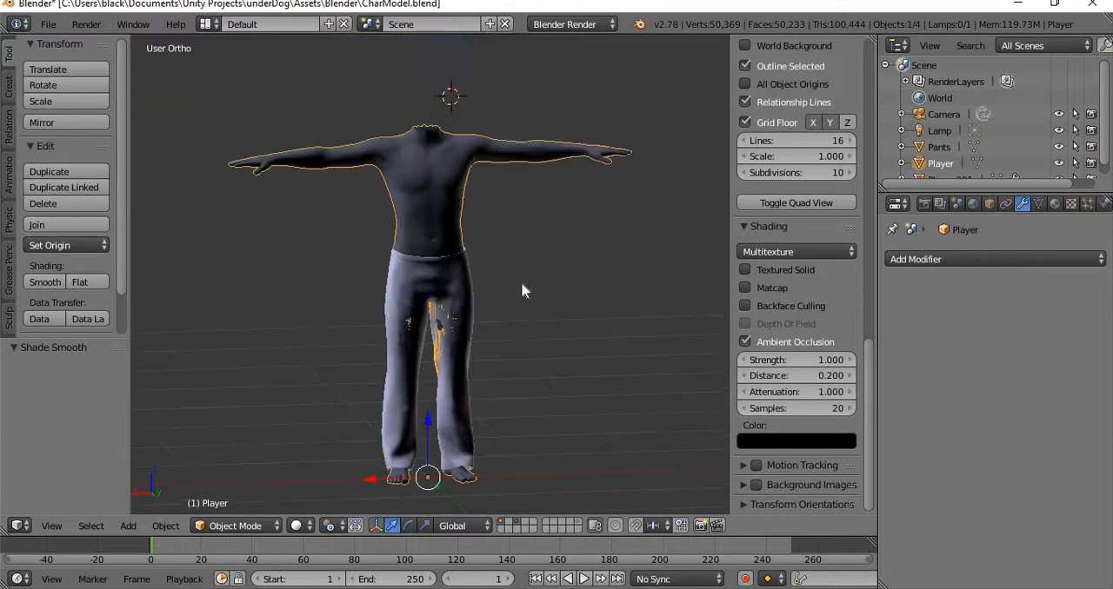
Examine the character's neck, chest and waist from several angles.
scroll(455, 217, up, 3)
shift+middle_drag(455, 210, 489, 290)
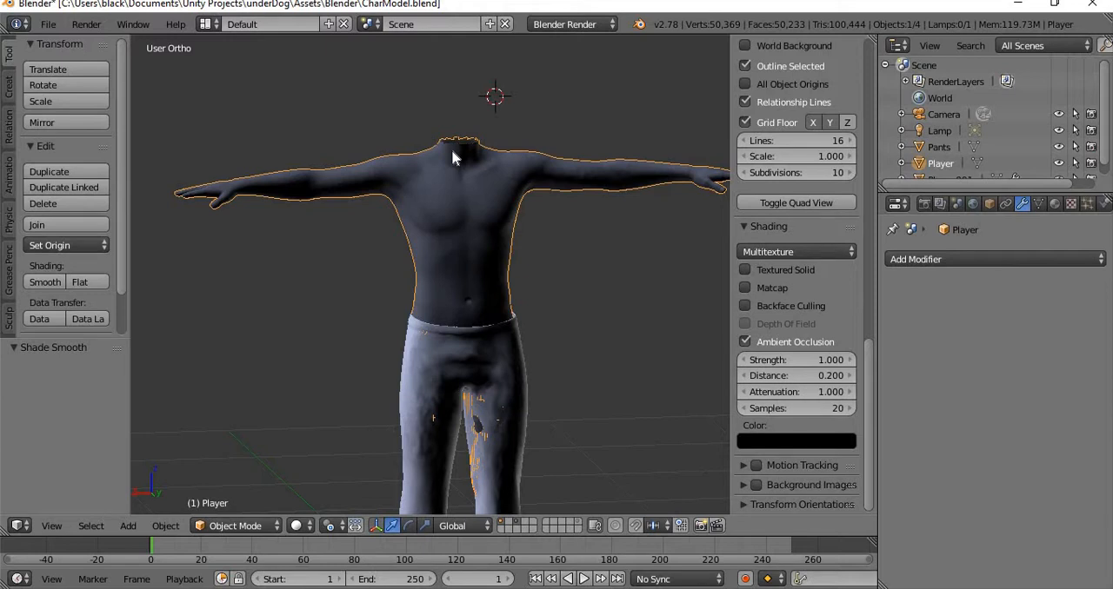
scroll(452, 307, up, 4)
scroll(452, 307, down, 4)
scroll(513, 362, up, 4)
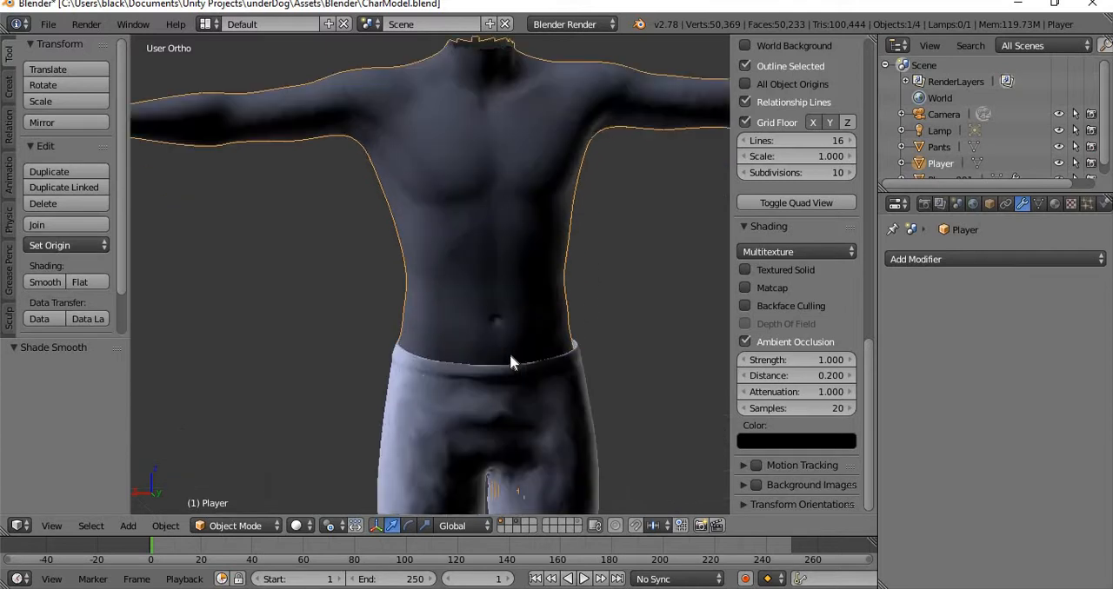
scroll(521, 320, down, 4)
mouse_move(440, 319)
middle_down()
mouse_move(433, 353)
mouse_move(421, 315)
mouse_move(441, 312)
middle_up()
scroll(426, 304, up, 6)
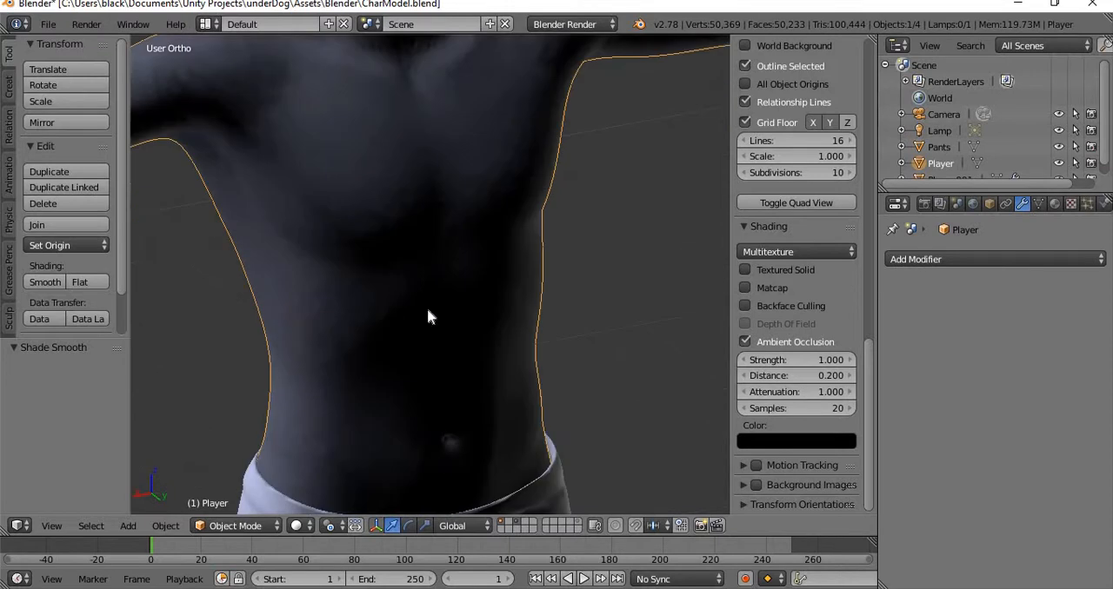
scroll(483, 335, down, 3)
scroll(466, 327, up, 3)
scroll(466, 325, down, 5)
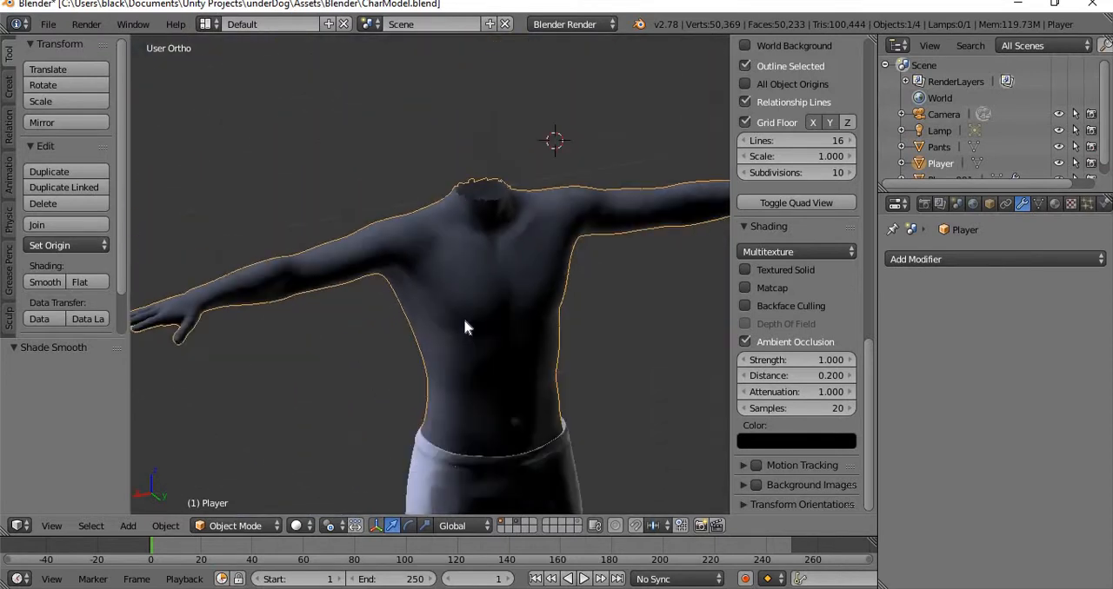
scroll(548, 335, up, 4)
middle_drag(666, 410, 401, 363)
scroll(405, 348, up, 2)
scroll(409, 335, down, 4)
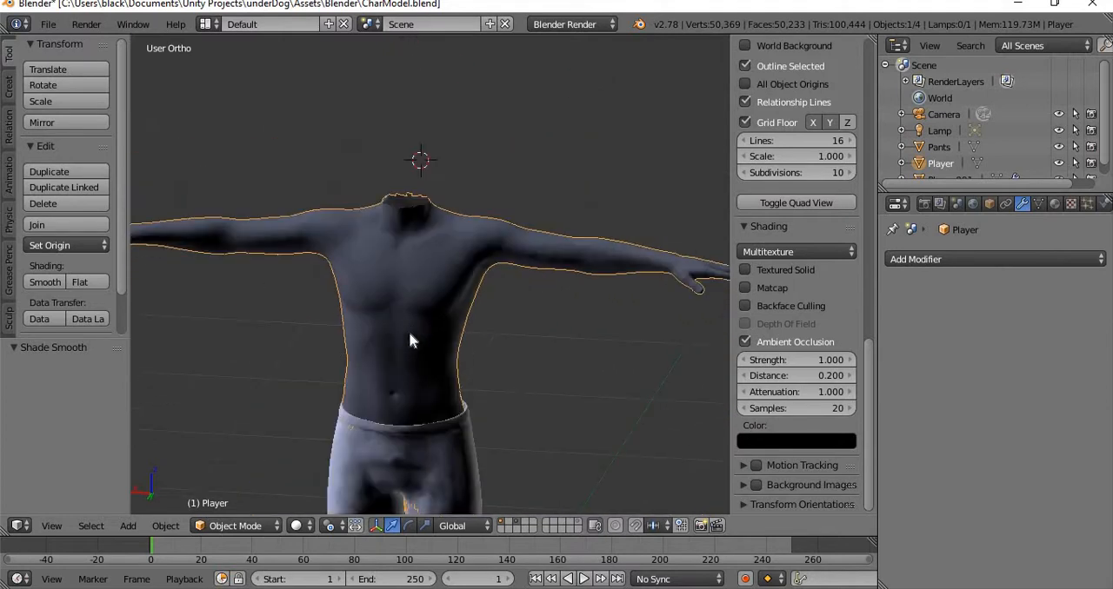
scroll(409, 335, up, 4)
scroll(365, 304, down, 2)
middle_drag(330, 285, 468, 308)
scroll(471, 326, down, 4)
scroll(478, 370, up, 5)
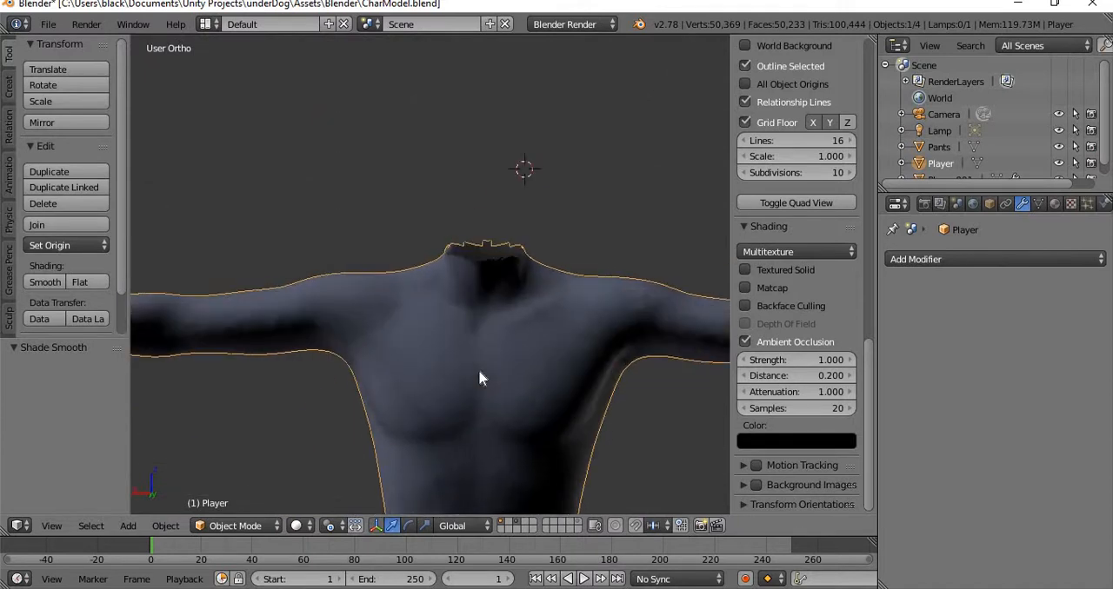
Inspect the pants from the waistband down the legs, ending with the whole character in view.
shift+middle_drag(479, 371, 455, 243)
shift+middle_drag(419, 381, 407, 292)
shift+middle_drag(439, 439, 448, 300)
mouse_move(323, 336)
middle_down()
mouse_move(379, 336)
mouse_move(366, 345)
mouse_move(441, 227)
mouse_move(433, 243)
mouse_move(425, 214)
middle_up()
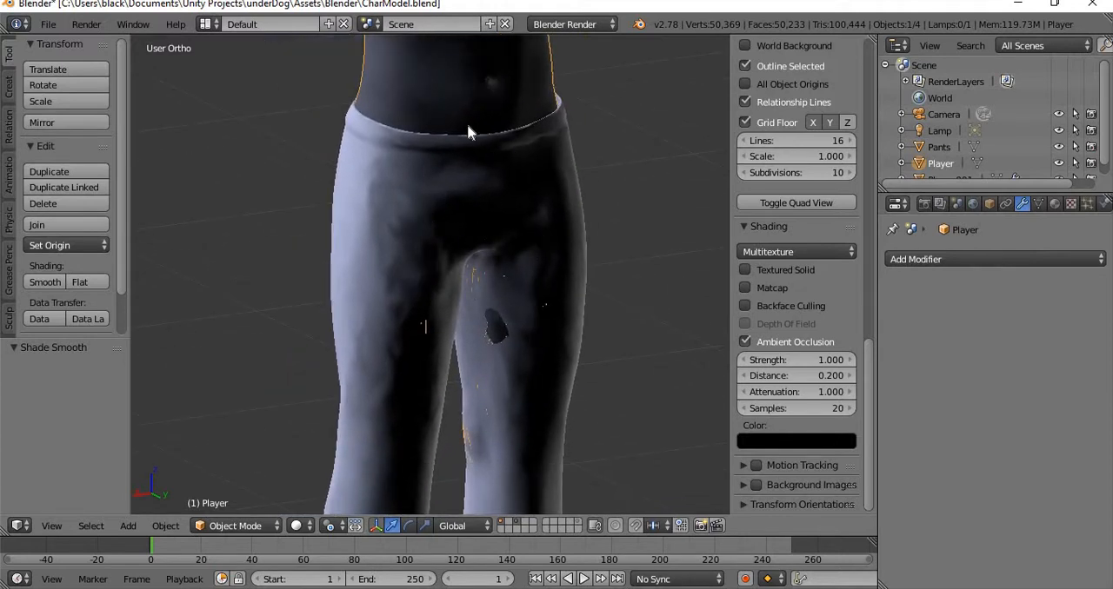
shift+middle_drag(467, 128, 409, 342)
middle_drag(397, 223, 532, 189)
scroll(494, 165, down, 6)
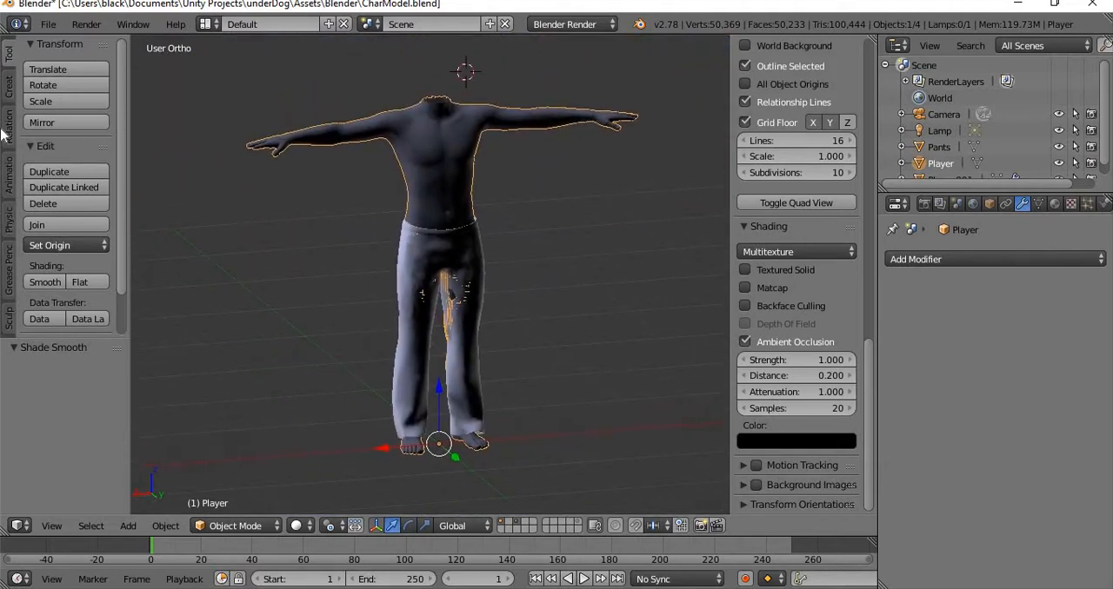
Add a Human (Meta-Rig) armature to the scene.
click(46, 29)
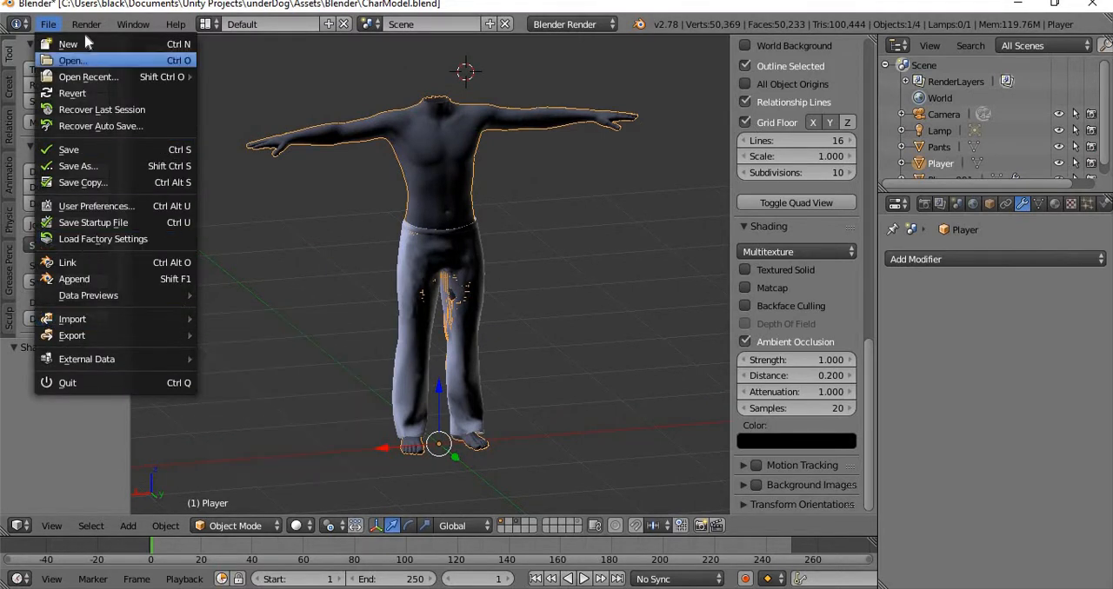
click(128, 526)
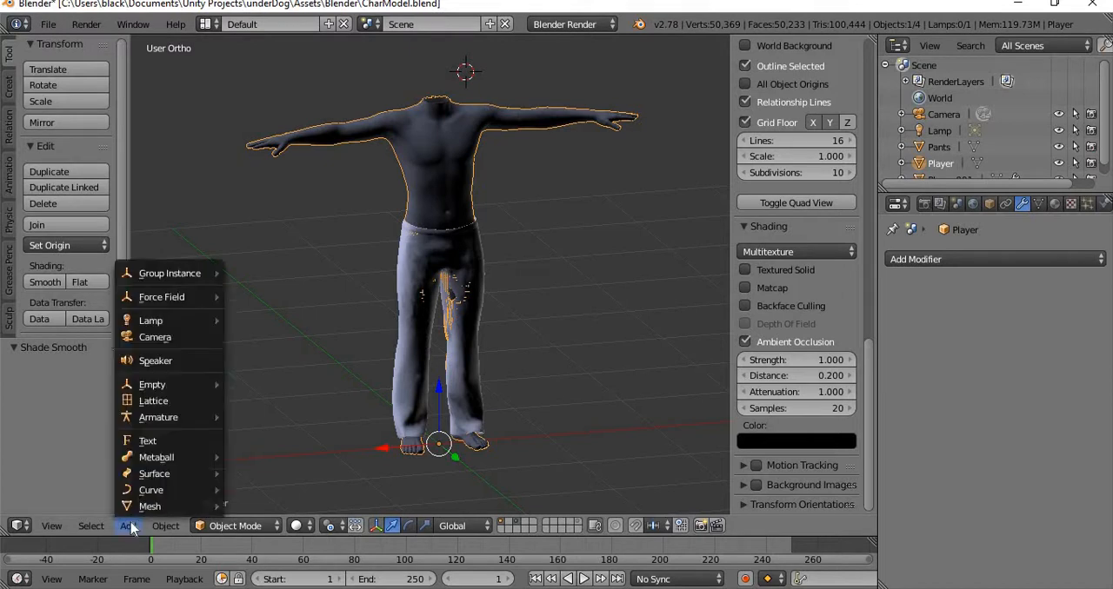
click(127, 526)
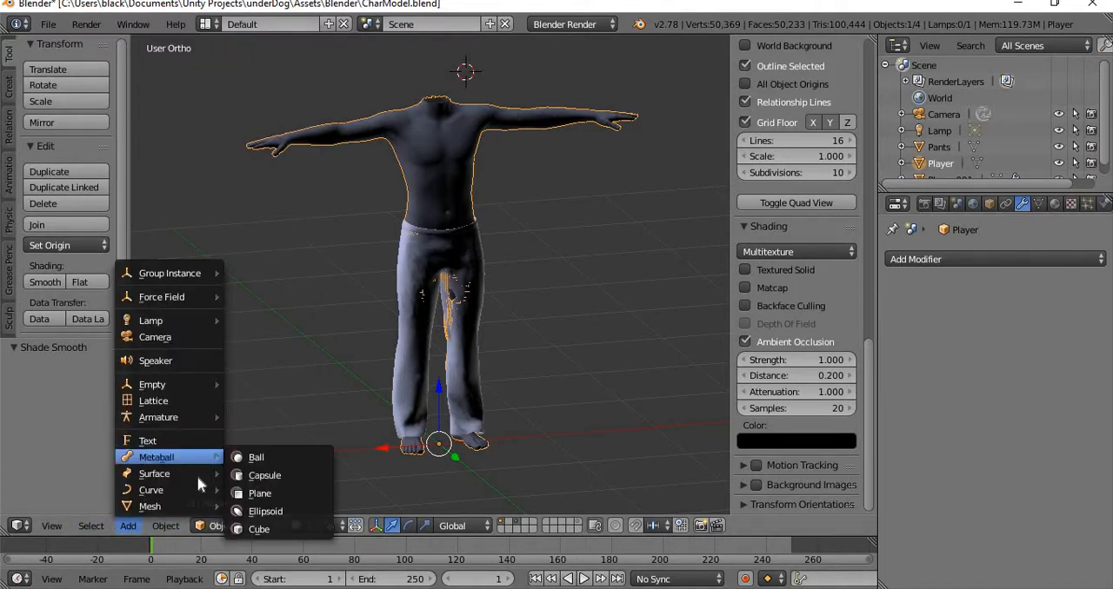
mouse_move(207, 500)
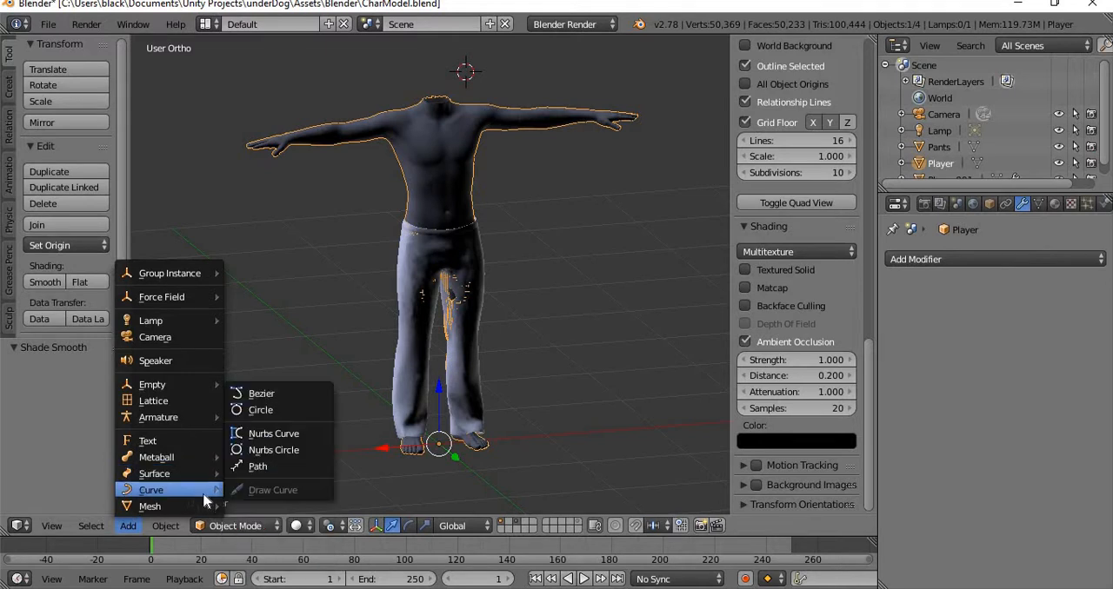
mouse_move(199, 420)
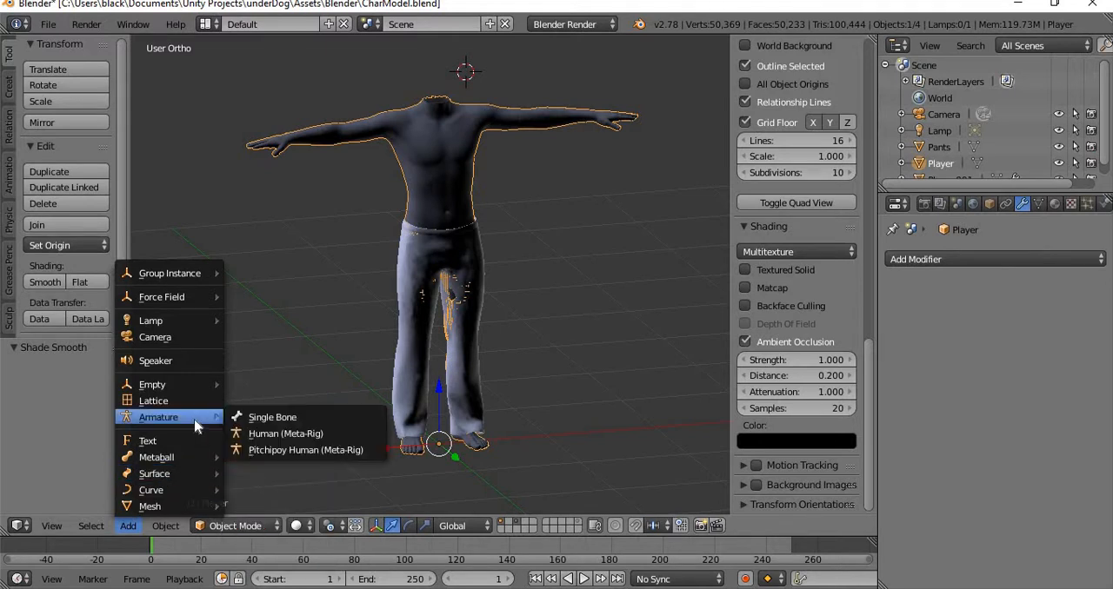
click(369, 441)
Try to lower the human meta-rig along the Z axis toward the character's body.
shift+middle_drag(574, 171, 527, 395)
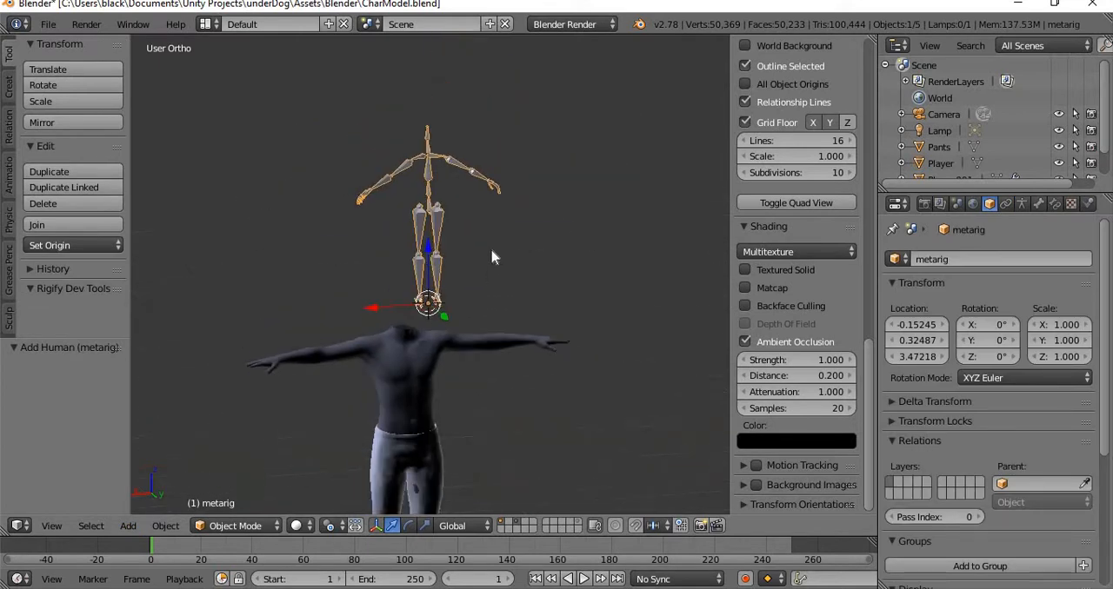
scroll(491, 257, down, 4)
shift+middle_drag(493, 266, 509, 209)
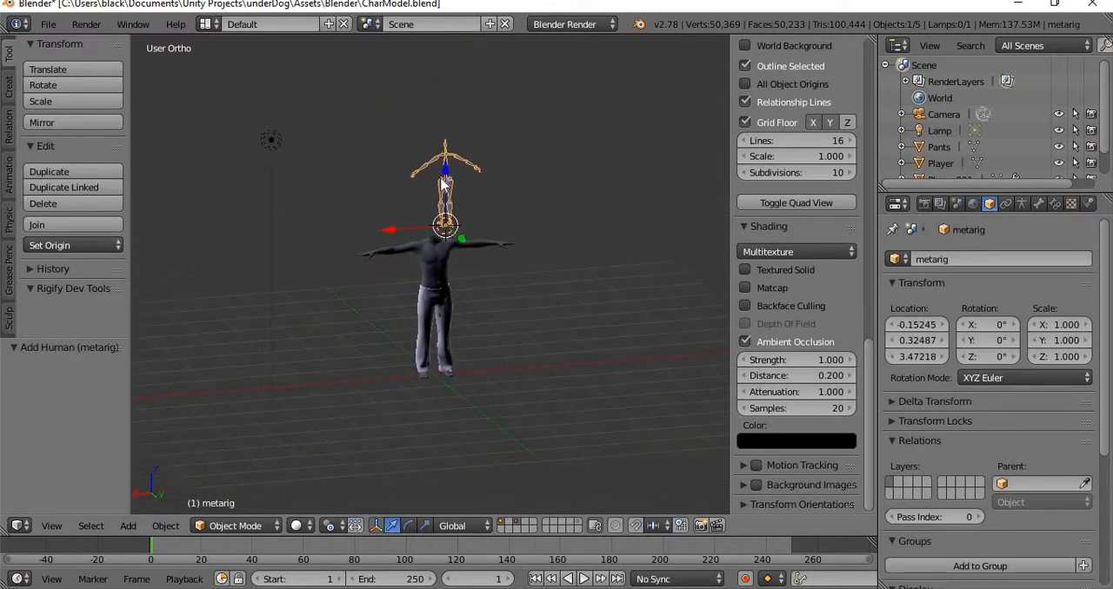
drag(443, 182, 443, 313)
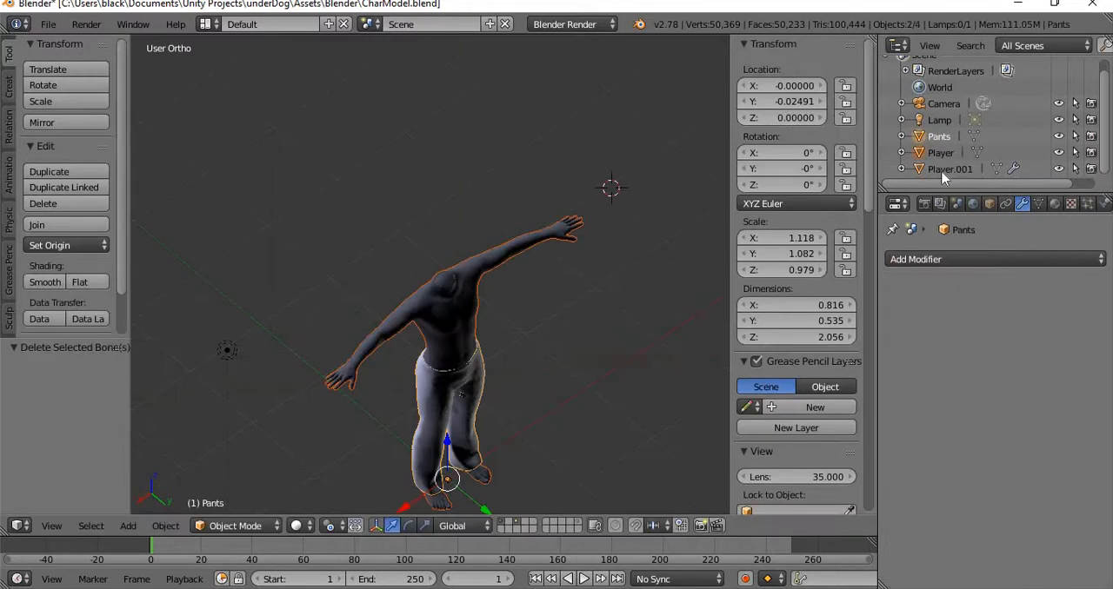
Make Player.001 the active object and rotate the selected character meshes by 180° in top view.
click(943, 170)
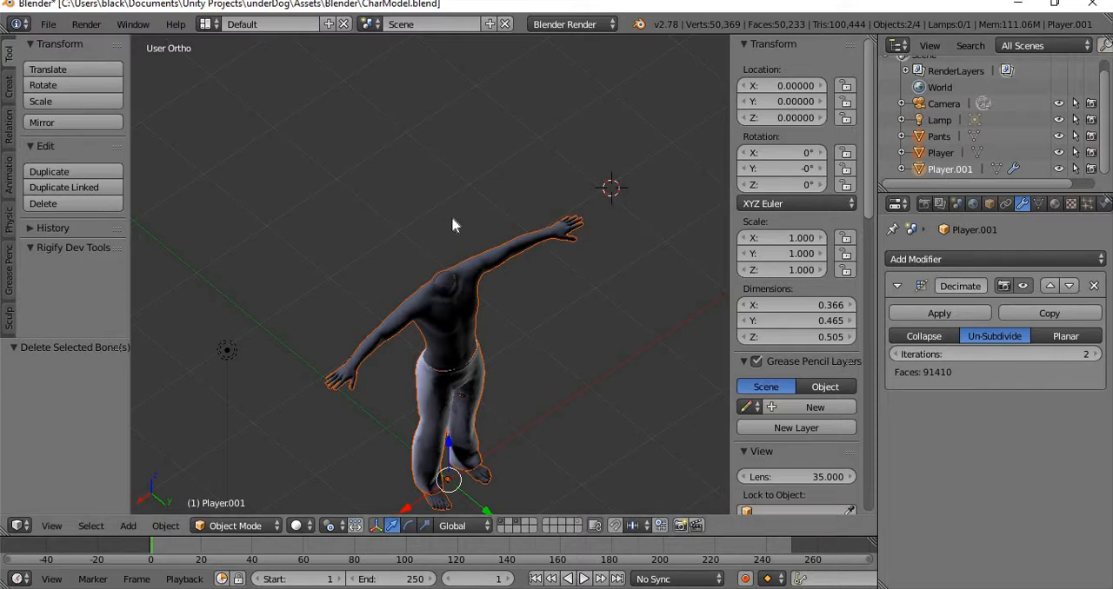
key(KP_8)
key(KP_7)
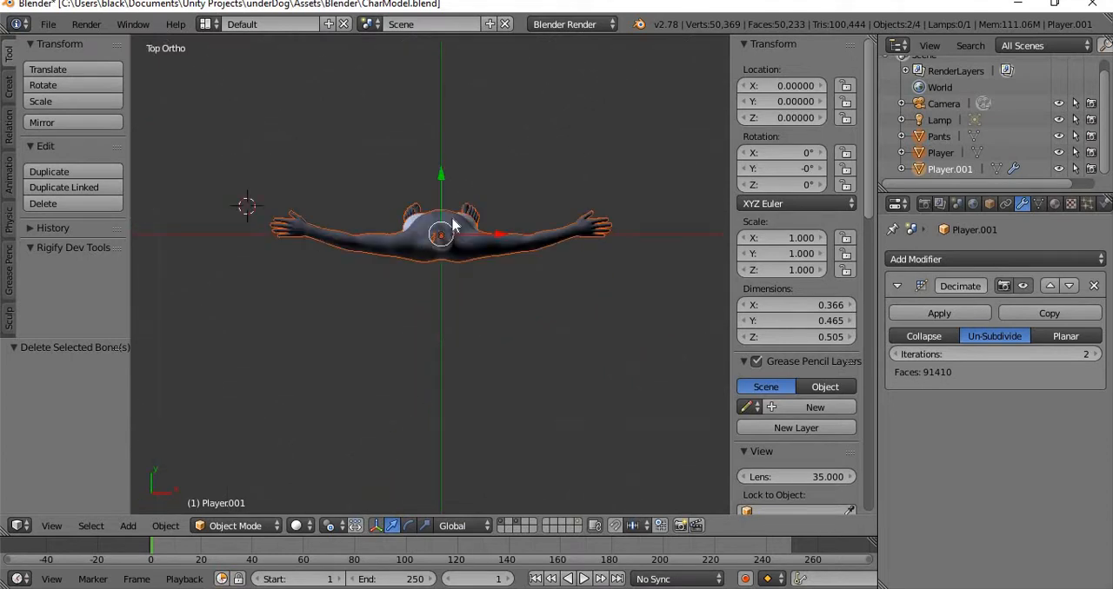
text(r1)
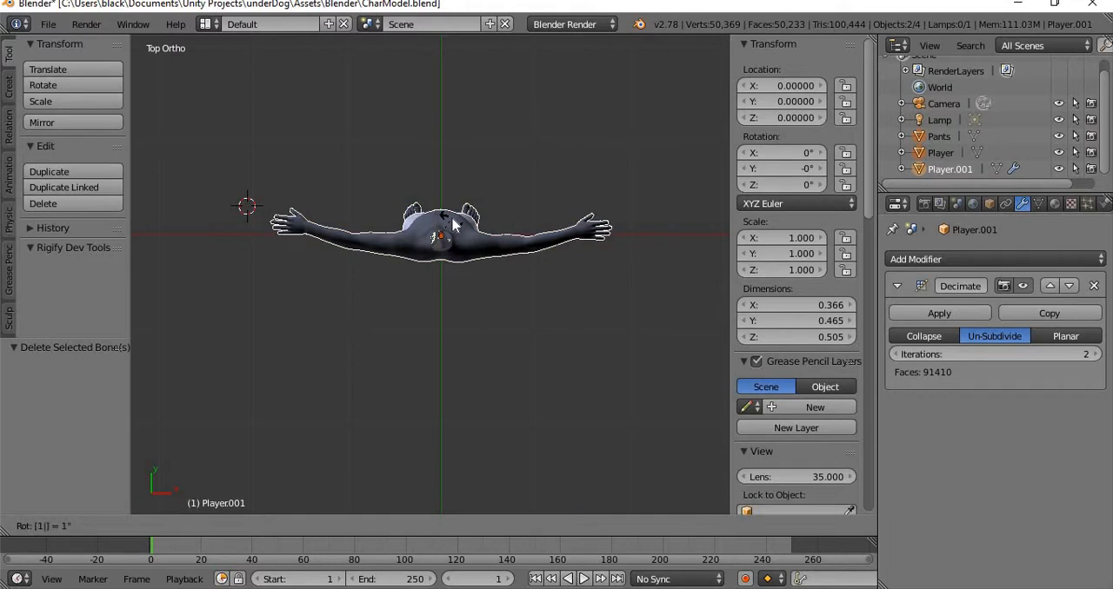
text(80)
key(Return)
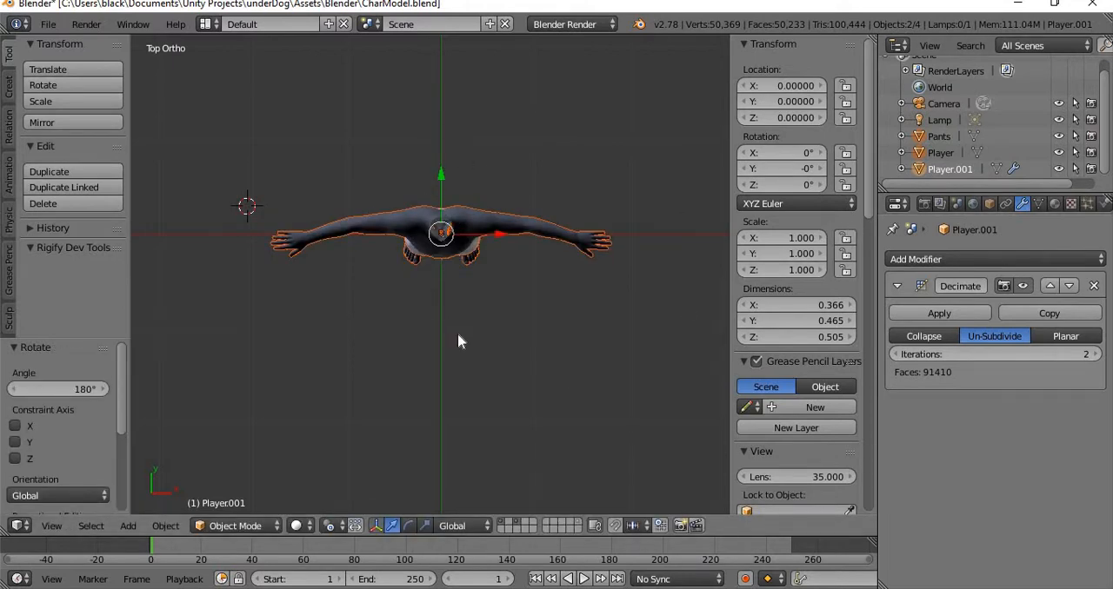
mouse_move(457, 341)
middle_down()
mouse_move(442, 293)
mouse_move(447, 347)
middle_up()
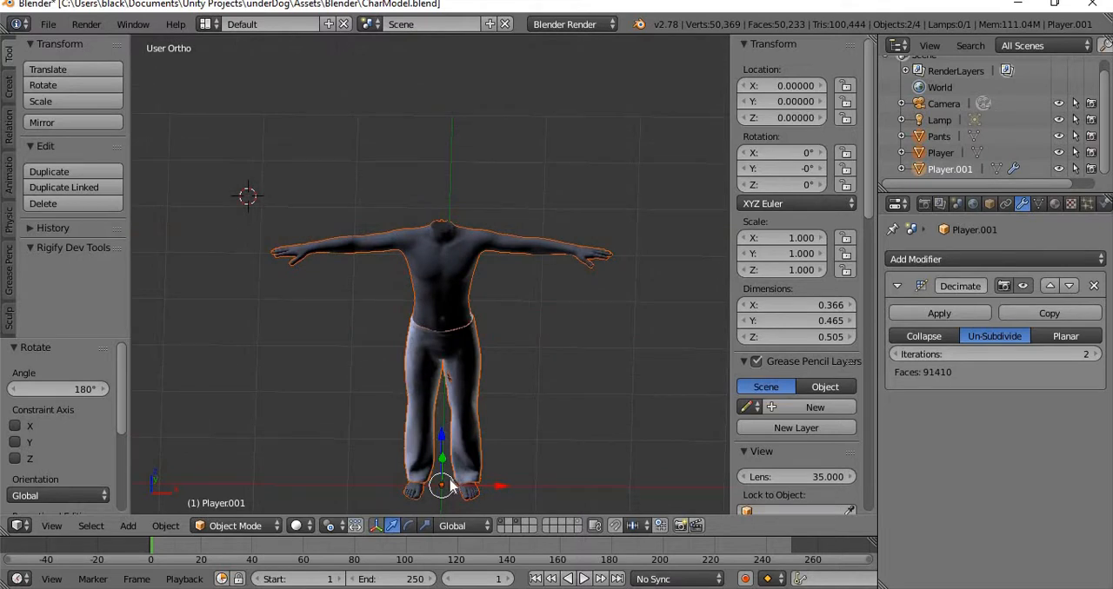
Set the 3D cursor location to 0 on the X, Y and Z axes.
scroll(795, 440, down, 5)
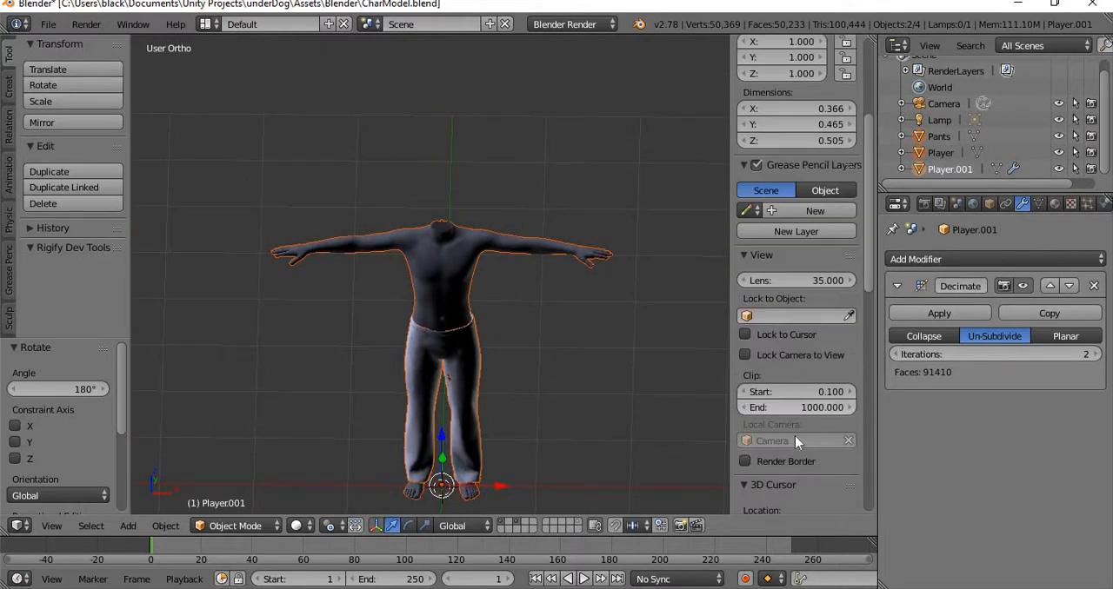
scroll(794, 435, down, 9)
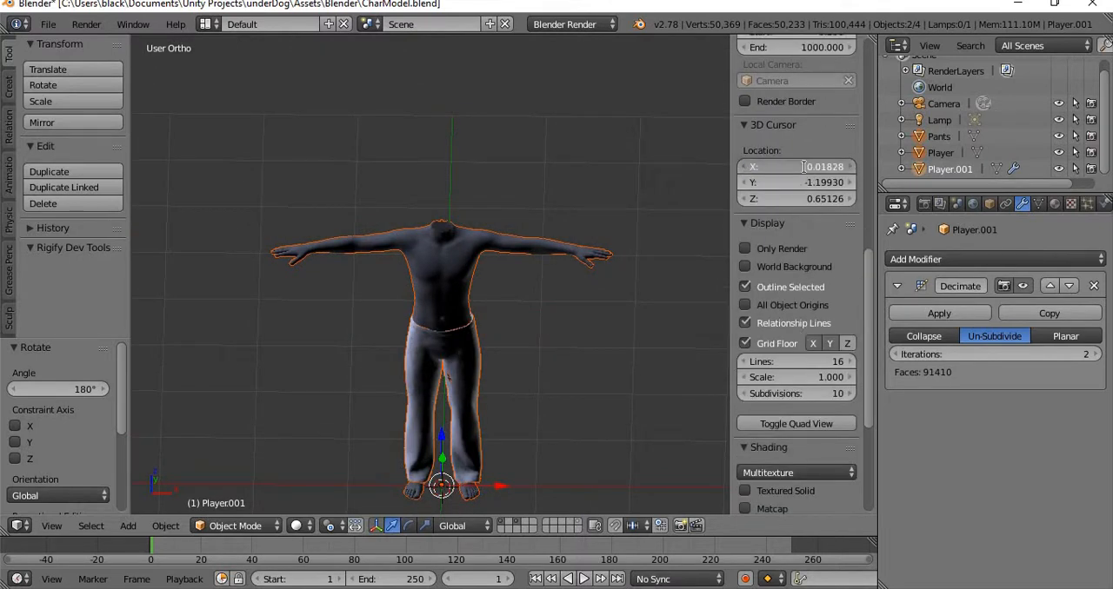
click(803, 167)
text(0)
key(Tab)
text(0)
key(Tab)
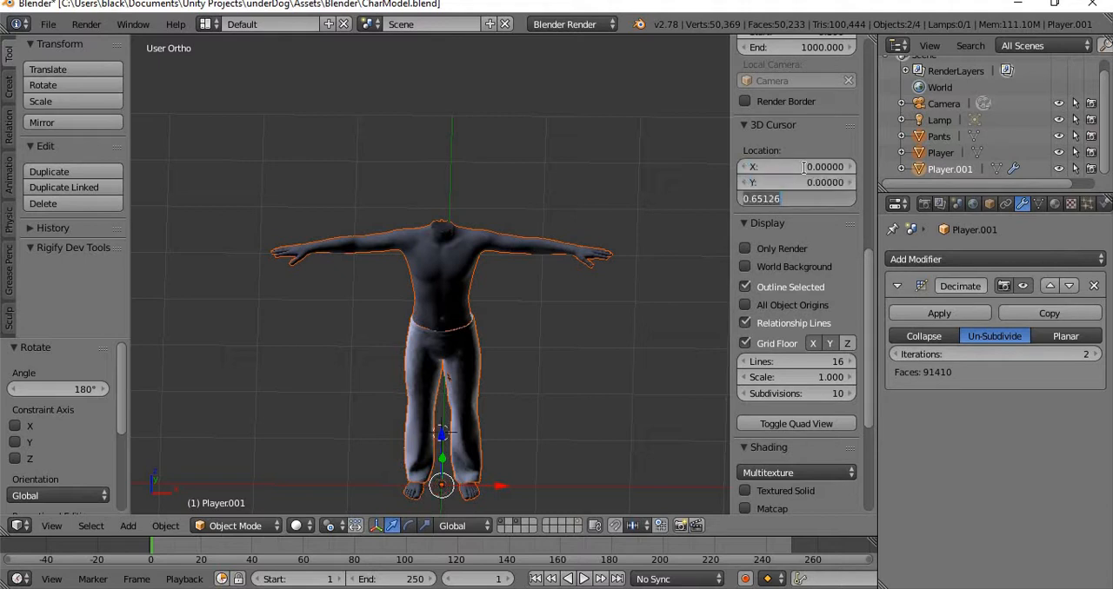
text(0)
key(Return)
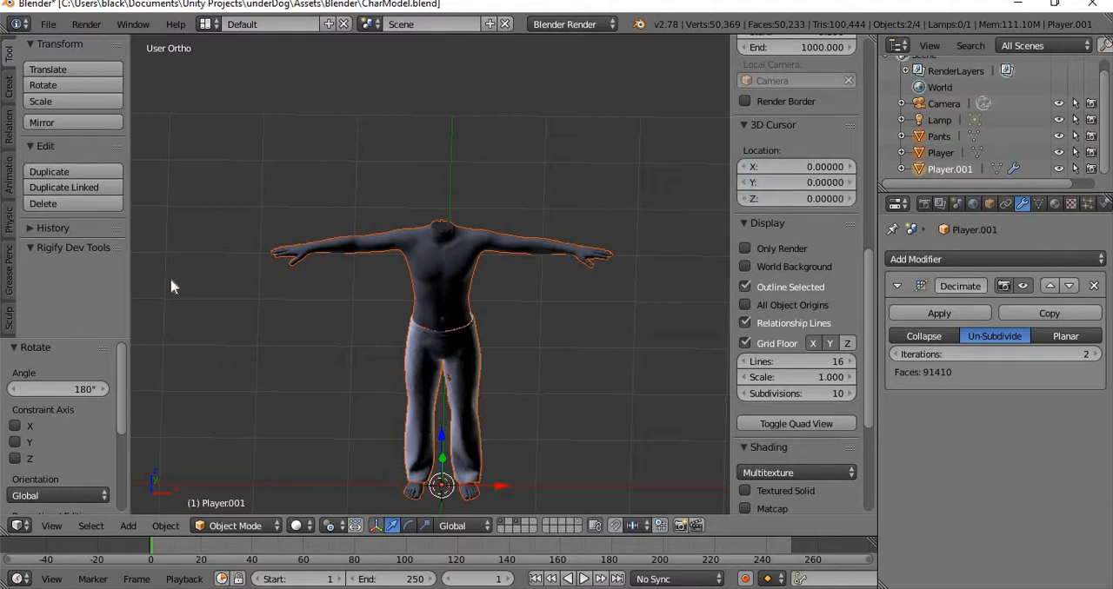
Add a Human (Meta-Rig) armature at the 3D cursor and enable X-Ray display for it.
click(129, 527)
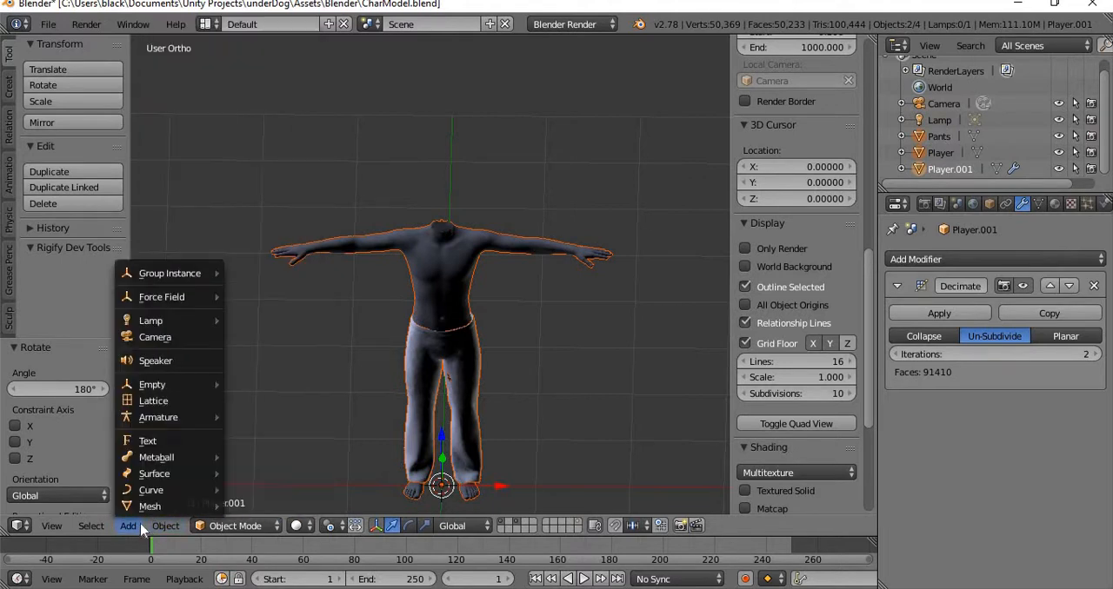
mouse_move(174, 506)
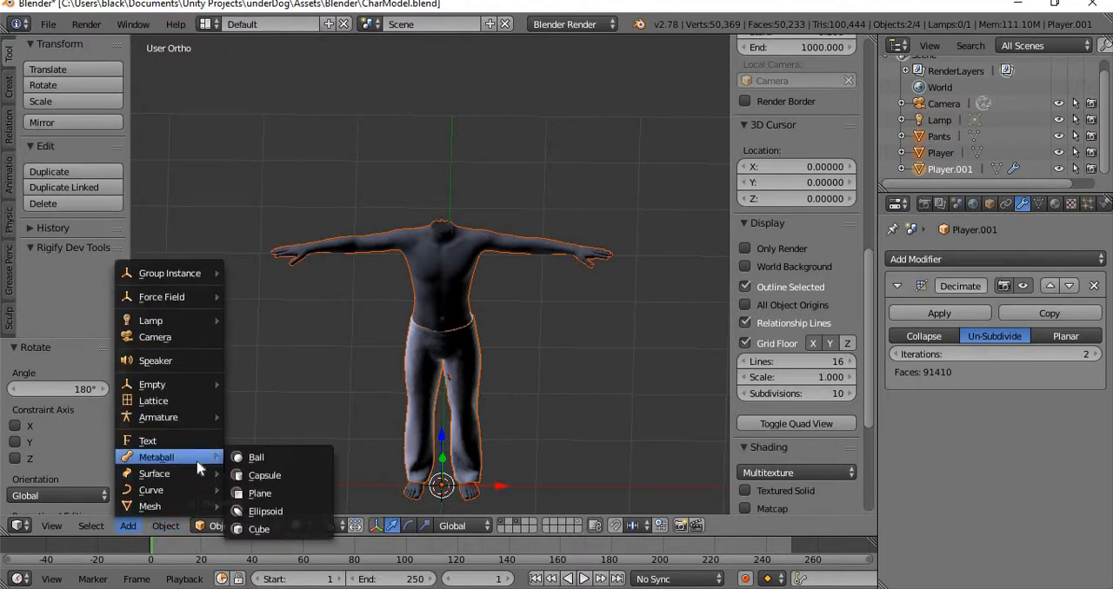
mouse_move(190, 419)
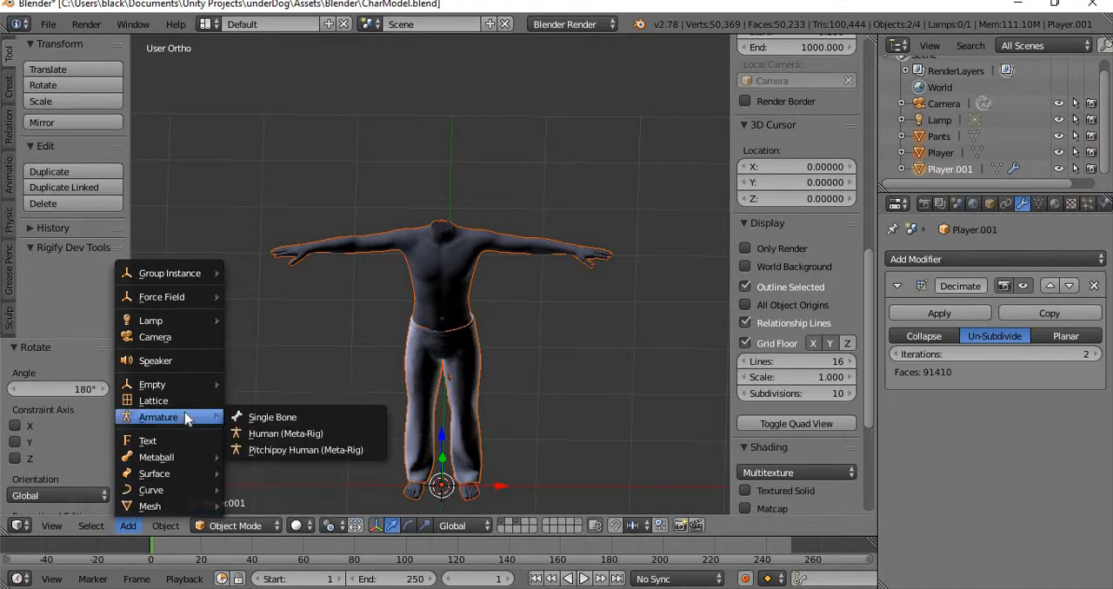
click(313, 439)
scroll(566, 343, up, 5)
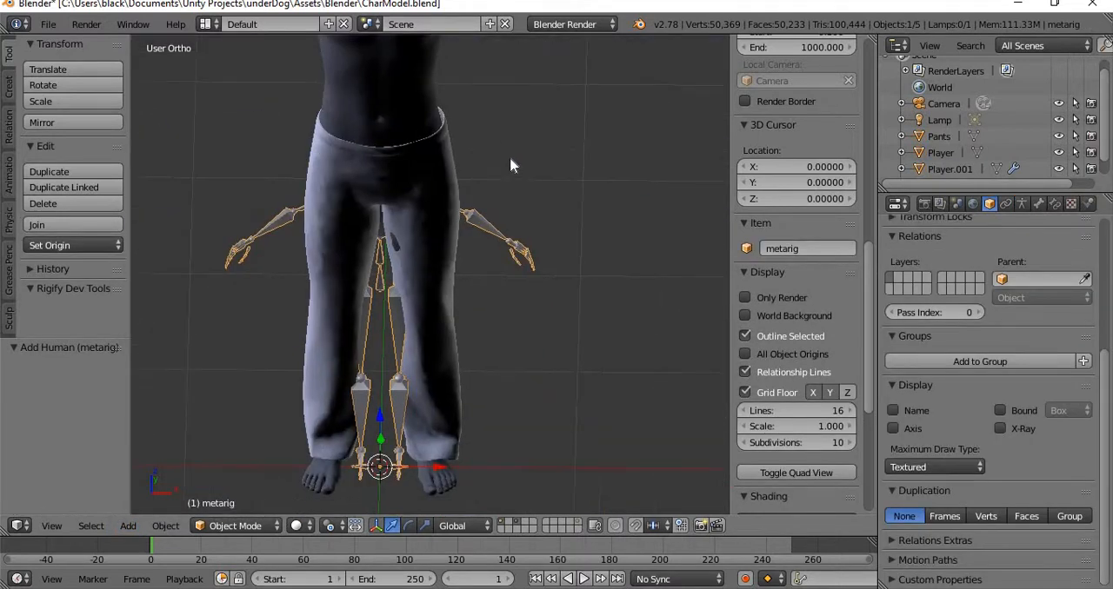
shift+middle_drag(510, 156, 574, 263)
click(999, 428)
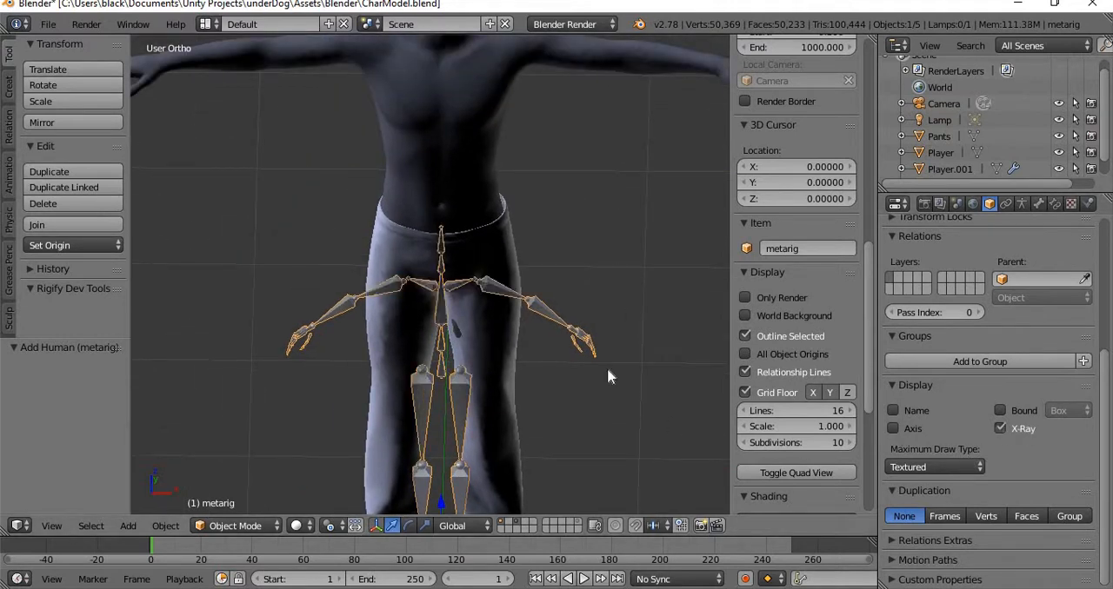
Scale the meta-rig uniformly by about 1.83 in front view to match the character's height.
middle_drag(581, 329, 559, 298)
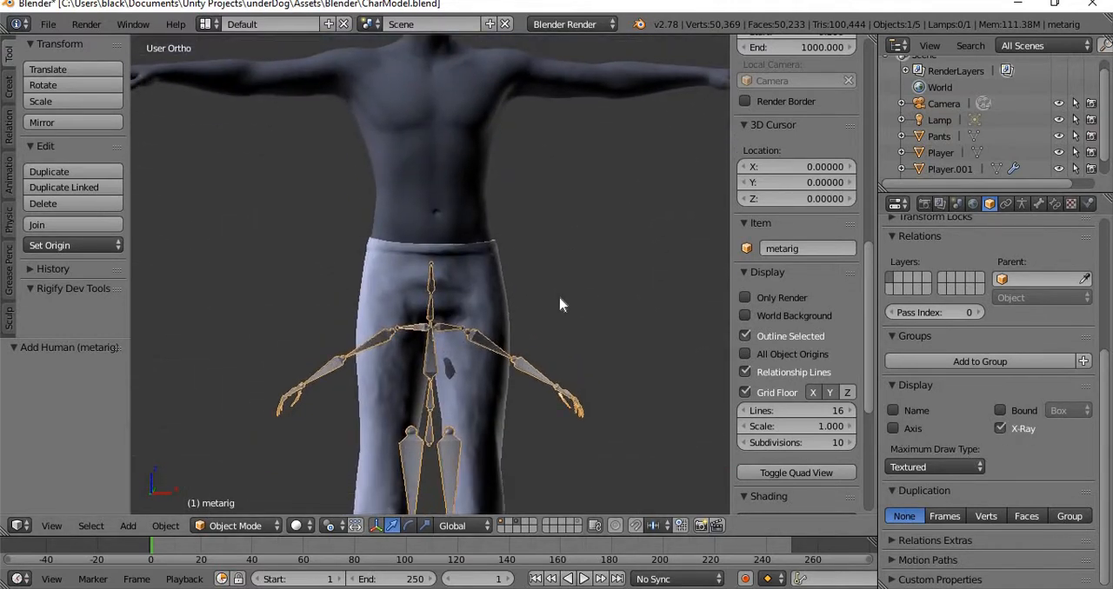
key(KP_1)
scroll(427, 303, down, 4)
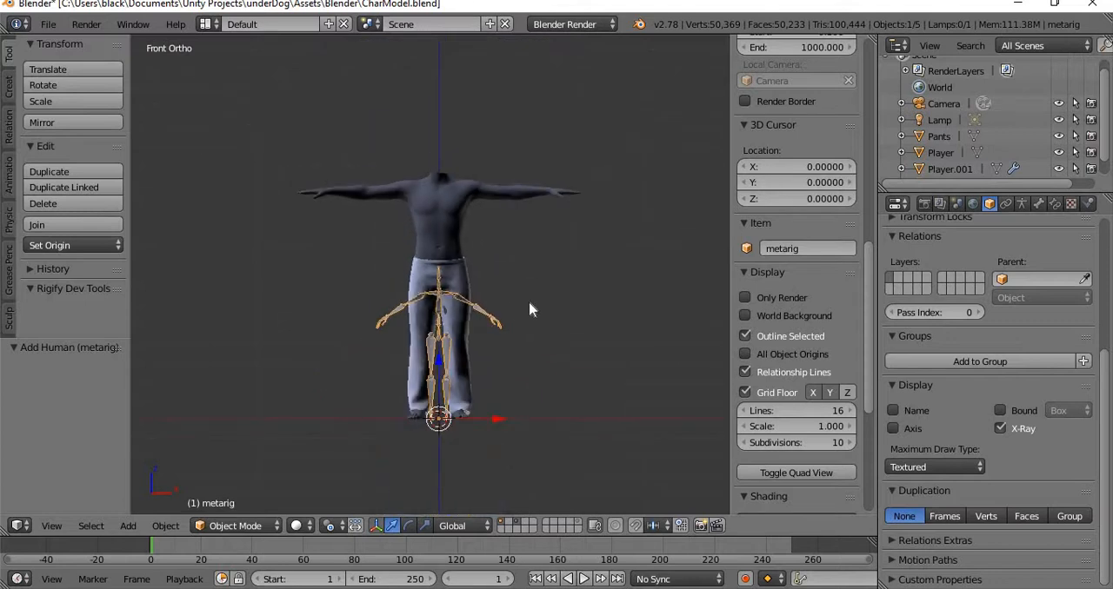
key(s)
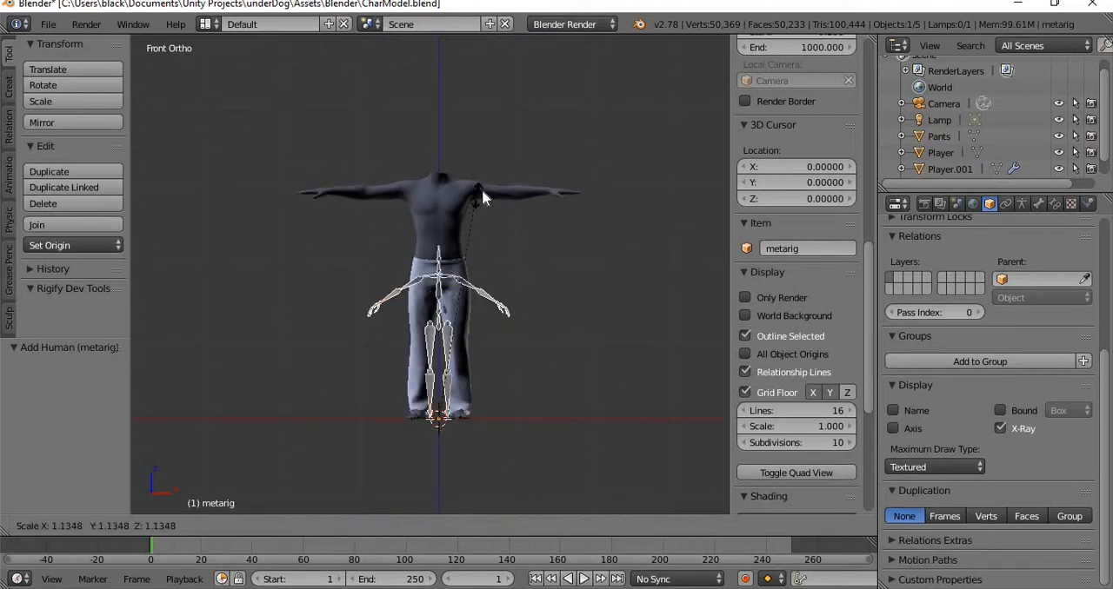
click(652, 123)
scroll(535, 268, up, 5)
scroll(535, 223, down, 3)
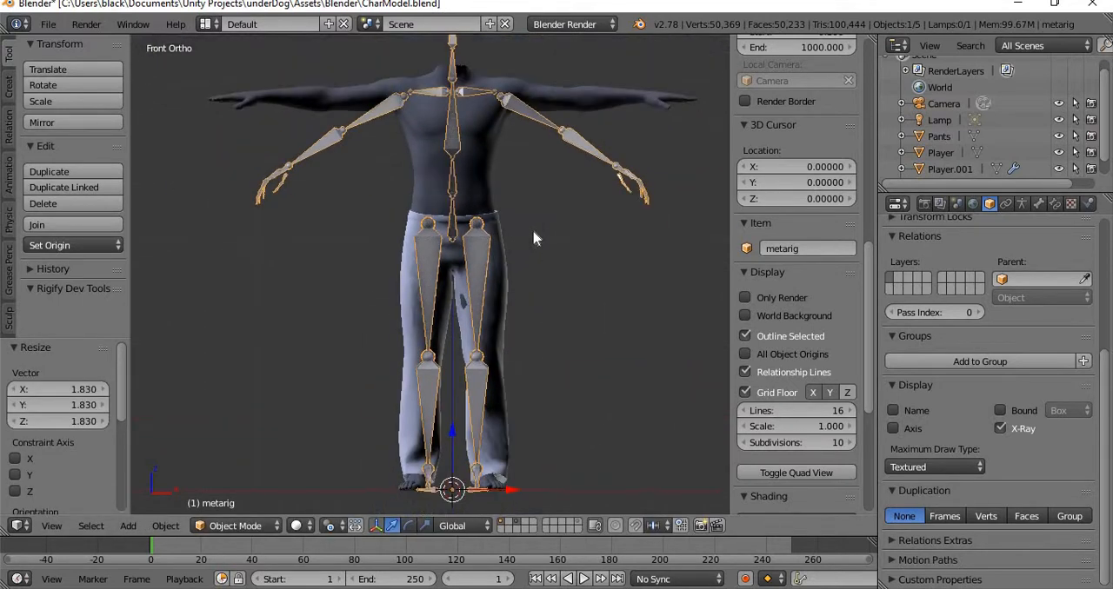
Make the metarig the active object and enter Edit Mode on it.
right_click(430, 233)
right_click(433, 264)
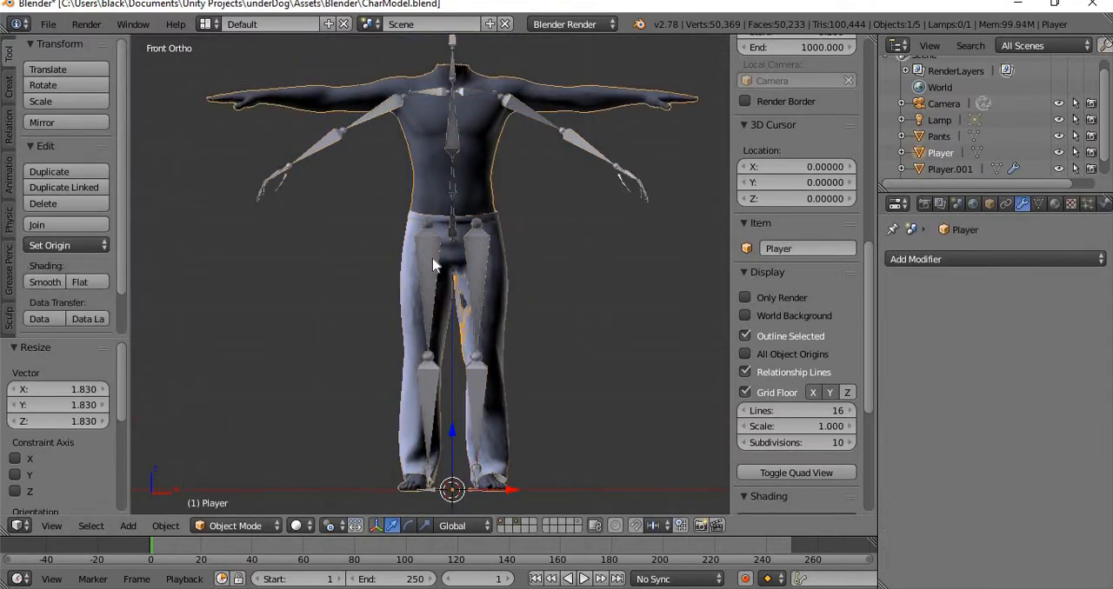
right_click(433, 264)
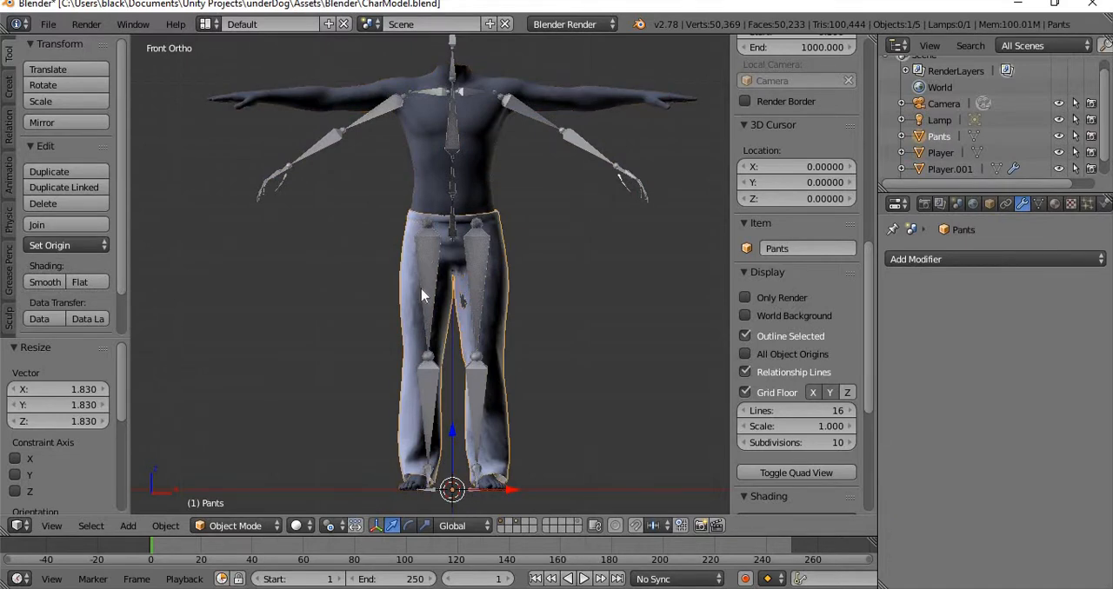
right_click(421, 289)
right_click(430, 399)
right_click(326, 148)
key(Tab)
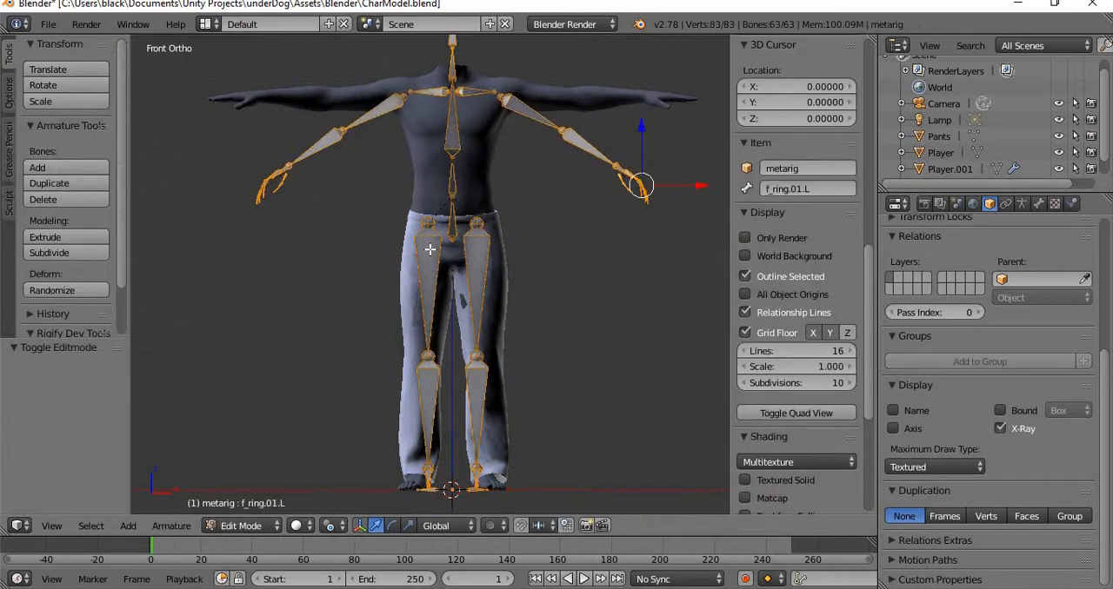
right_click(429, 245)
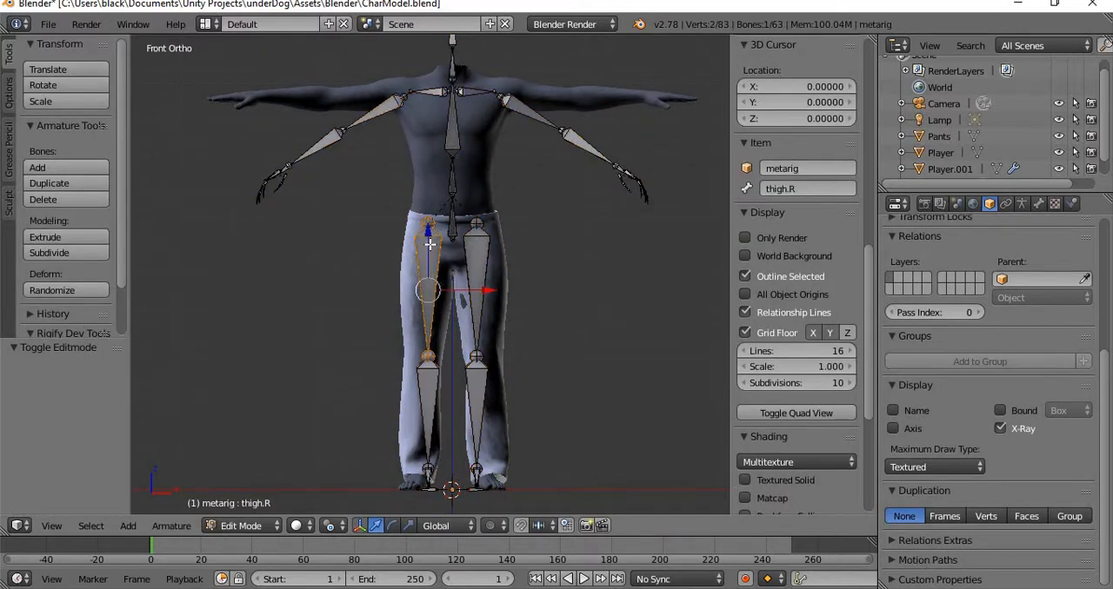
key(l)
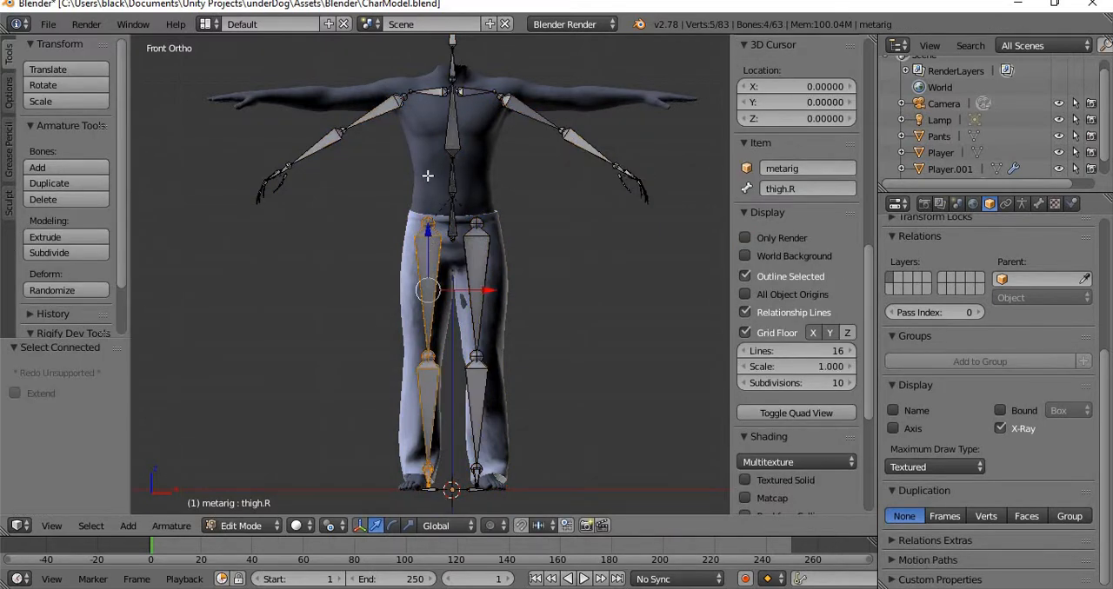
key(r)
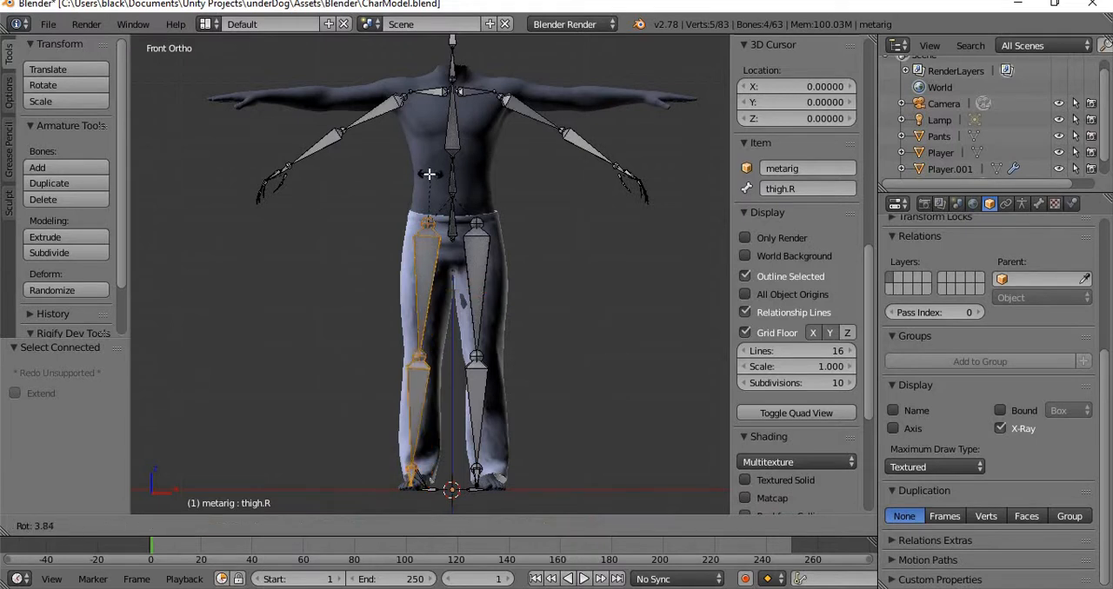
key(Escape)
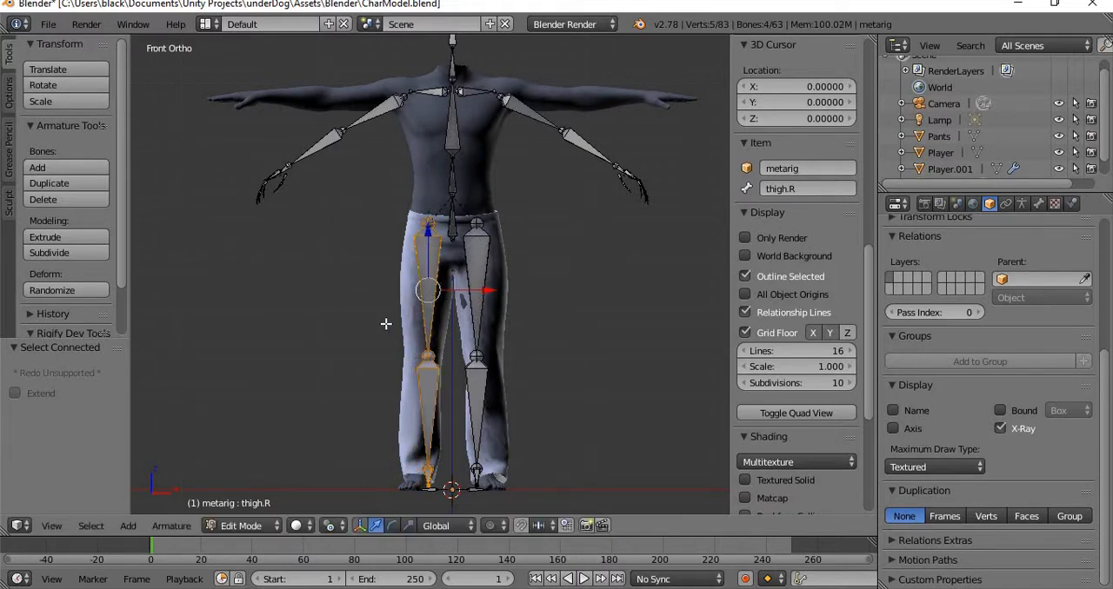
Add the heel.R bone to the selected right leg bones.
middle_drag(380, 408, 566, 420)
shift+middle_drag(553, 356, 613, 222)
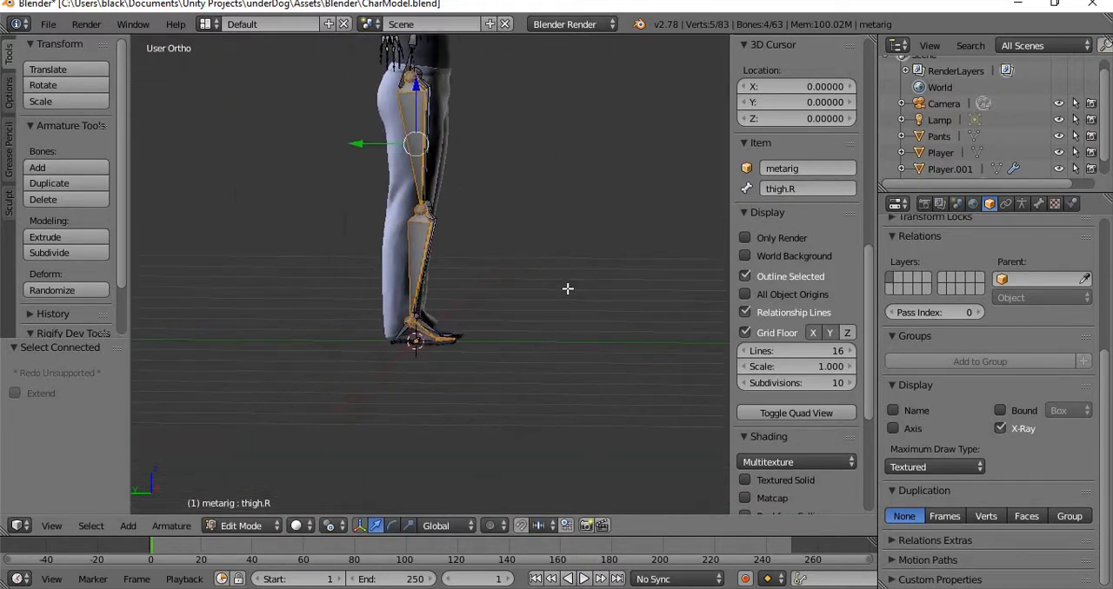
scroll(556, 293, up, 8)
scroll(525, 304, down, 3)
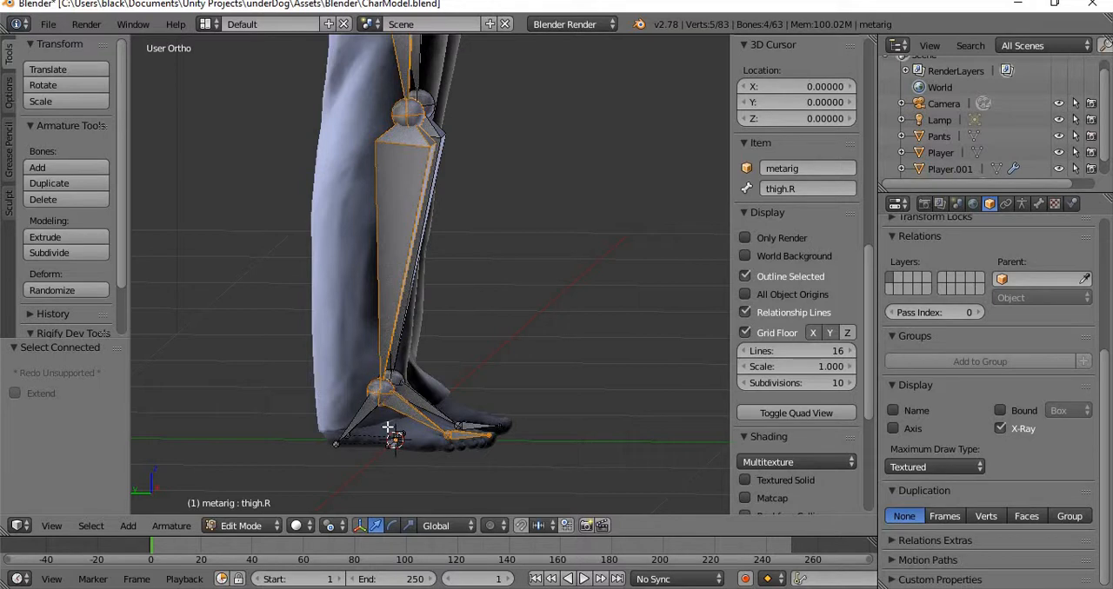
shift+right_click(360, 419)
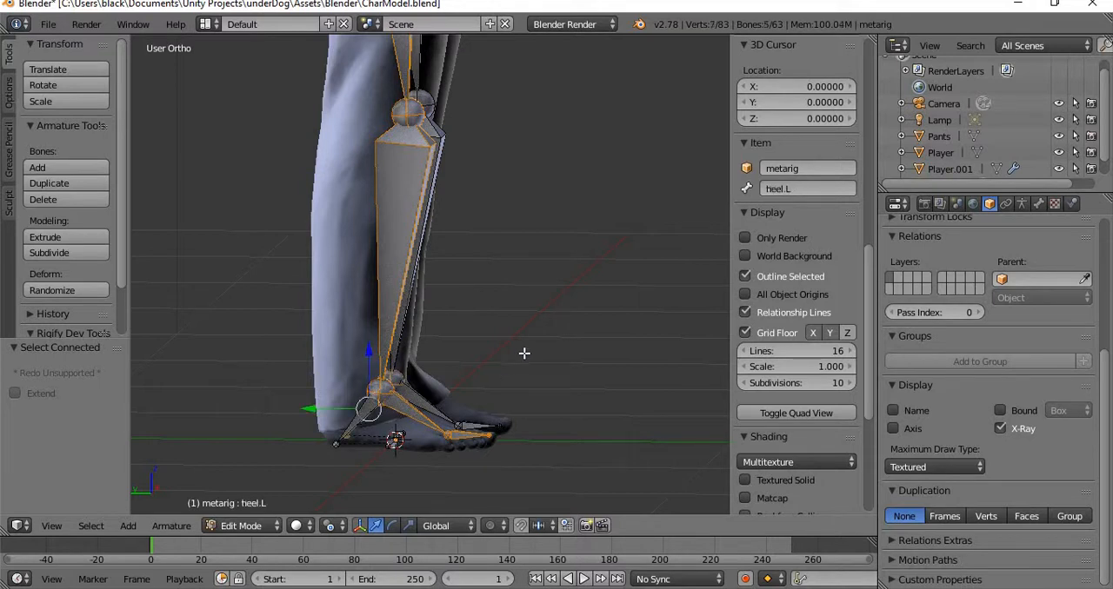
middle_drag(370, 404, 468, 402)
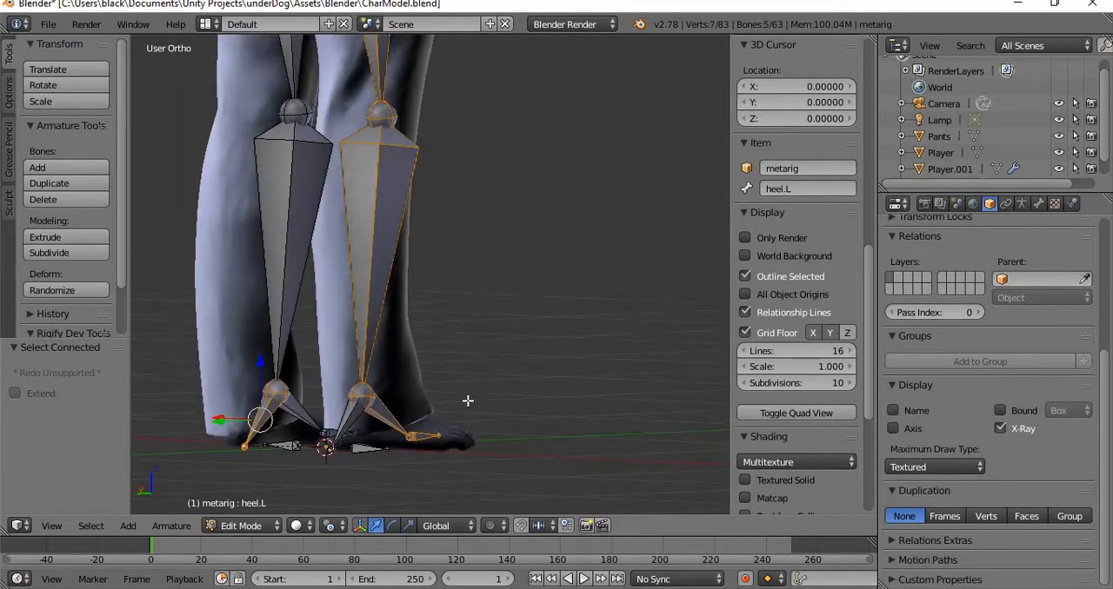
shift+right_click(267, 418)
shift+right_click(351, 423)
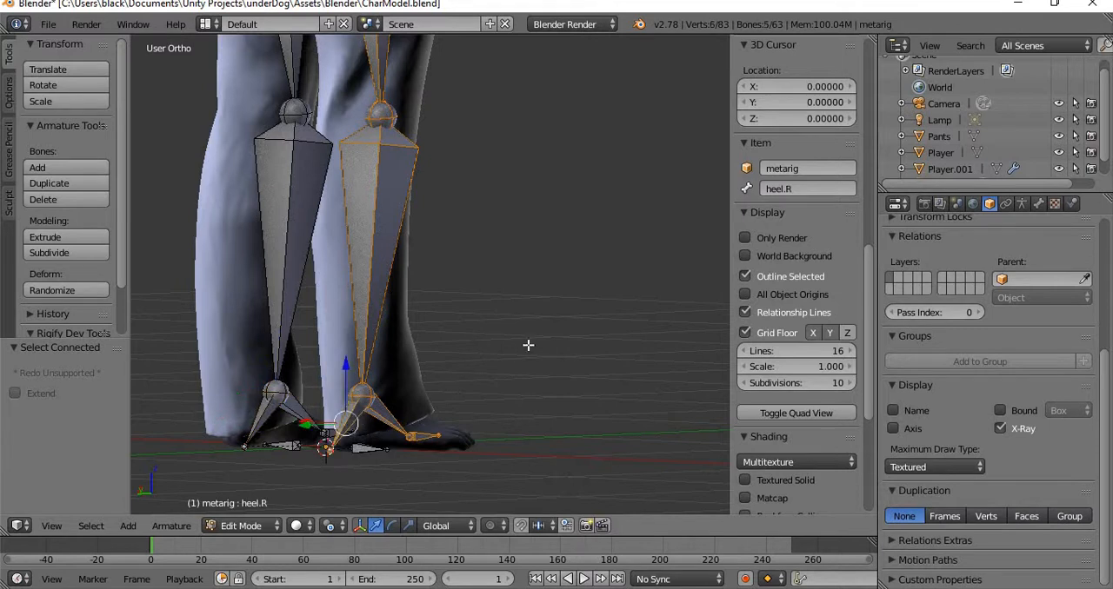
Examine how the right heel and lower leg bones sit relative to the character's feet from several angles.
middle_drag(480, 364, 379, 269)
scroll(379, 269, up, 2)
scroll(305, 240, up, 1)
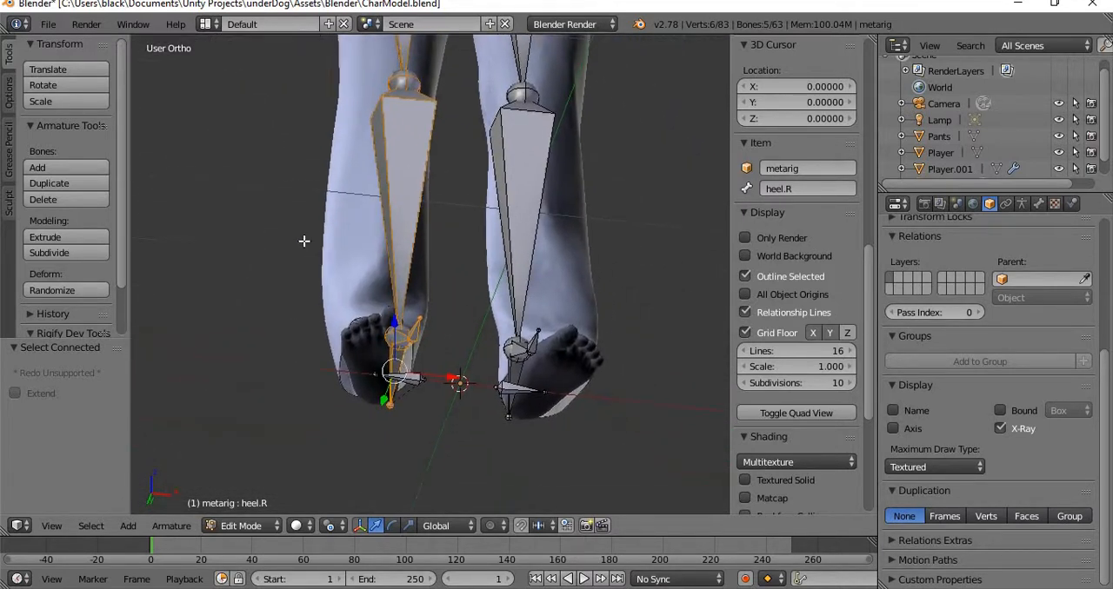
scroll(475, 398, up, 3)
scroll(475, 398, down, 4)
middle_drag(457, 410, 408, 437)
shift+right_click(415, 347)
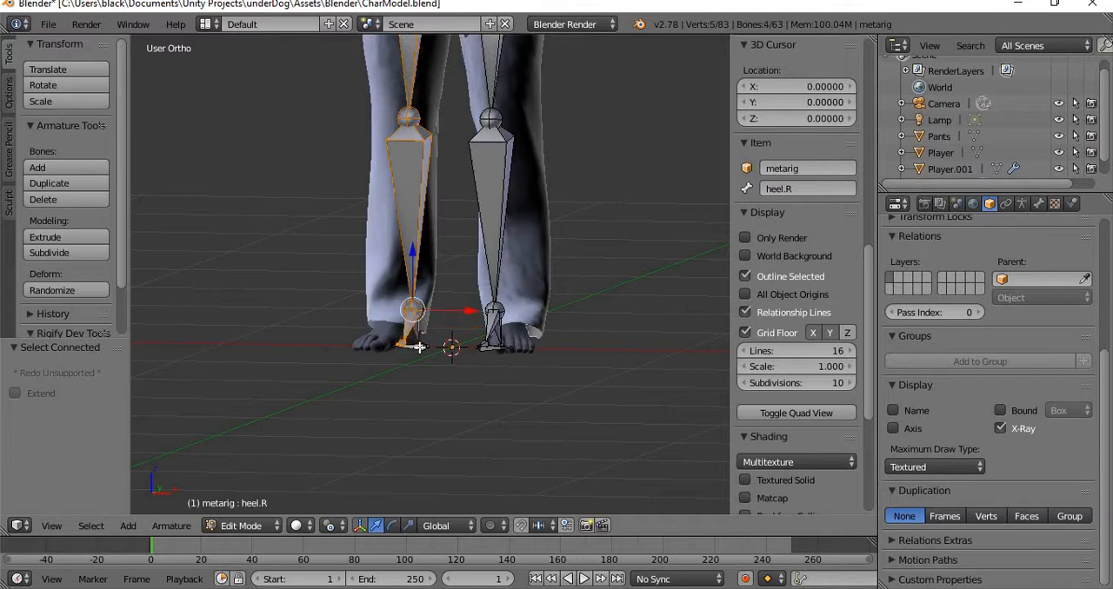
shift+right_click(419, 348)
scroll(465, 314, up, 2)
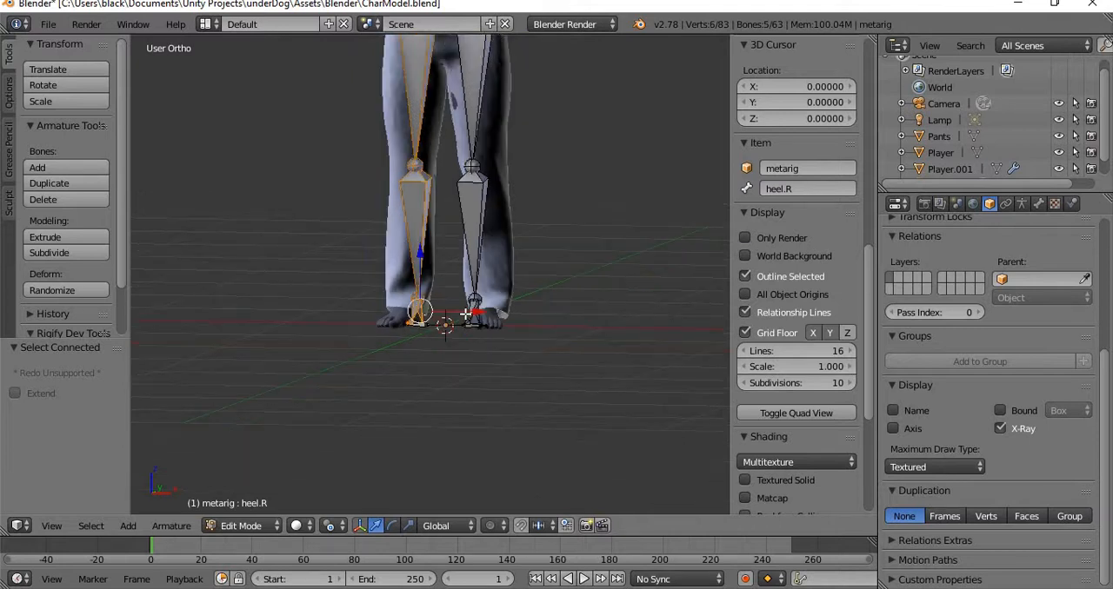
scroll(513, 330, down, 4)
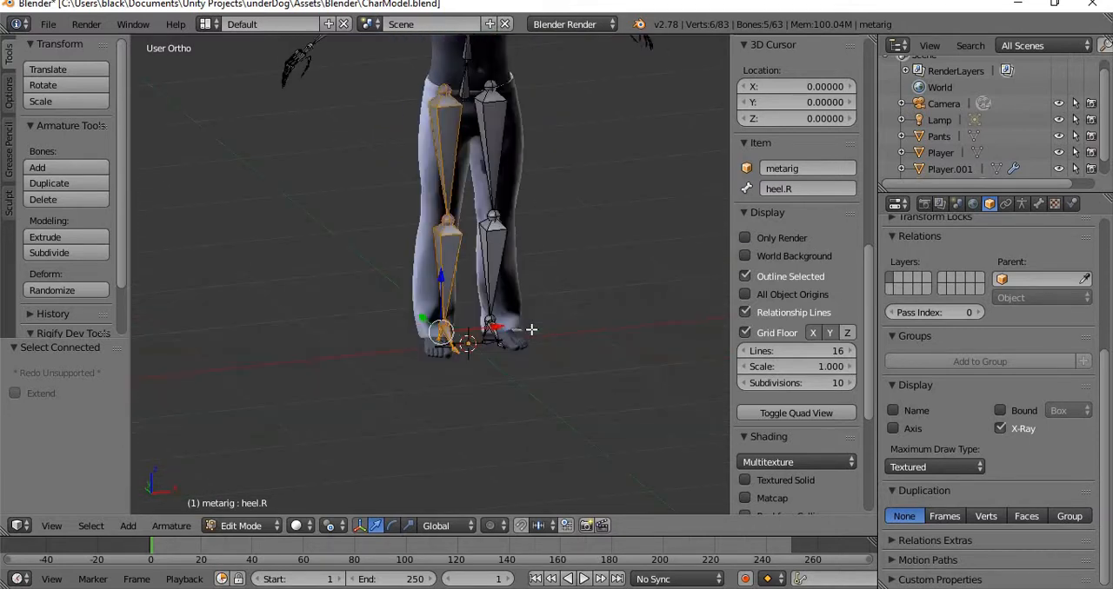
scroll(502, 318, down, 2)
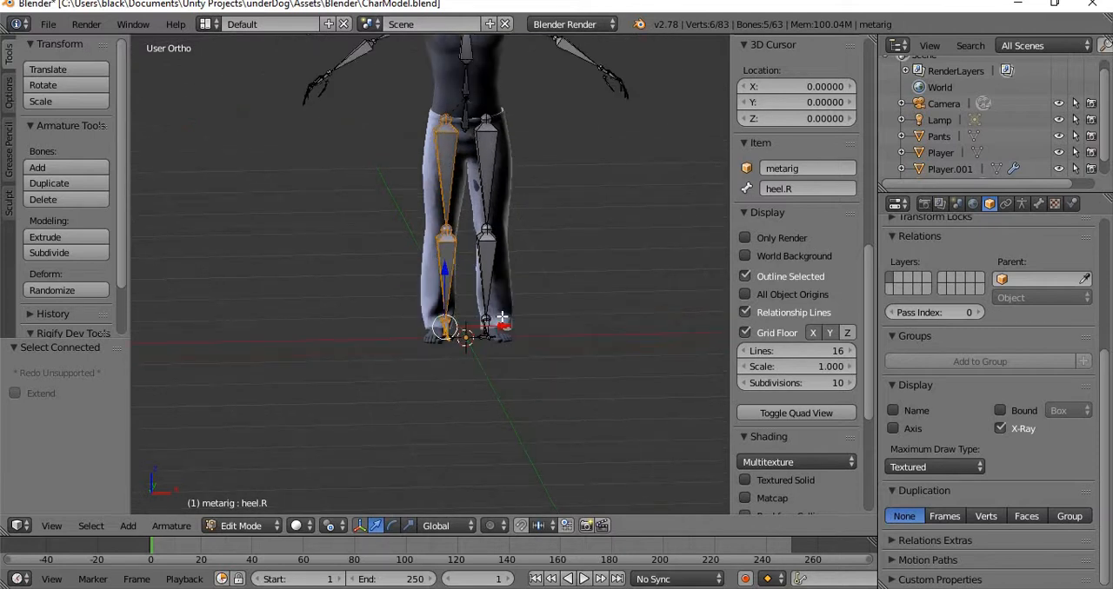
Select thigh.R with its connected leg bones and rotate them about 2.83° in front view to follow the pants leg.
key(KP_1)
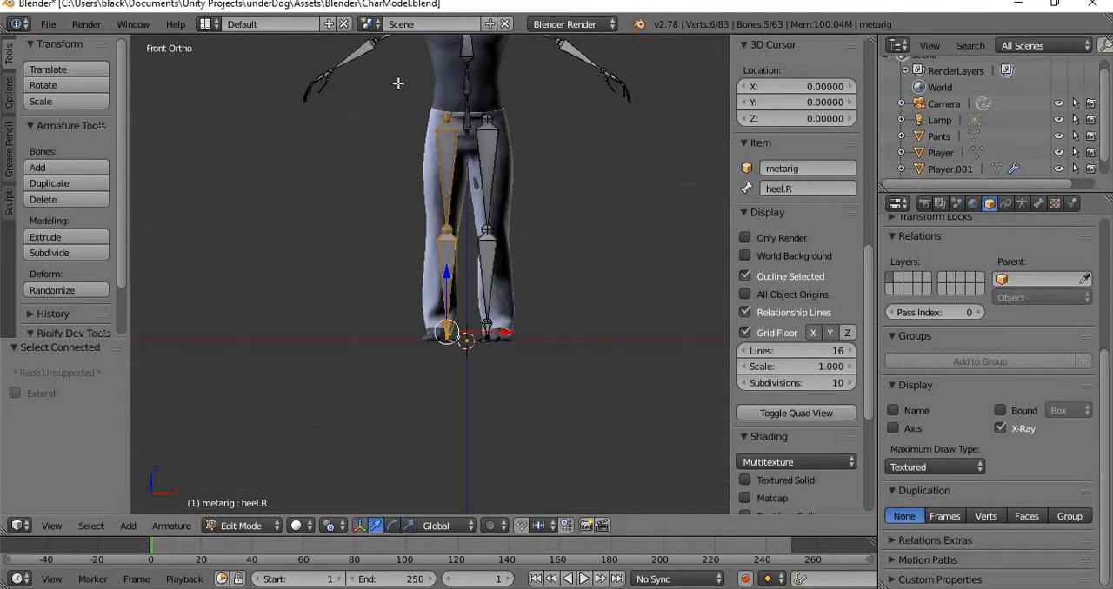
scroll(460, 209, up, 2)
right_click(455, 138)
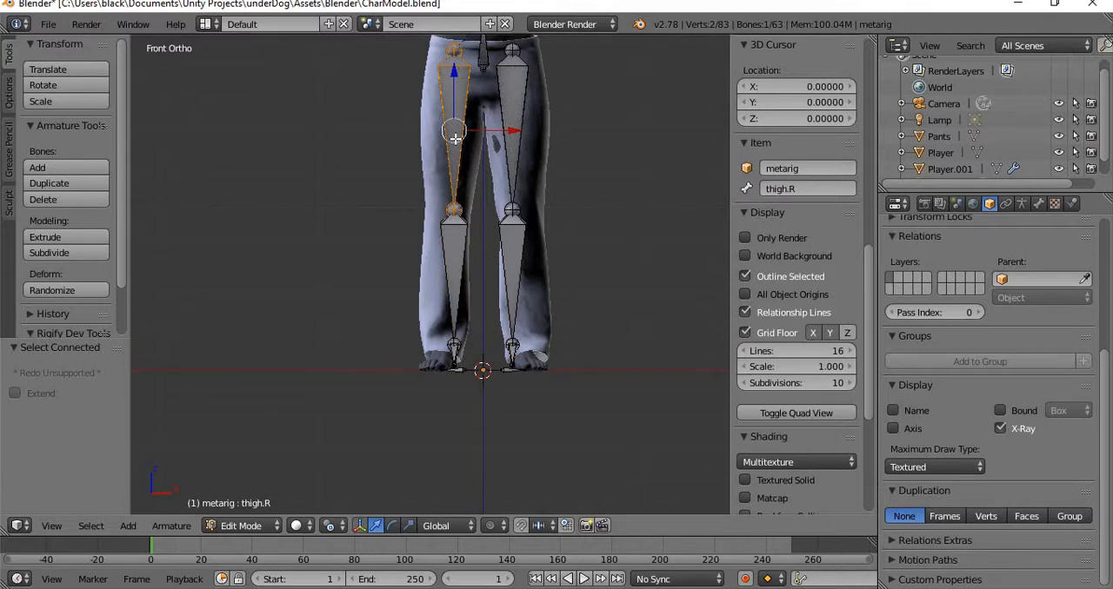
key(l)
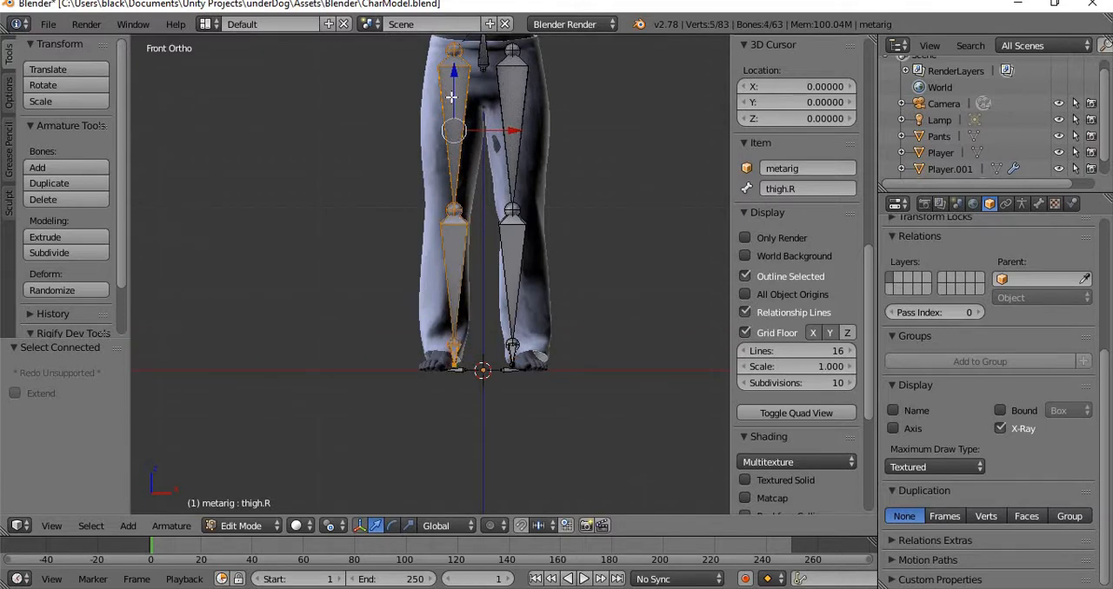
key(r)
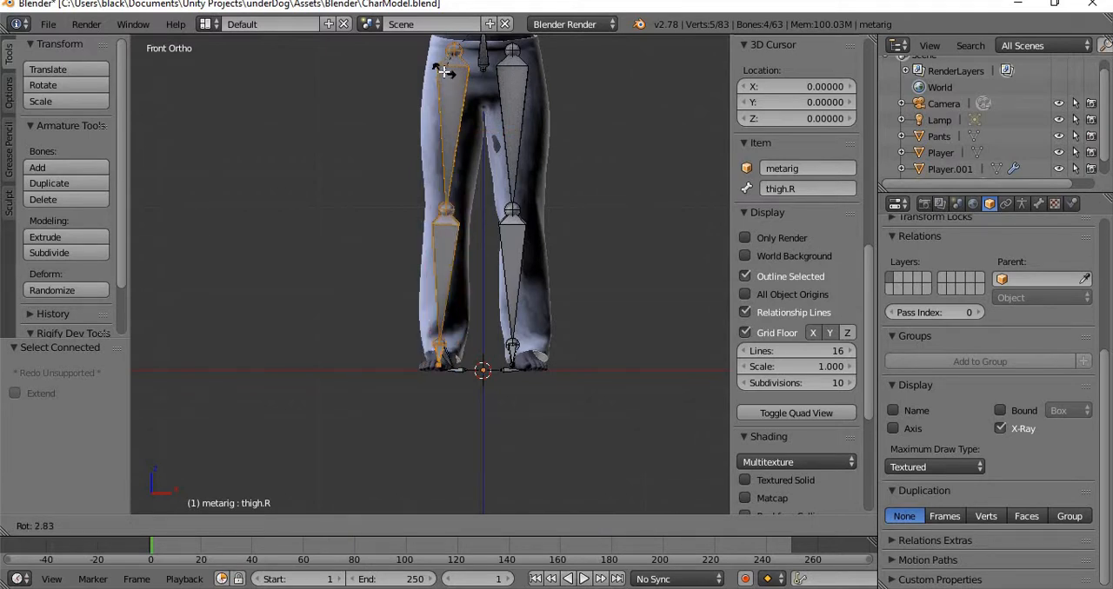
click(445, 72)
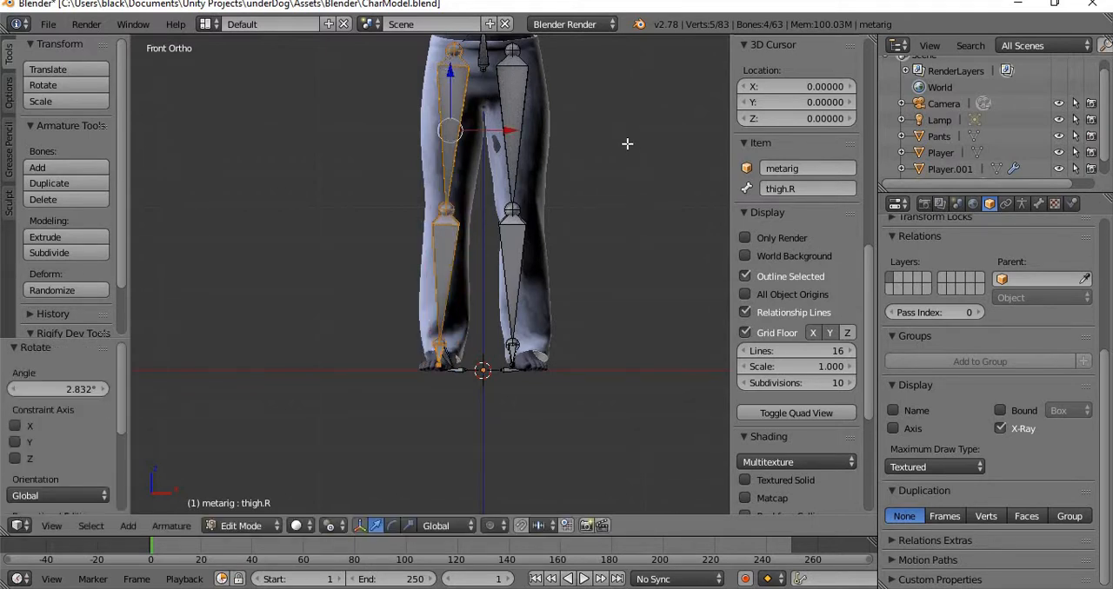
Select shin.L with its connected left leg bones, rotate them about -4.04° in front view and move them 0.05 in X and -0.05 in Z.
shift+middle_drag(627, 143, 609, 202)
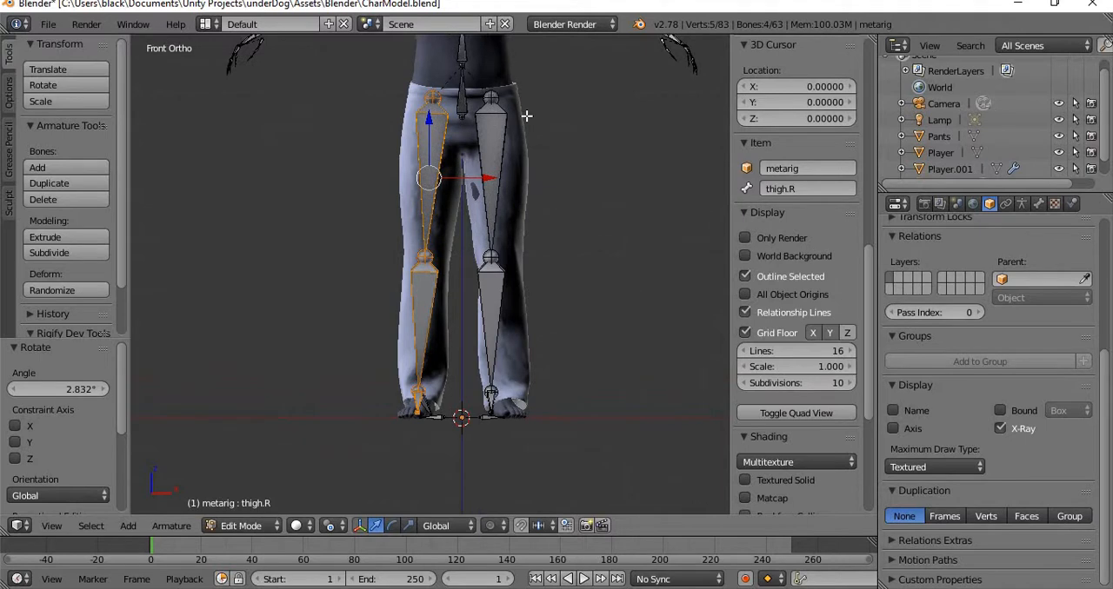
right_click(484, 114)
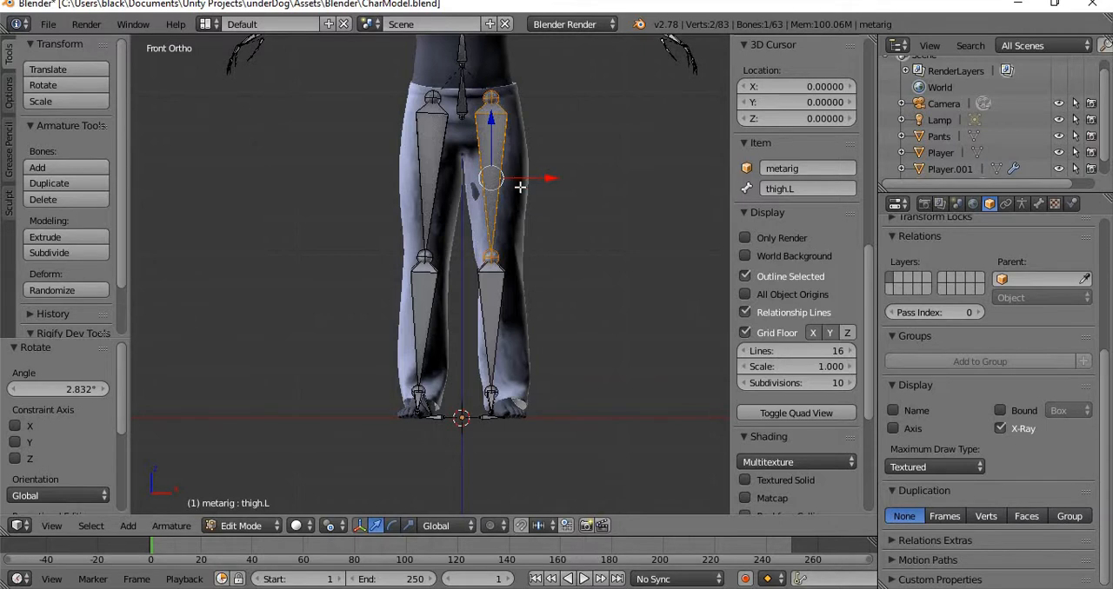
scroll(521, 188, up, 3)
scroll(521, 188, down, 3)
right_click(432, 136)
right_click(500, 130)
right_click(497, 316)
key(l)
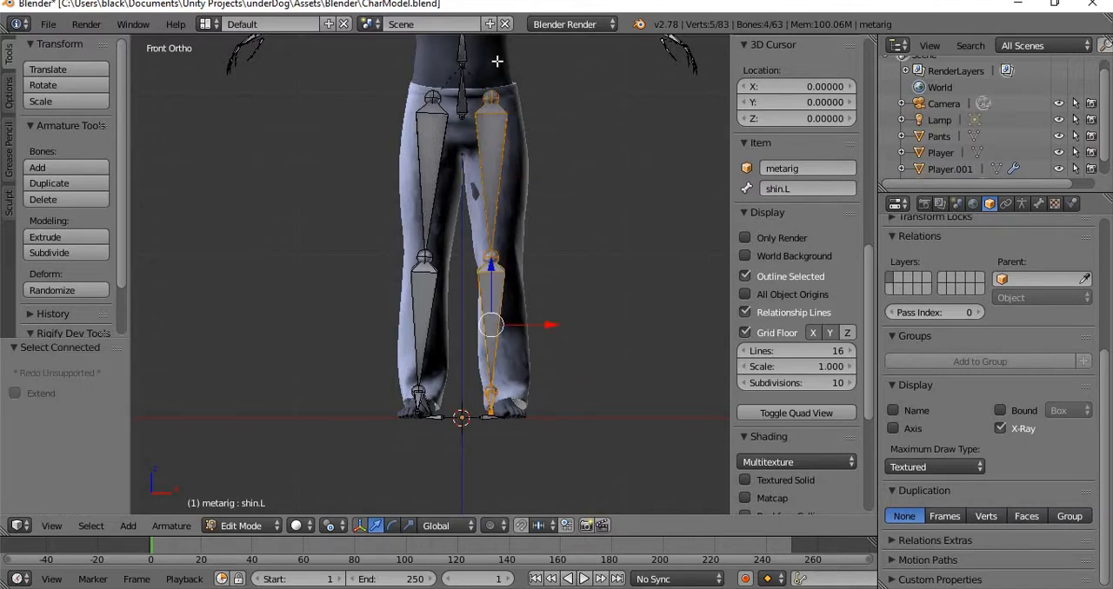
key(r)
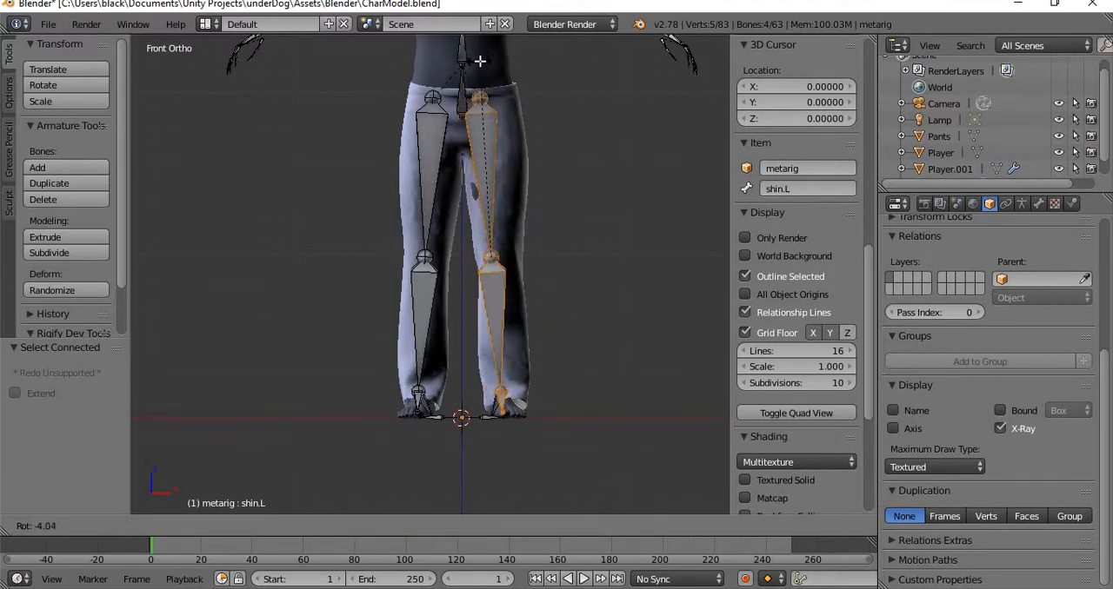
click(479, 60)
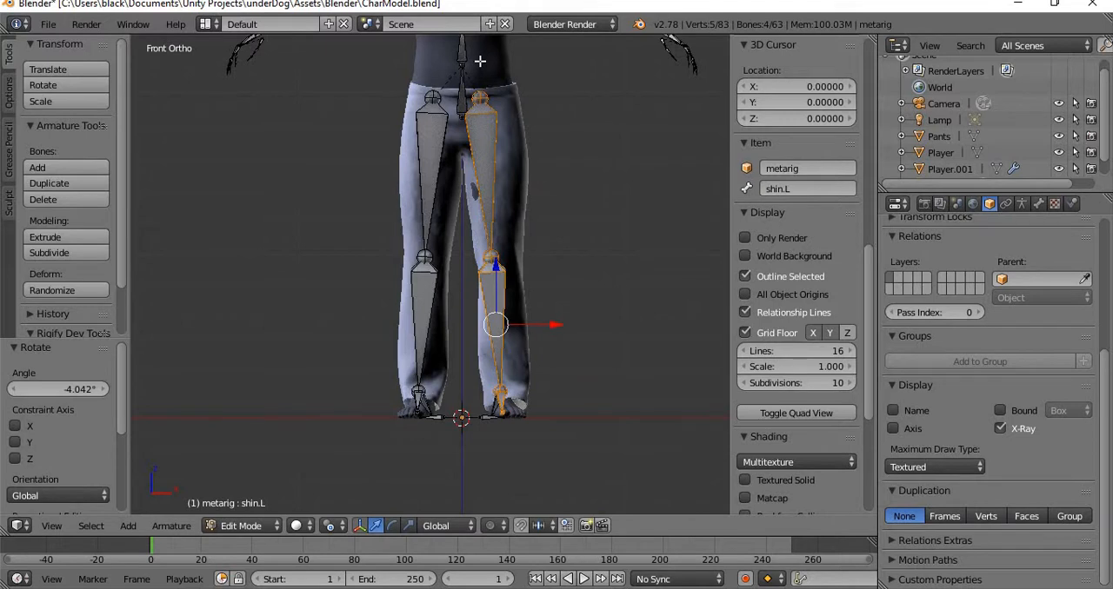
key(g)
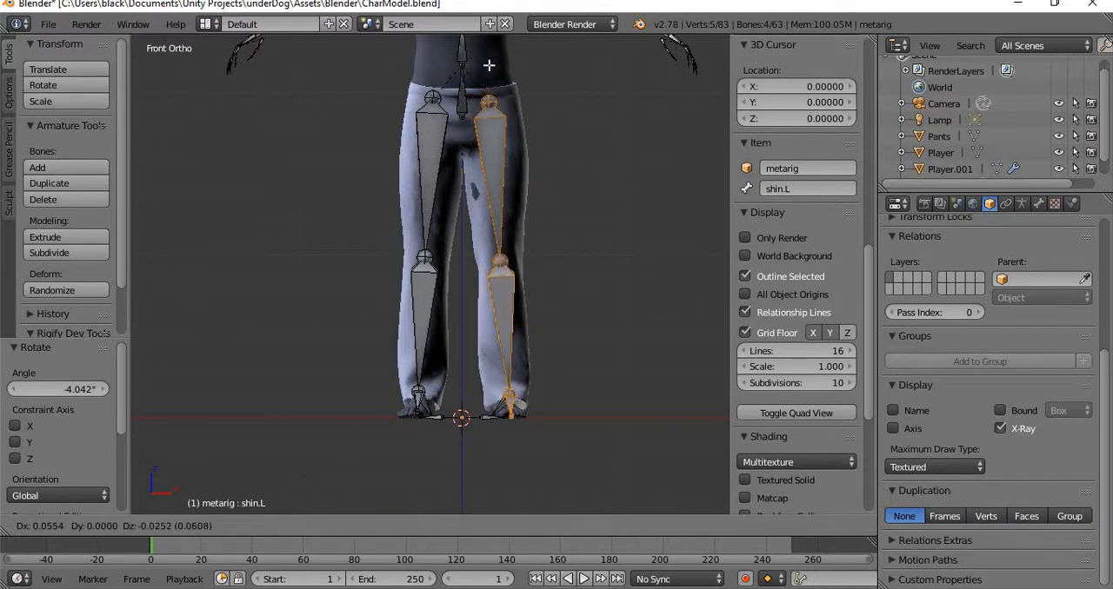
click(487, 69)
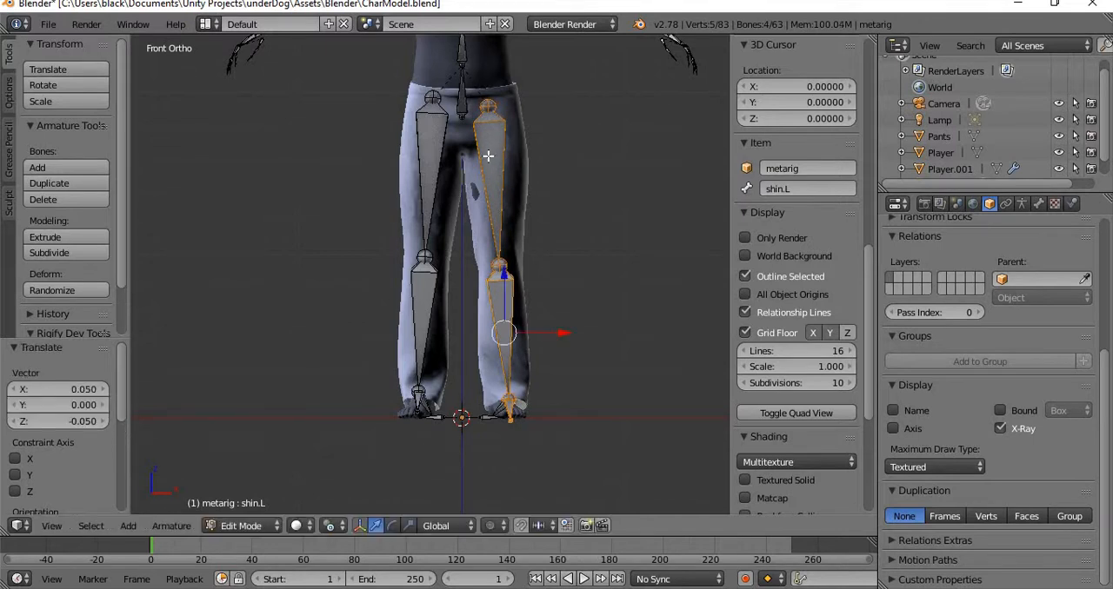
Move the left knee joint between thigh.L and shin.L about -0.014 along Y.
middle_drag(355, 268, 309, 245)
scroll(451, 389, up, 5)
shift+middle_drag(434, 376, 372, 103)
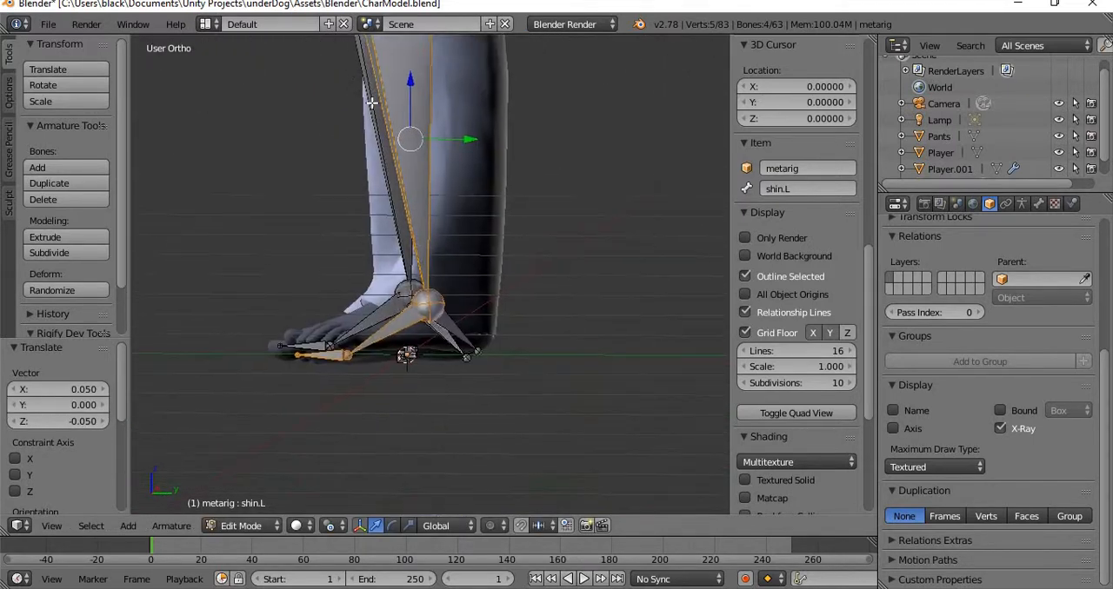
shift+middle_drag(347, 205, 328, 381)
scroll(424, 243, down, 3)
shift+middle_drag(456, 242, 353, 250)
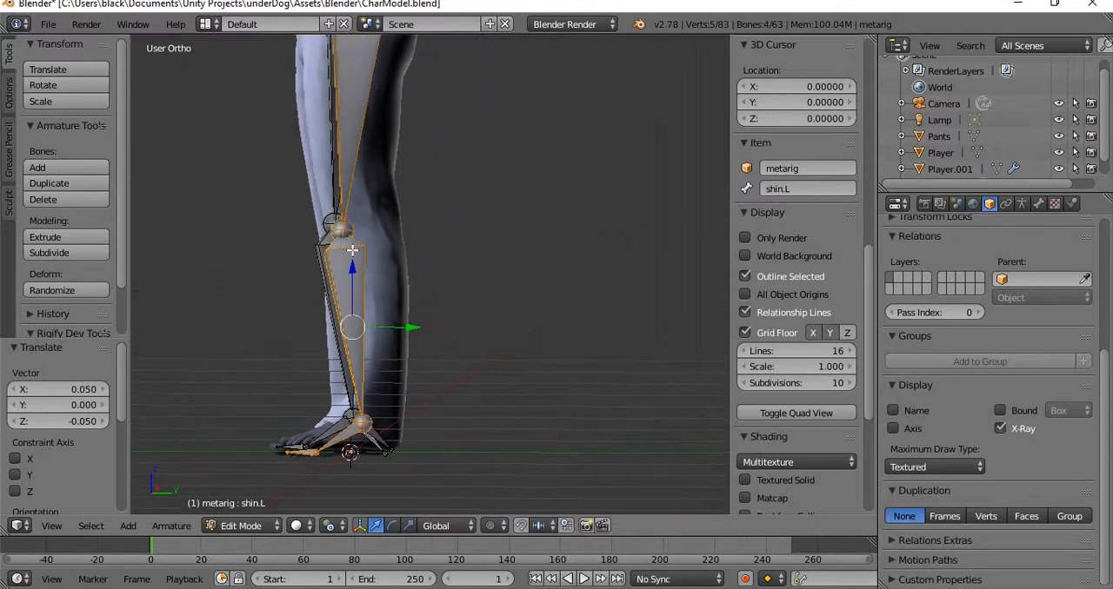
right_click(346, 235)
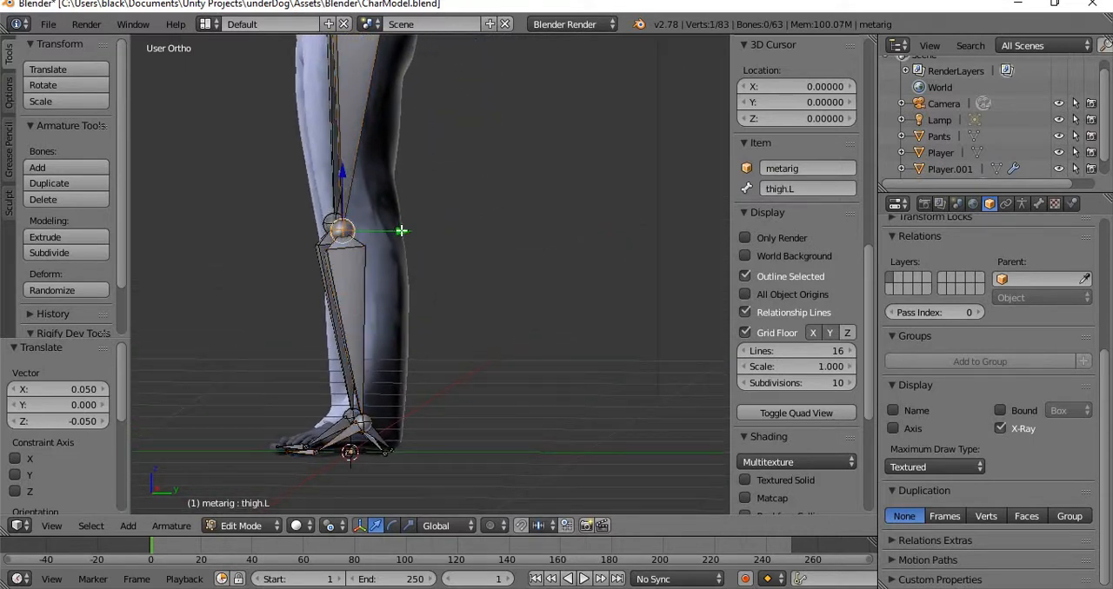
key(g)
key(y)
click(398, 230)
Select all connected bones of both legs and move them about 0.059 along Y in side view to centre them in the pants.
shift+middle_drag(423, 209, 403, 303)
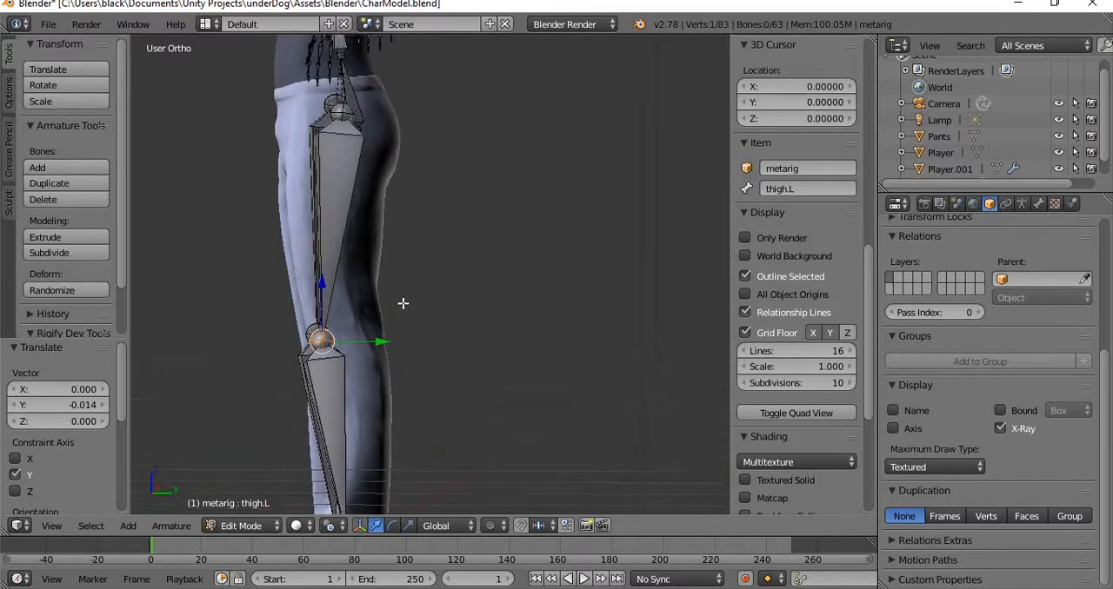
right_click(337, 120)
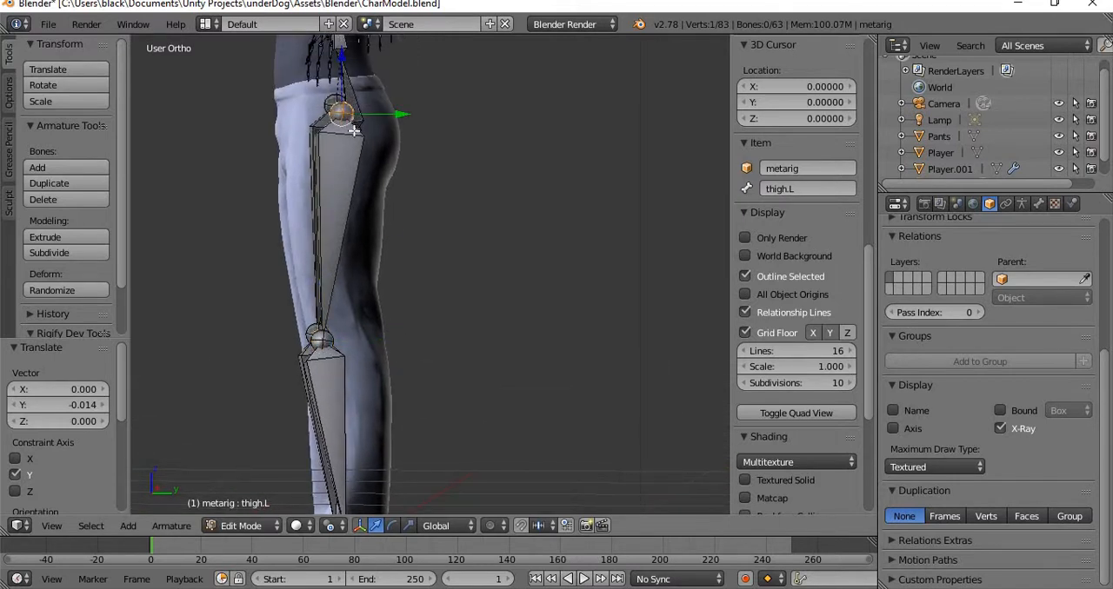
key(l)
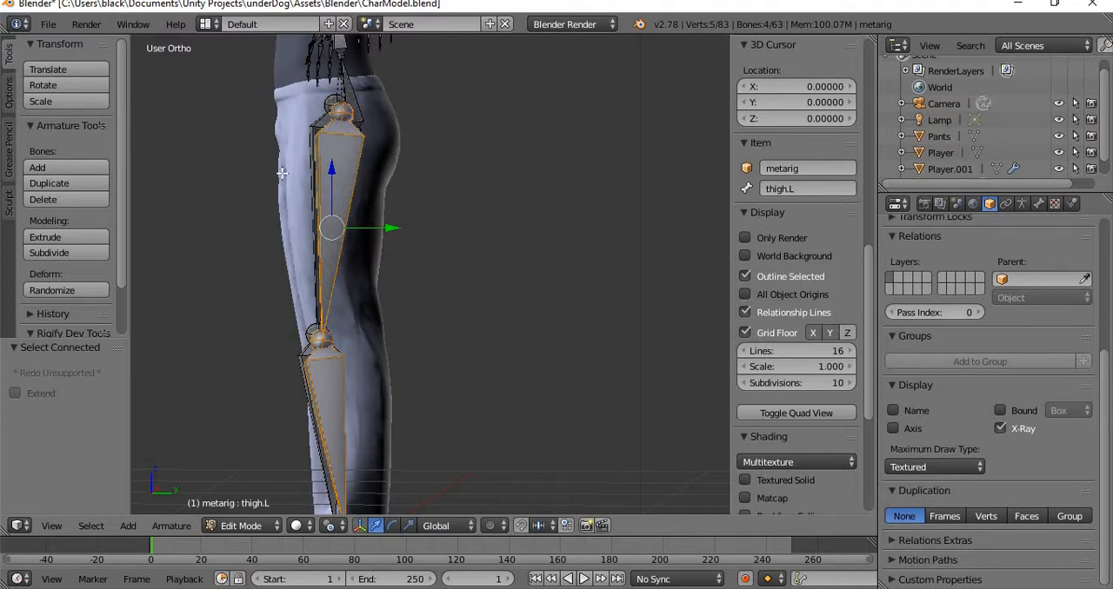
middle_drag(281, 174, 321, 174)
shift+right_click(342, 107)
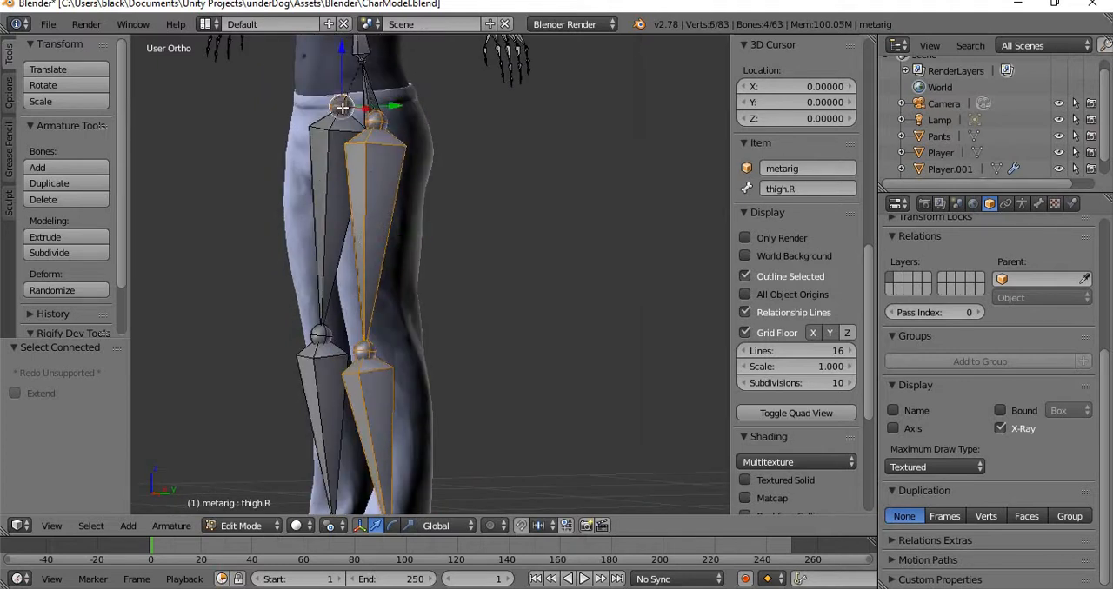
key(l)
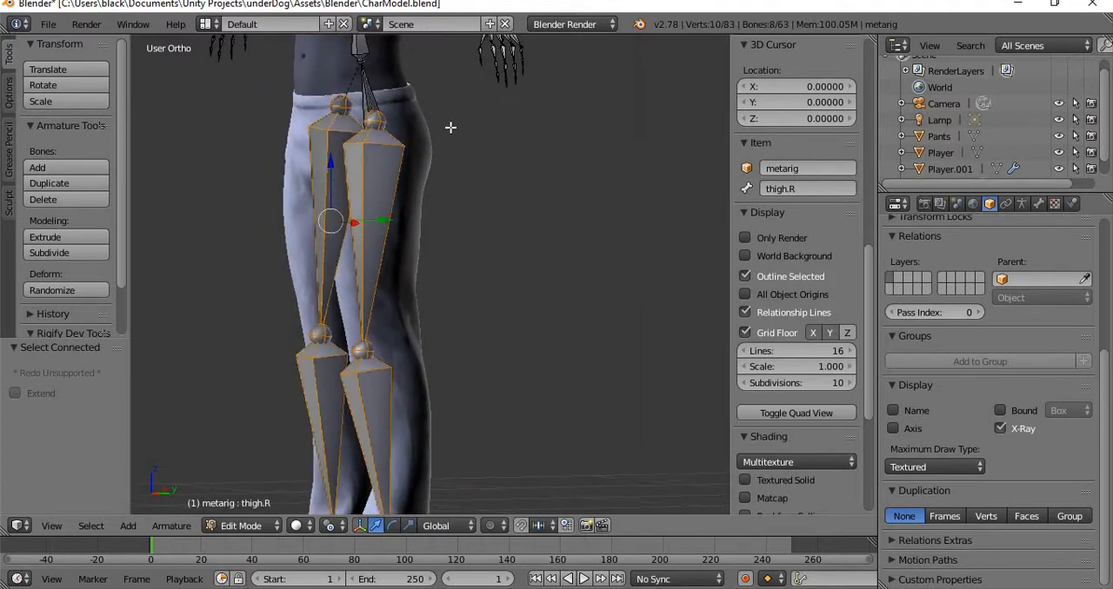
middle_drag(449, 125, 411, 130)
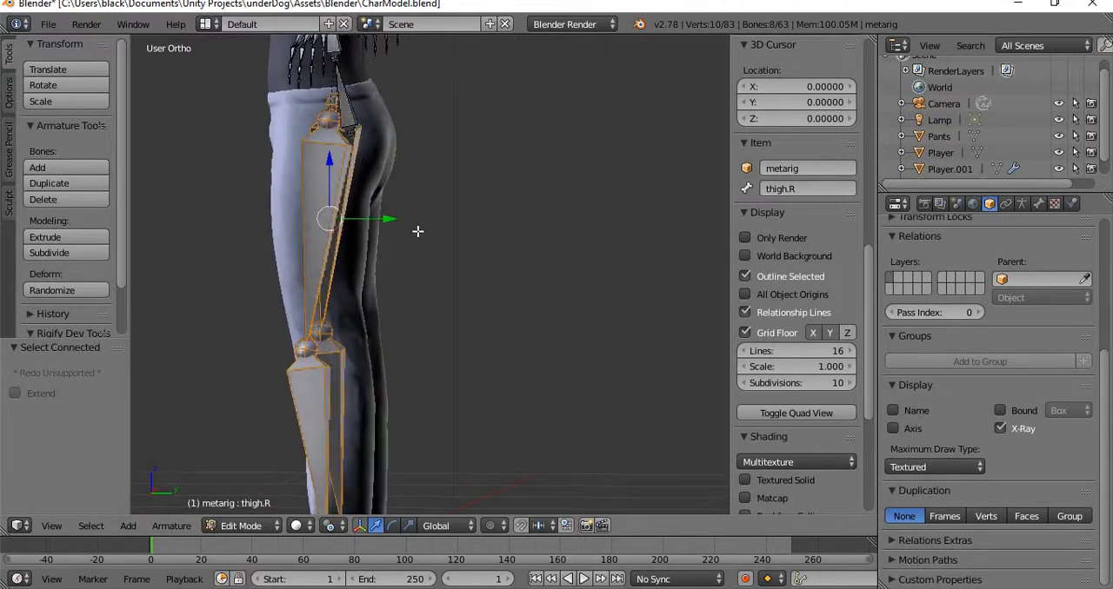
key(ctrl+KP_1)
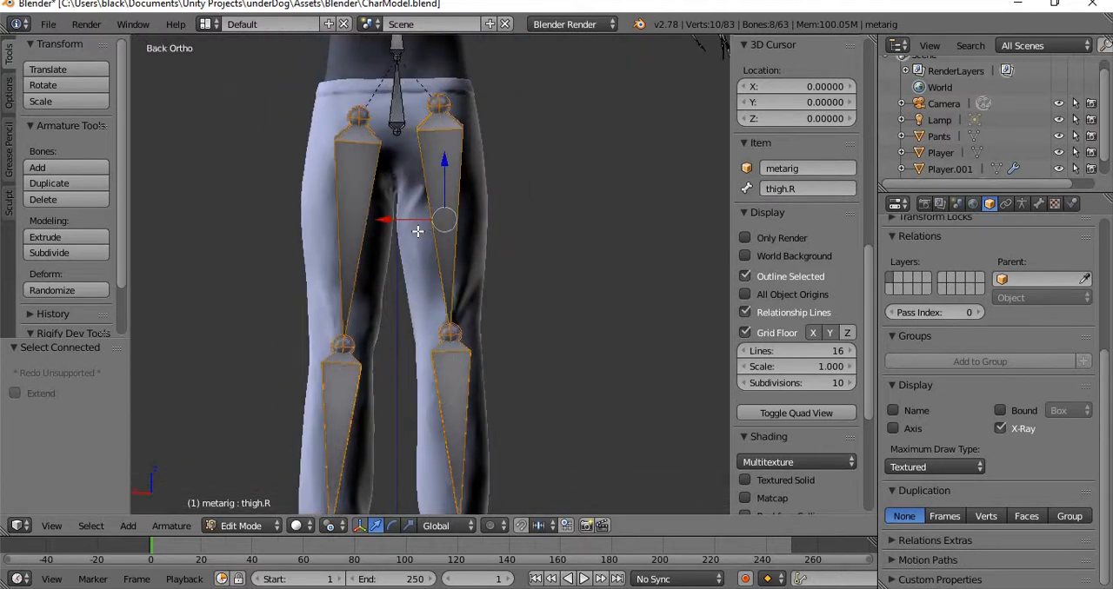
key(KP_7)
key(KP_3)
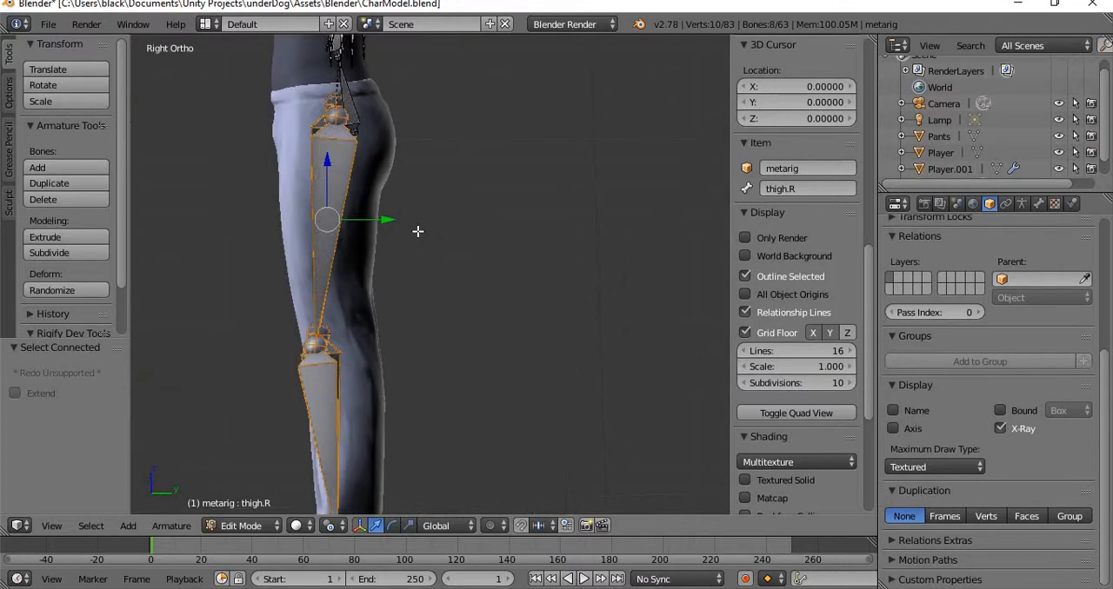
drag(379, 220, 392, 218)
Examine how the shoulder and arm bones sit relative to the character's arms from above and from the front.
middle_drag(179, 309, 545, 341)
middle_drag(563, 275, 534, 460)
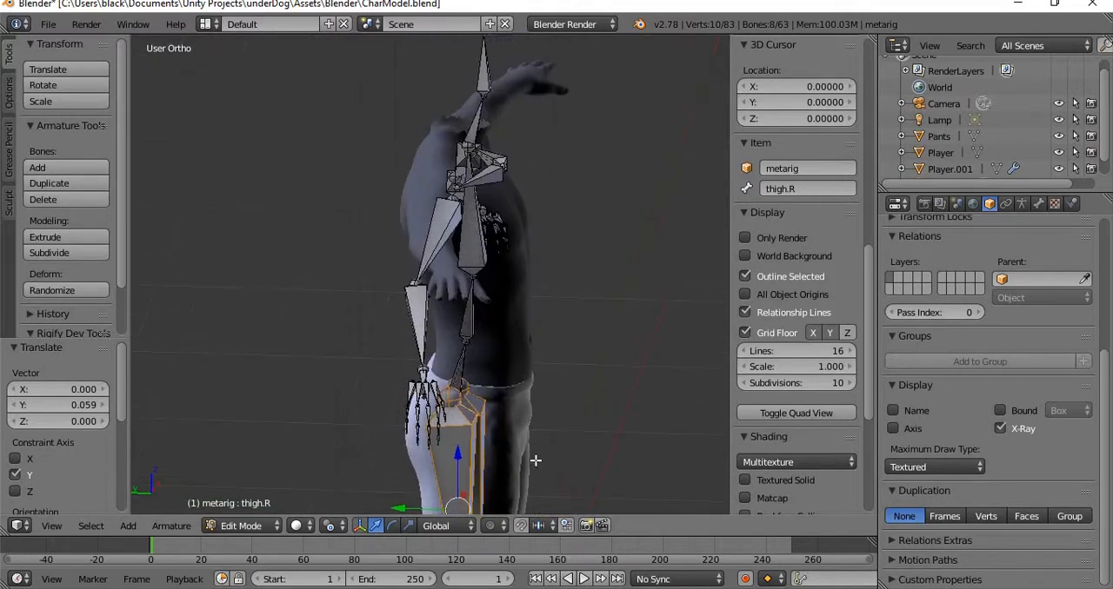
key(KP_7)
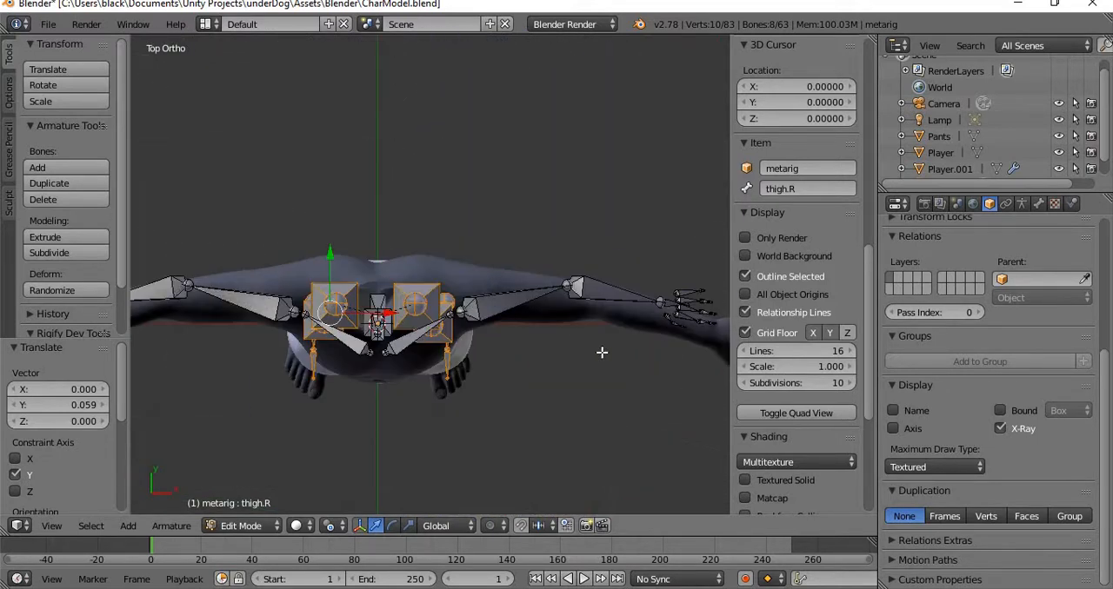
shift+middle_drag(348, 276, 494, 234)
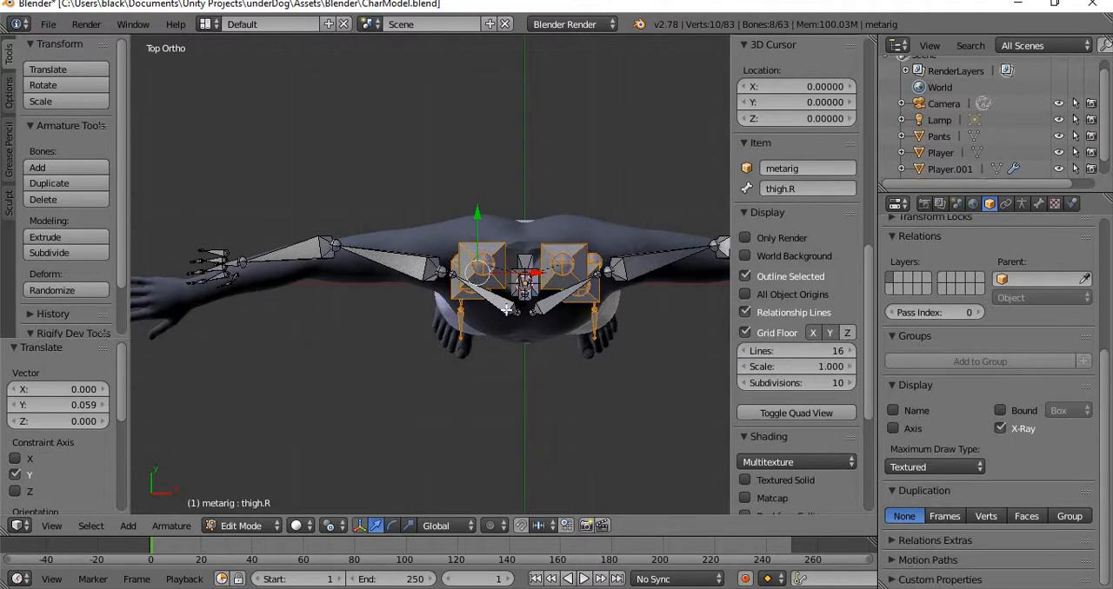
right_click(506, 304)
scroll(488, 212, up, 4)
middle_drag(560, 324, 405, 347)
right_click(411, 325)
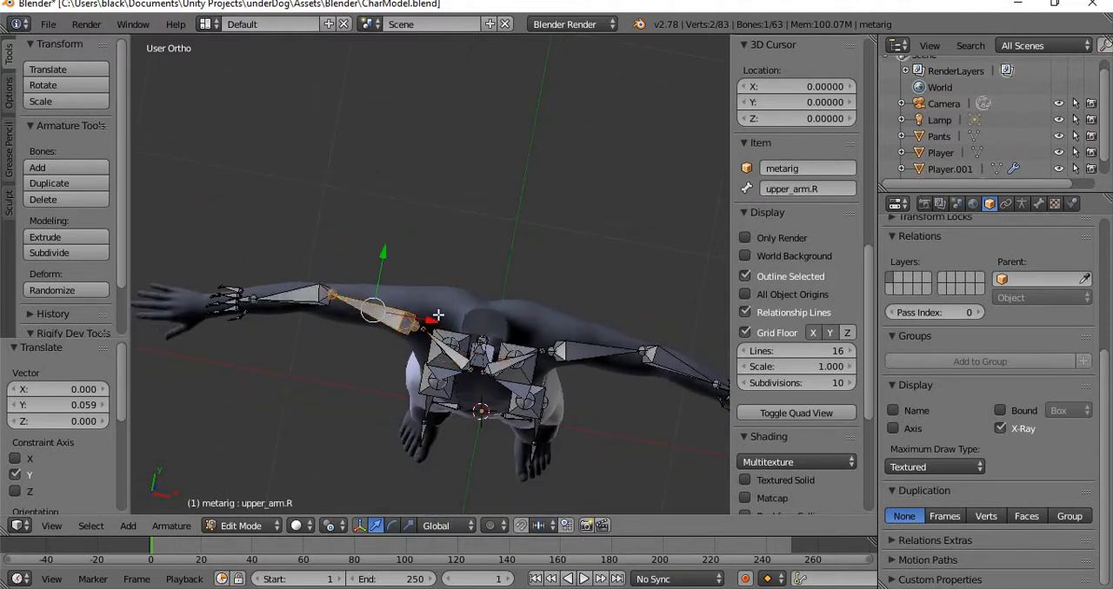
middle_drag(324, 310, 344, 173)
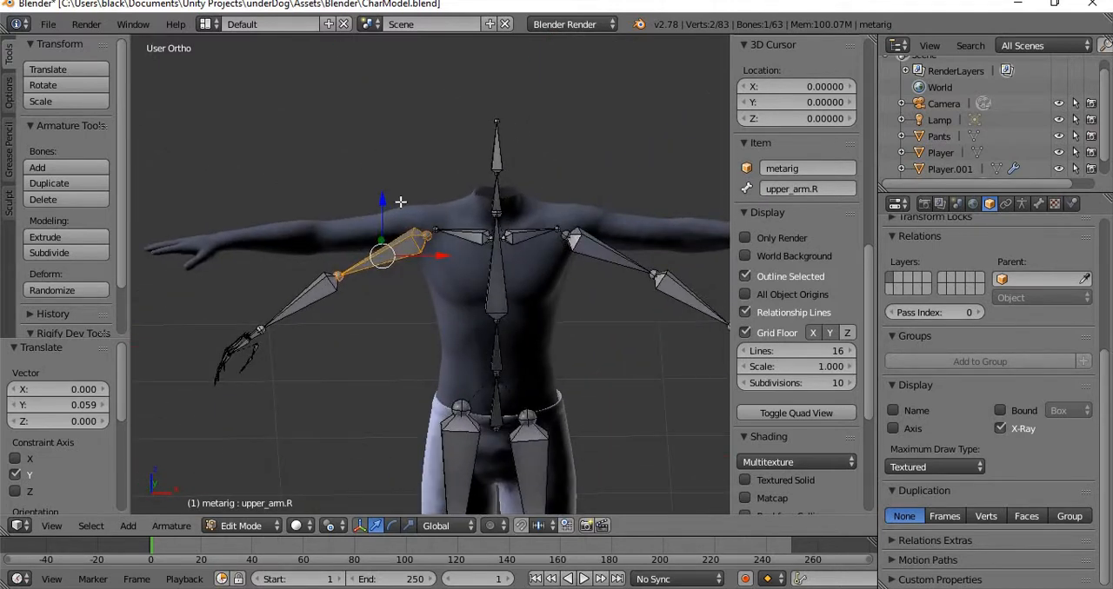
key(KP_7)
key(KP_1)
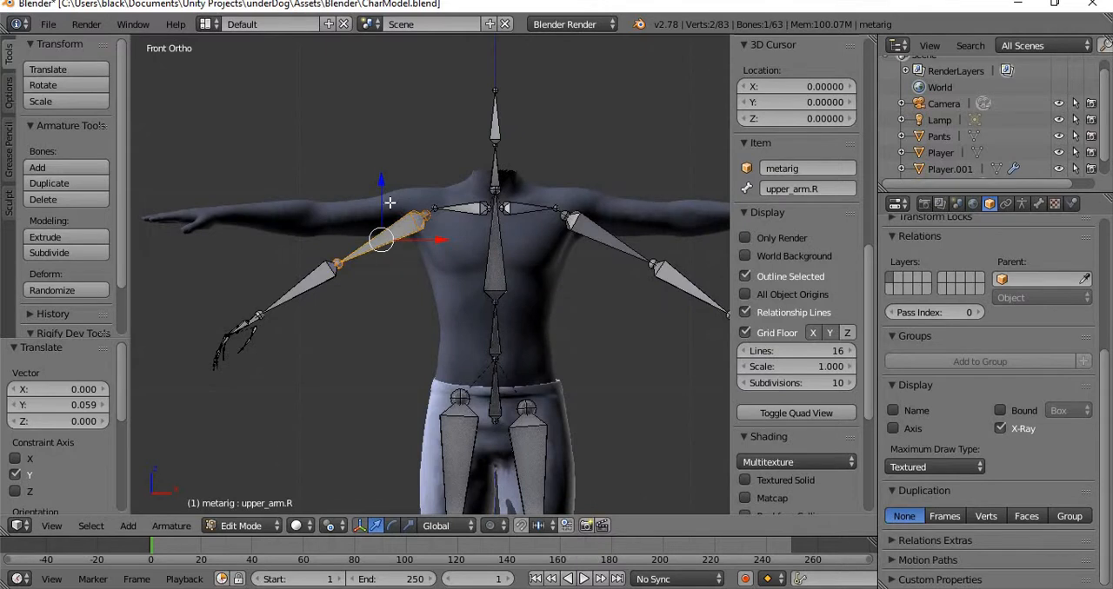
Select upper_arm.R together with its connected right arm bones.
right_click(425, 217)
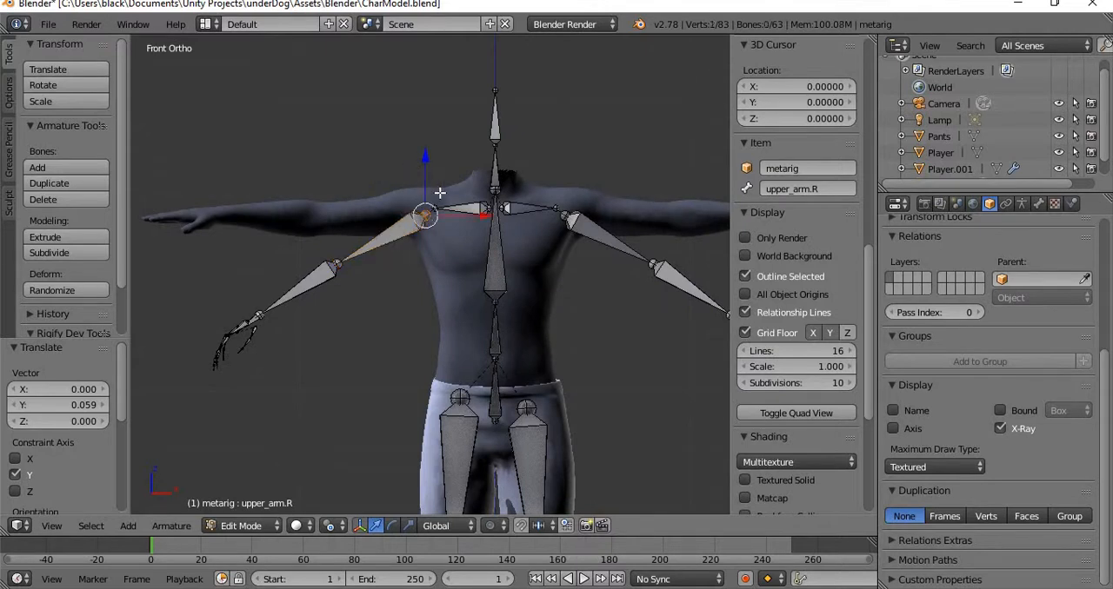
right_click(396, 229)
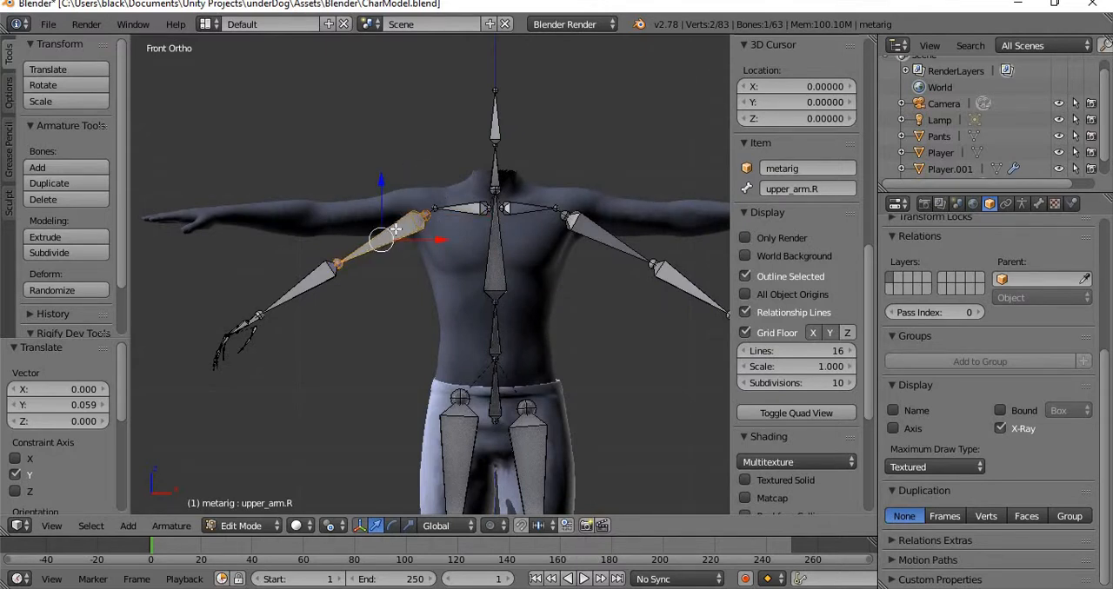
key(ctrl+l)
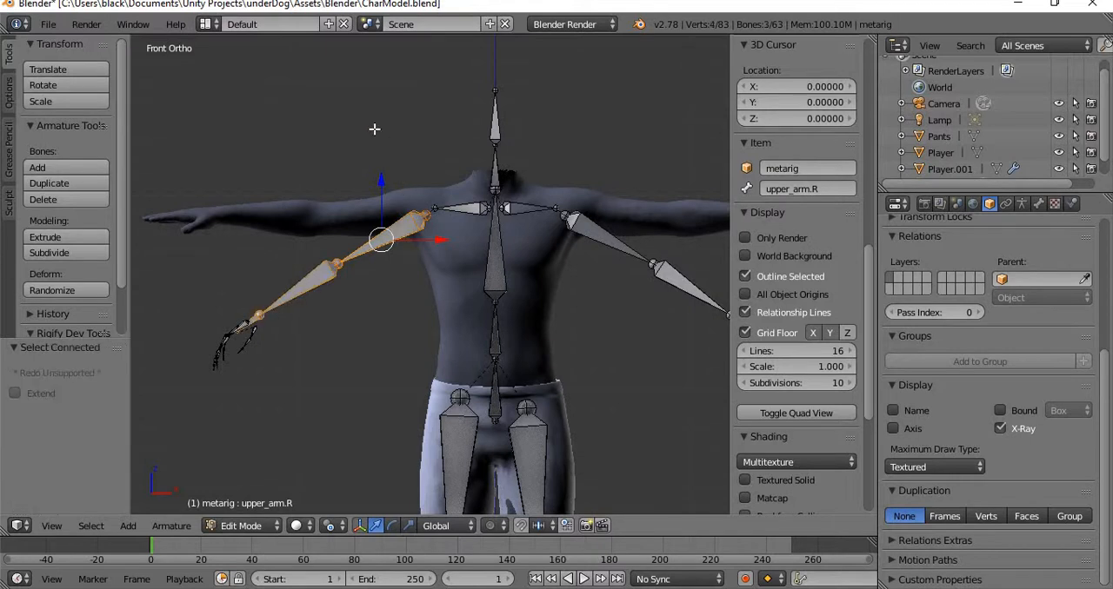
key(r)
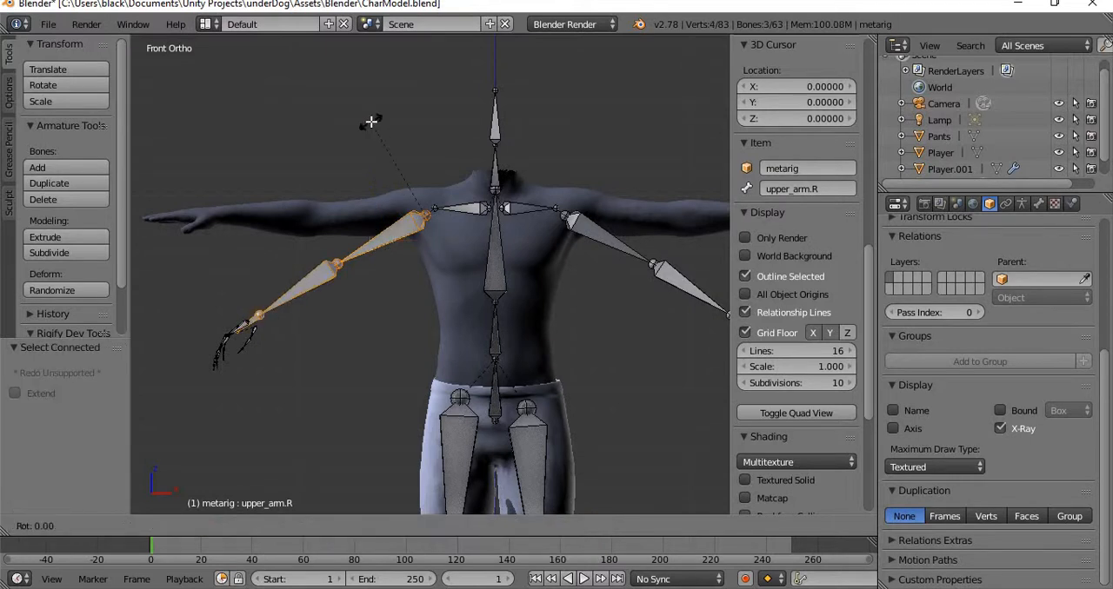
right_click(382, 119)
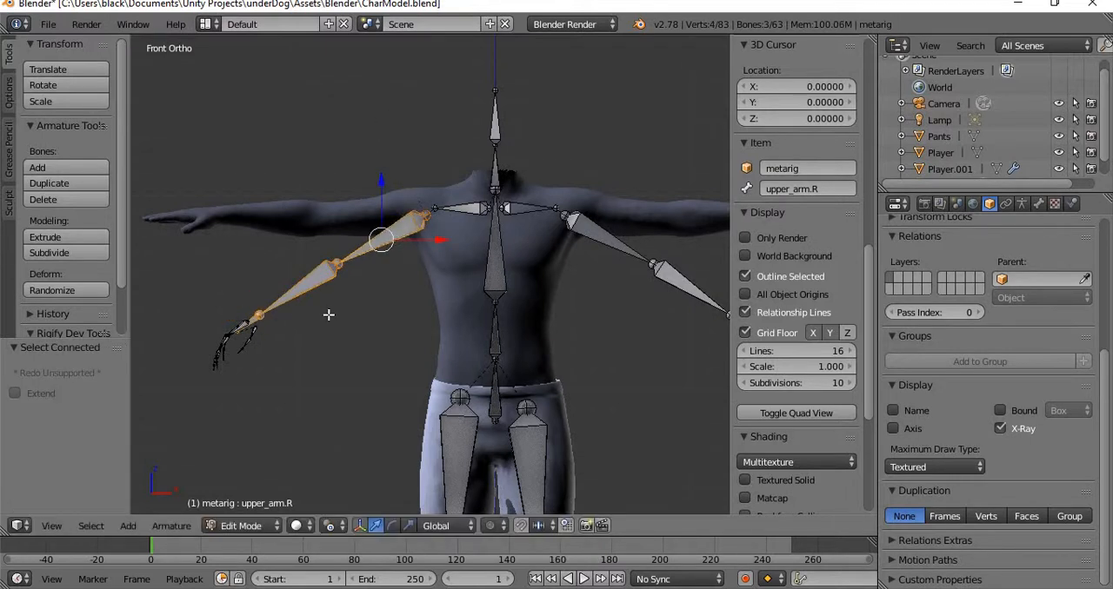
Add all the right hand and finger bones to the selected arm bones with a box selection.
scroll(304, 316, up, 2)
scroll(509, 301, up, 2)
middle_drag(510, 301, 429, 365)
scroll(422, 364, up, 2)
scroll(423, 363, down, 2)
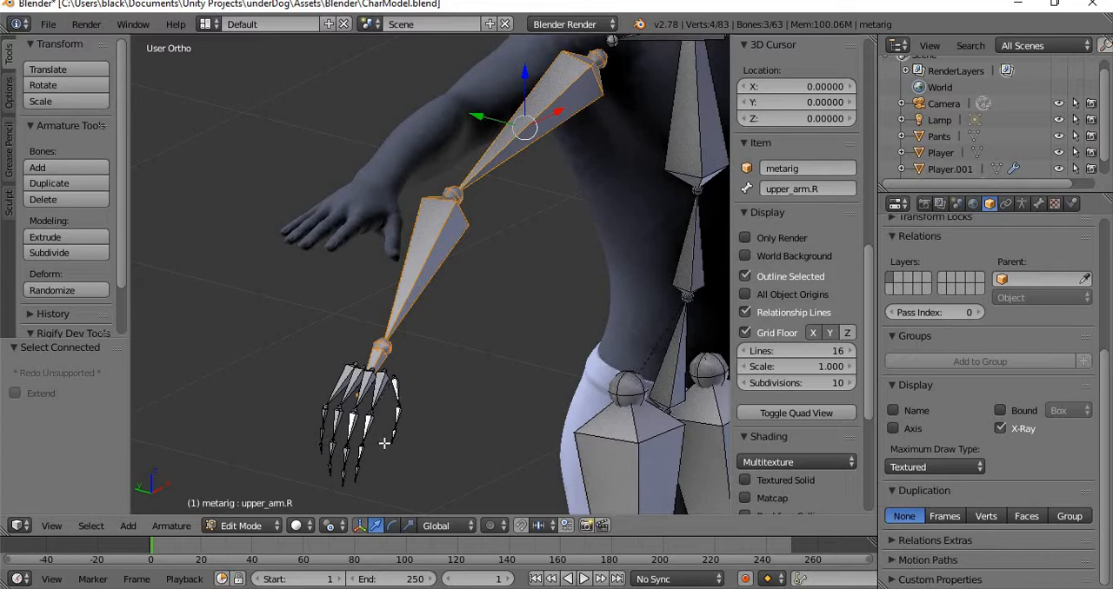
key(b)
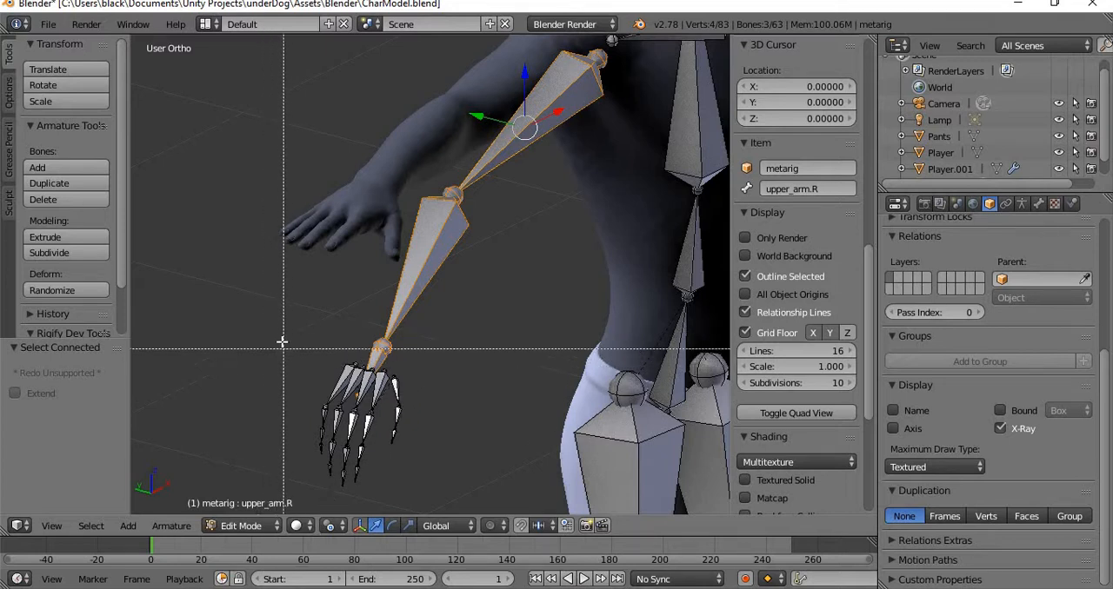
drag(282, 342, 450, 503)
Rotate the selected right arm, hand and finger bones about 26.83° to follow the character's outstretched arm.
middle_drag(580, 256, 522, 302)
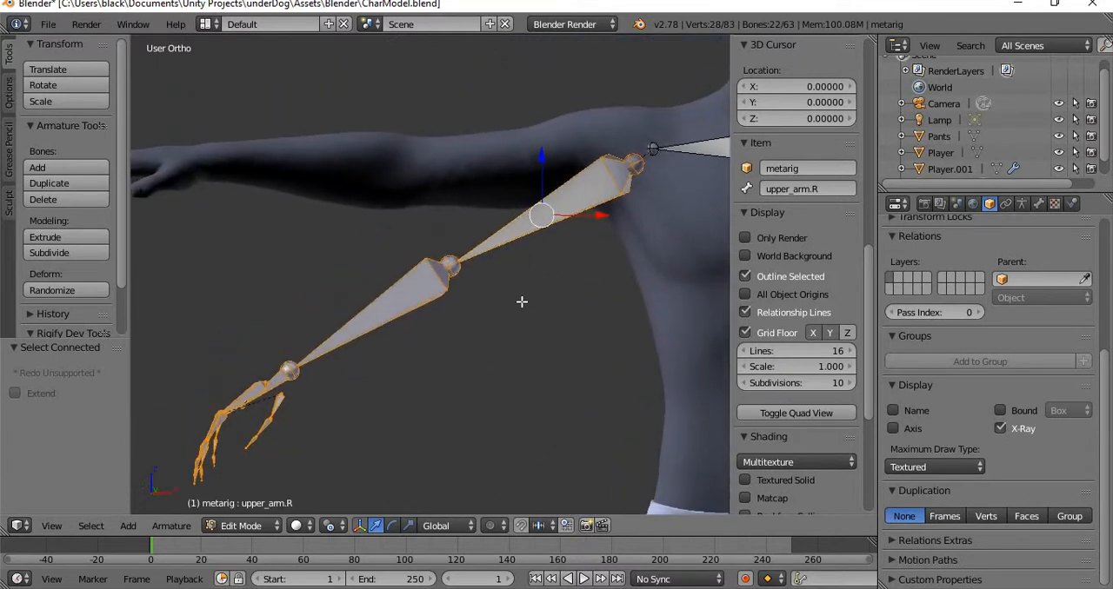
scroll(524, 300, down, 1)
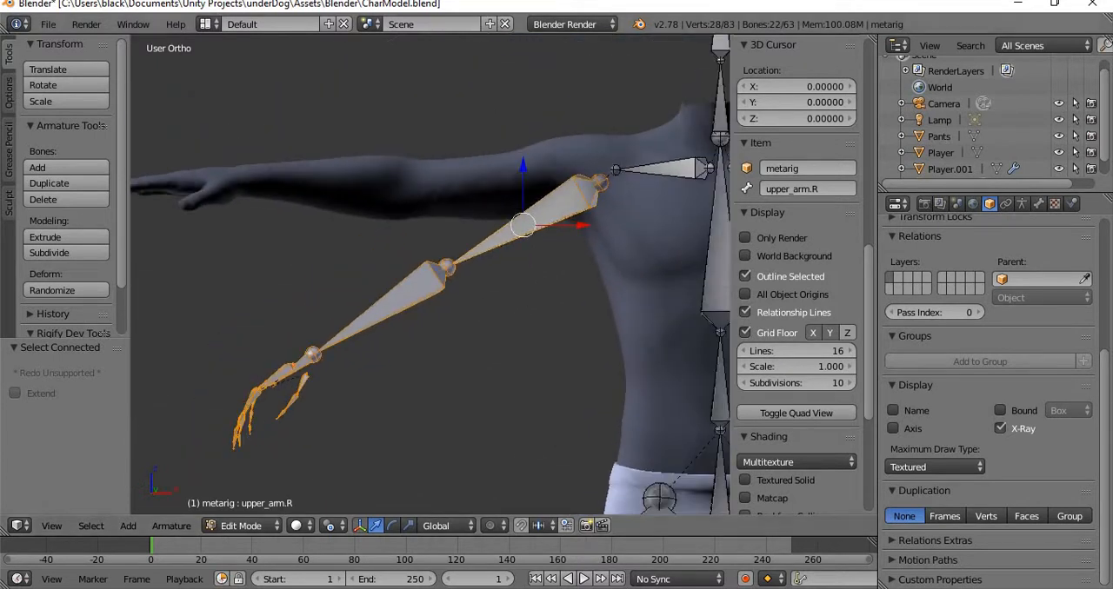
key(r)
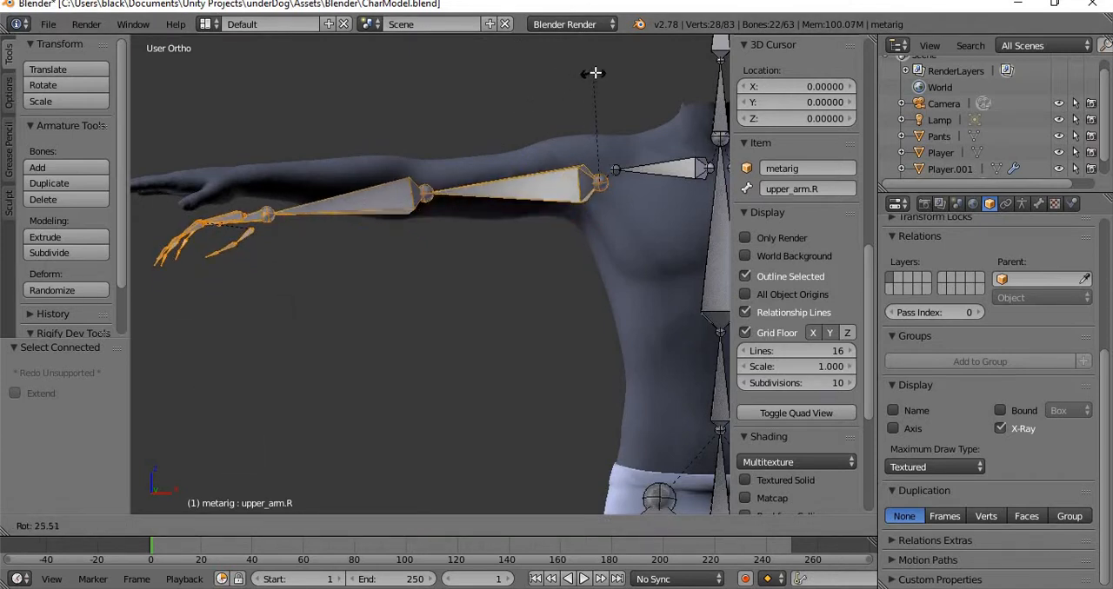
click(597, 72)
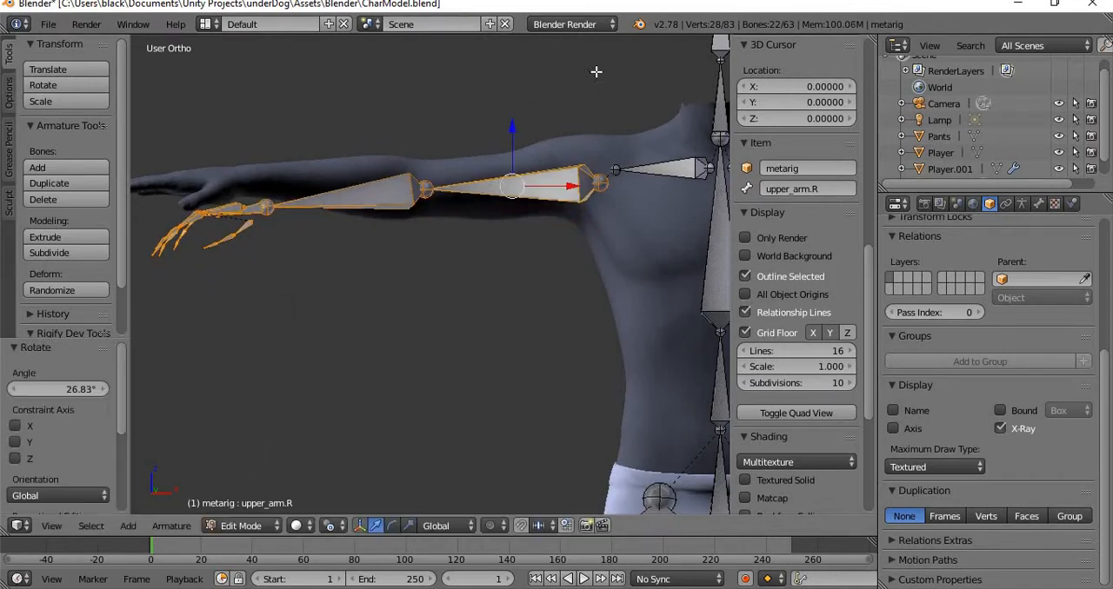
Select forearm.R with all the right hand and finger bones and rotate them about 9.17° to follow the character's forearm.
shift+middle_drag(291, 222, 385, 292)
shift+right_click(607, 252)
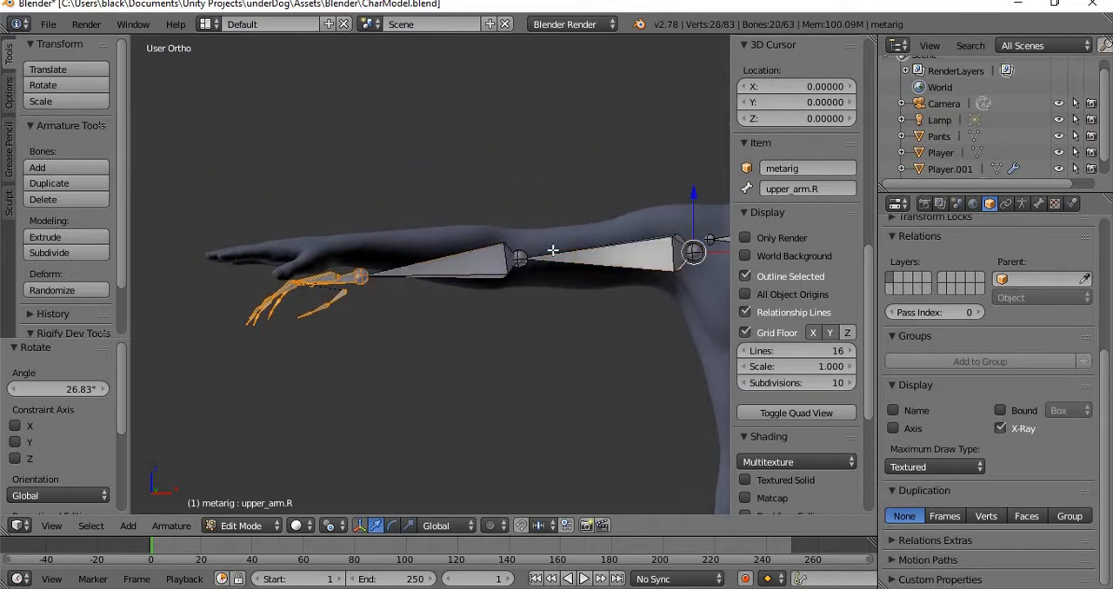
right_click(488, 264)
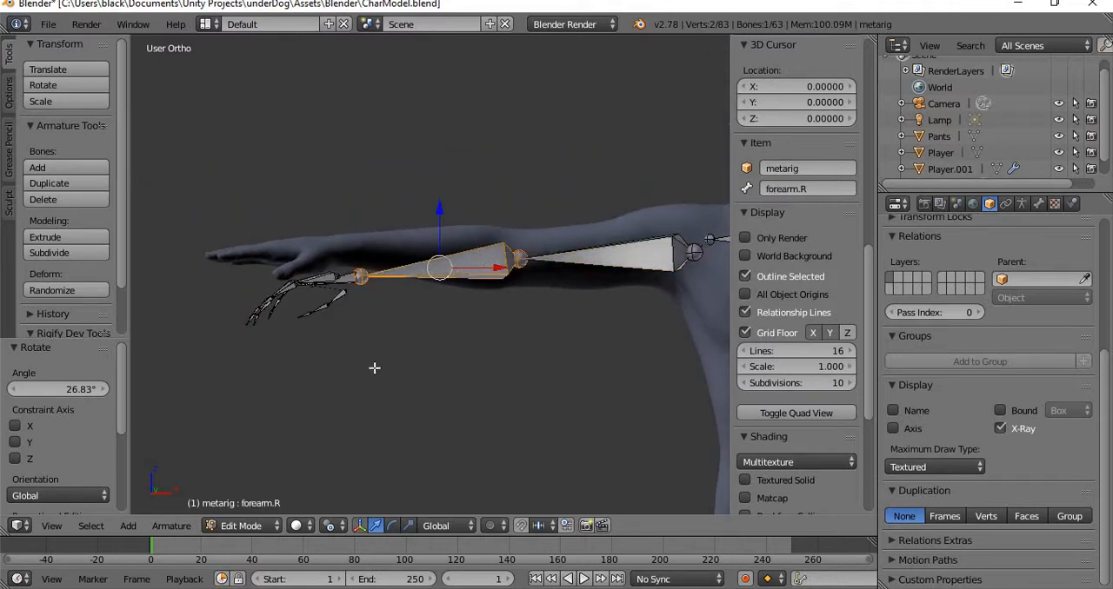
key(b)
drag(373, 365, 167, 245)
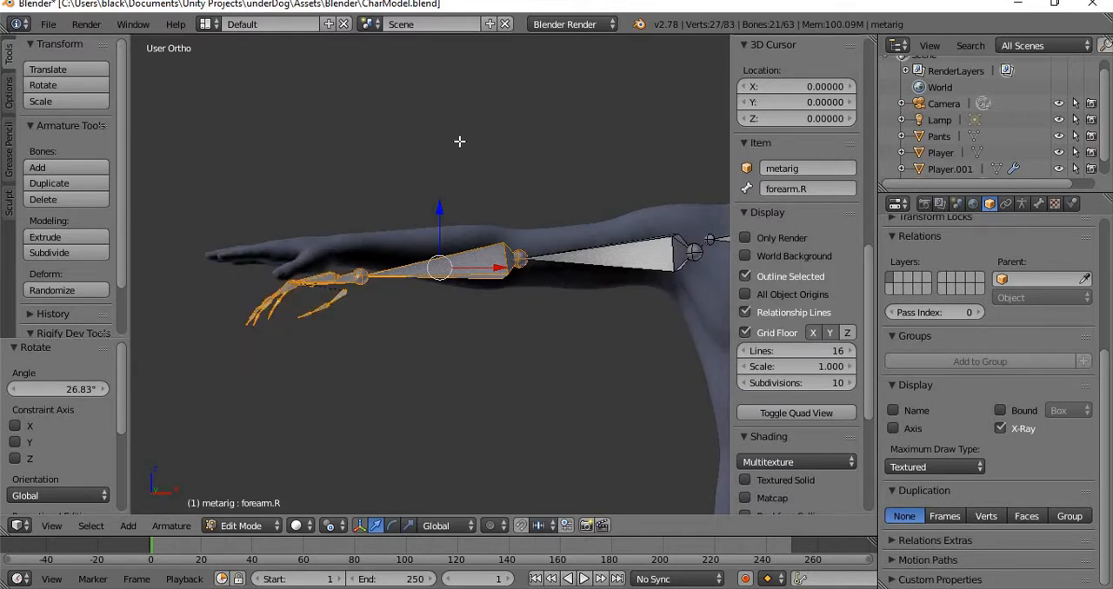
key(r)
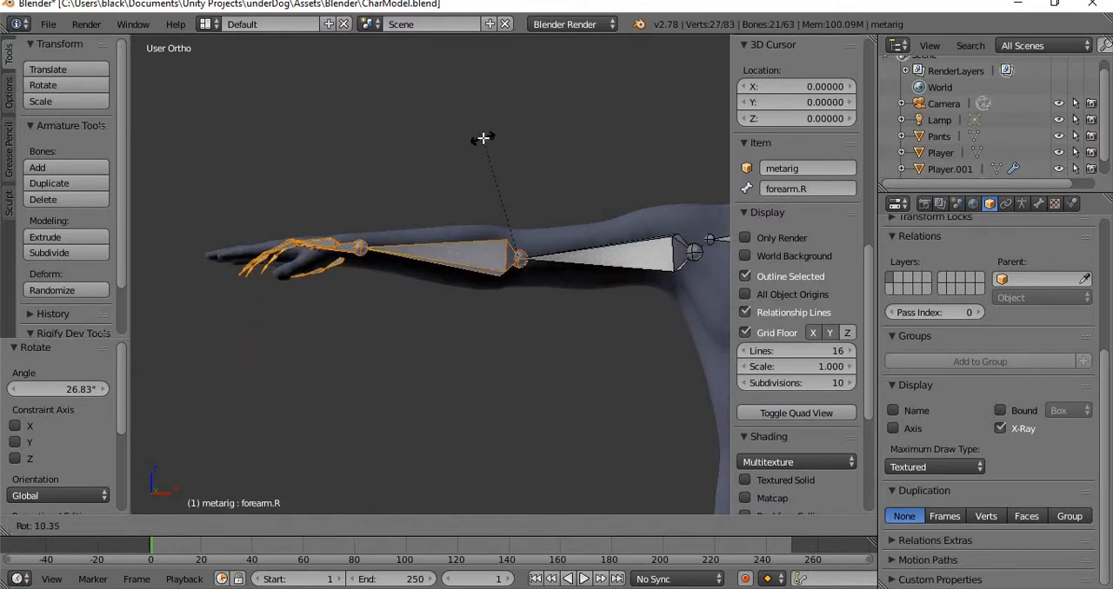
click(481, 139)
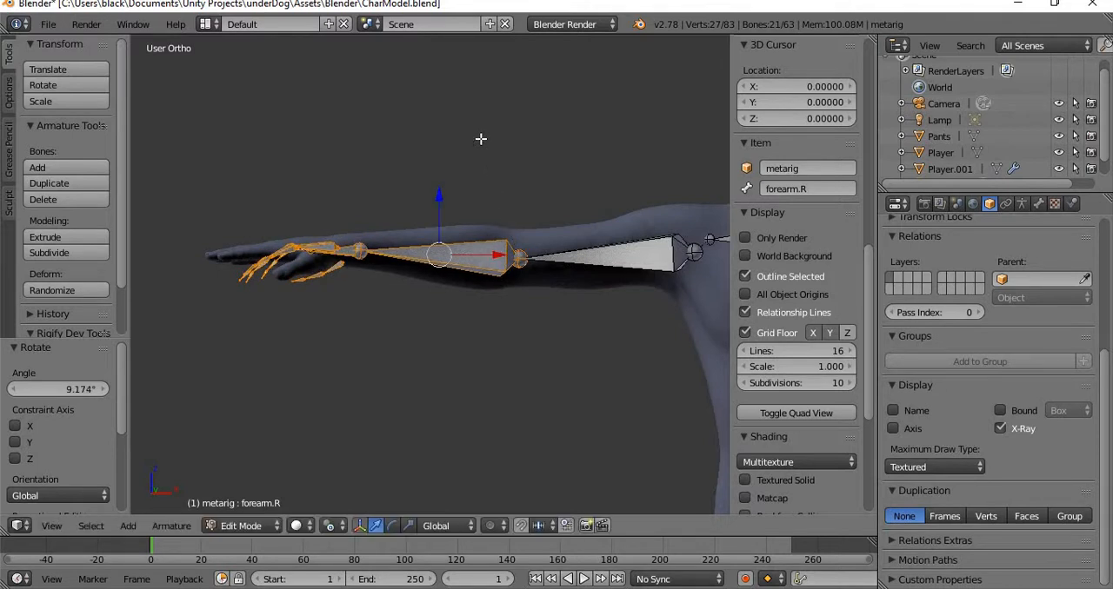
Select the right wrist joint with all the hand and finger bones and move them about -0.045 along X.
middle_drag(442, 165, 485, 250)
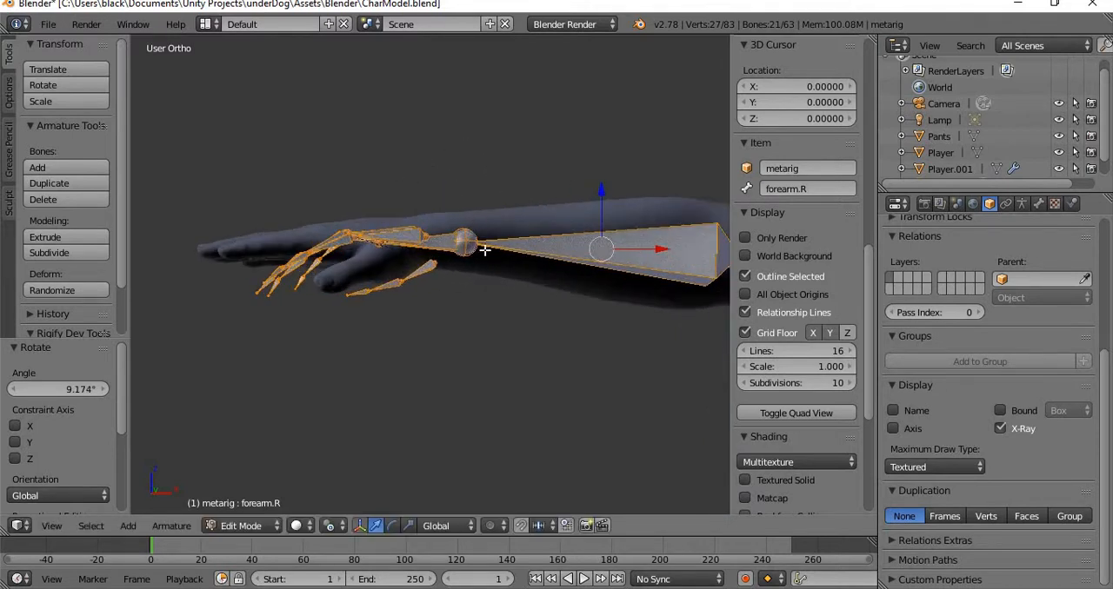
shift+click(584, 244)
right_click(464, 245)
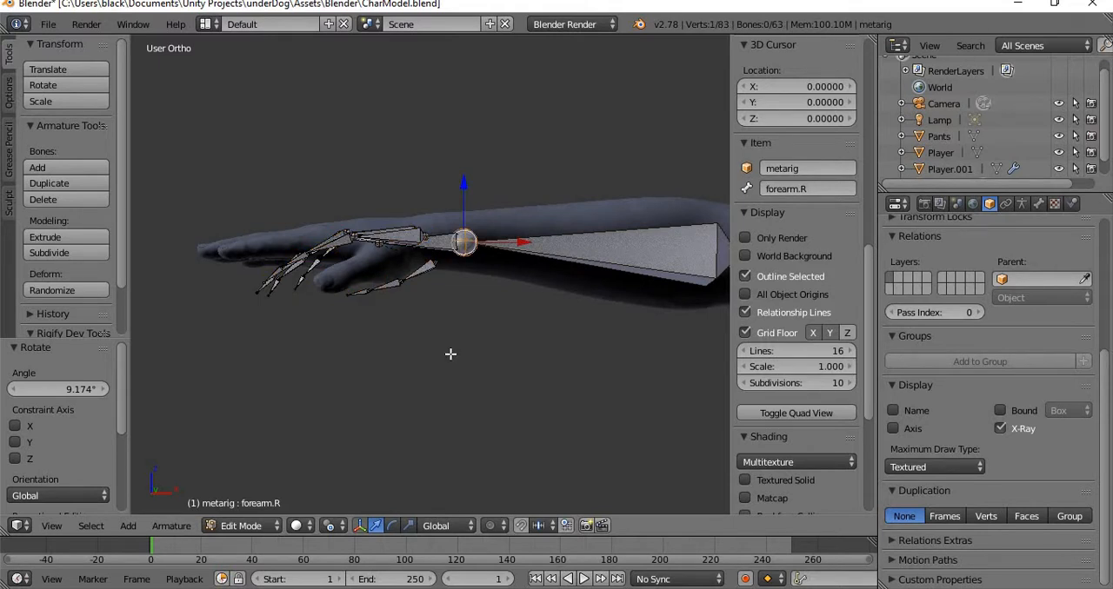
key(b)
drag(450, 354, 220, 133)
drag(524, 244, 499, 246)
Centre the right hand bones on the hand mesh by moving them about -0.109 along Y and -0.016 along X.
middle_drag(356, 162, 427, 285)
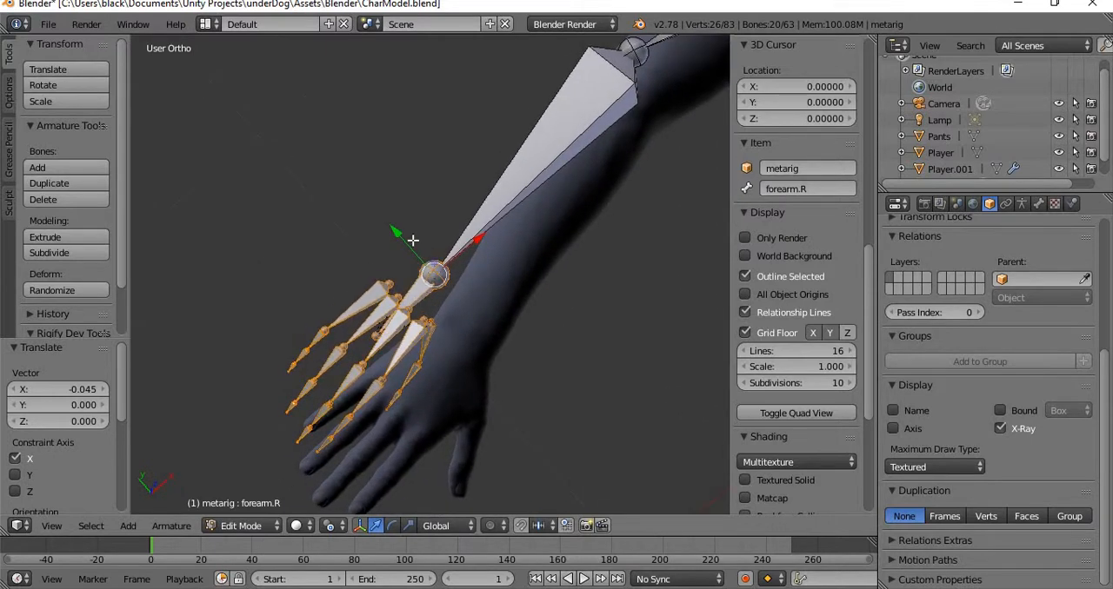
drag(394, 233, 423, 294)
click(423, 293)
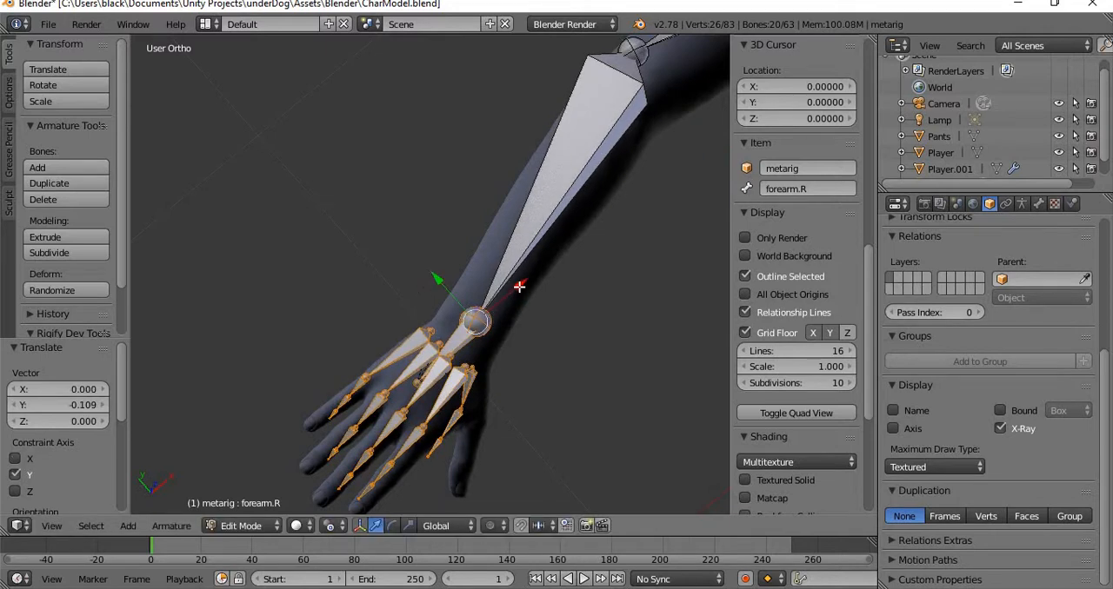
key(g)
key(x)
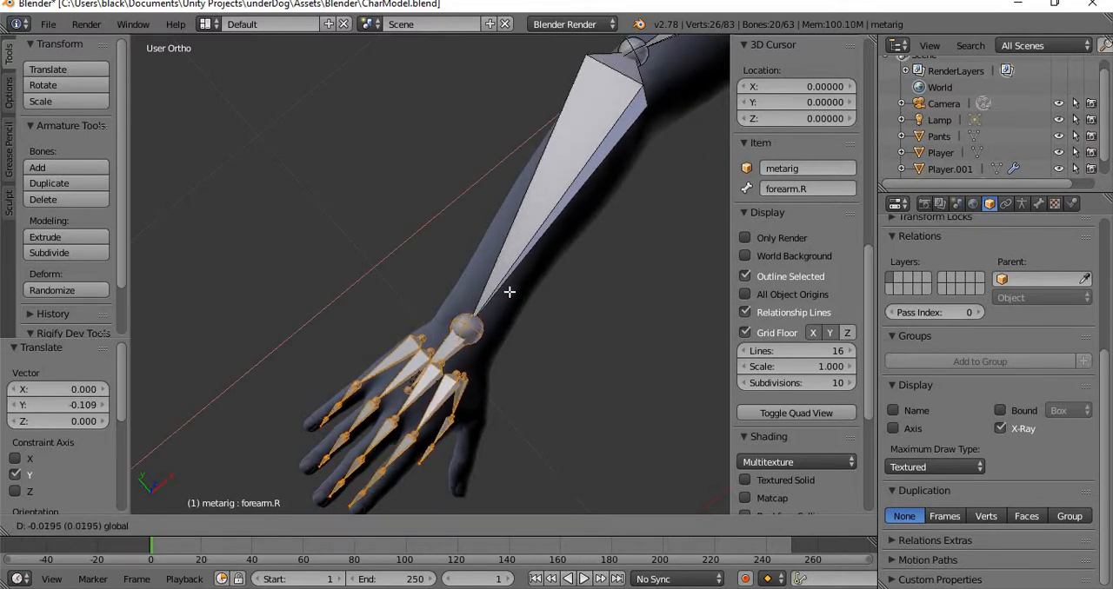
click(493, 312)
Select the four right knuckle joints between the palm and finger bones and lower them about 0.016 along Z into the hand.
scroll(492, 317, up, 4)
shift+middle_drag(477, 364, 598, 165)
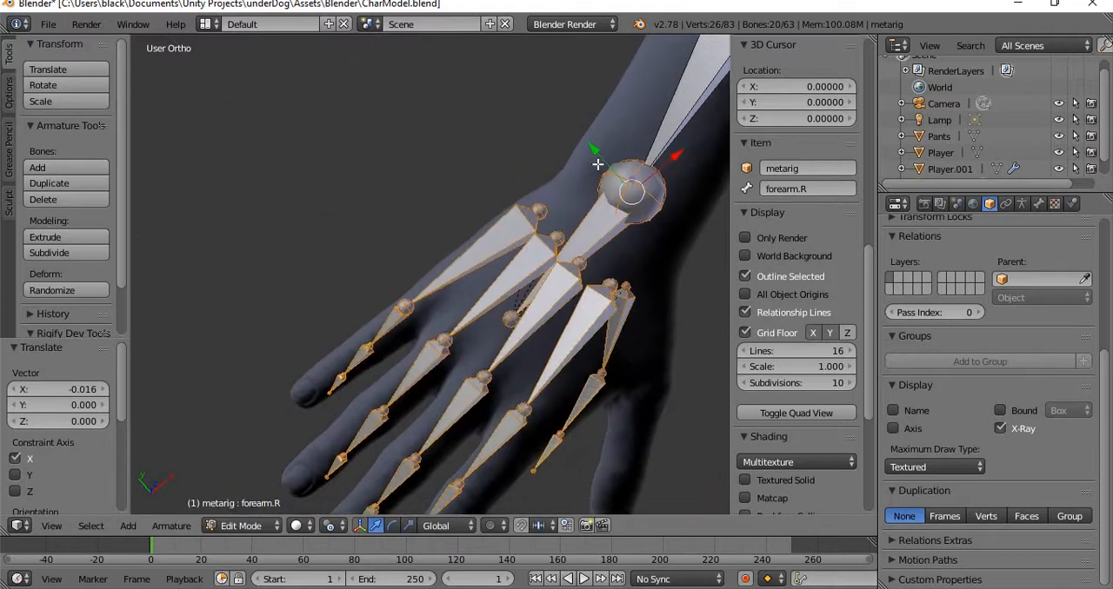
middle_drag(485, 340, 415, 334)
scroll(426, 295, up, 3)
right_click(418, 337)
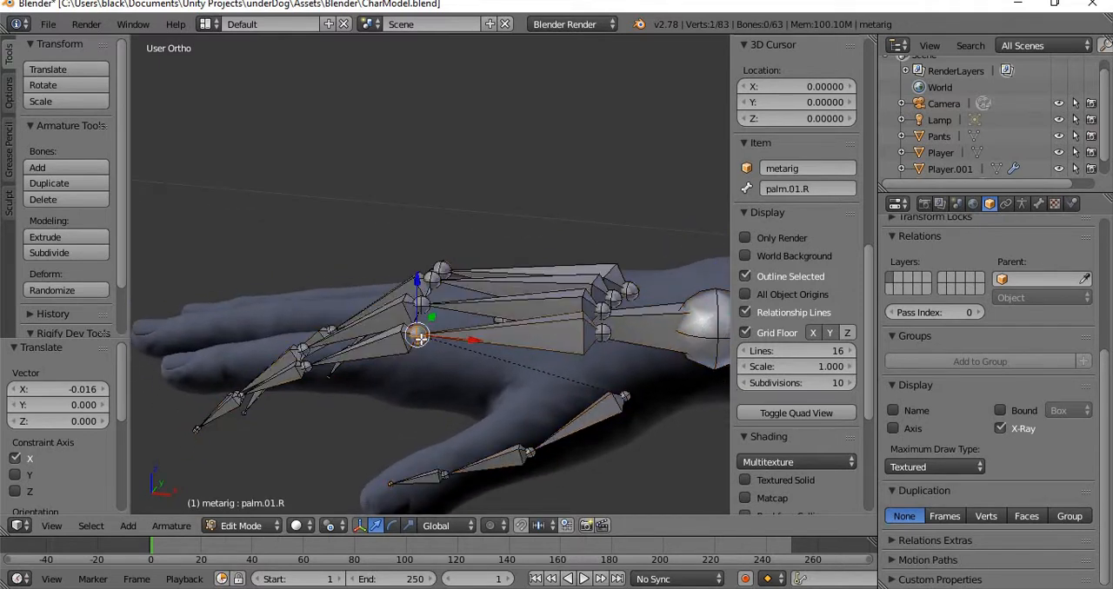
shift+right_click(421, 304)
shift+right_click(432, 280)
shift+right_click(441, 269)
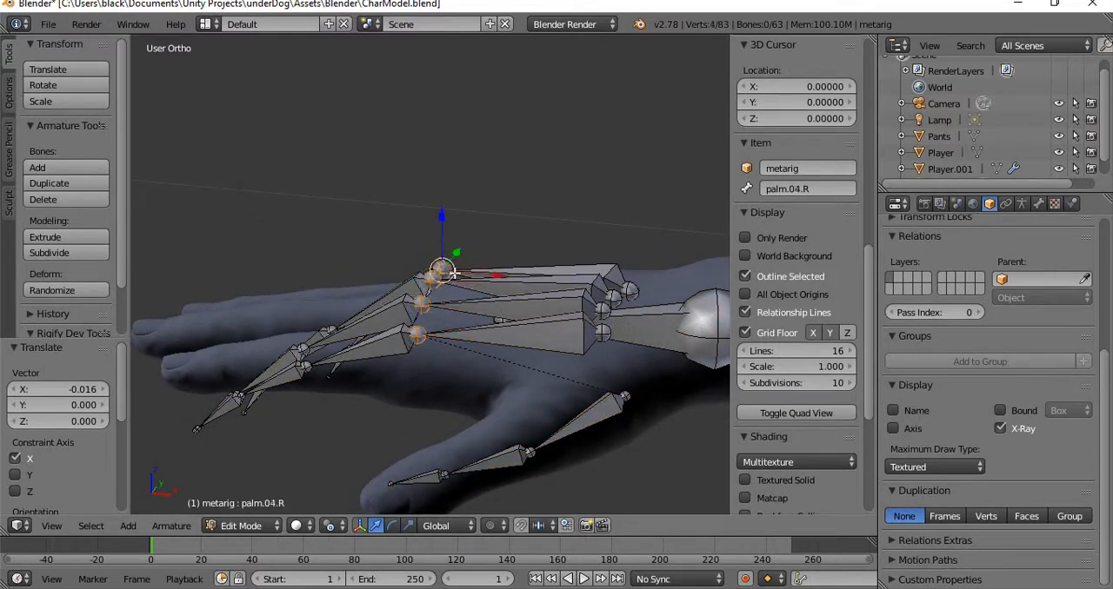
middle_drag(441, 269, 485, 333)
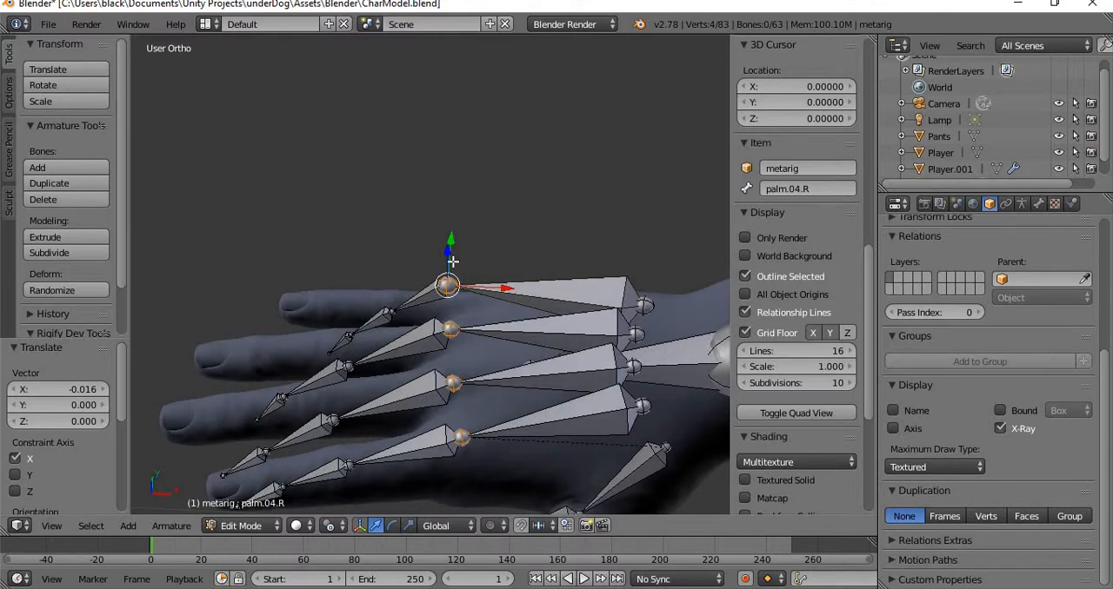
middle_drag(509, 285, 510, 217)
drag(444, 204, 449, 228)
Try moving the joint between f_index.01.R and the next index bone about -0.015 along Y, and undo the move.
middle_drag(450, 228, 530, 366)
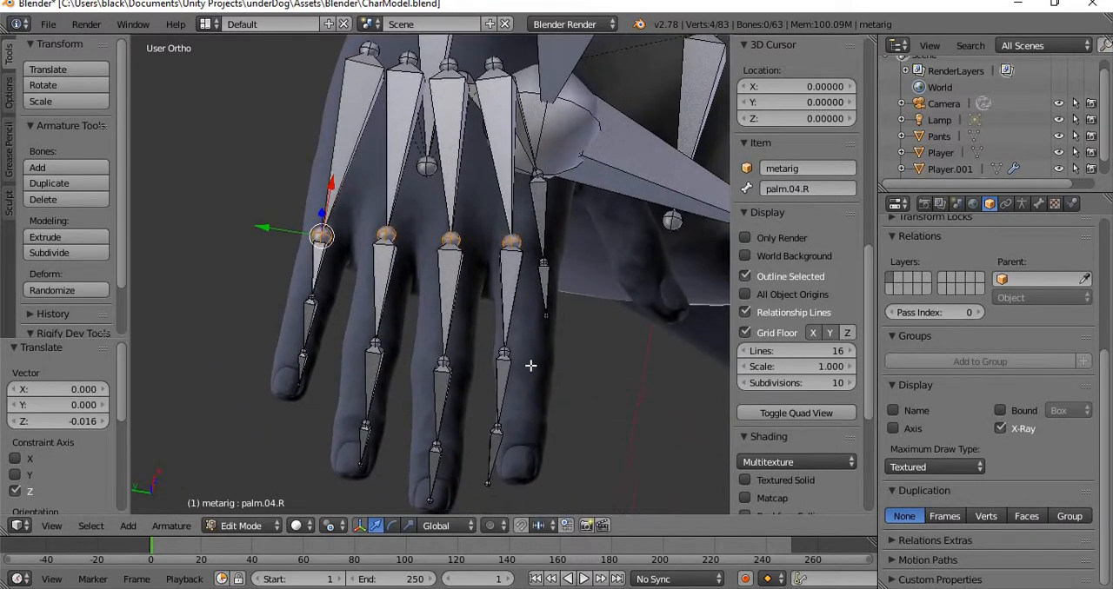
right_click(504, 351)
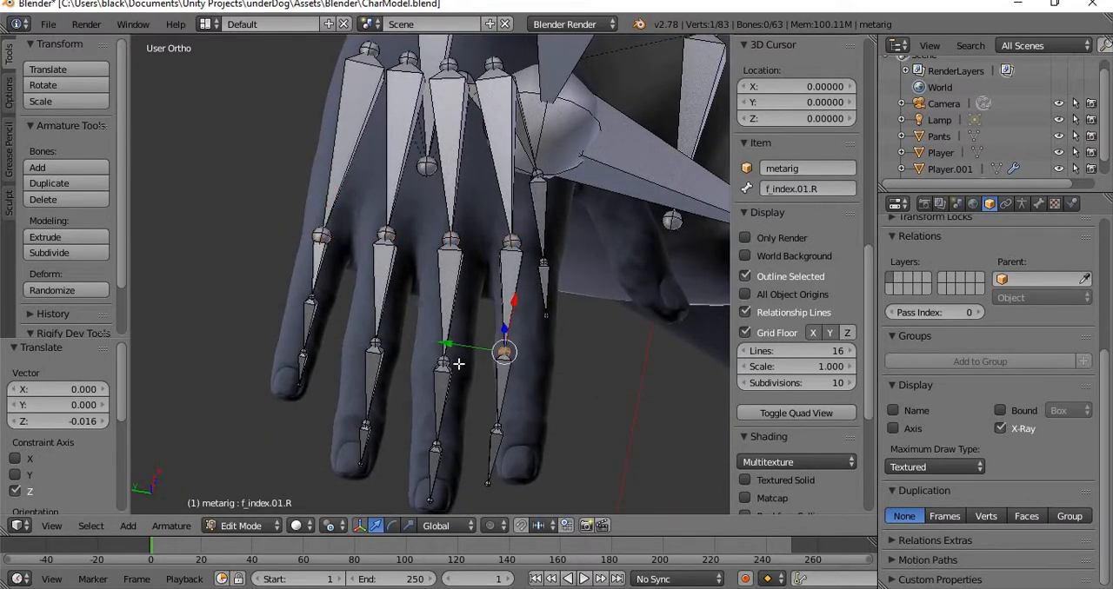
key(g)
key(y)
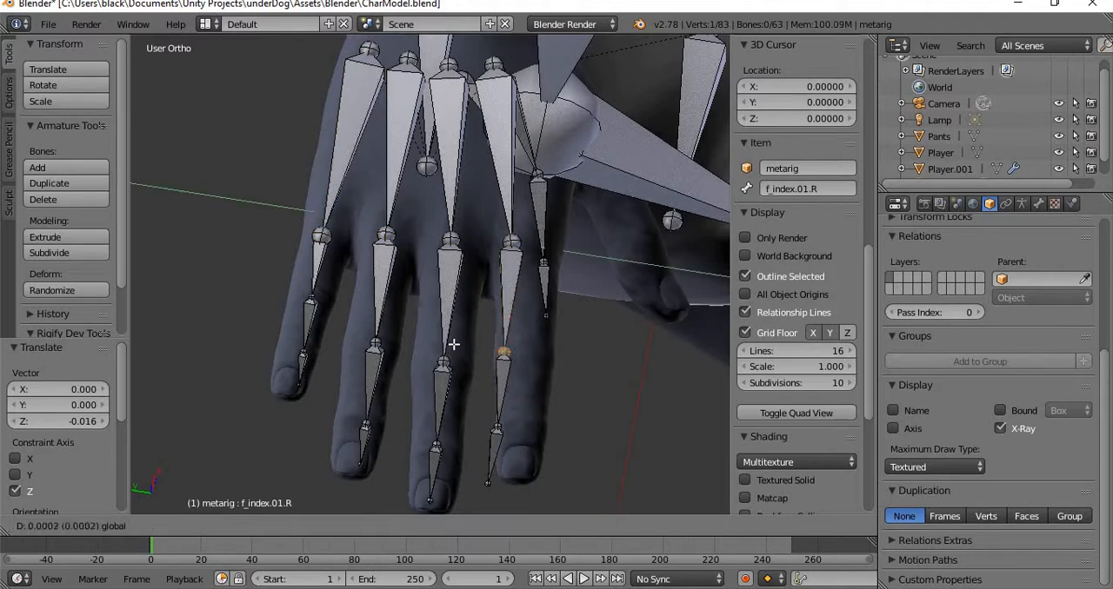
click(473, 353)
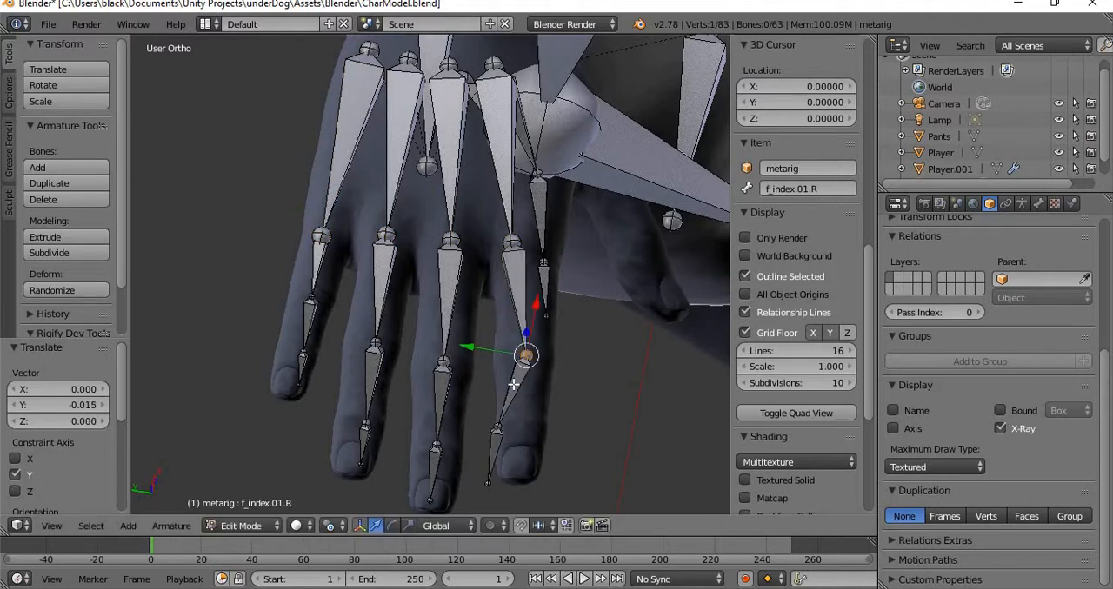
key(ctrl+z)
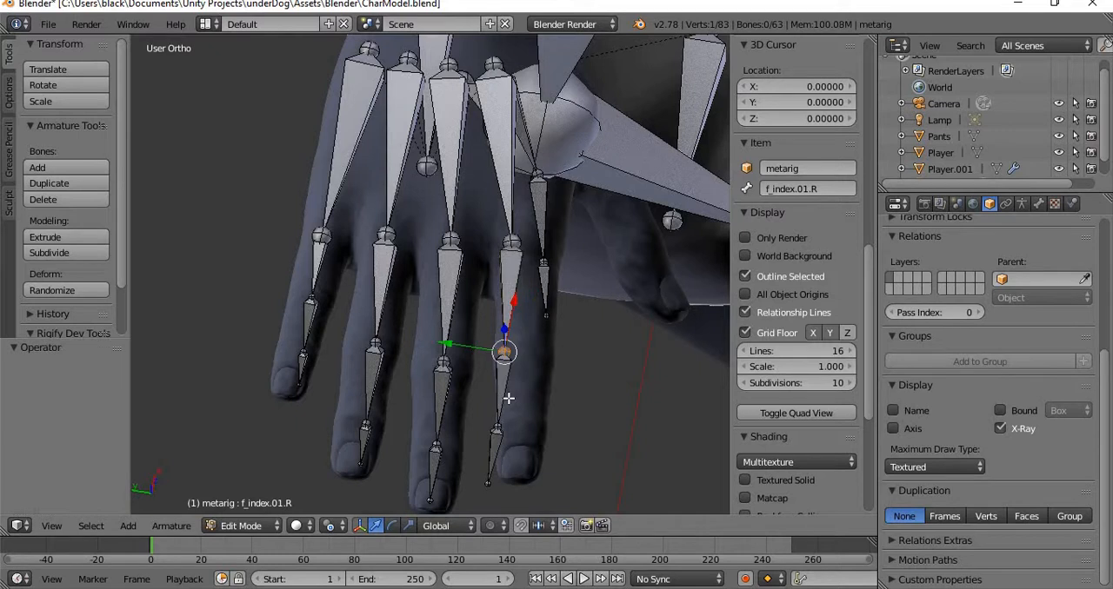
Select the three right index finger bones without the palm bone and rotate them about -6.84° towards the finger mesh.
key(l)
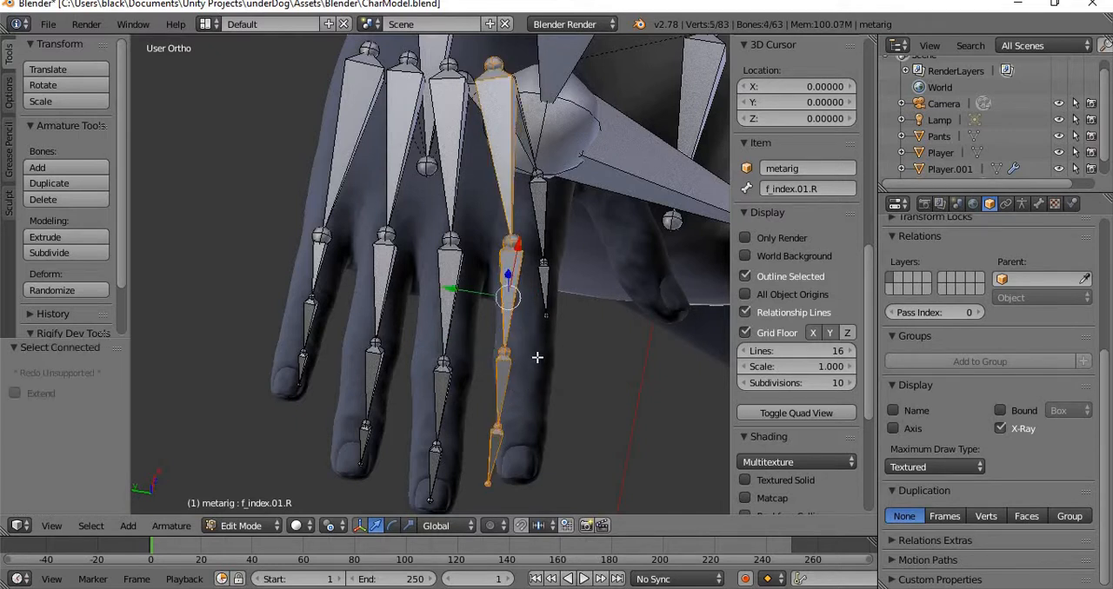
shift+right_click(507, 186)
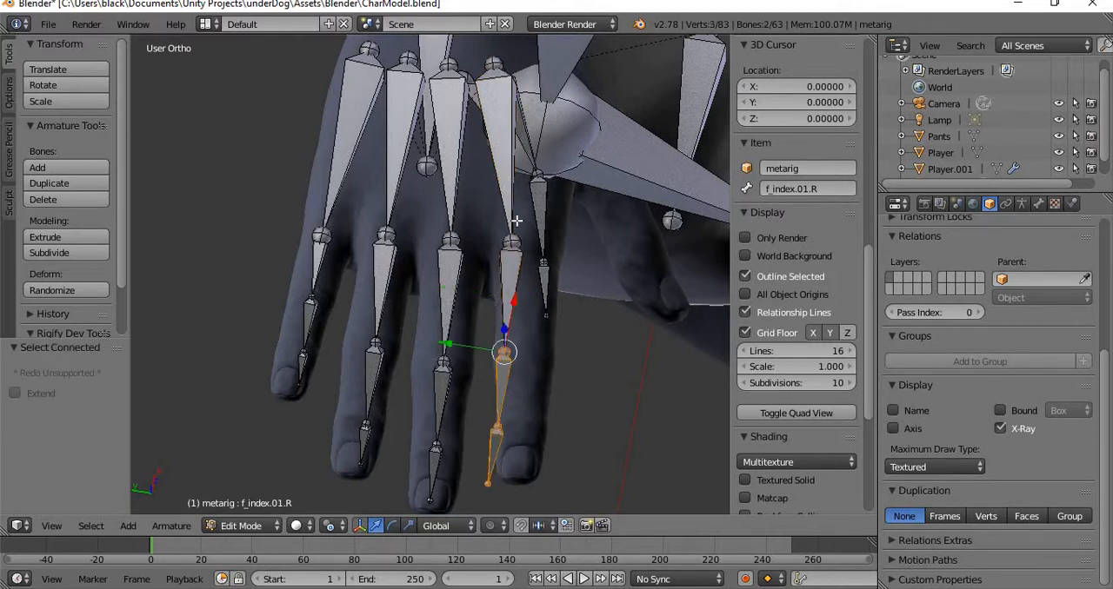
shift+right_click(509, 283)
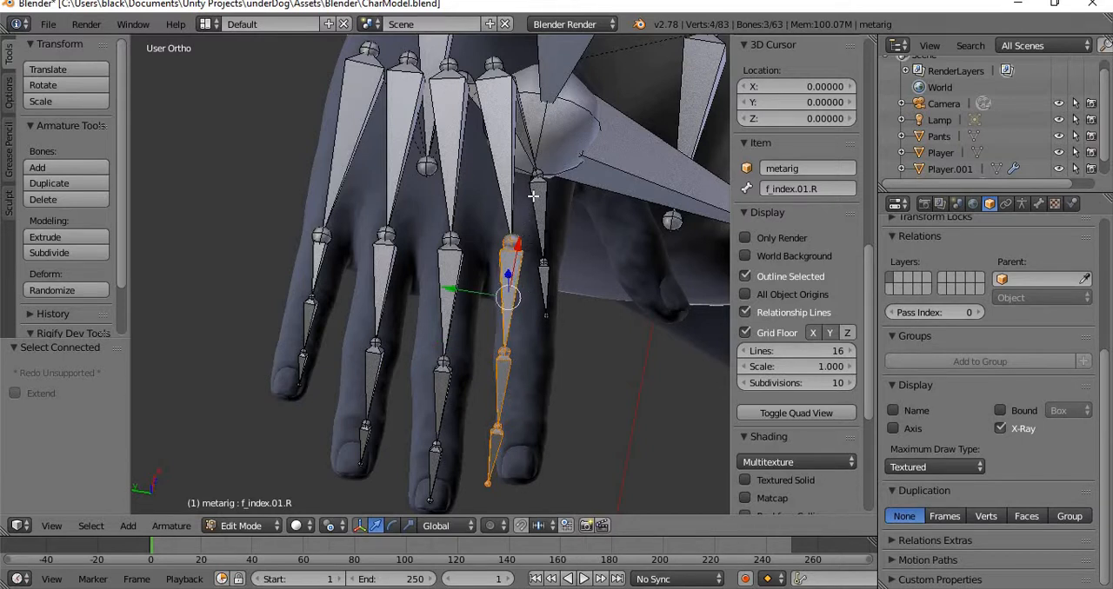
key(r)
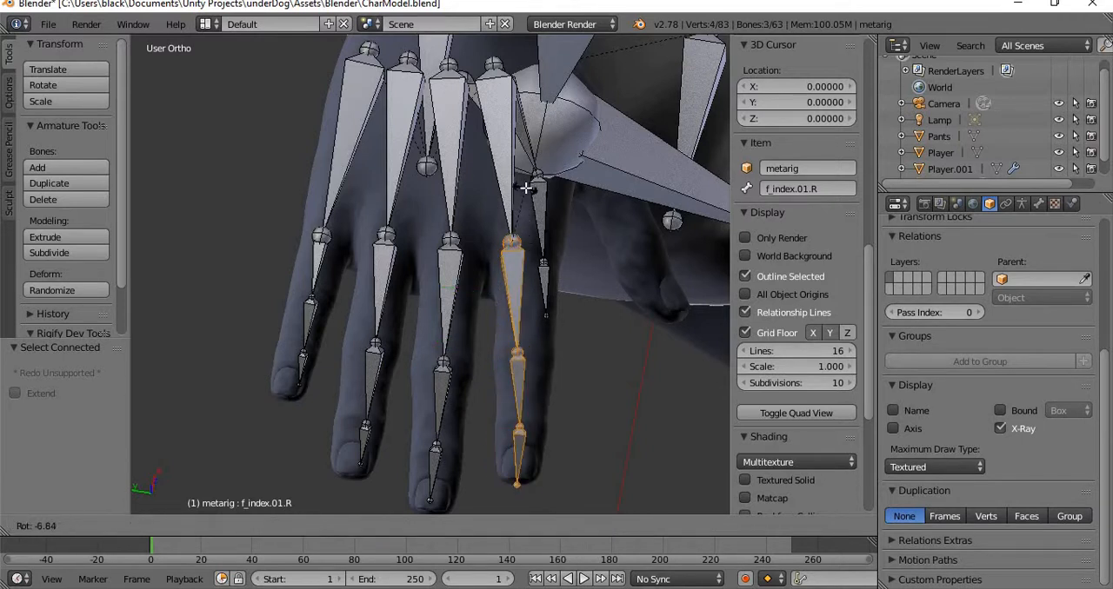
click(526, 187)
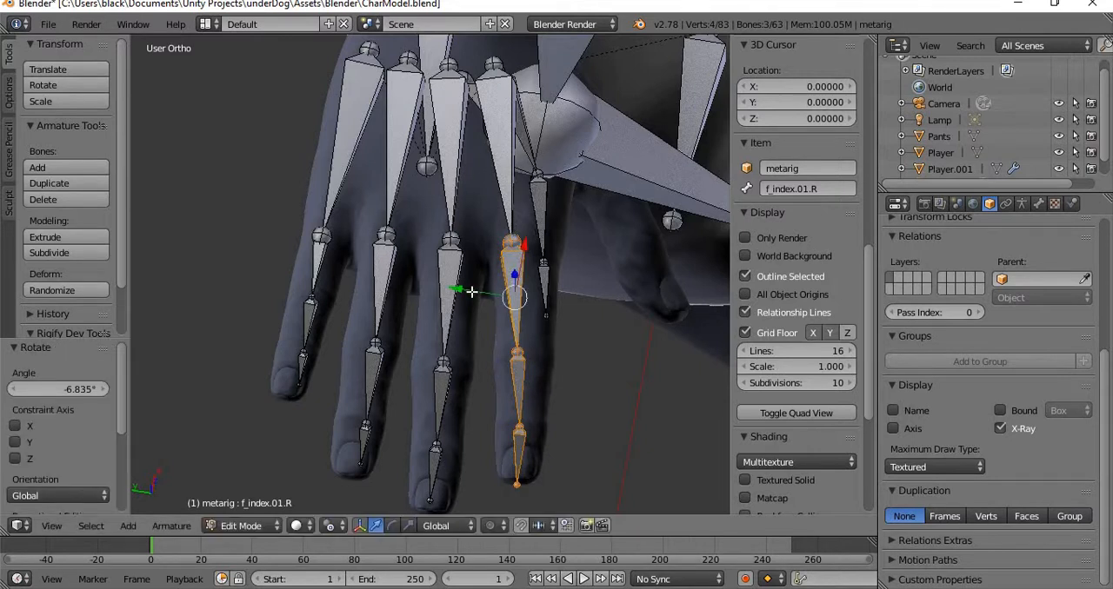
Move the right index finger bones about -0.006 along Y and rotate them about 1.91° to centre them in the finger.
key(g)
key(y)
click(518, 227)
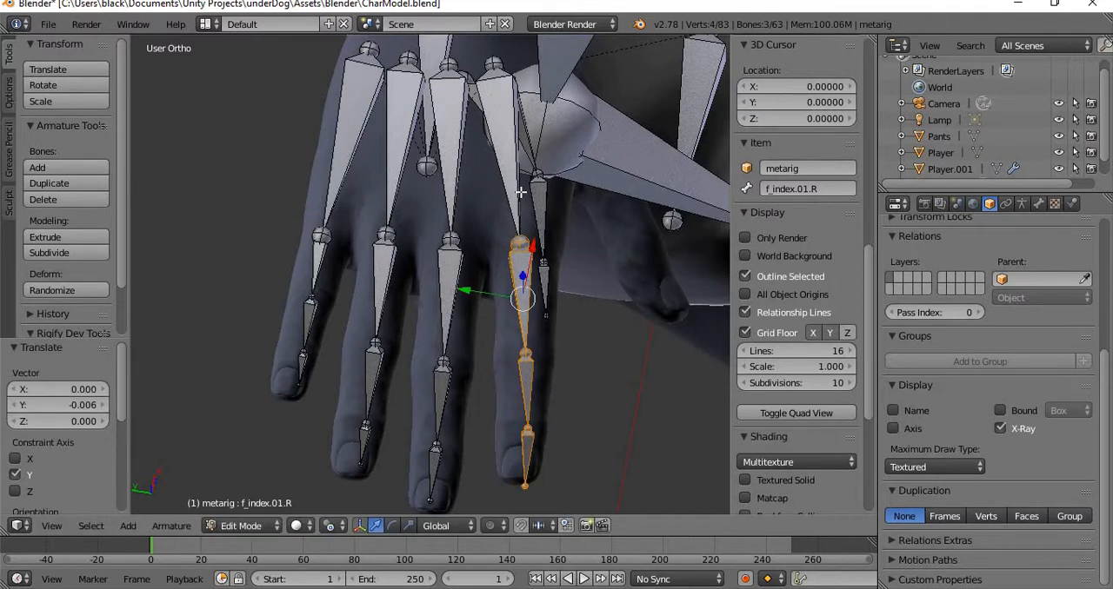
key(r)
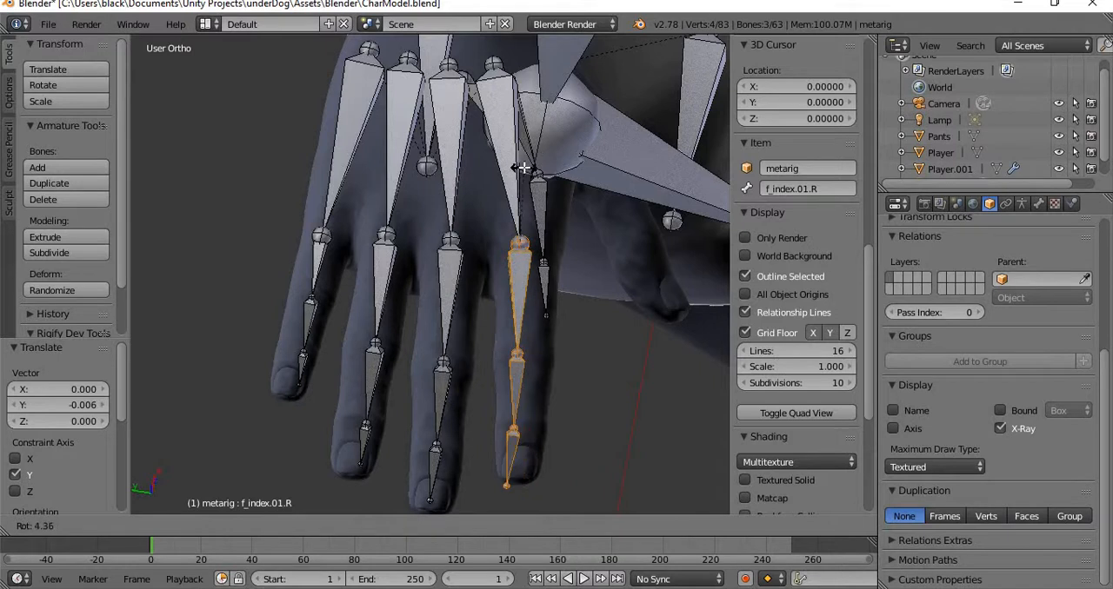
click(519, 168)
Select f_ring.02.R and f_ring.03.R and move them about 0.004 along Y to centre them in the ring finger.
middle_drag(490, 191, 459, 257)
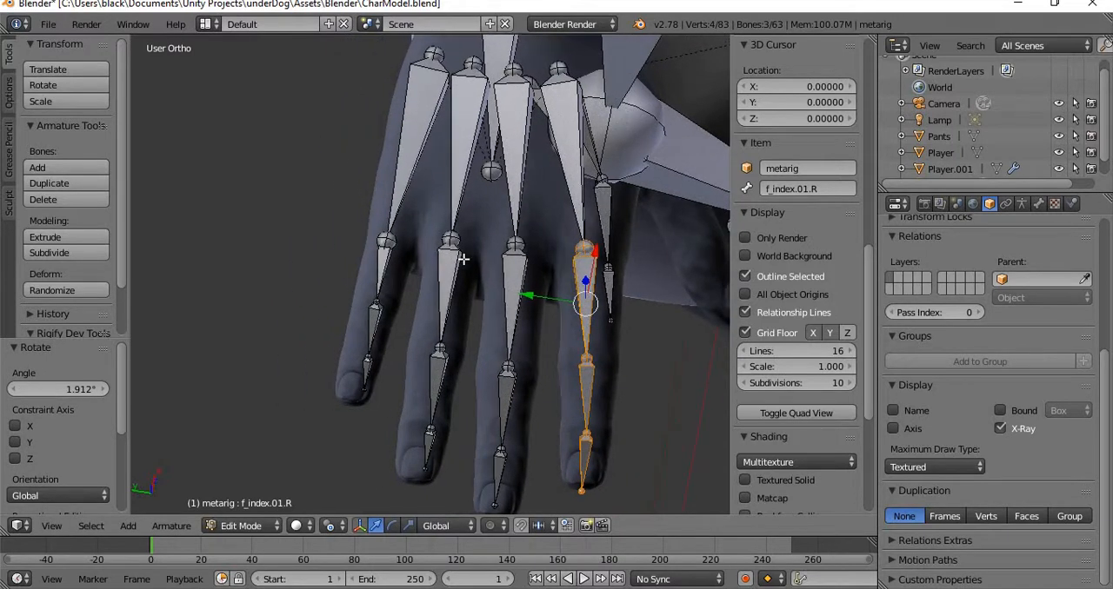
right_click(441, 348)
right_click(430, 429)
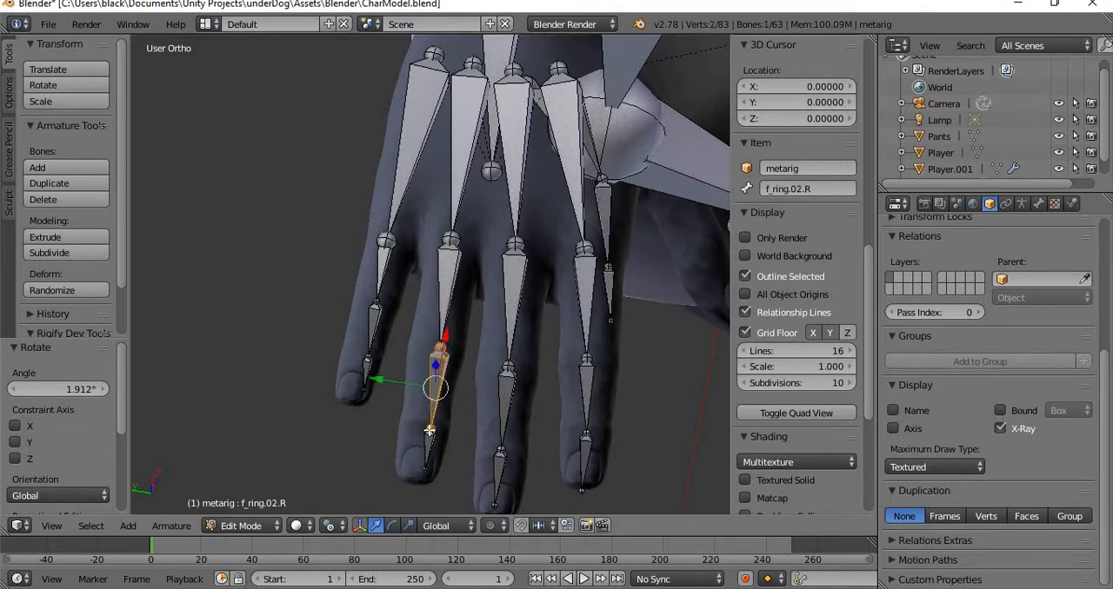
shift+right_click(425, 448)
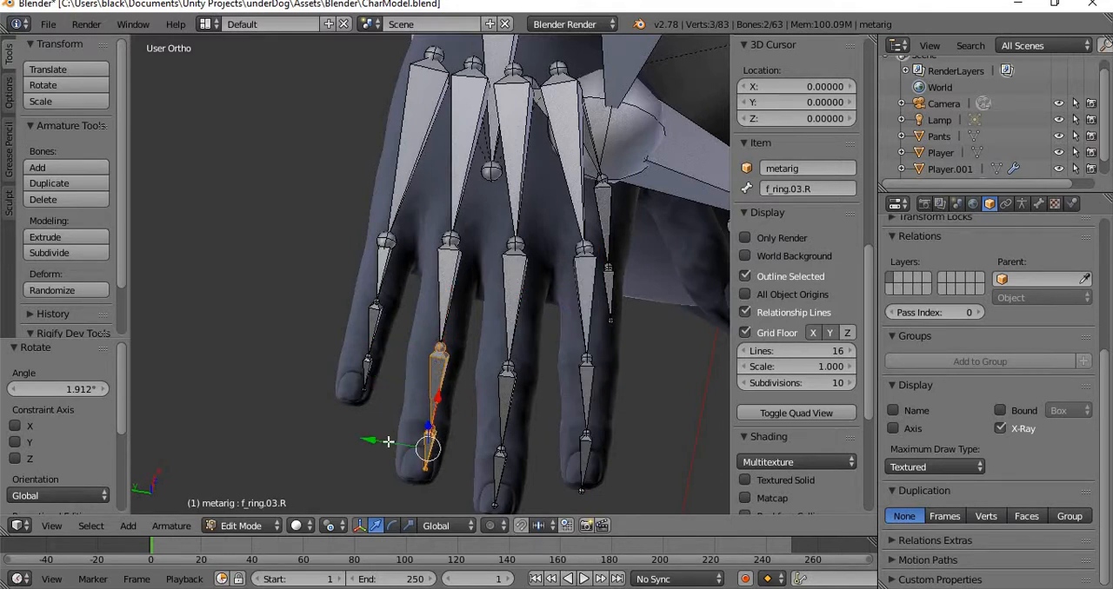
key(g)
key(y)
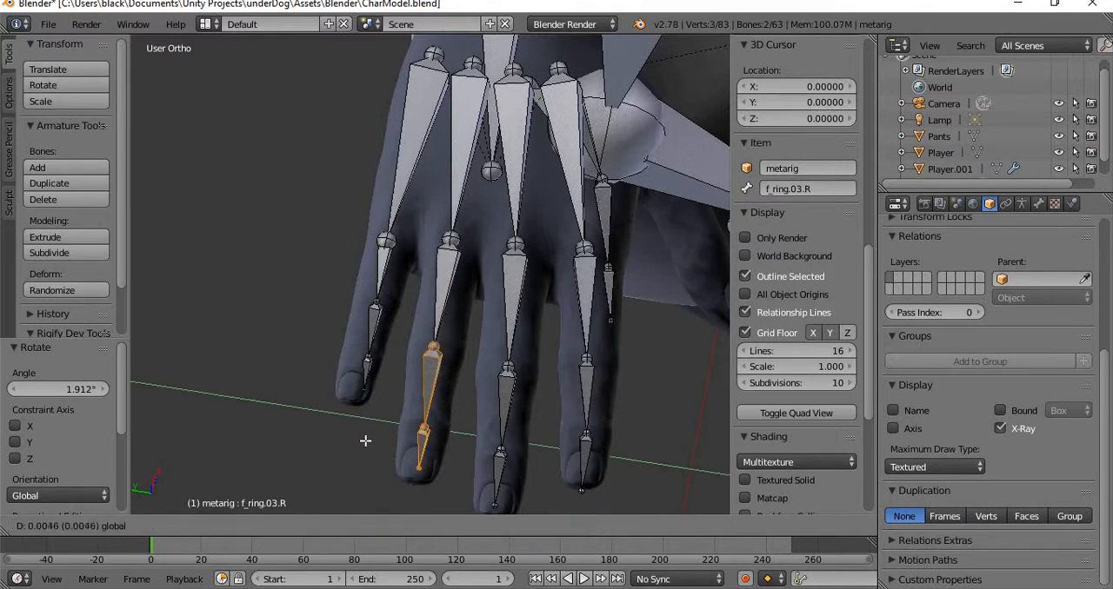
click(372, 406)
Select the two outer right pinky bones and move them about 0.003 along Y to centre them in the little finger.
middle_drag(359, 328, 429, 359)
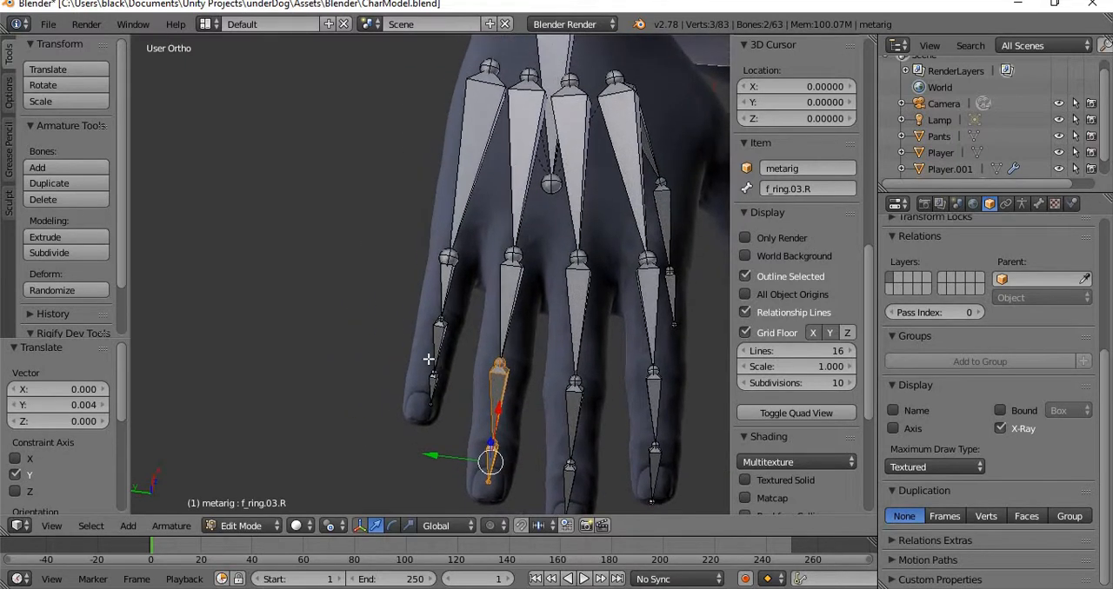
right_click(438, 330)
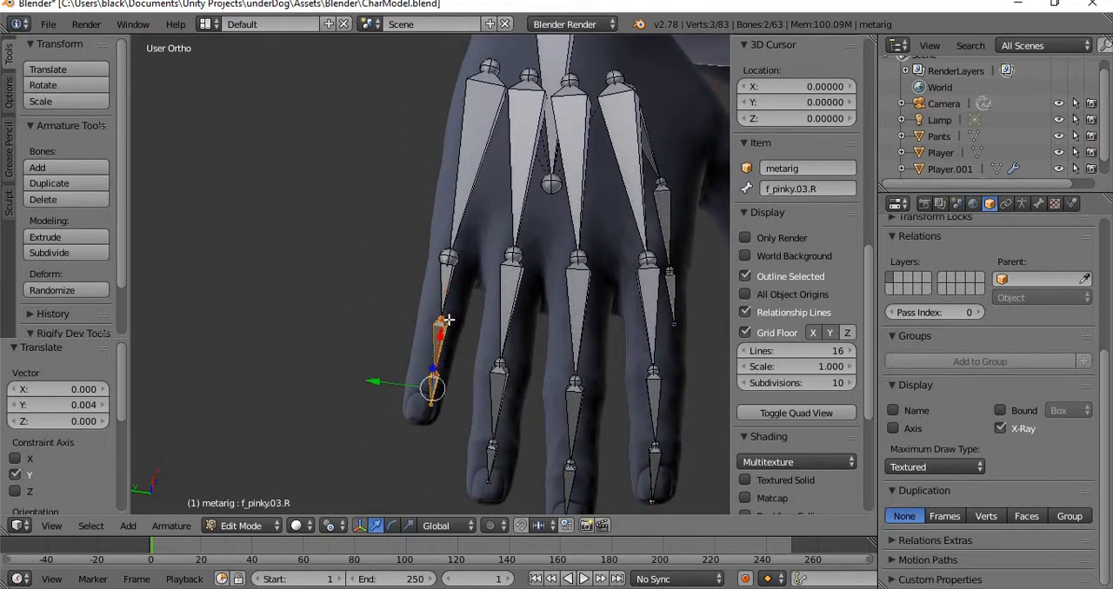
key(g)
key(y)
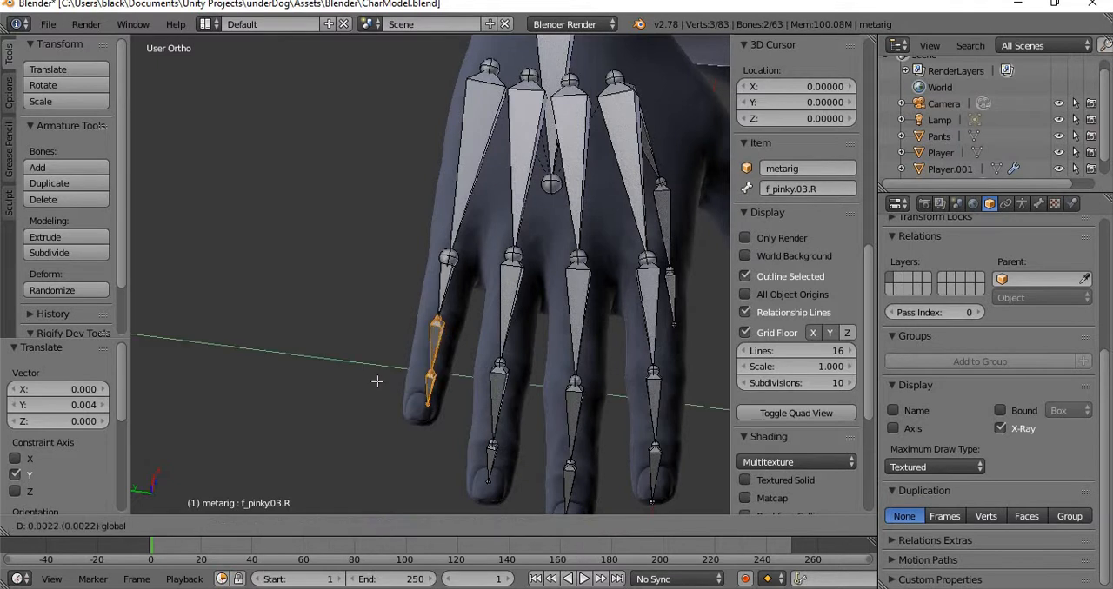
click(375, 381)
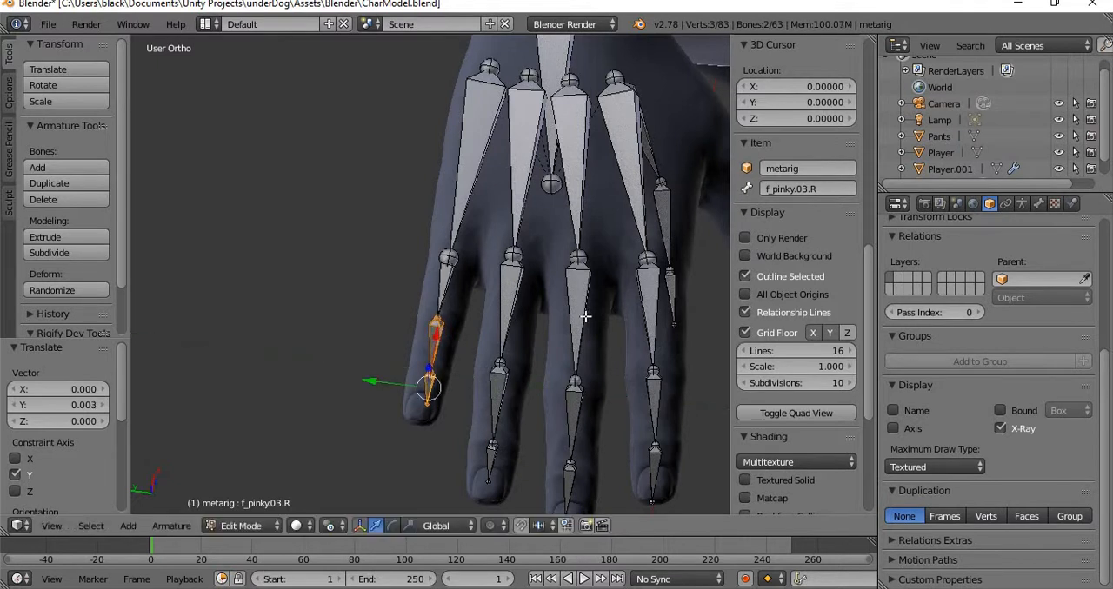
Add the three right index finger bones to the current selection and rotate the selected bones about -0.431° in side view.
middle_drag(678, 323, 567, 383)
shift+right_click(567, 440)
shift+right_click(551, 449)
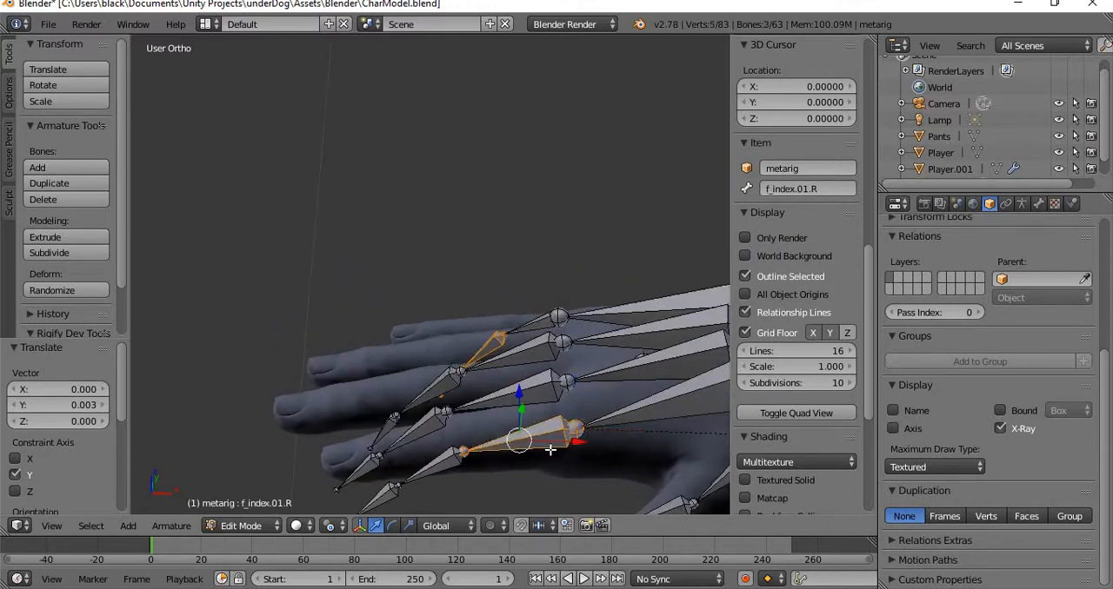
shift+right_click(445, 461)
shift+middle_drag(446, 489, 585, 290)
shift+right_click(443, 405)
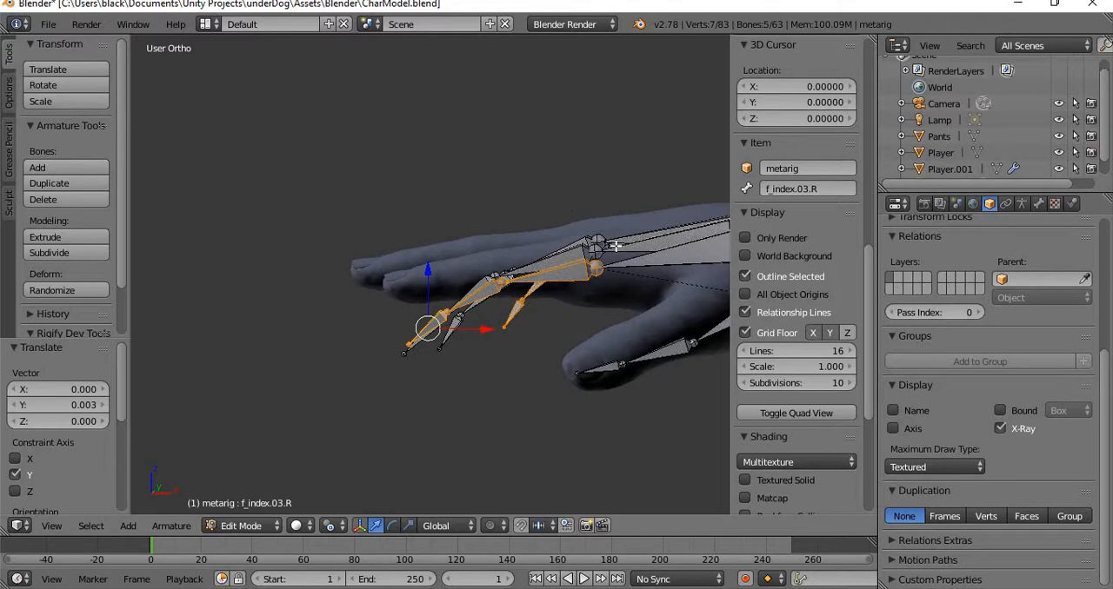
key(r)
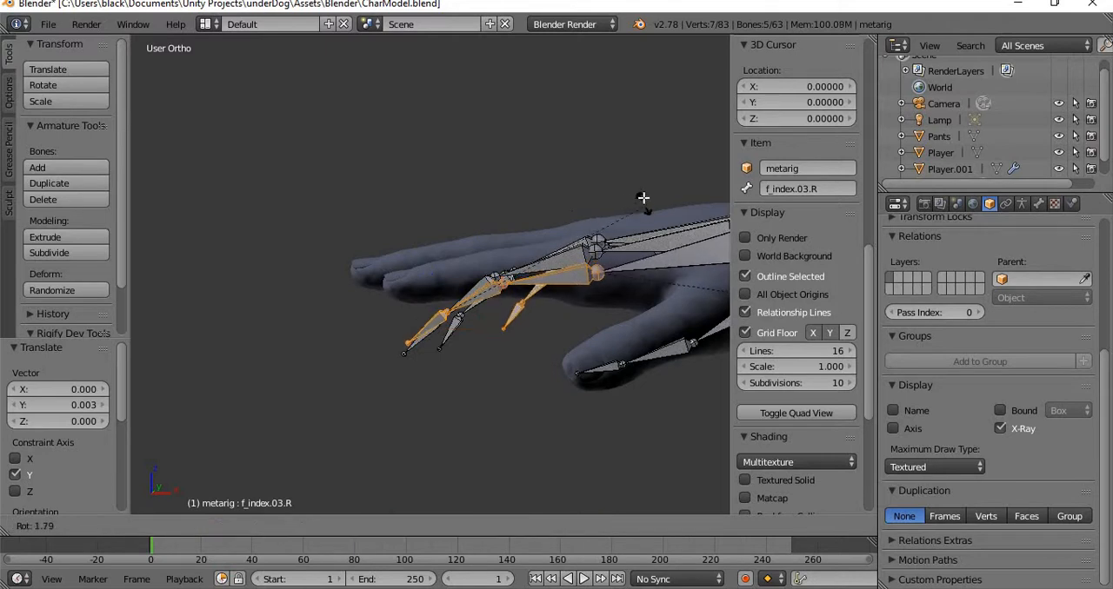
click(633, 220)
Select only the three right index finger bones, f_index.01.R to f_index.03.R, and try to rotate them.
right_click(600, 265)
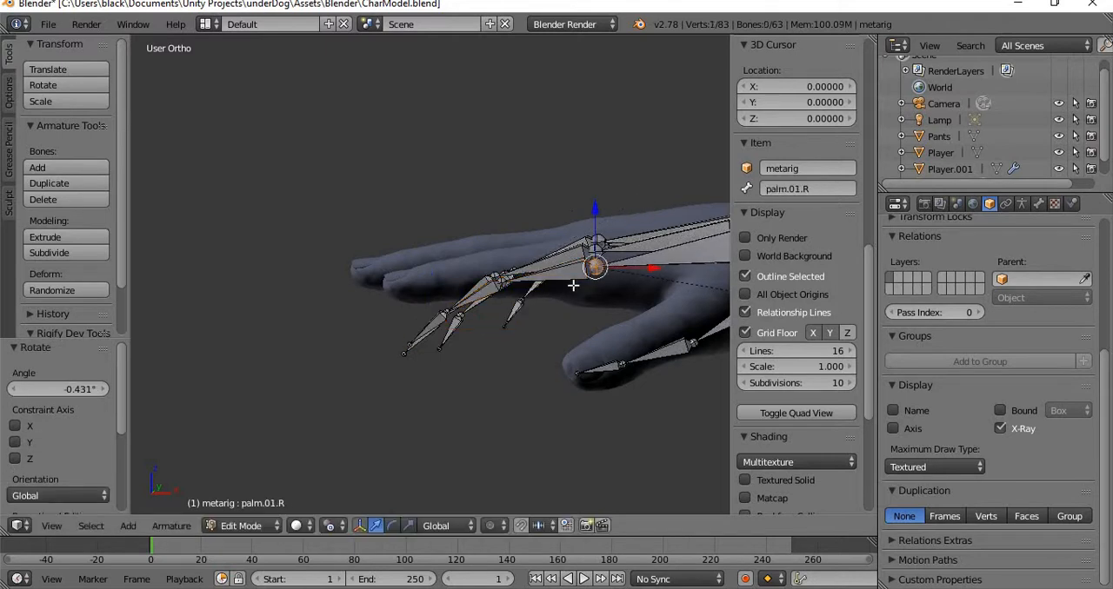
right_click(543, 280)
shift+right_click(470, 302)
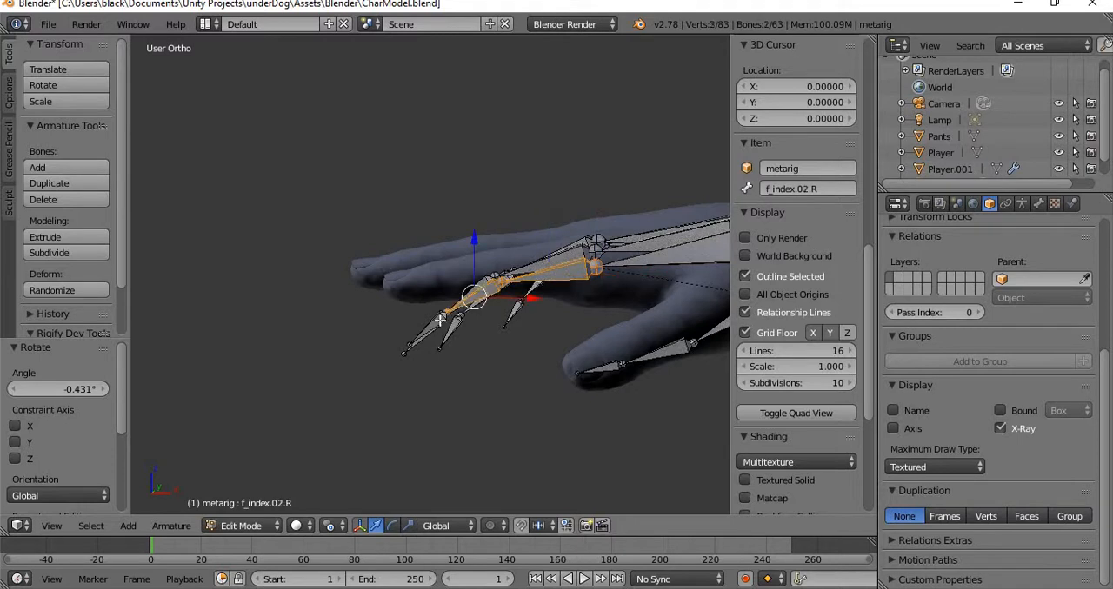
middle_drag(424, 306, 469, 348)
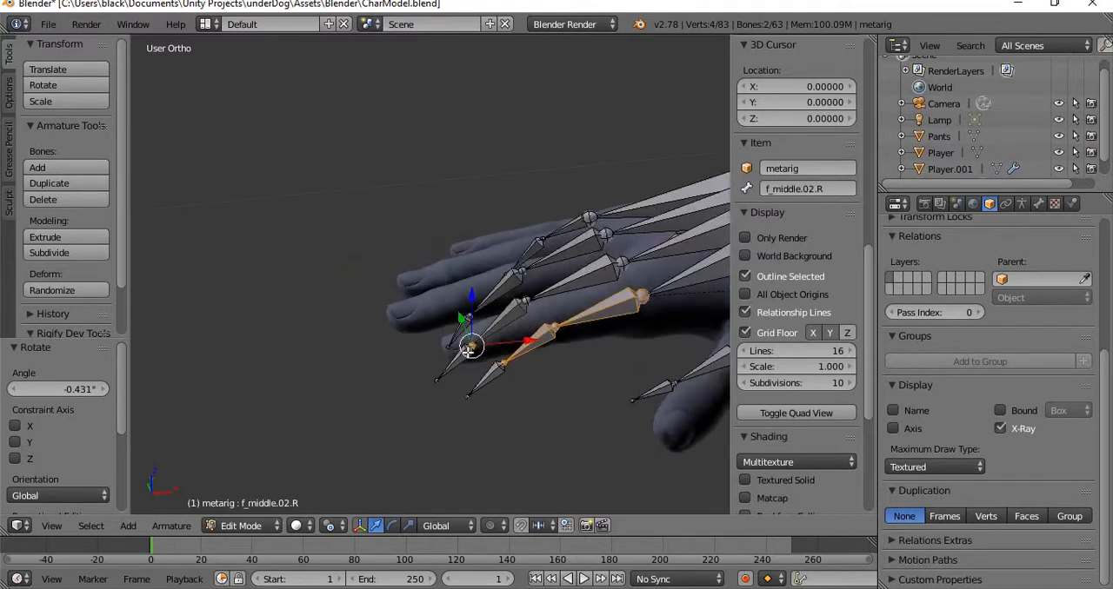
shift+right_click(472, 350)
shift+right_click(491, 374)
middle_drag(674, 297, 614, 252)
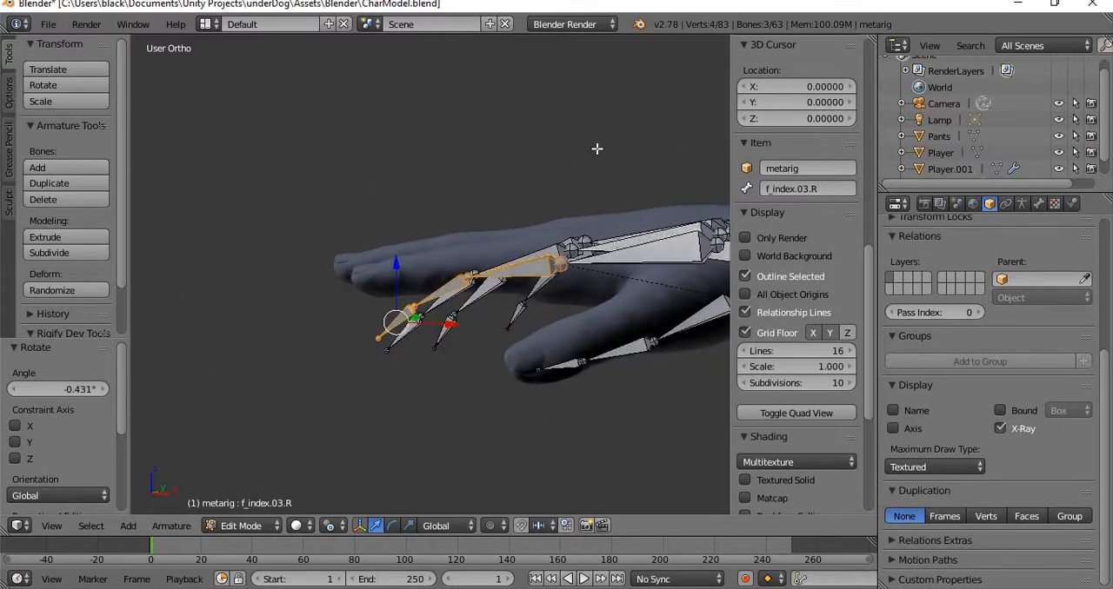
key(r)
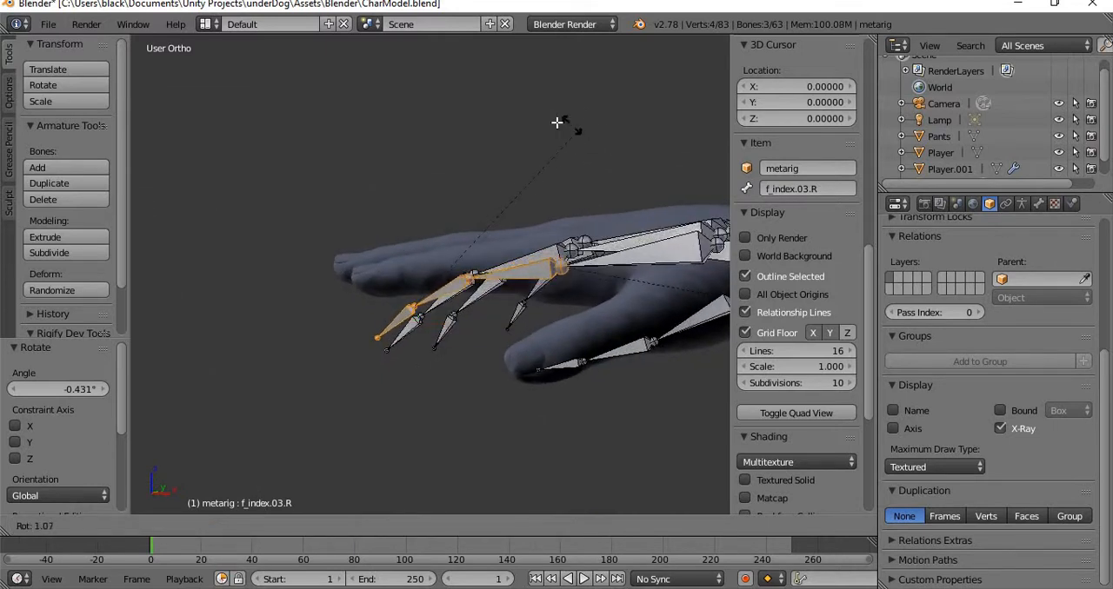
key(Escape)
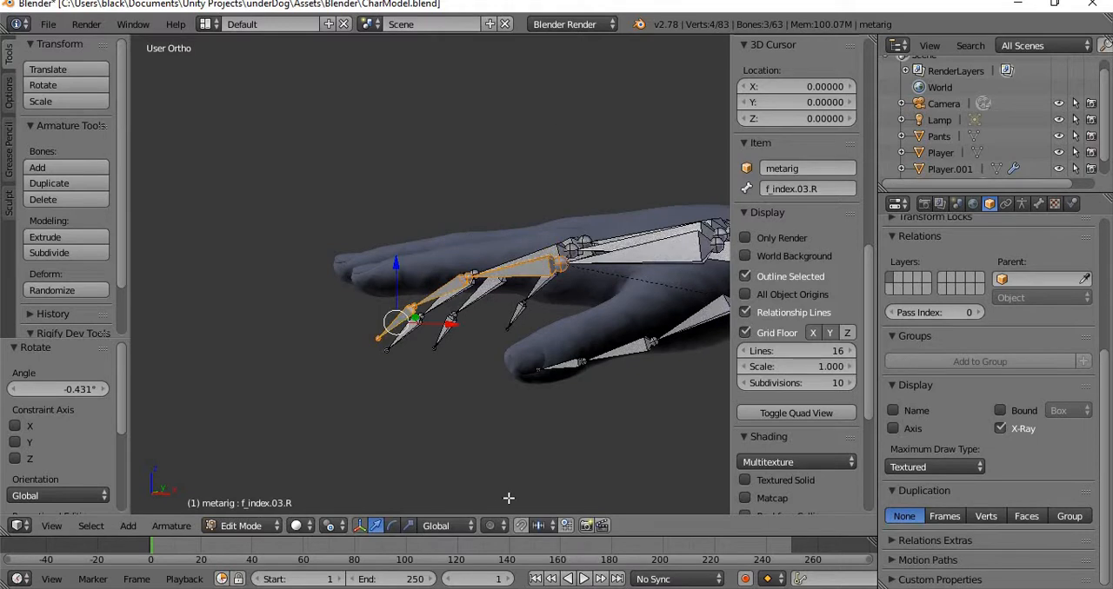
Rotate the three index finger bones about 14.9°, using the 3D cursor placed at the finger's base joint as pivot point.
click(333, 525)
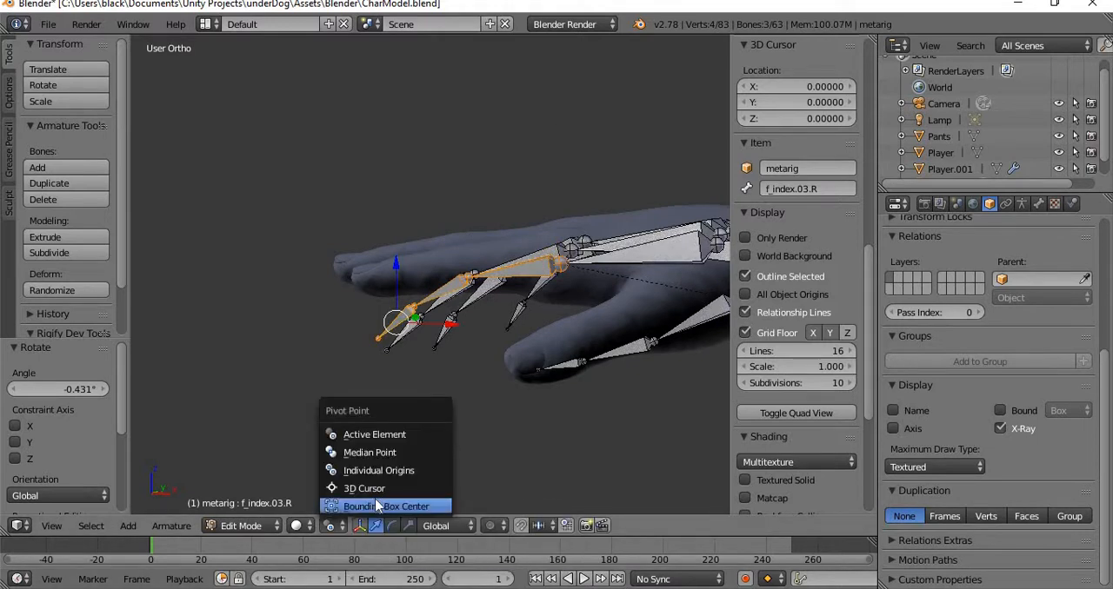
click(370, 434)
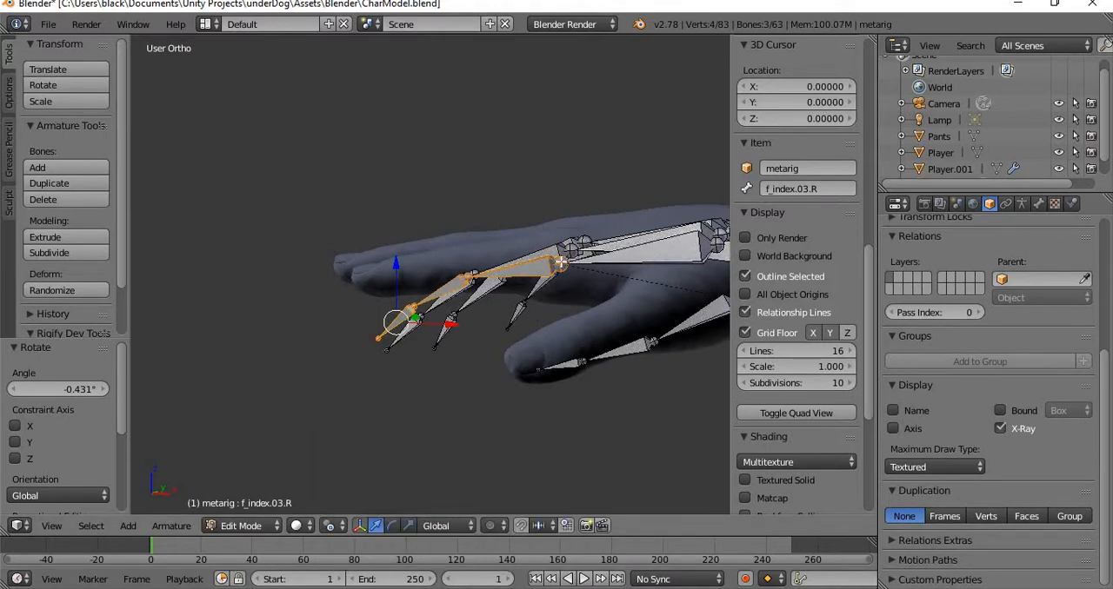
click(560, 261)
click(332, 525)
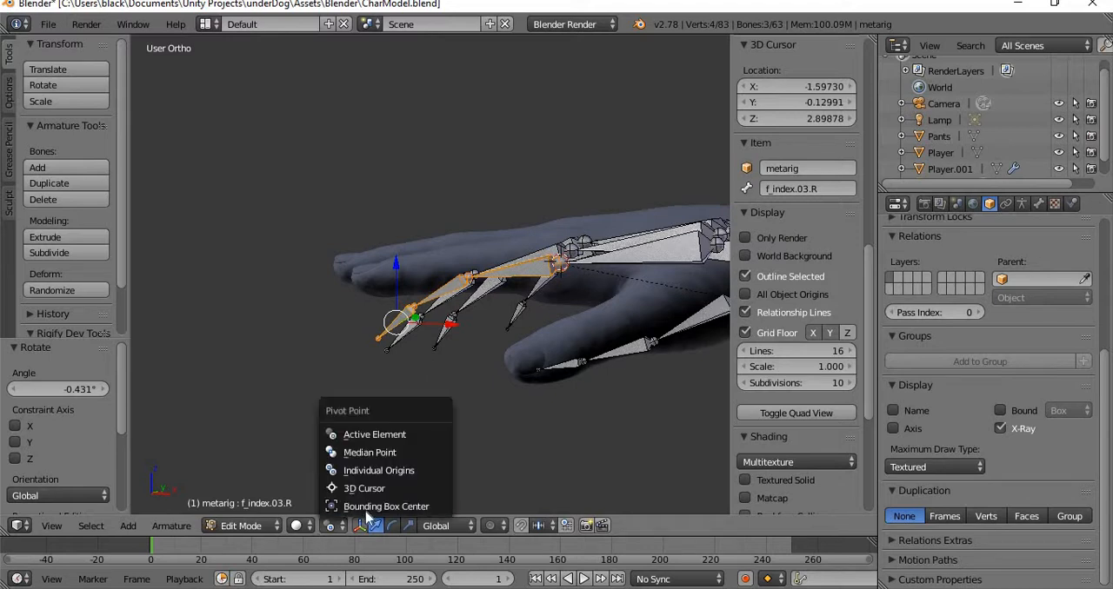
click(397, 491)
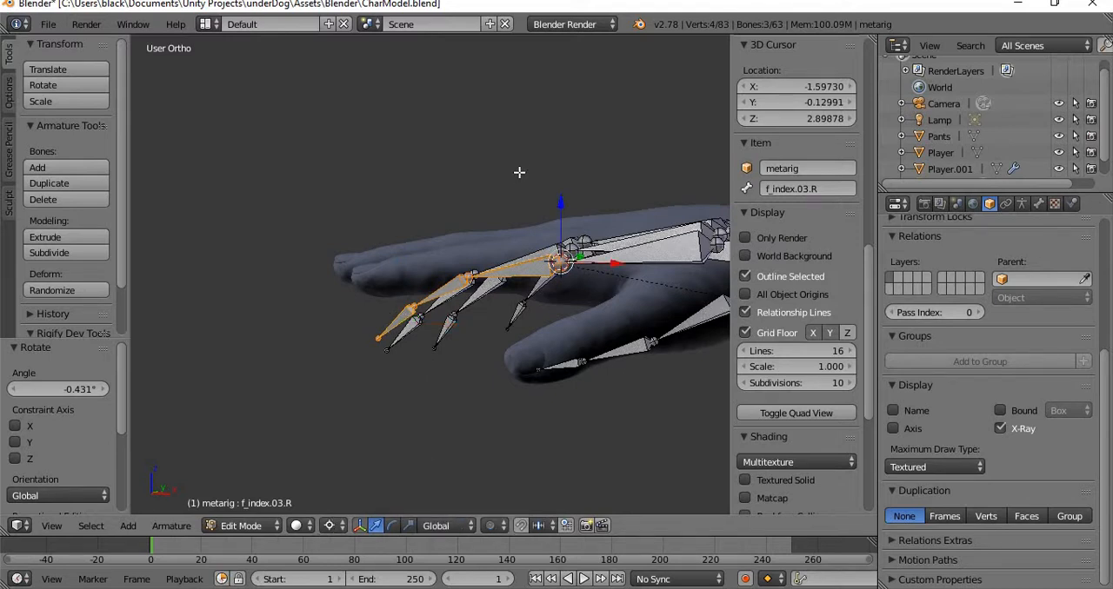
key(r)
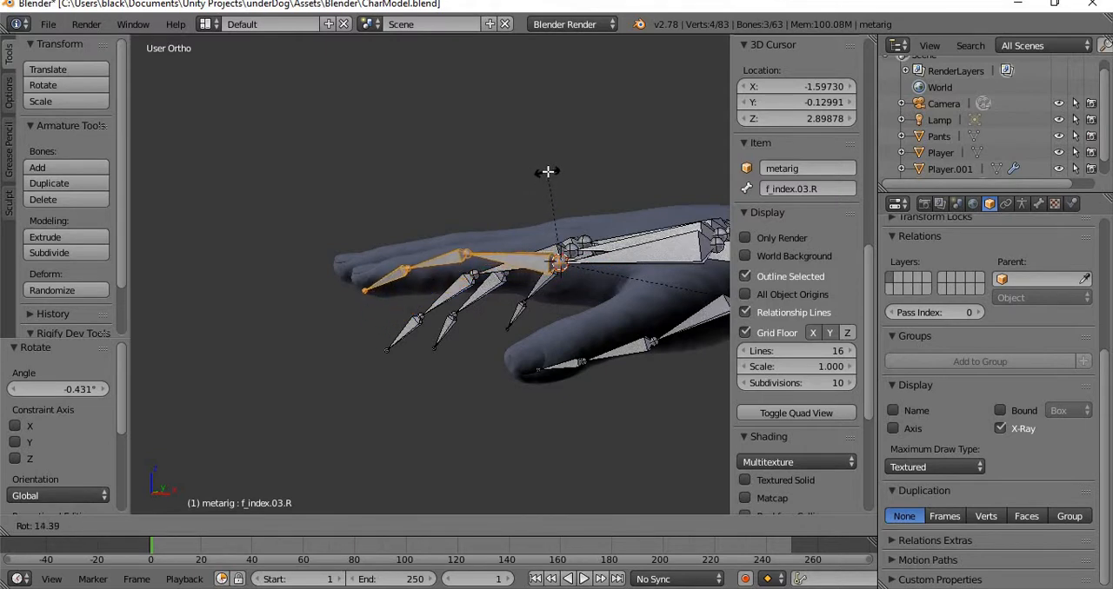
click(548, 171)
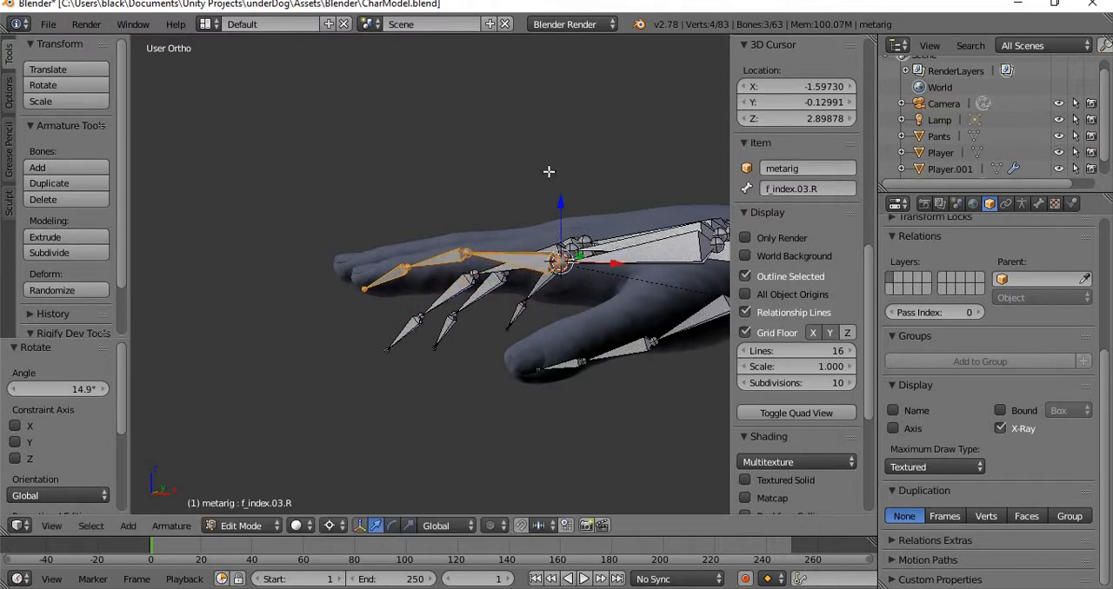
Select only f_index.02.R and f_index.03.R and move them about -0.010 along Z.
shift+right_click(505, 260)
shift+right_click(500, 268)
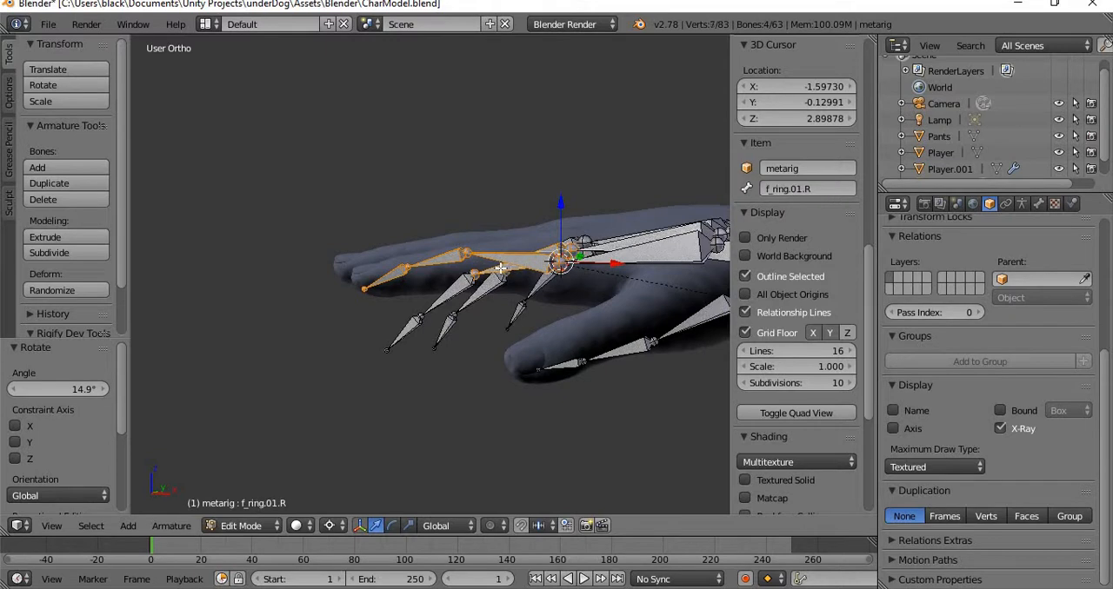
shift+right_click(501, 276)
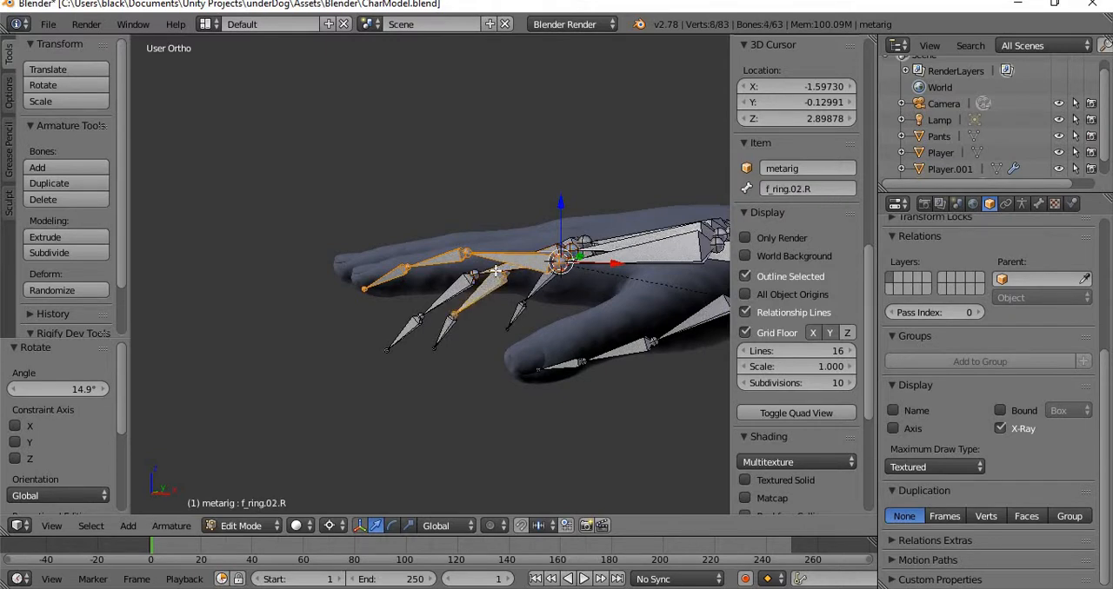
shift+right_click(487, 296)
middle_drag(451, 323, 470, 342)
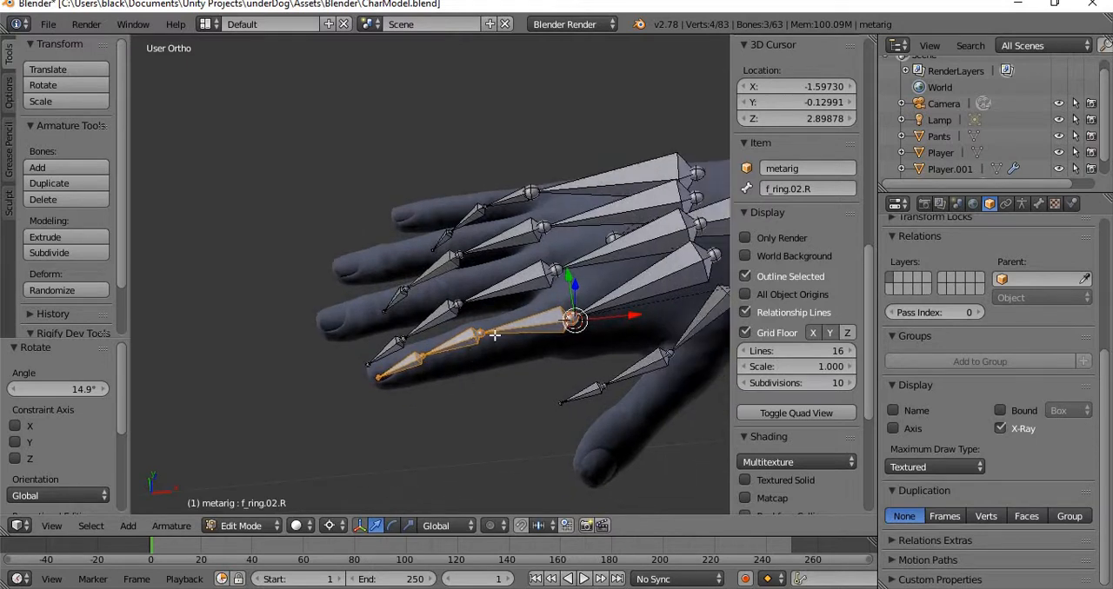
shift+right_click(470, 339)
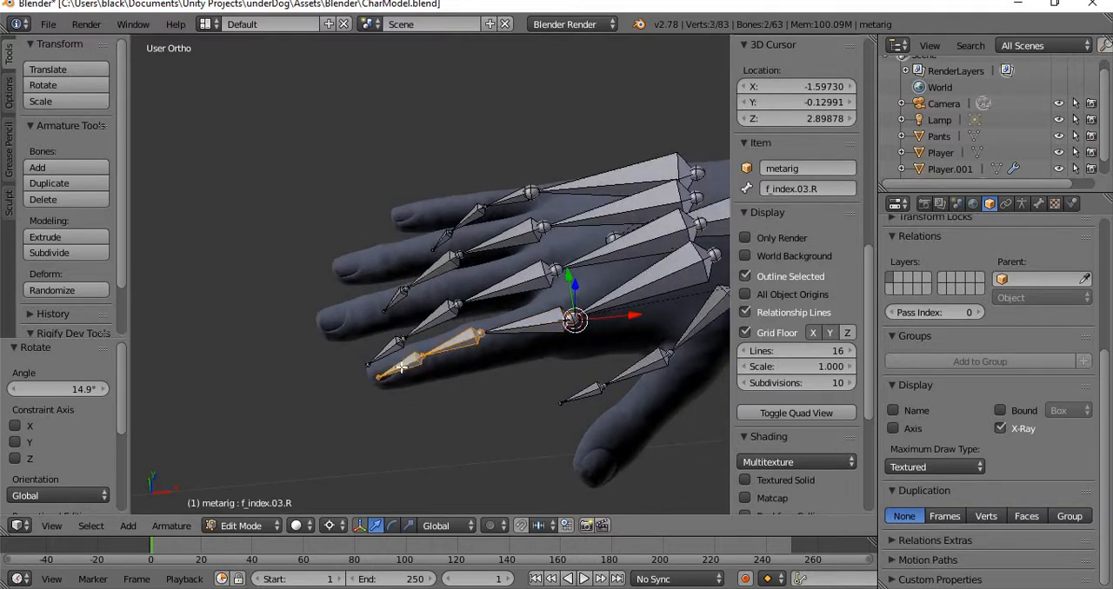
middle_drag(526, 357, 484, 148)
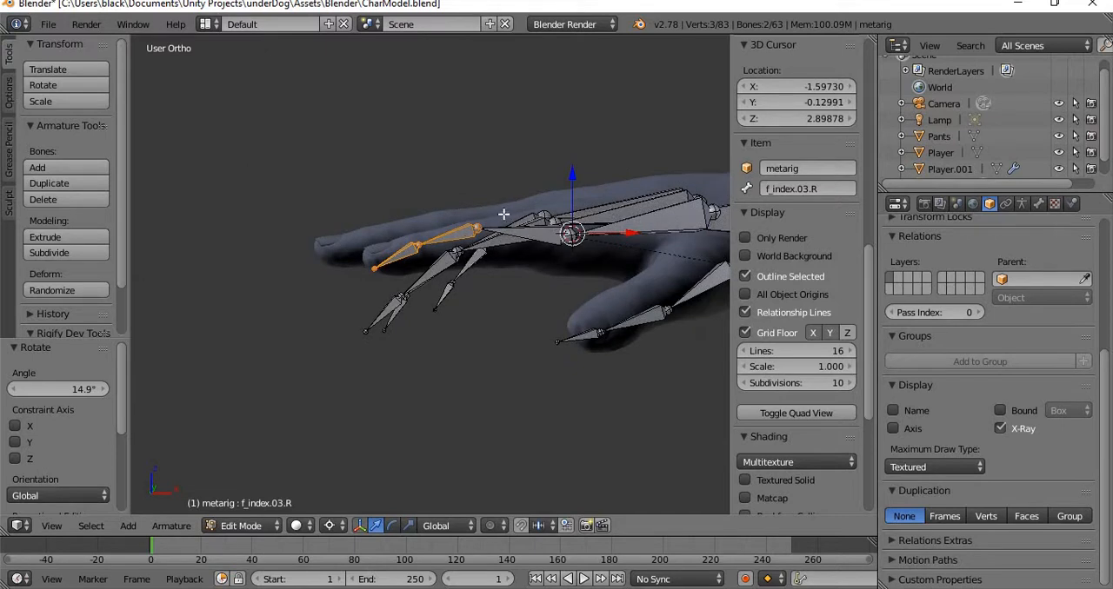
key(g)
key(z)
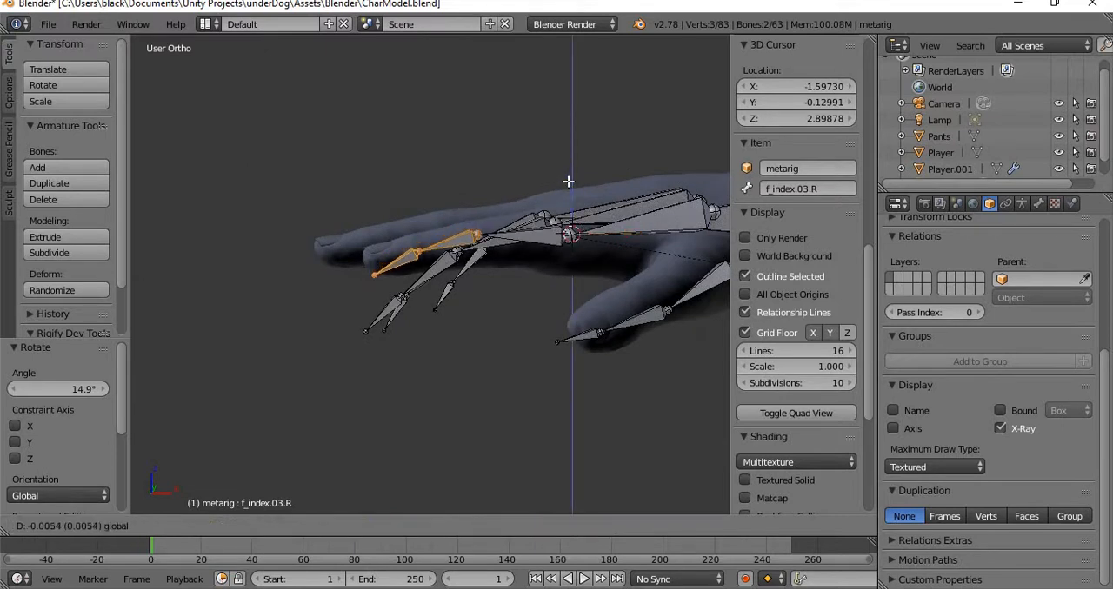
click(559, 185)
Rotate the two outer index finger bones about 1.039°, and about 5.334° more around the 3D cursor placed at their inner joint.
key(r)
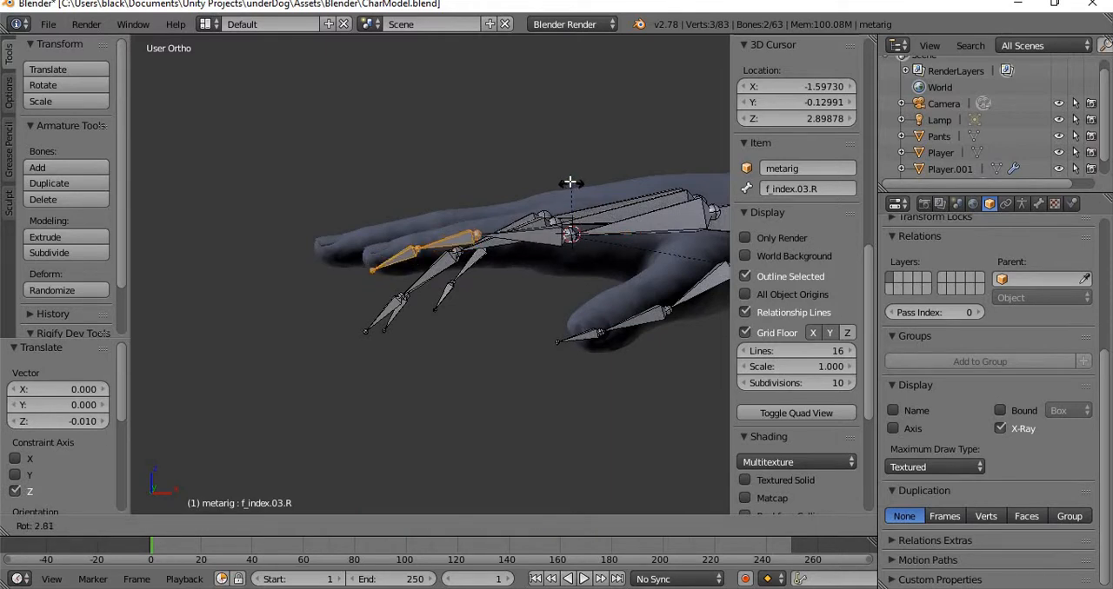
click(571, 182)
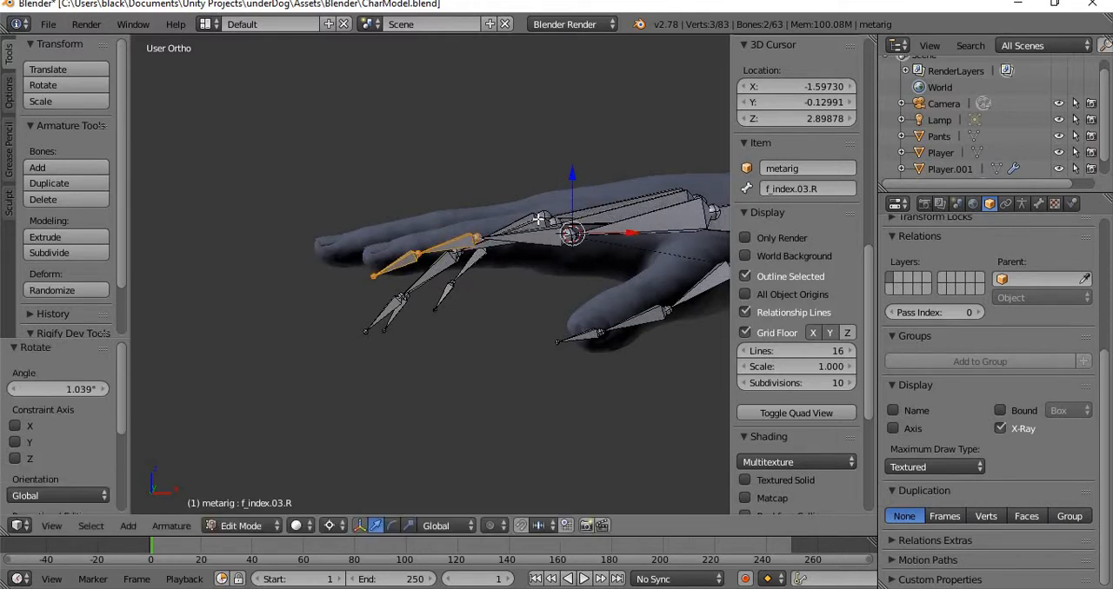
click(478, 237)
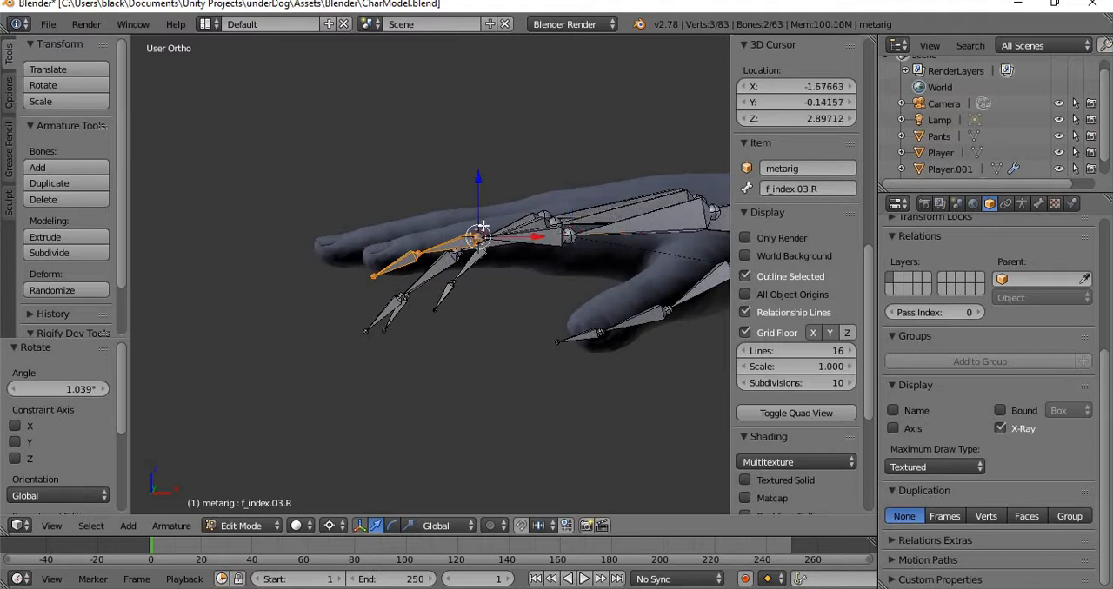
key(r)
click(528, 143)
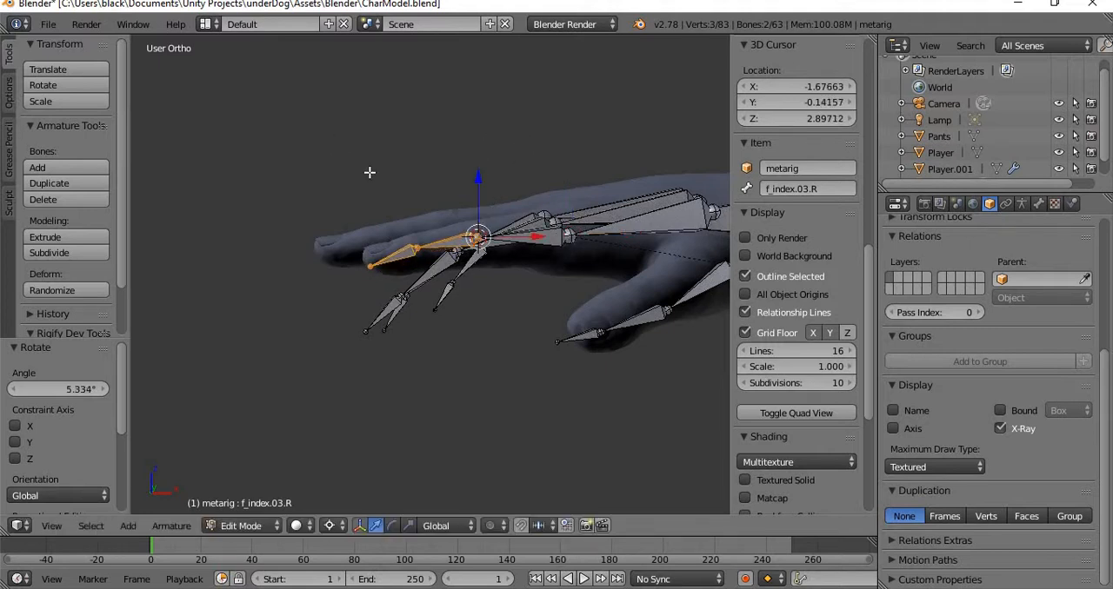
Place the 3D cursor at the middle finger's middle joint and rotate f_middle.02.R and f_middle.03.R about 38.855° around it.
middle_drag(367, 172, 407, 249)
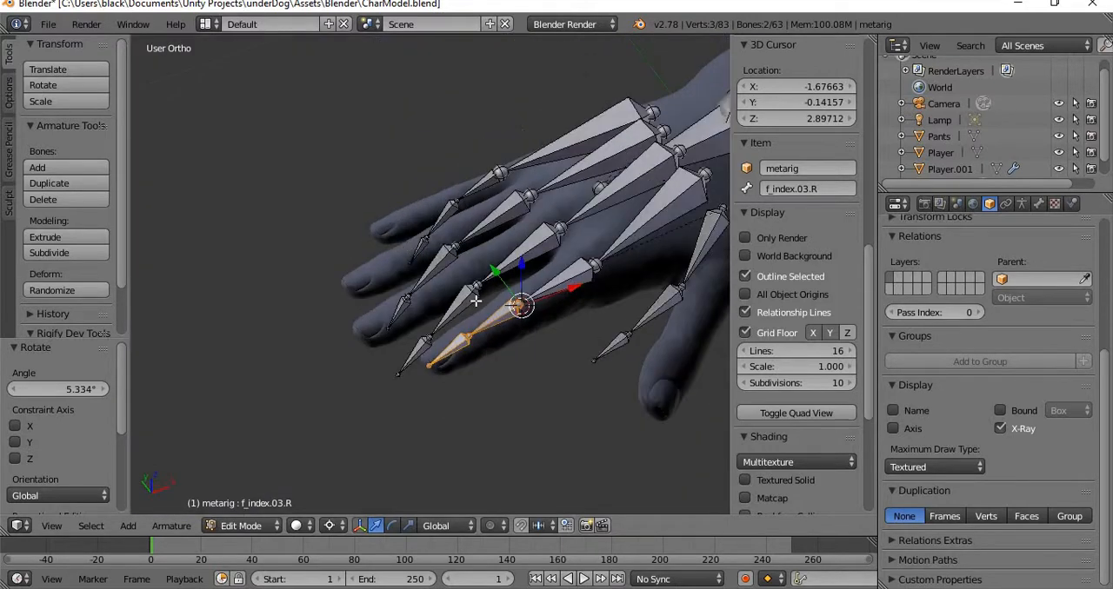
middle_drag(516, 275, 476, 310)
scroll(481, 280, up, 4)
click(414, 295)
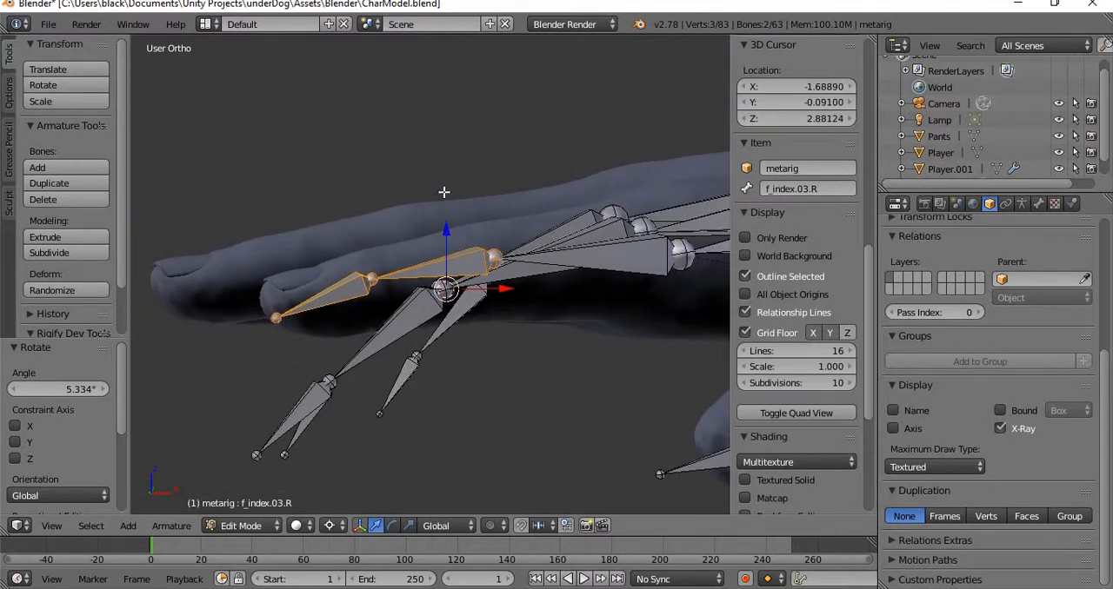
right_click(384, 339)
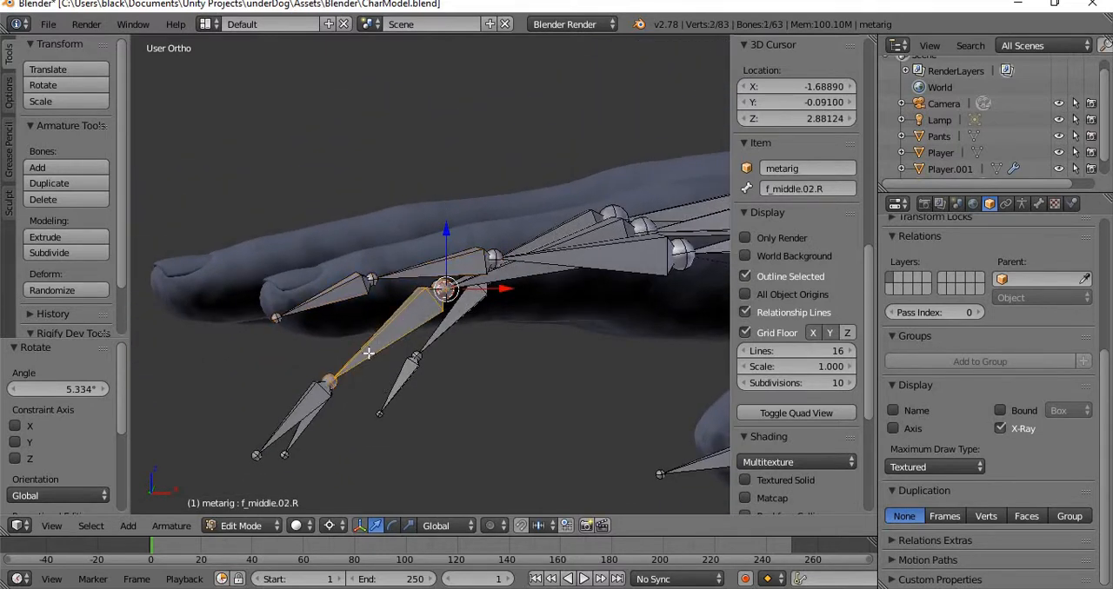
shift+right_click(321, 396)
key(r)
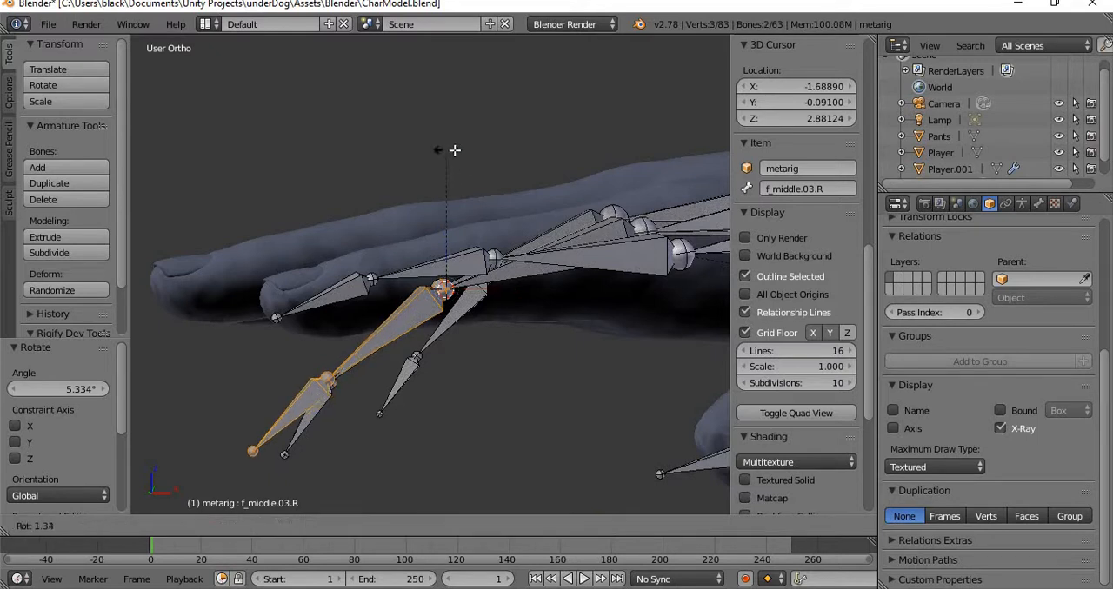
click(524, 191)
Move the two outer middle finger bones slightly up along Z and about 0.0006528 along Y.
key(g)
key(z)
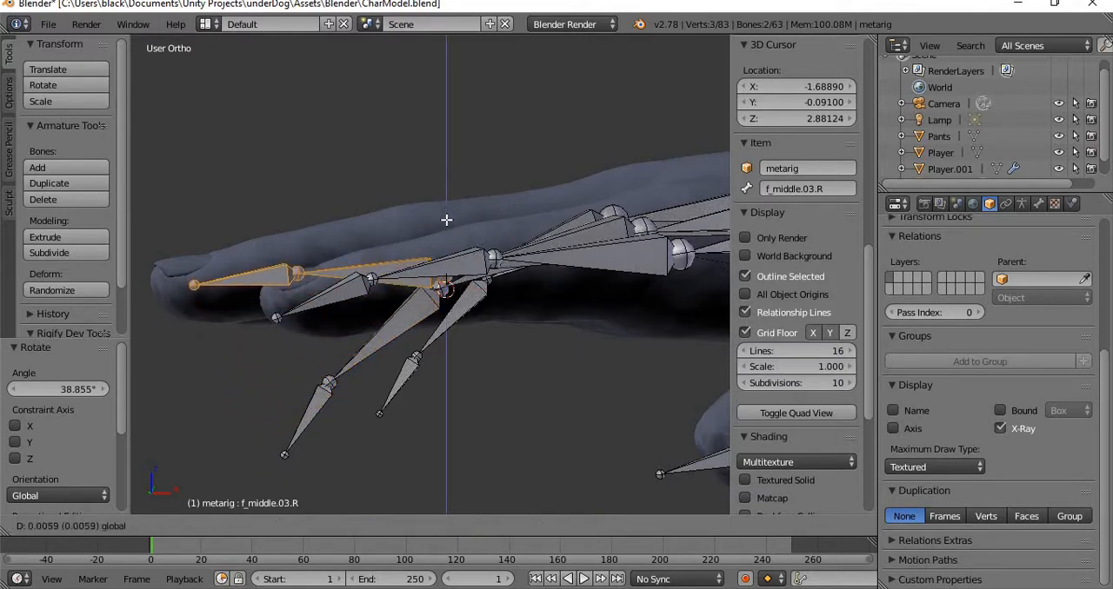
click(446, 224)
middle_drag(446, 224, 534, 343)
drag(484, 279, 479, 282)
Rotate the two outer middle finger bones about -7.425° in top view to follow the finger mesh.
shift+middle_drag(533, 422, 469, 339)
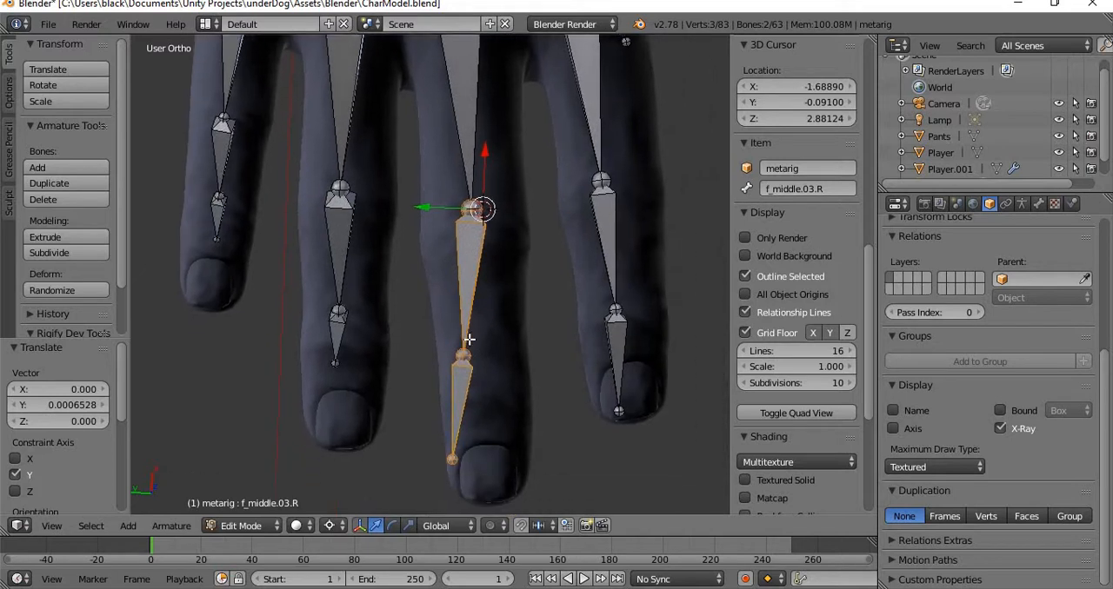
key(r)
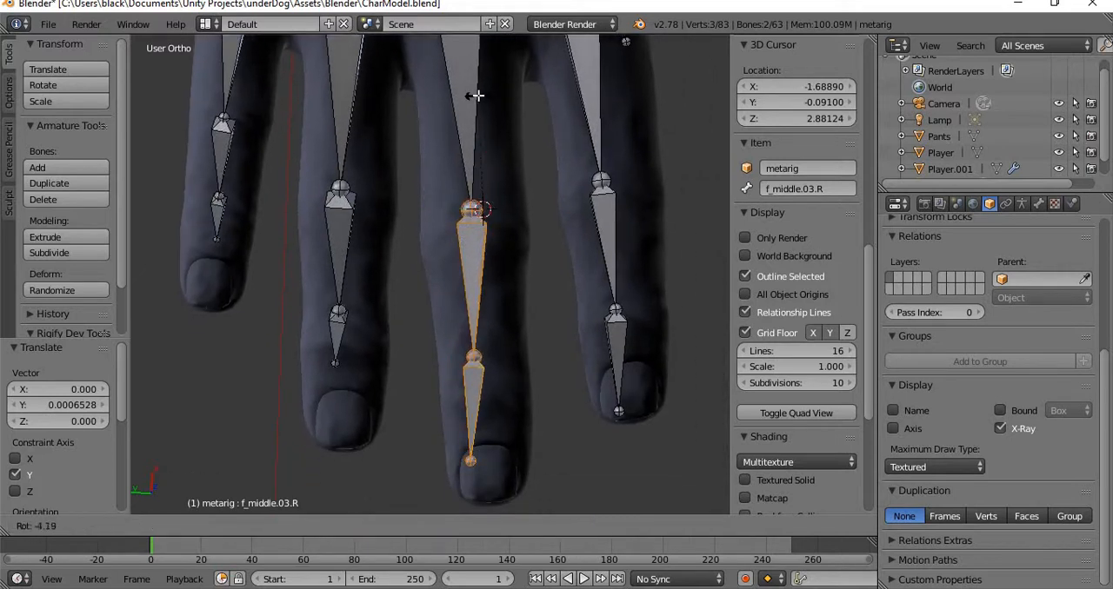
click(467, 92)
Move the two outer middle finger bones about -0.007 along X and toggle the armature's X-Ray display to check their placement.
middle_drag(439, 234, 444, 294)
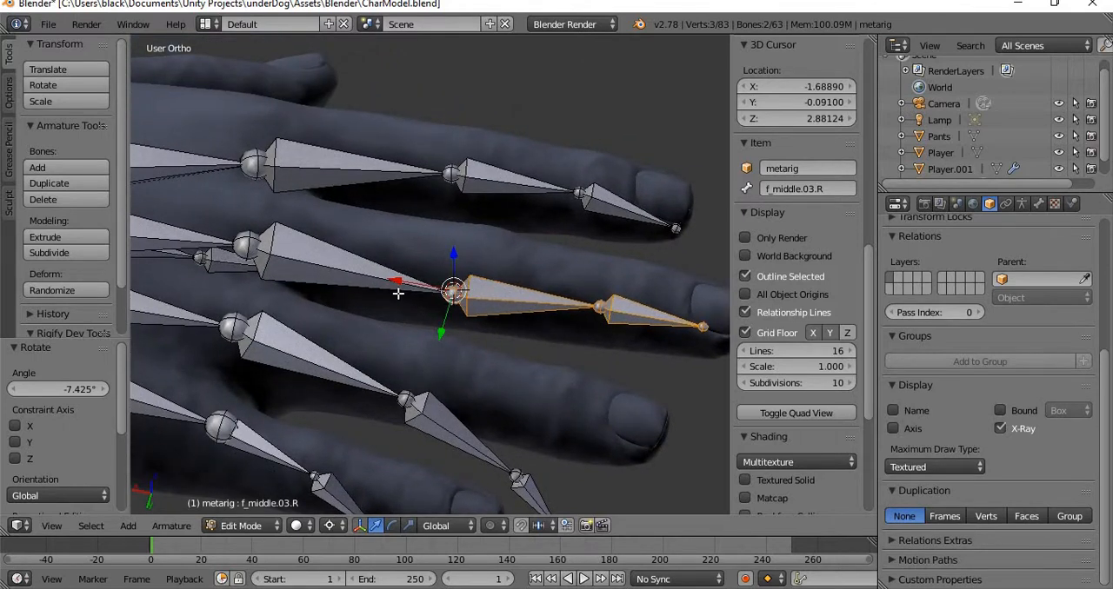
drag(390, 285, 406, 286)
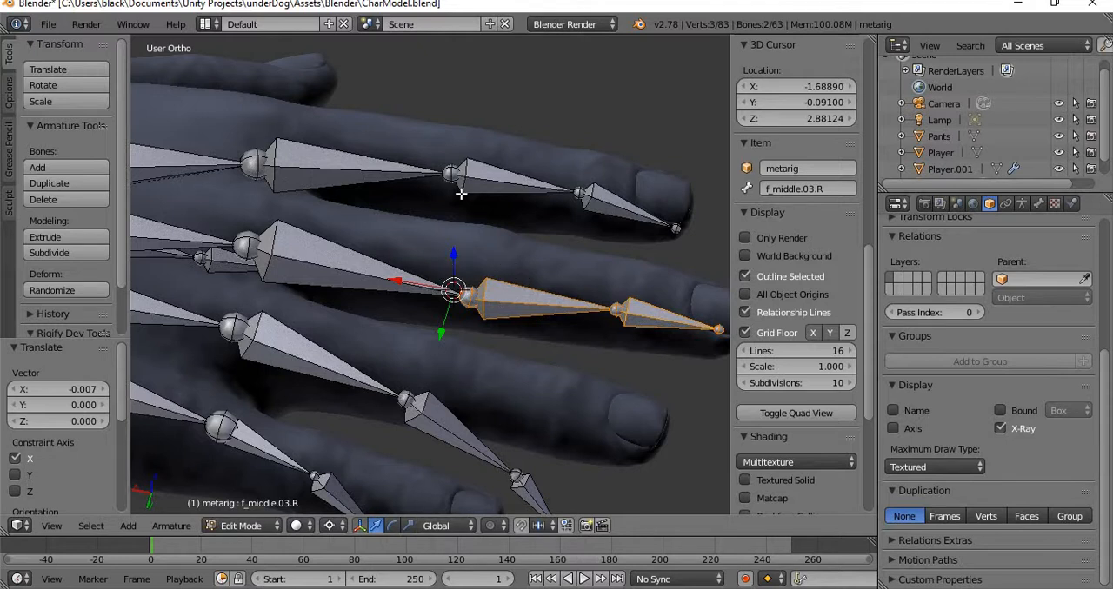
click(998, 429)
click(998, 429)
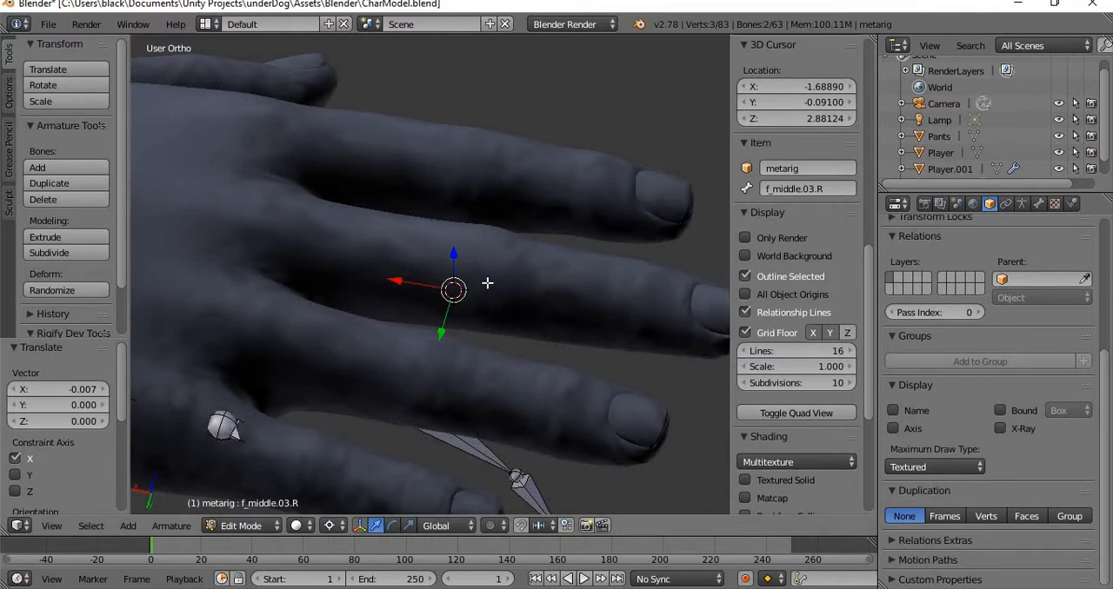
Turn the armature's X-Ray display back on and check the fit of the right hand, arm and shoulder bones.
click(1000, 428)
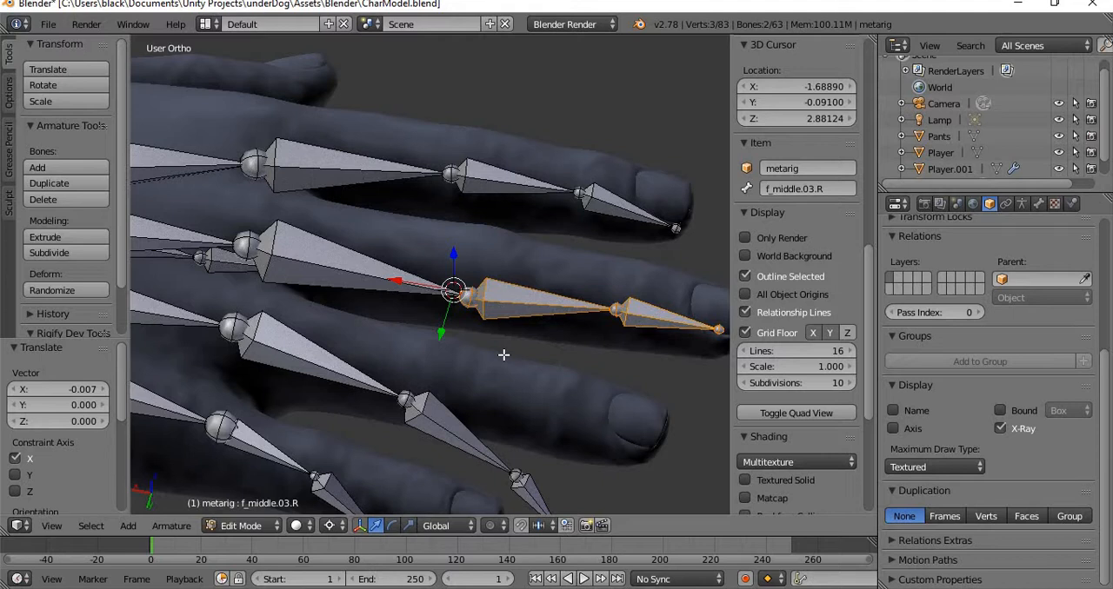
scroll(508, 344, down, 2)
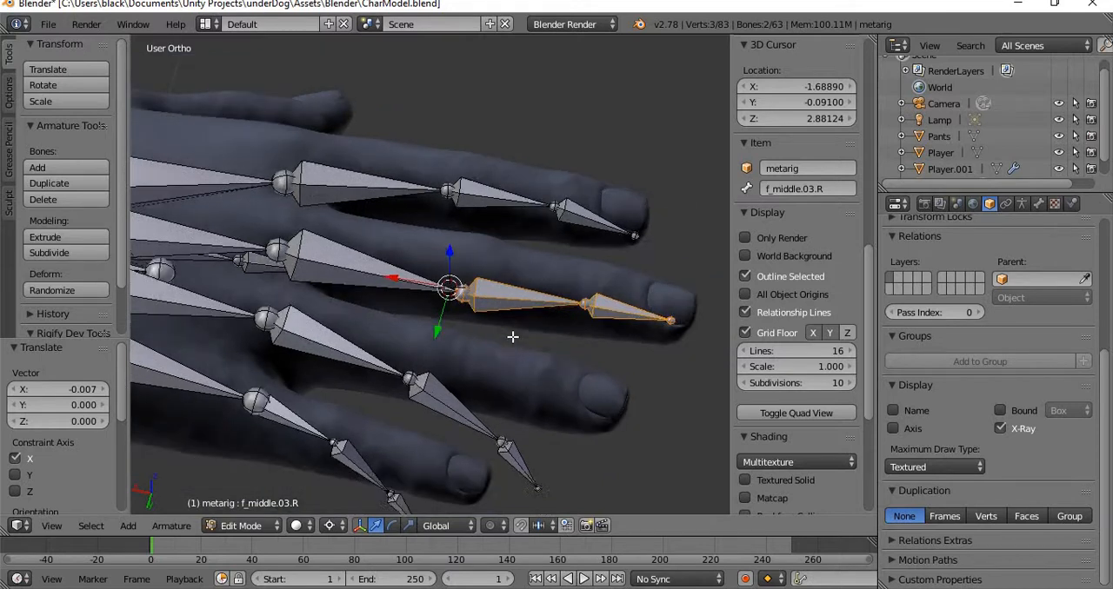
scroll(522, 366, up, 2)
scroll(557, 395, down, 4)
middle_drag(580, 417, 232, 349)
scroll(420, 332, down, 2)
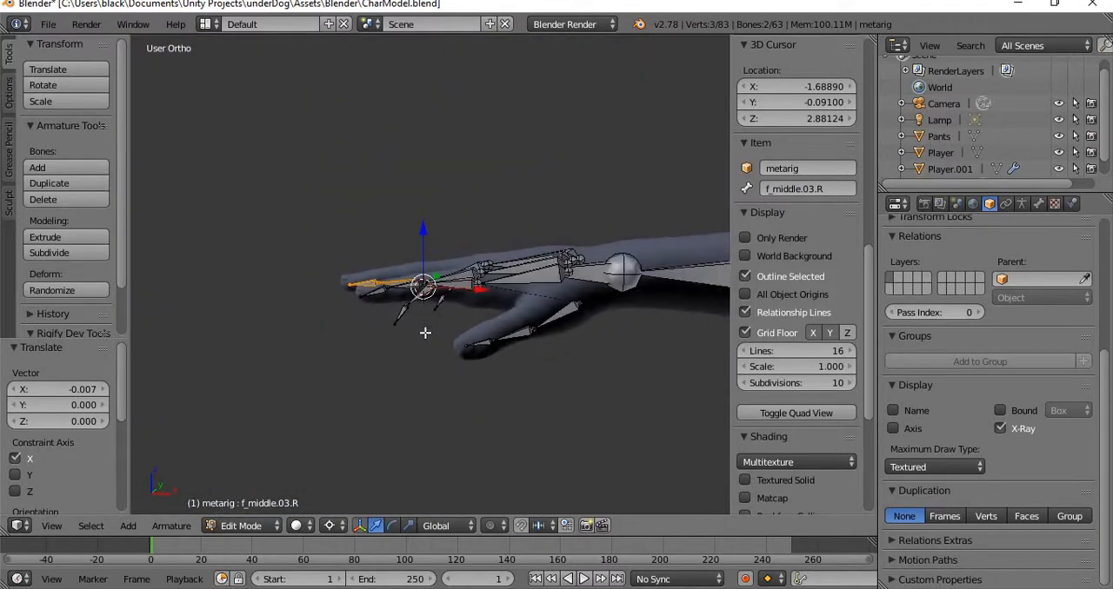
shift+middle_drag(626, 283, 151, 339)
shift+middle_drag(670, 330, 122, 344)
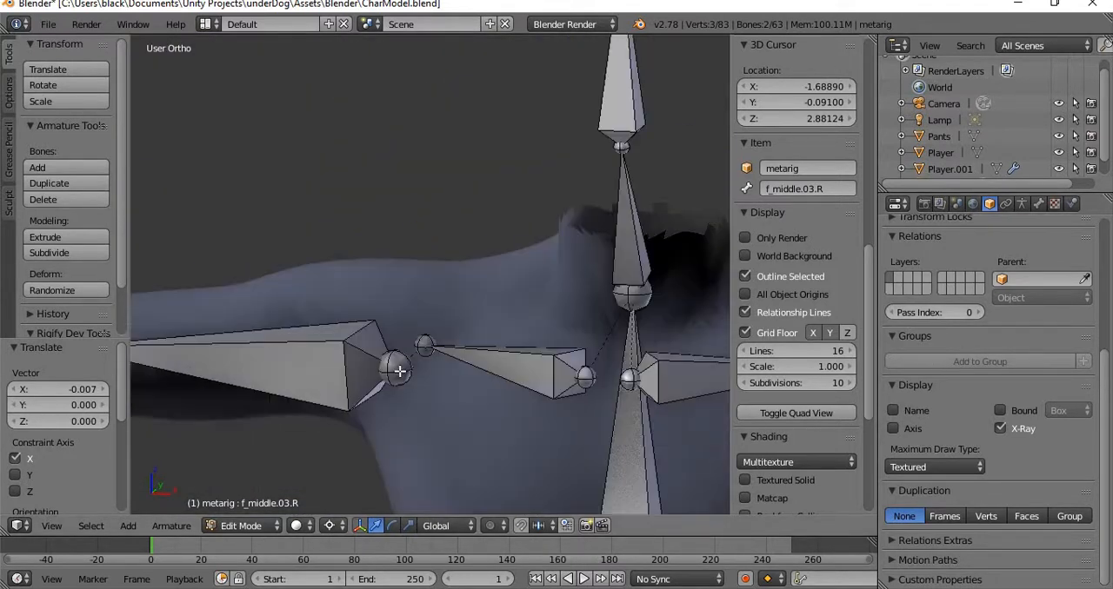
shift+middle_drag(301, 347, 151, 301)
shift+middle_drag(545, 298, 194, 301)
shift+middle_drag(545, 353, 436, 219)
scroll(410, 243, down, 4)
shift+middle_drag(208, 274, 722, 277)
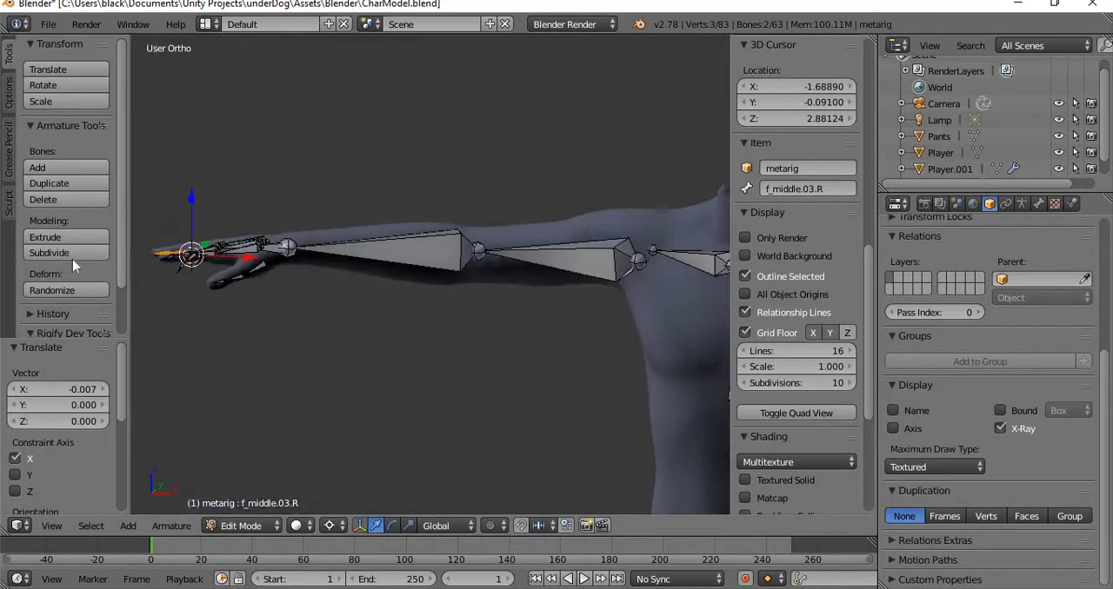
Examine the right hand's palm and finger bones from several angles against the mesh.
middle_drag(281, 234, 428, 326)
scroll(429, 327, up, 5)
shift+middle_drag(447, 378, 492, 118)
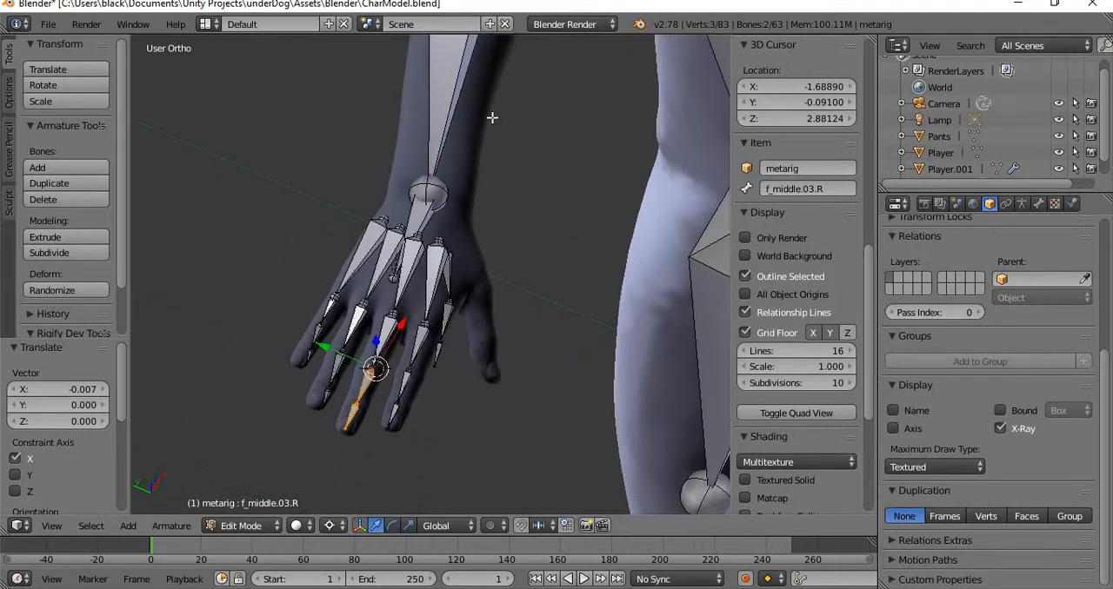
scroll(499, 259, up, 3)
shift+middle_drag(344, 291, 435, 230)
scroll(408, 365, up, 3)
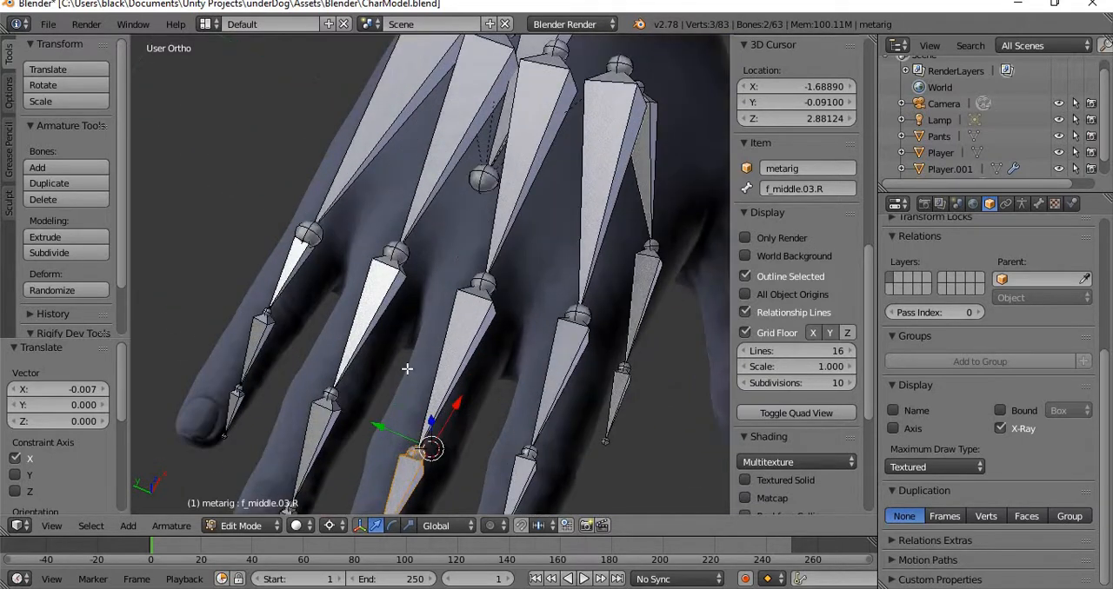
shift+middle_drag(412, 360, 547, 198)
middle_drag(326, 290, 358, 315)
shift+middle_drag(416, 291, 310, 174)
middle_drag(473, 265, 455, 105)
shift+middle_drag(527, 131, 513, 370)
middle_drag(487, 329, 591, 324)
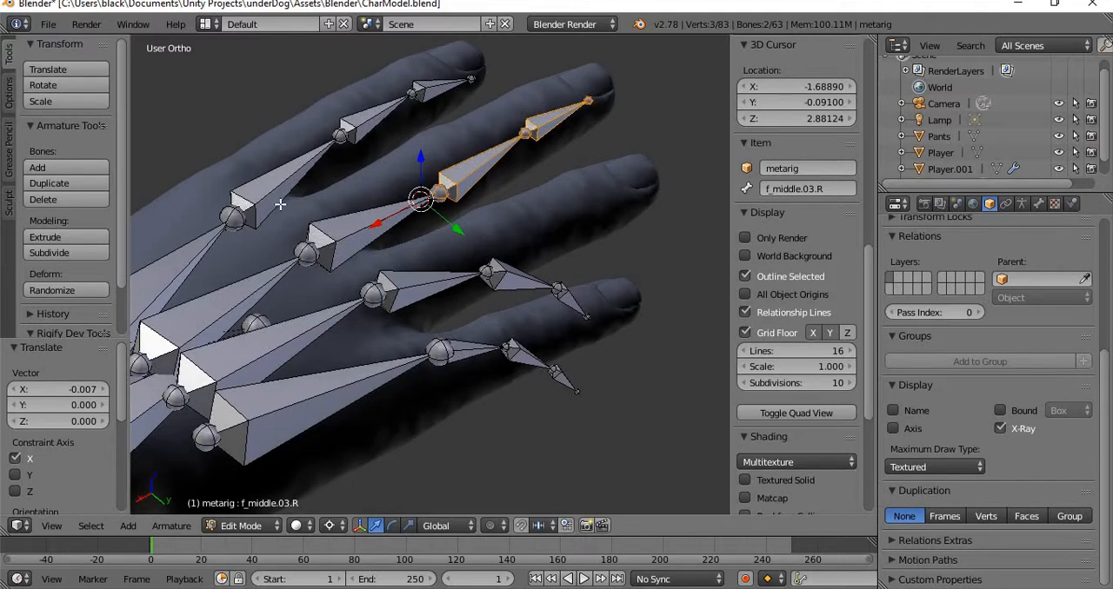
Select palm.01.R and the three right index finger bones and hide them.
scroll(279, 205, down, 2)
right_click(297, 251)
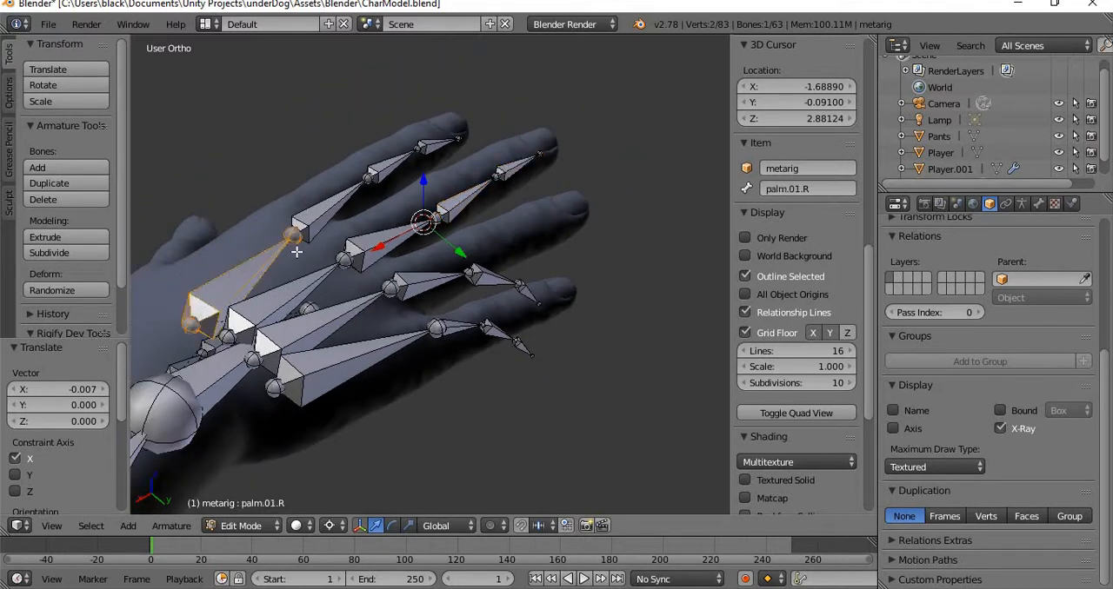
shift+right_click(335, 214)
shift+right_click(426, 145)
shift+right_click(433, 144)
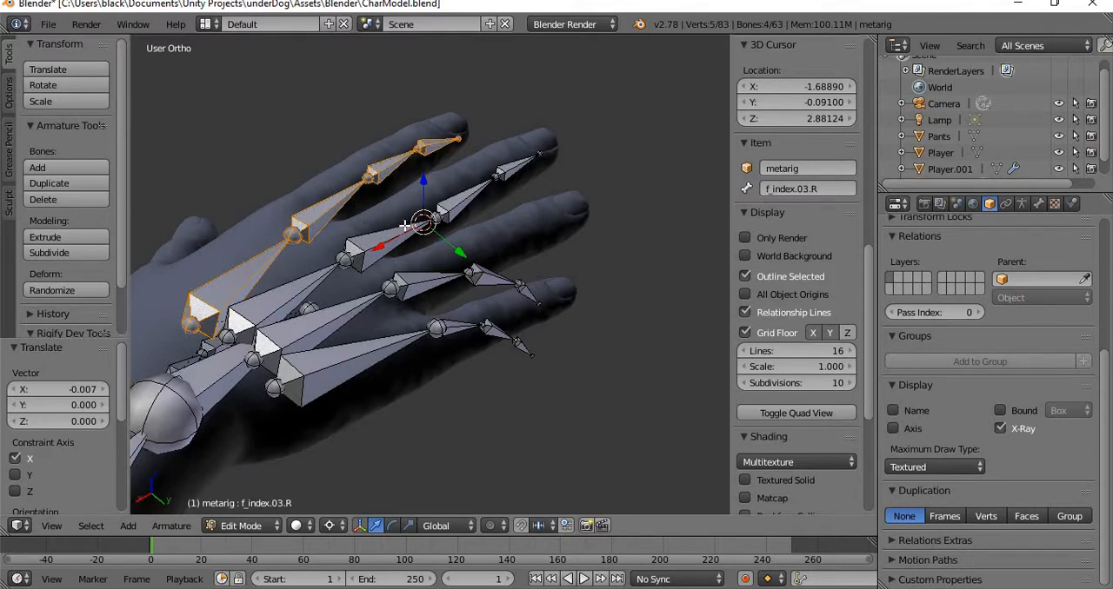
key(h)
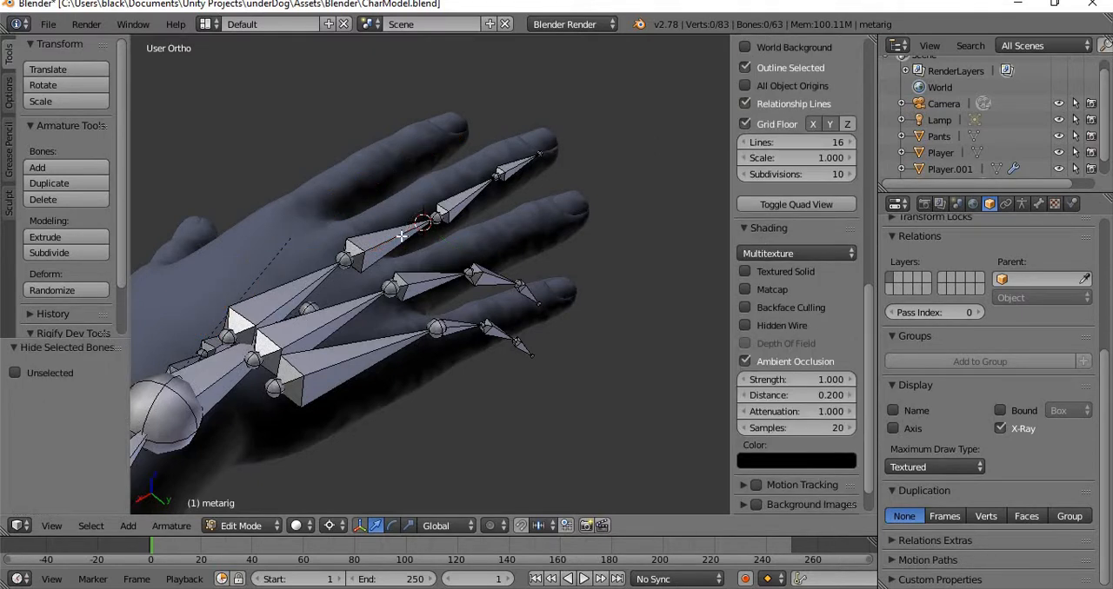
Examine the remaining palm, finger and thumb bones of the right hand around the hidden index finger chain.
middle_drag(274, 312, 477, 340)
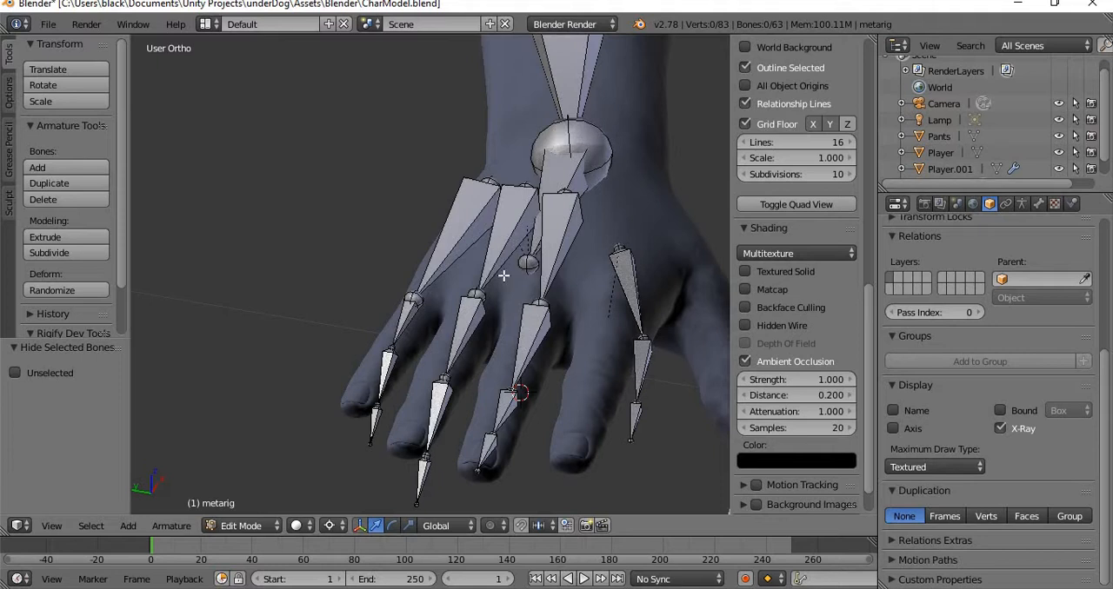
middle_drag(534, 362, 382, 373)
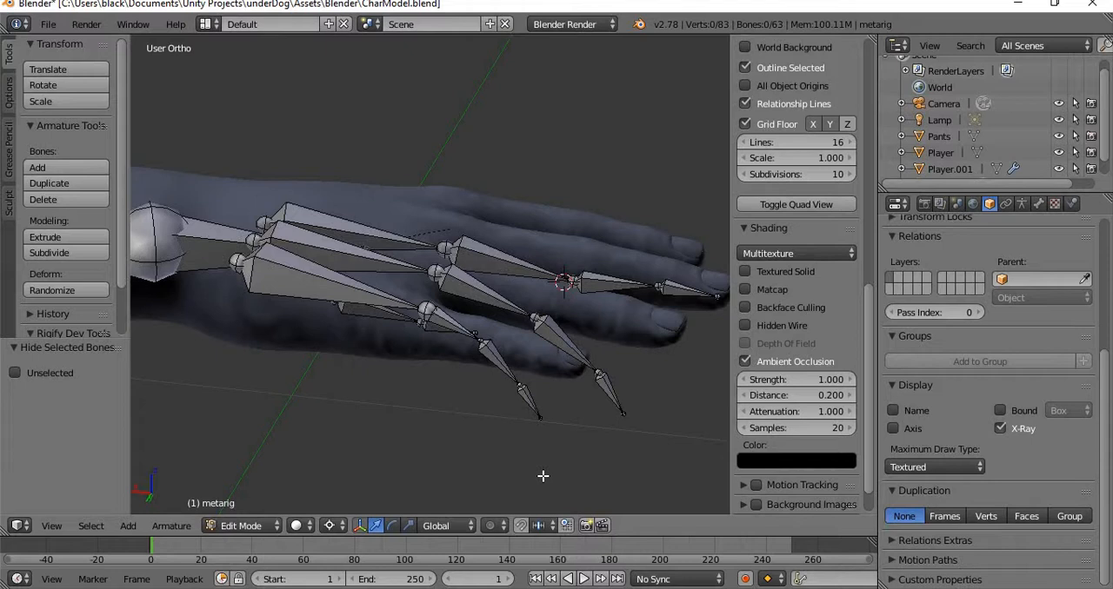
middle_drag(566, 191, 430, 311)
scroll(561, 295, up, 6)
scroll(532, 307, up, 2)
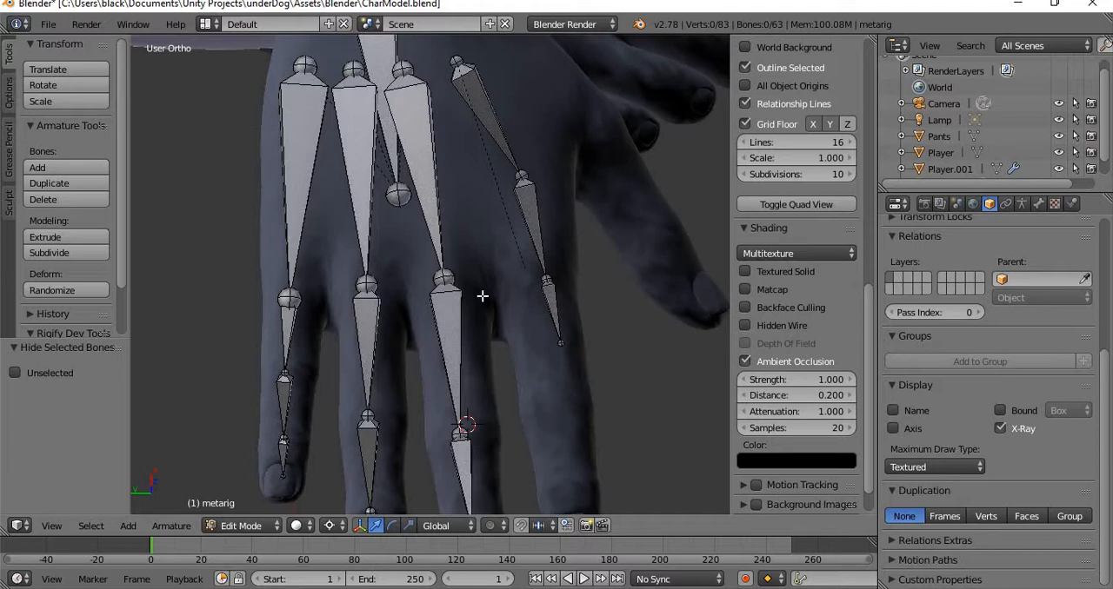
shift+middle_drag(511, 390, 494, 218)
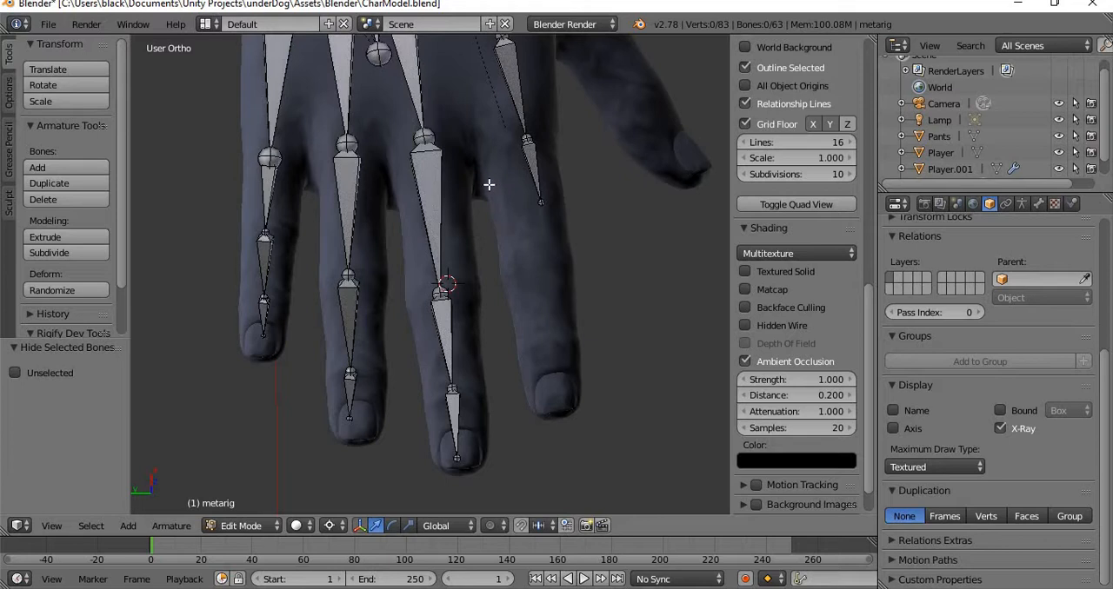
shift+middle_drag(488, 184, 523, 385)
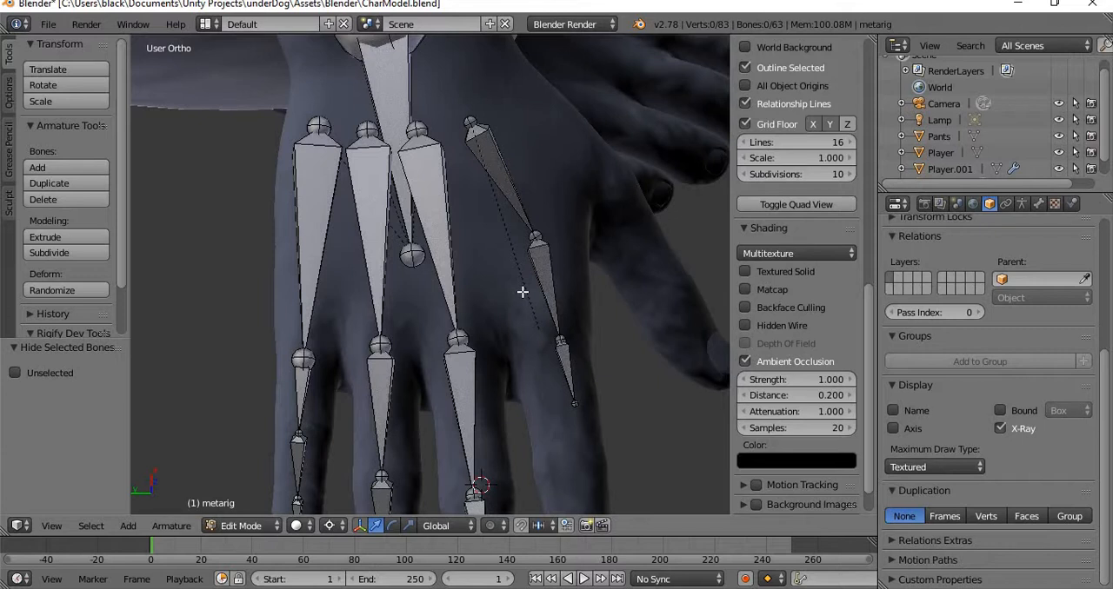
Set the pivot point to Individual Origins and move the right elbow joint about -0.034 along Y.
scroll(524, 293, down, 3)
mouse_move(641, 264)
middle_down()
mouse_move(589, 252)
mouse_move(507, 173)
mouse_move(507, 246)
mouse_move(538, 307)
mouse_move(226, 294)
middle_up()
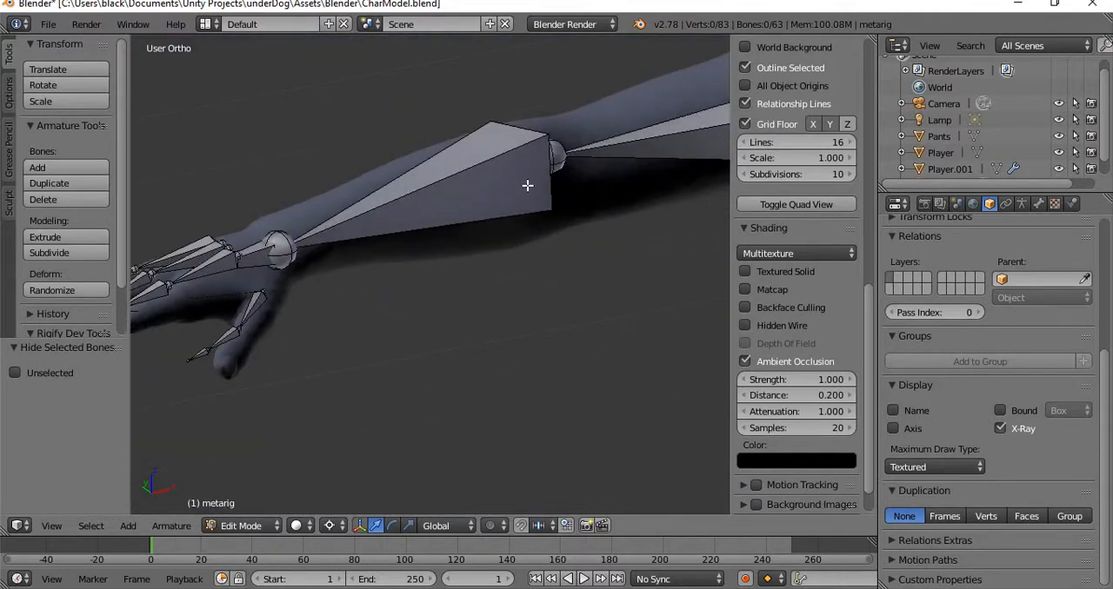
mouse_move(529, 186)
shift+middle_down()
mouse_move(269, 305)
mouse_move(425, 346)
mouse_move(386, 360)
mouse_move(501, 266)
mouse_move(458, 347)
mouse_move(513, 239)
mouse_move(350, 169)
mouse_move(292, 198)
mouse_move(299, 251)
mouse_move(437, 219)
mouse_move(329, 377)
shift+middle_up()
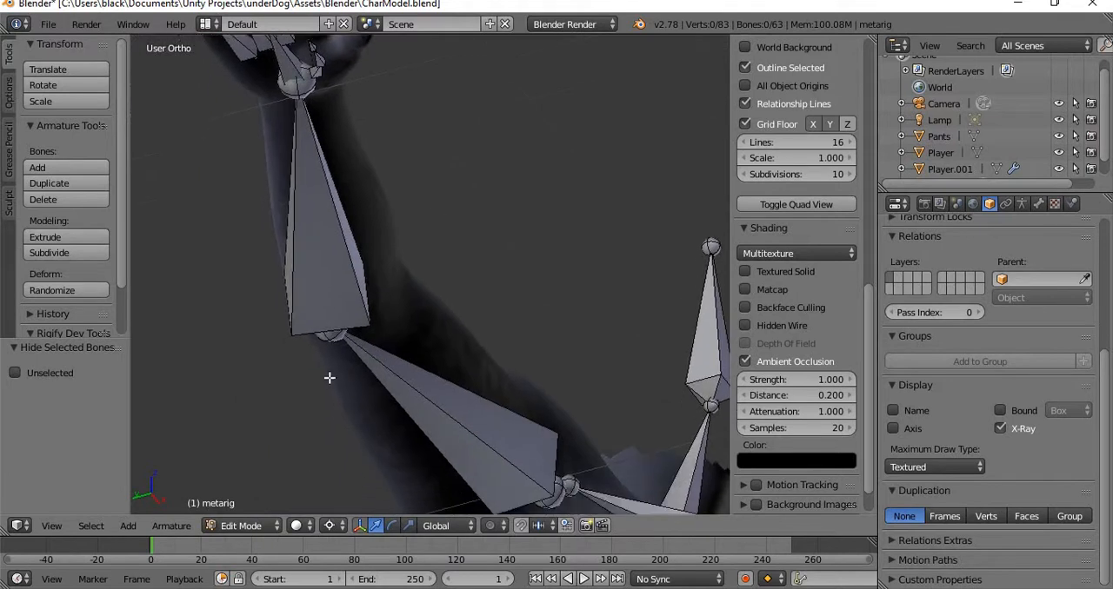
right_click(333, 337)
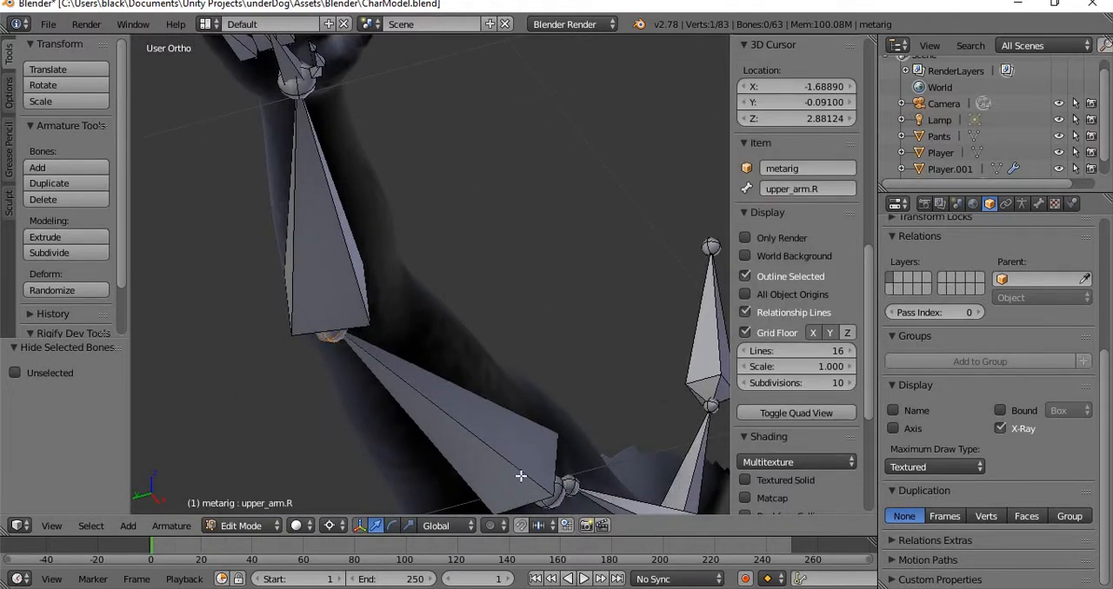
scroll(320, 344, down, 4)
scroll(320, 345, up, 2)
click(331, 526)
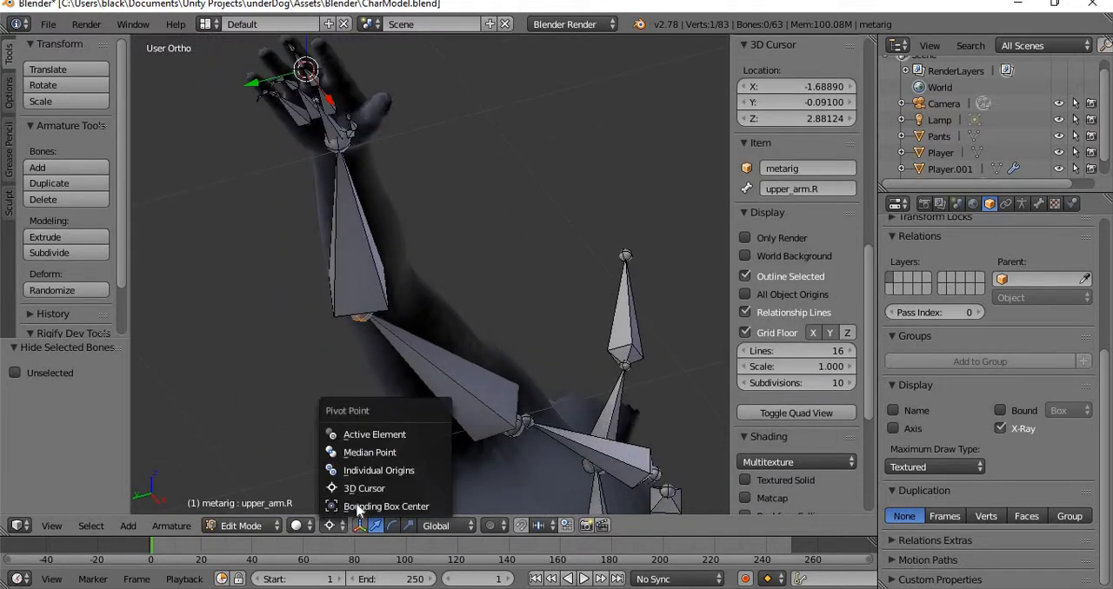
click(422, 470)
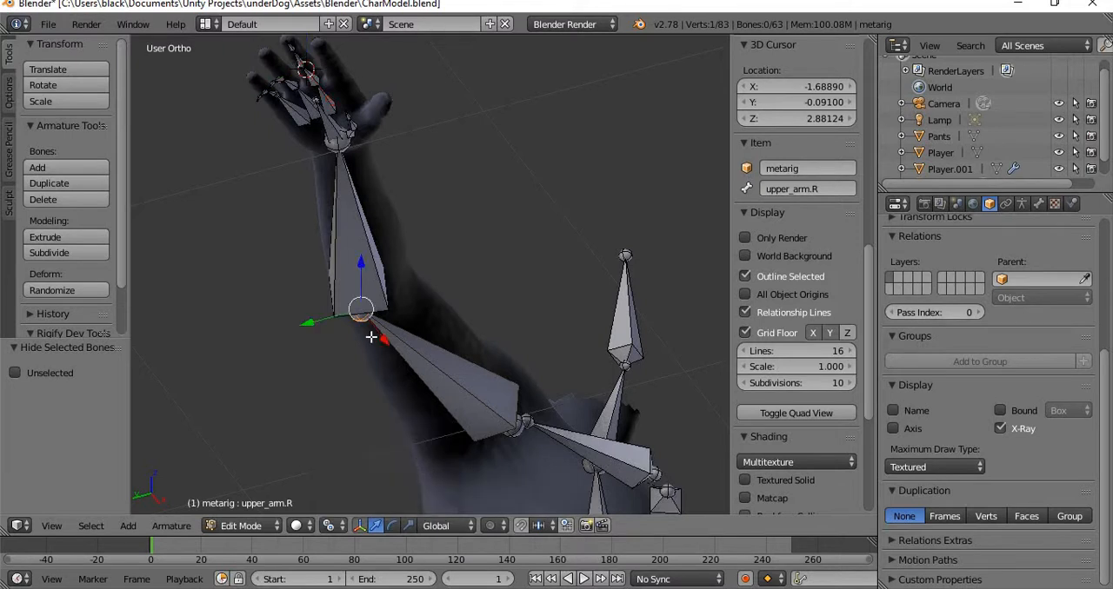
drag(308, 324, 323, 317)
Turn off the armature's X-Ray display and move the right elbow joint about another -0.019 along Y.
middle_drag(597, 100, 625, 323)
scroll(588, 315, down, 1)
scroll(514, 310, up, 1)
scroll(565, 288, down, 2)
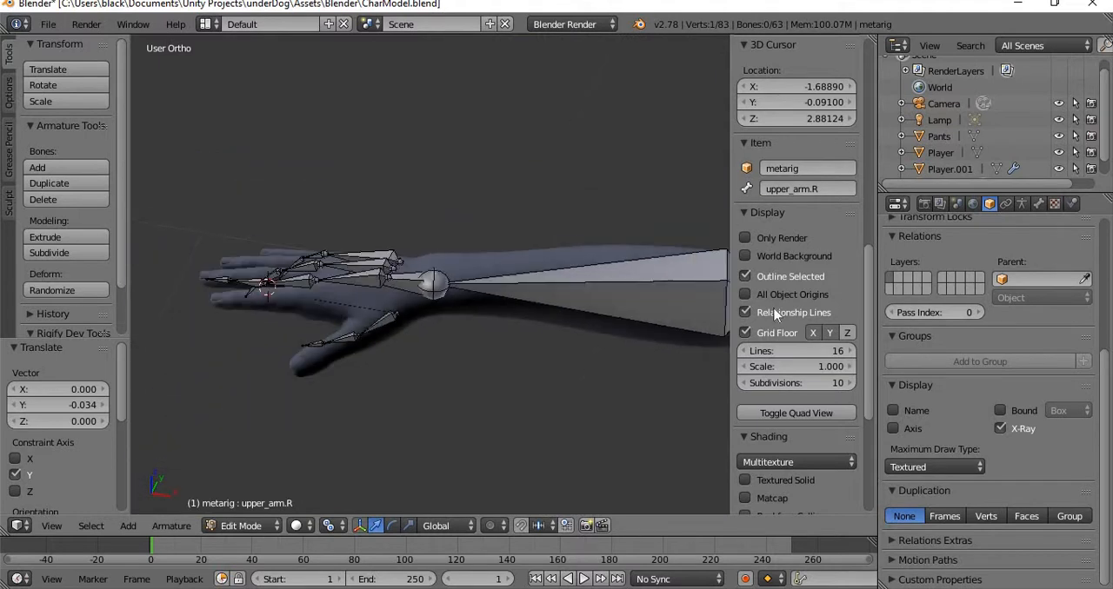
scroll(790, 466, down, 5)
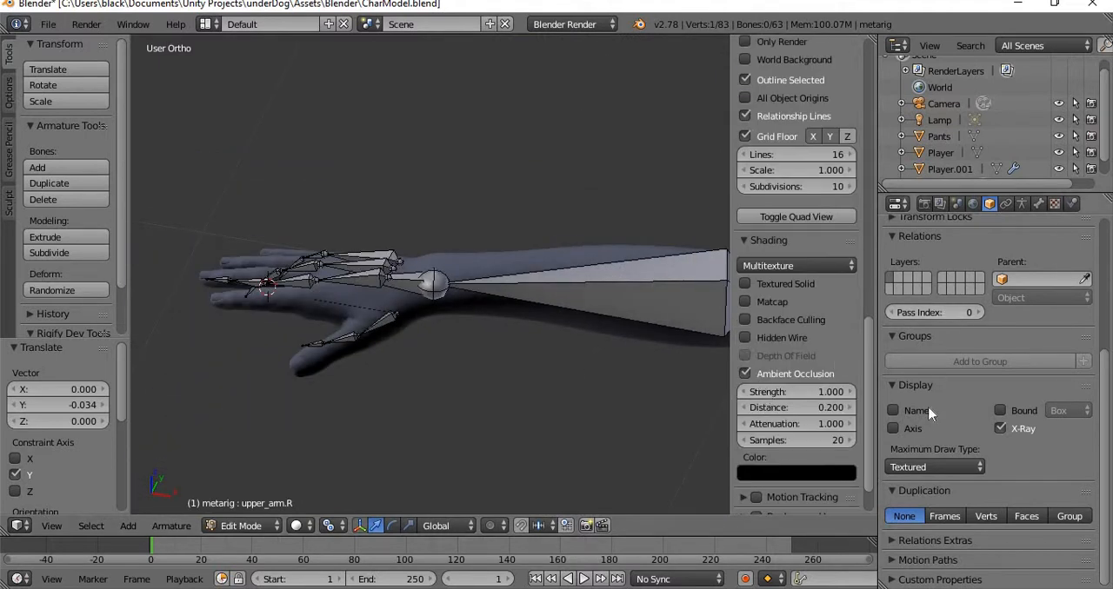
click(999, 428)
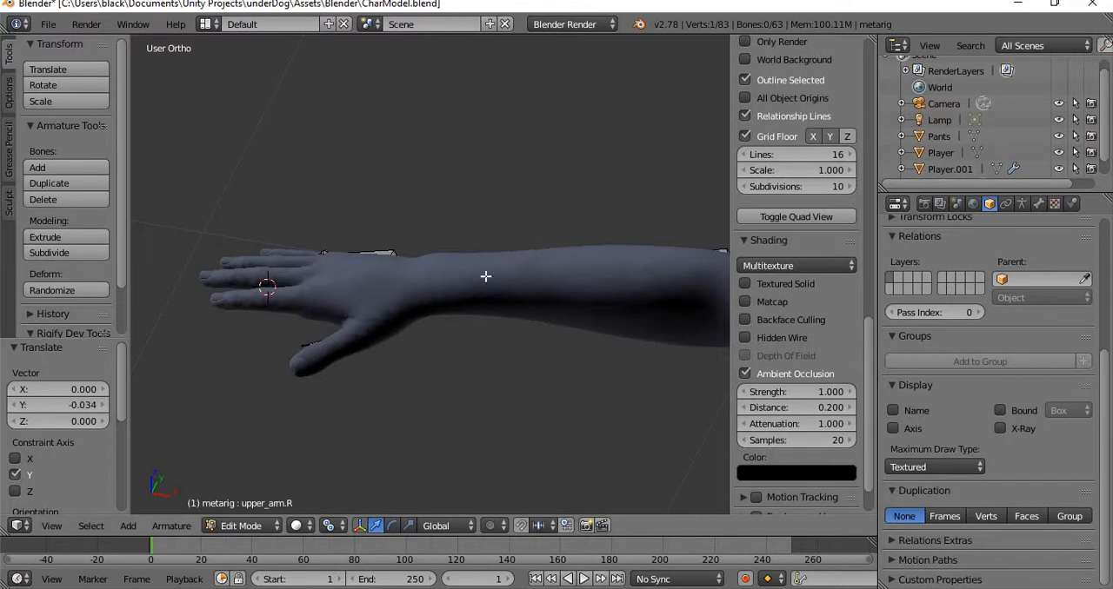
middle_drag(513, 377, 1, 268)
shift+middle_drag(327, 166, 495, 243)
drag(295, 282, 306, 281)
middle_drag(470, 226, 348, 186)
middle_drag(352, 350, 441, 248)
mouse_move(455, 324)
middle_down()
mouse_move(651, 316)
mouse_move(423, 251)
mouse_move(464, 305)
middle_up()
Inspect the hand, arm and upper body for bones sticking out of the mesh.
scroll(652, 309, up, 2)
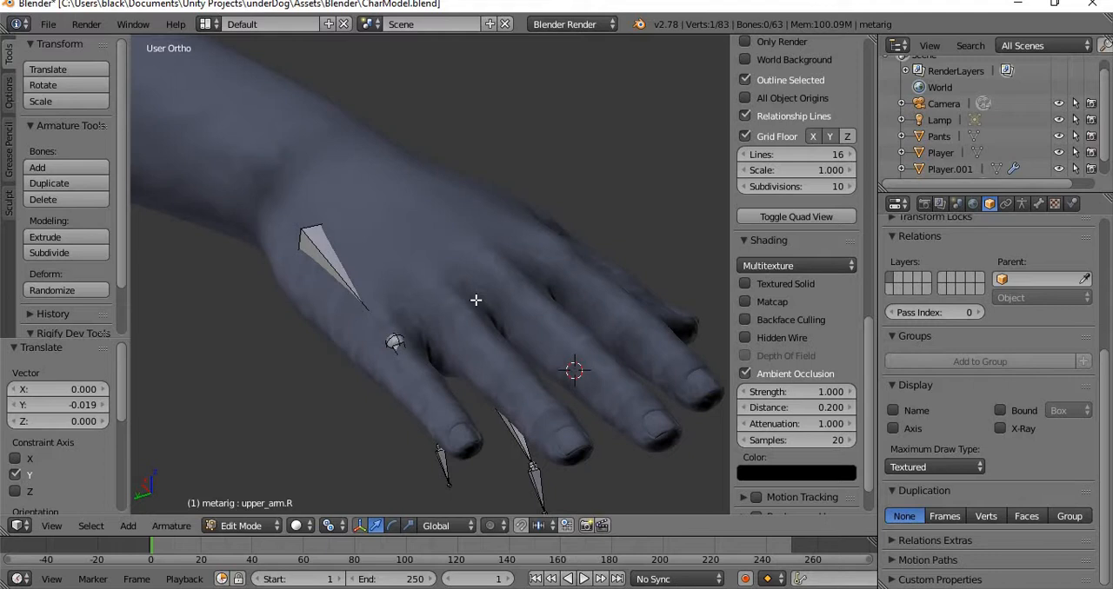
scroll(513, 282, down, 4)
middle_drag(531, 266, 398, 309)
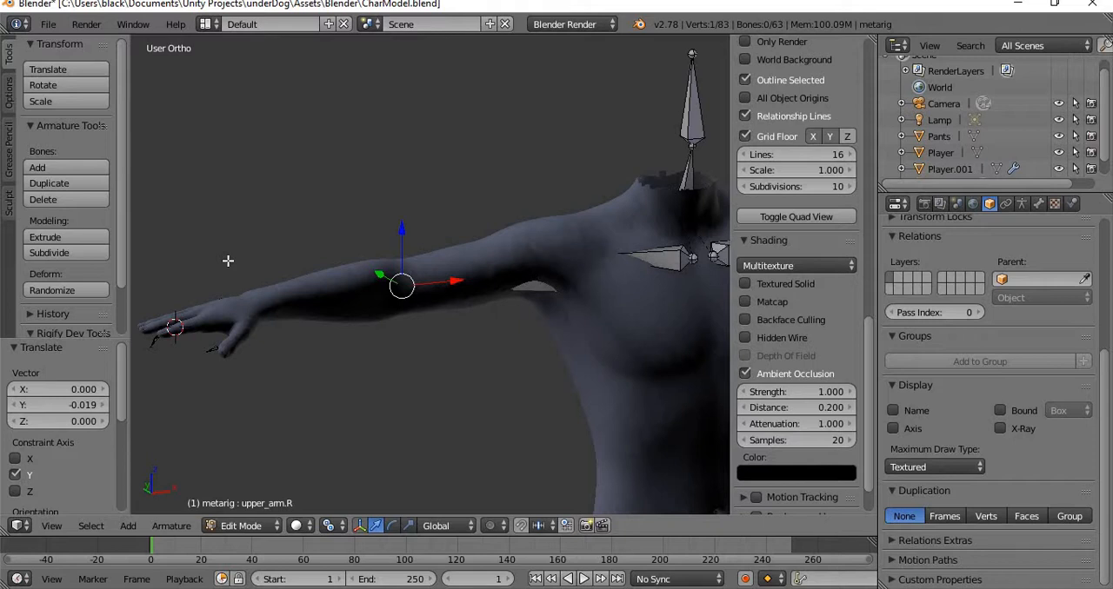
scroll(466, 278, down, 3)
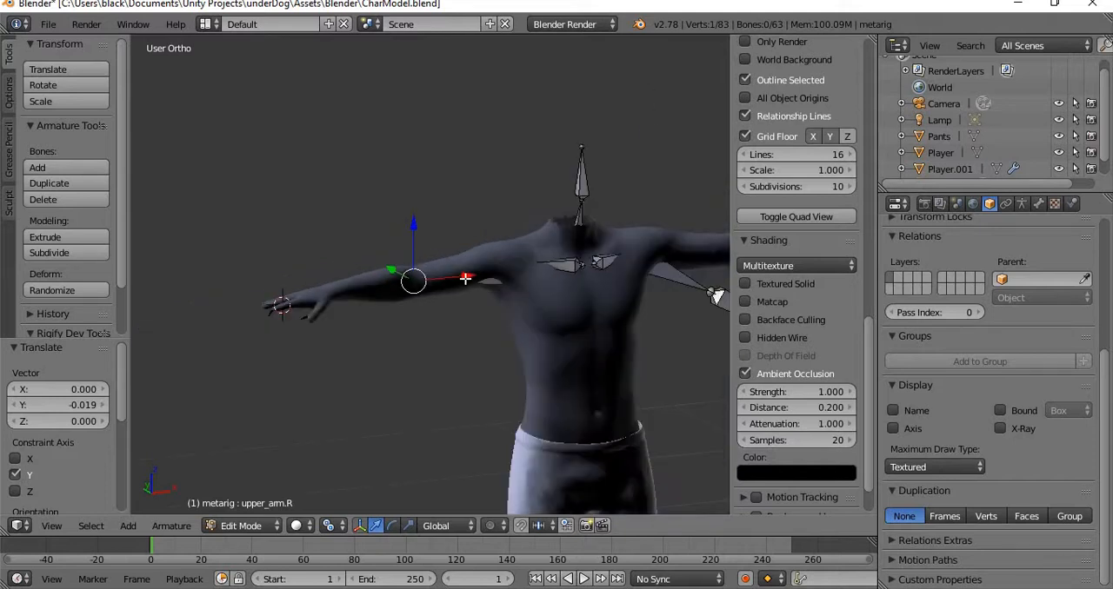
scroll(466, 279, up, 3)
scroll(580, 274, down, 3)
middle_drag(611, 332, 489, 293)
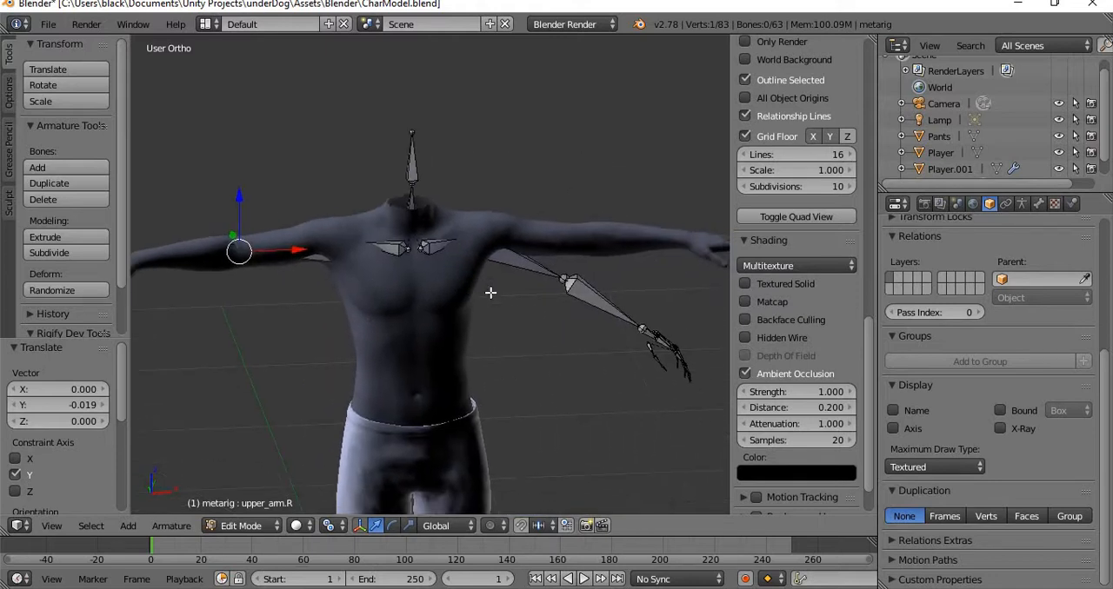
Move the inner joints of shoulder.R and shoulder.L together about 0.098 along Y into the chest.
scroll(505, 334, up, 4)
middle_drag(411, 334, 152, 380)
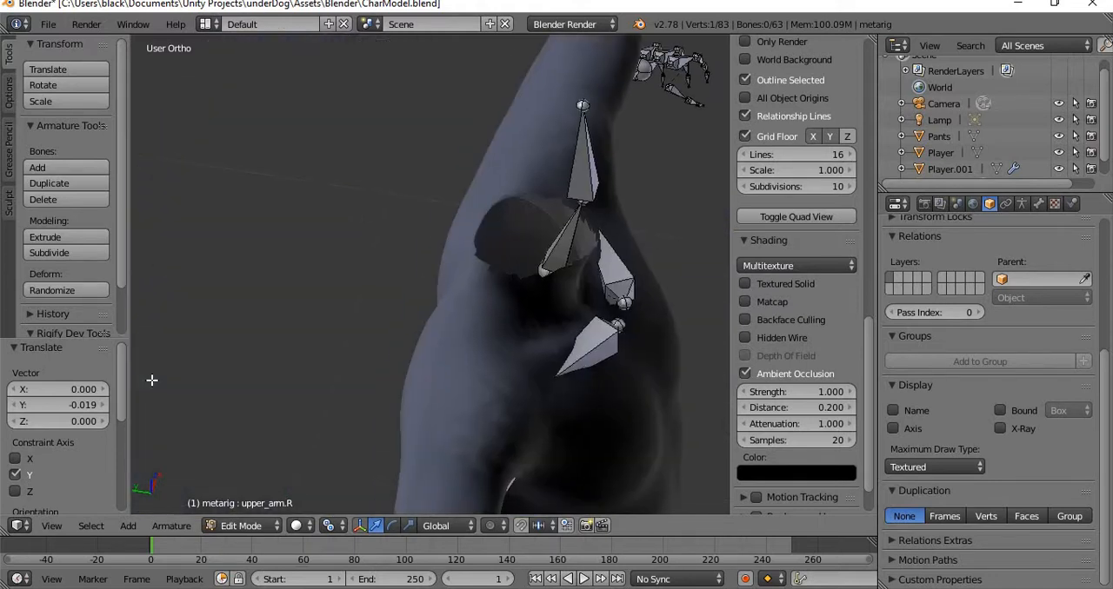
right_click(620, 322)
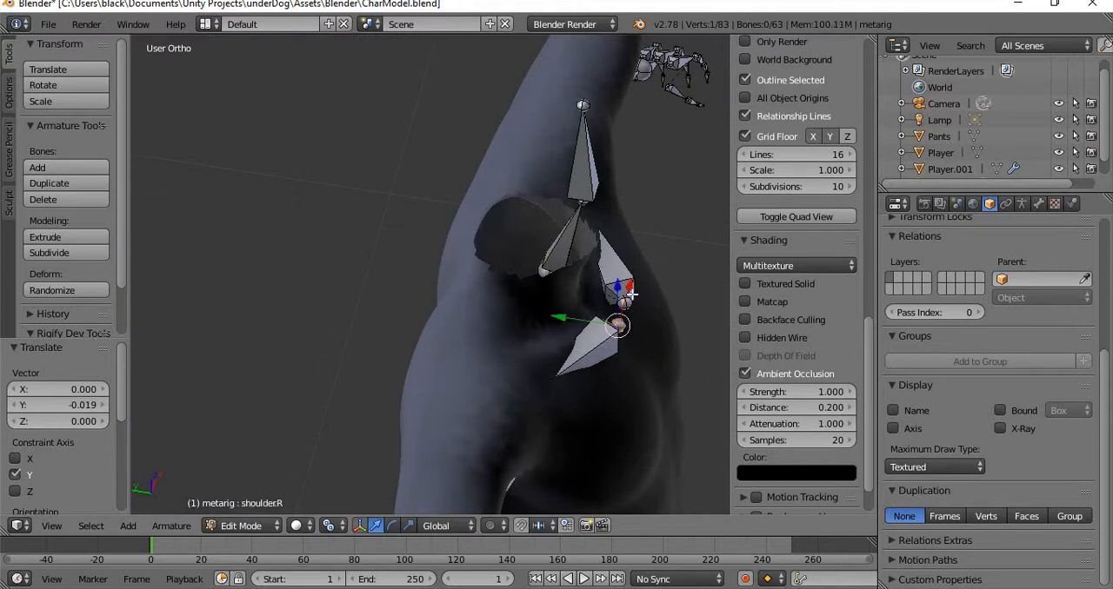
key(g)
key(y)
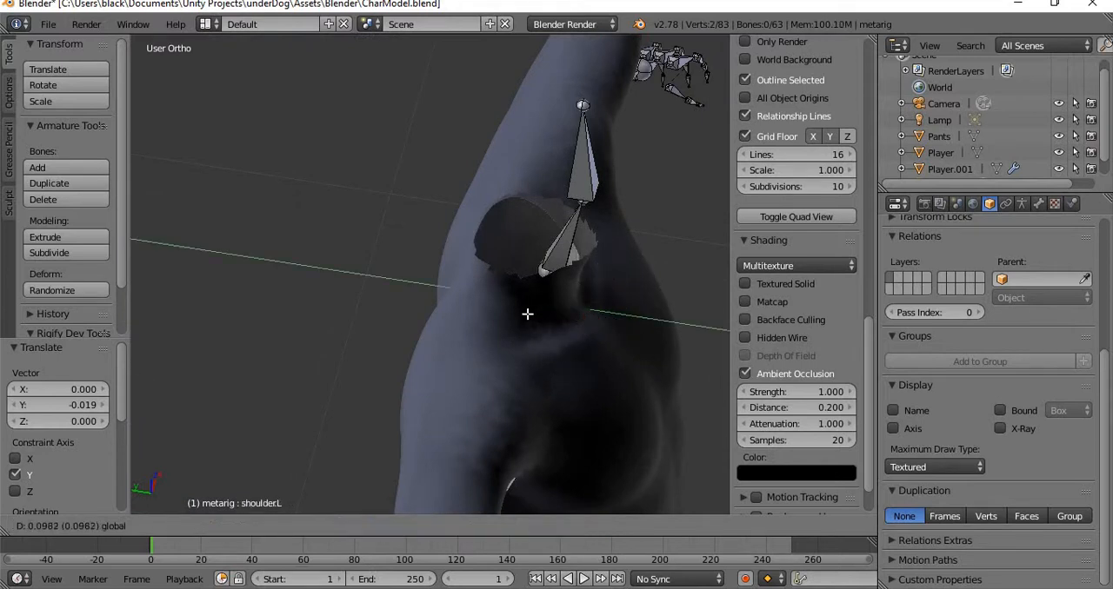
click(528, 314)
Lower the inner joints of both shoulder bones about -0.017 along Z in front view.
middle_drag(588, 306, 459, 241)
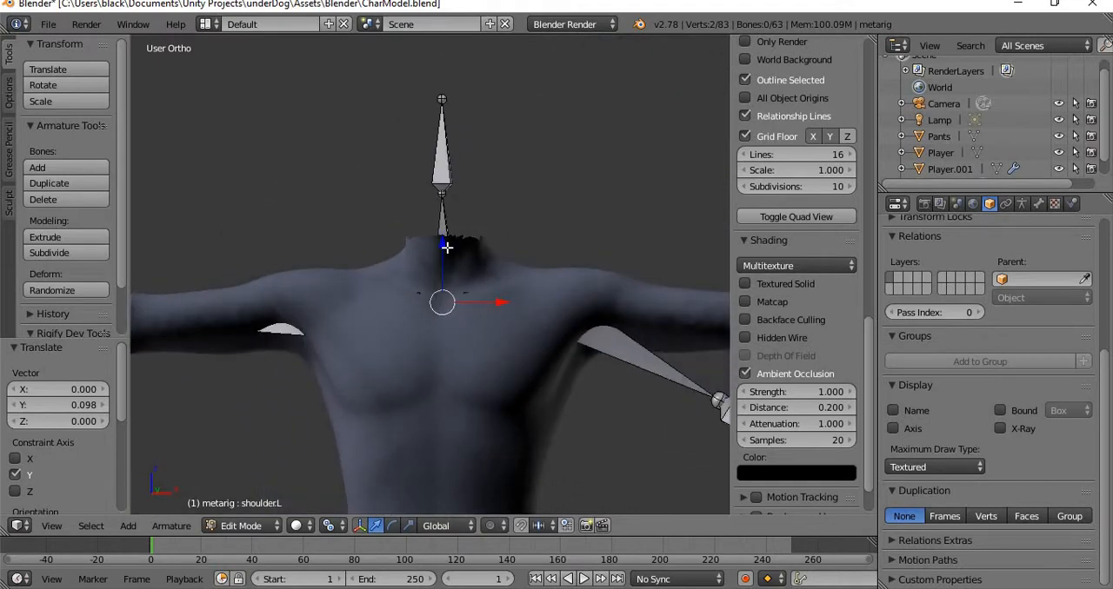
key(g)
key(z)
click(452, 253)
Leave armature editing, add the Player body mesh to the selection and save the file.
scroll(661, 251, down, 3)
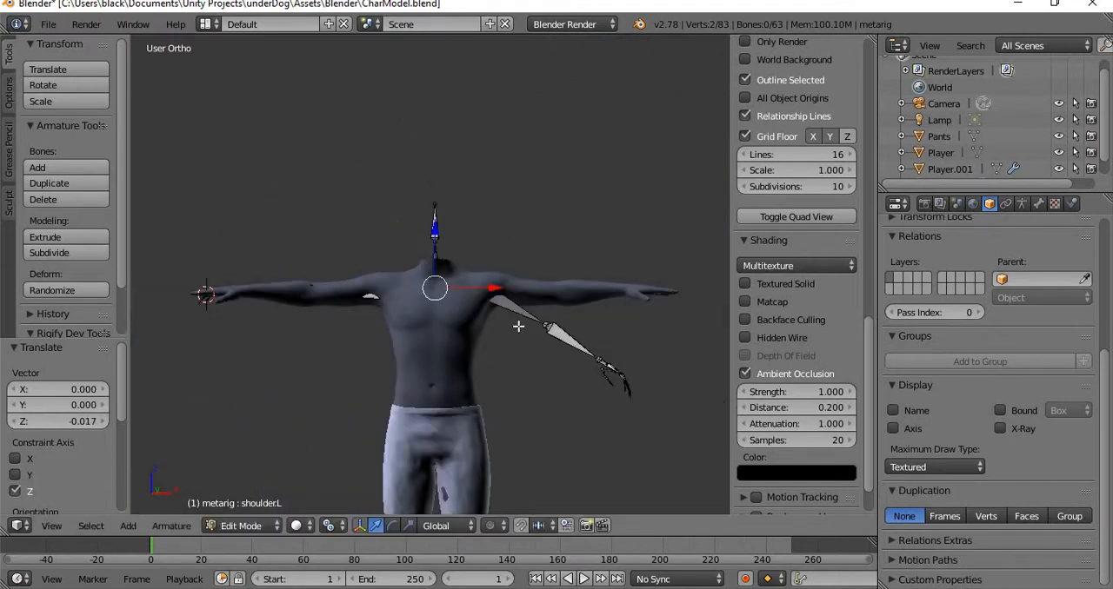
scroll(956, 174, down, 1)
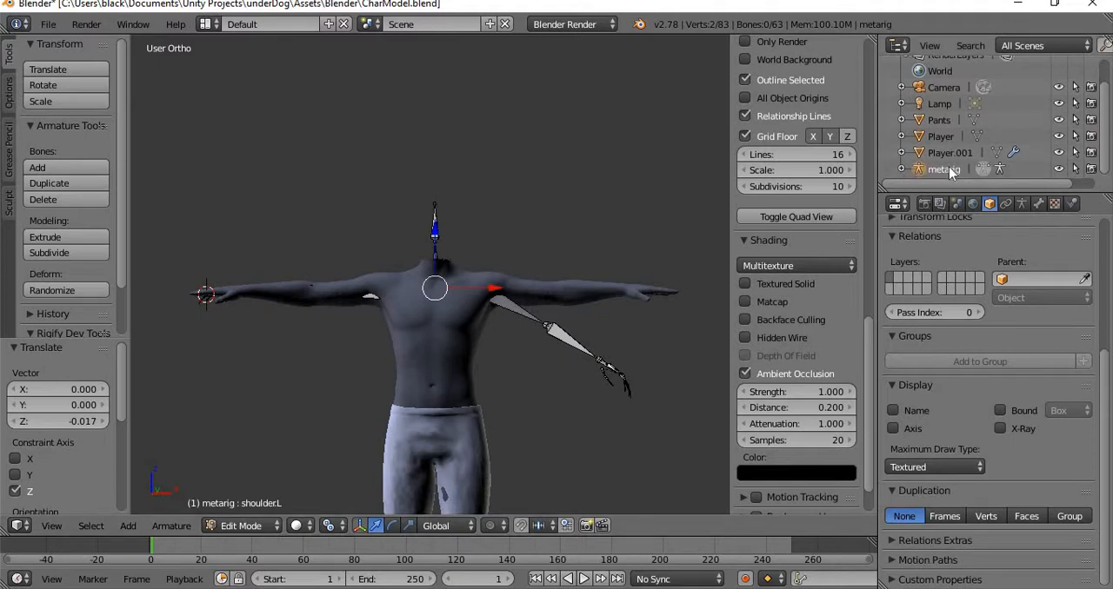
click(945, 135)
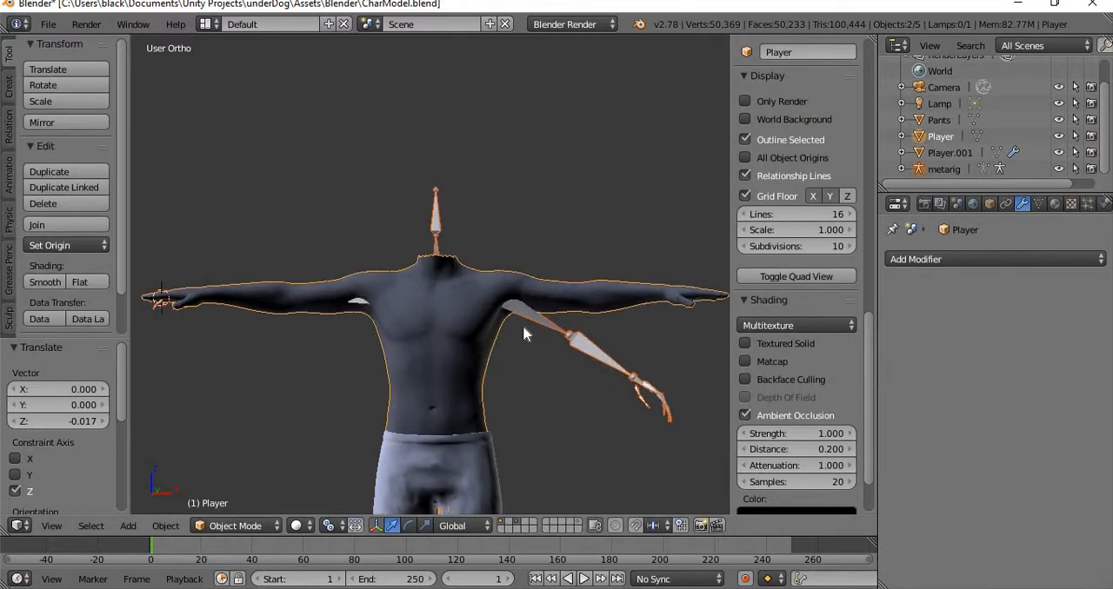
click(48, 26)
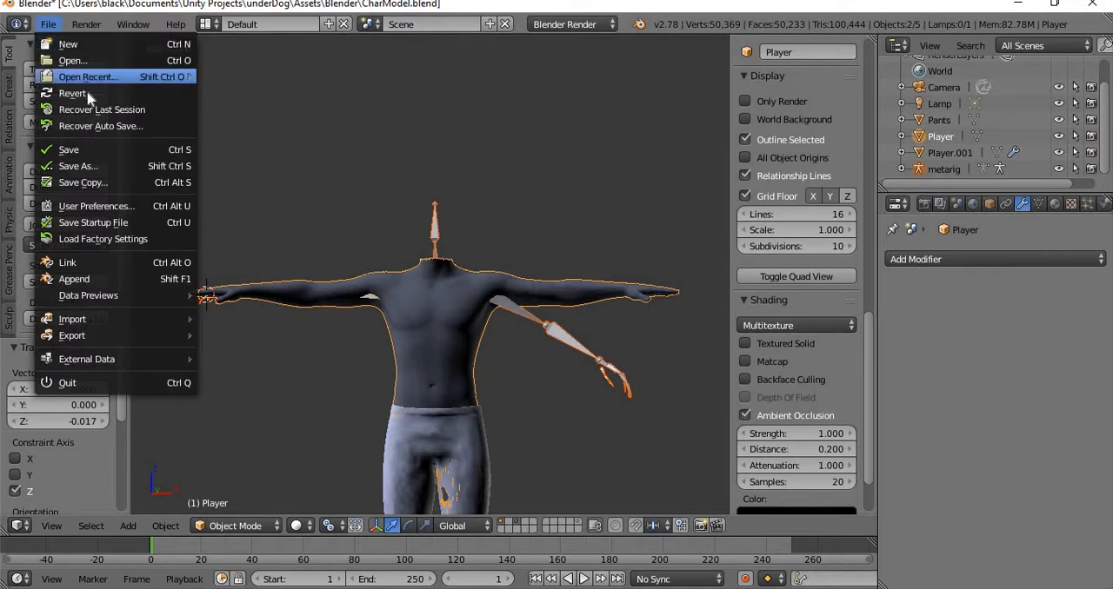
click(102, 150)
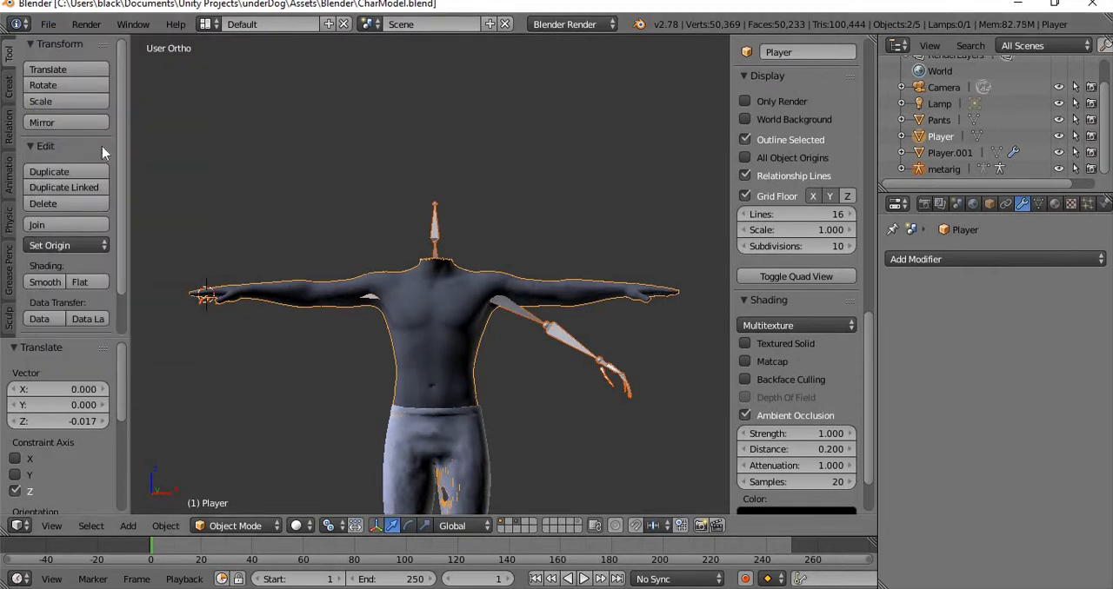
Make the metarig the active object and parent the Player mesh to it with automatic weights.
shift+right_click(602, 355)
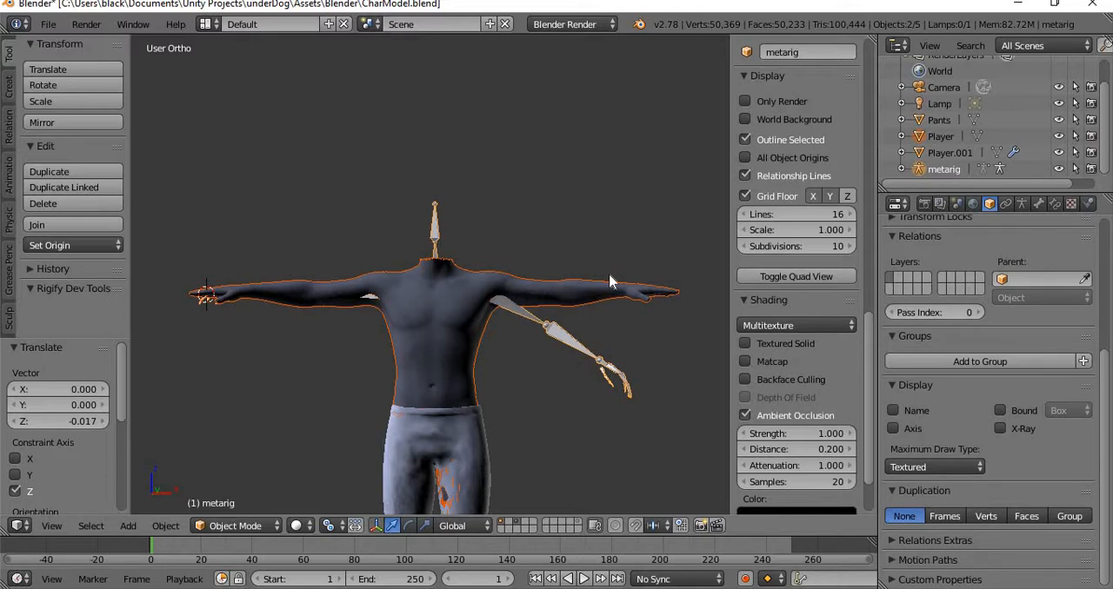
key(ctrl+p)
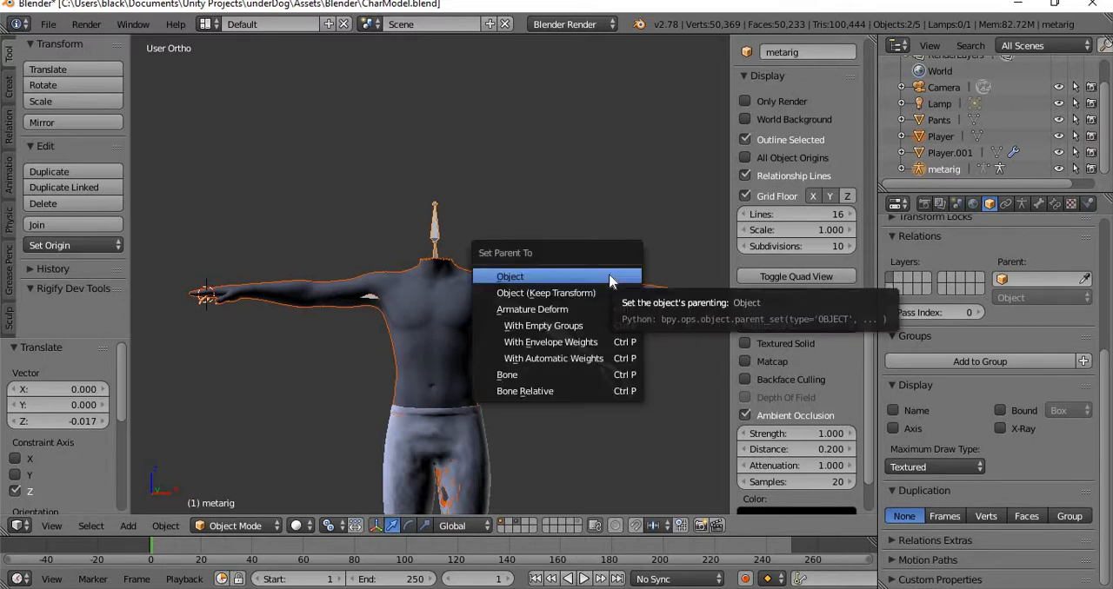
click(614, 360)
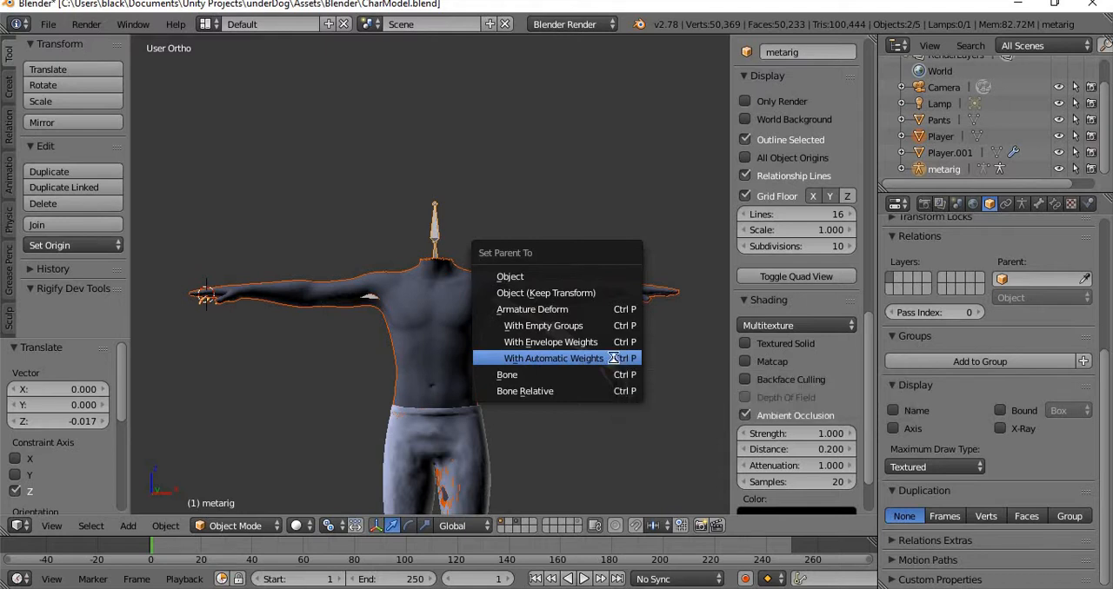
Examine the torso, neck opening and shoulders of the parented body from the front and above.
scroll(464, 294, up, 5)
scroll(464, 294, down, 4)
scroll(465, 293, up, 3)
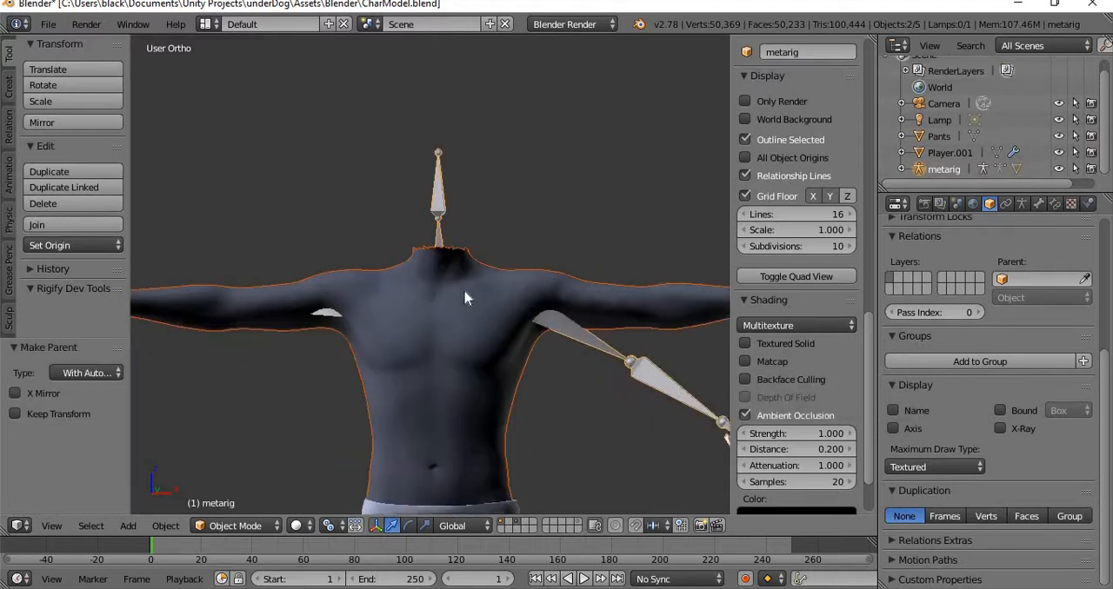
scroll(464, 294, down, 3)
middle_drag(393, 292, 444, 353)
scroll(443, 354, up, 4)
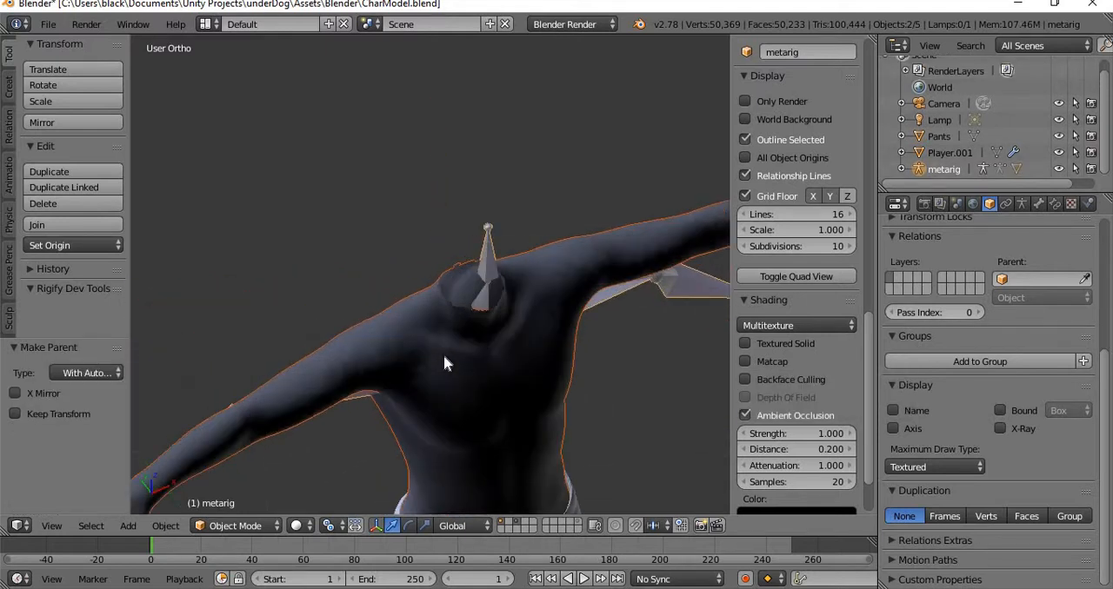
shift+middle_drag(463, 306, 431, 230)
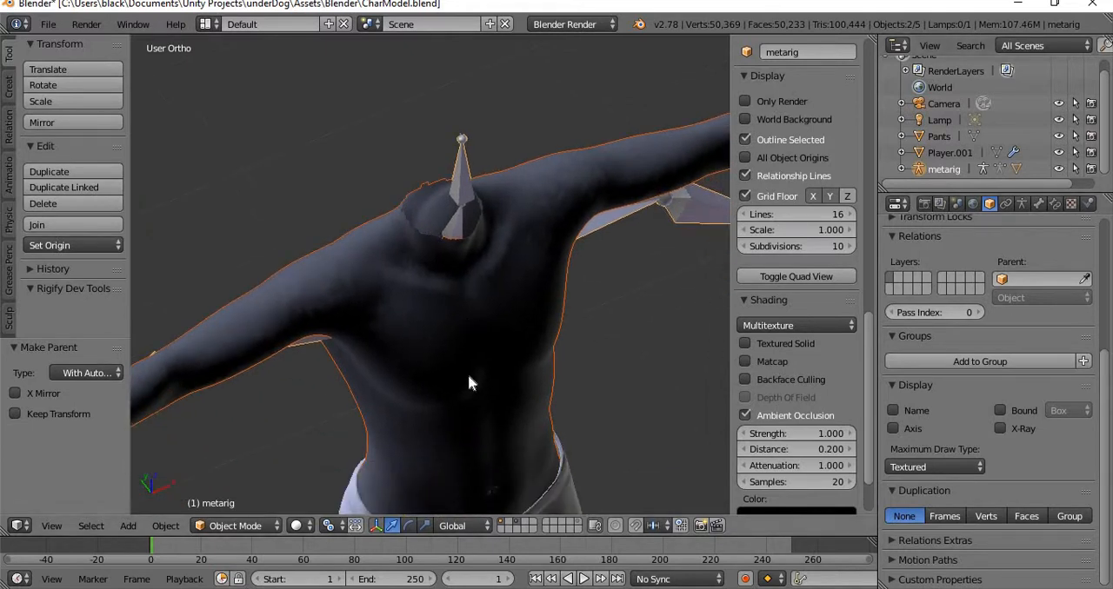
Select only the Player body mesh and switch it to Weight Paint mode.
right_click(413, 319)
scroll(413, 319, down, 3)
scroll(458, 328, up, 2)
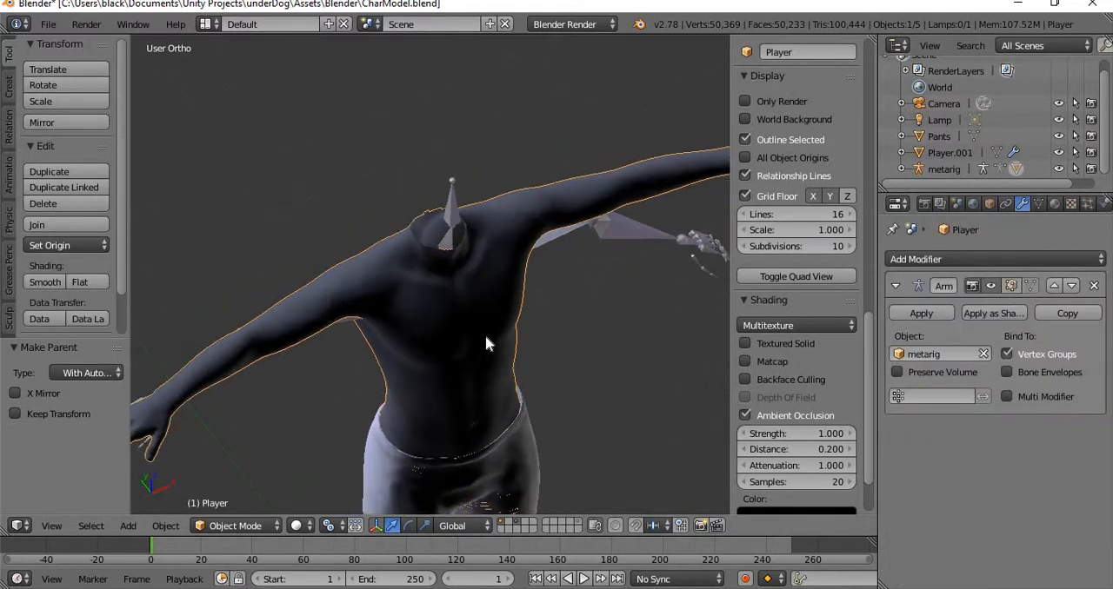
scroll(526, 374, down, 2)
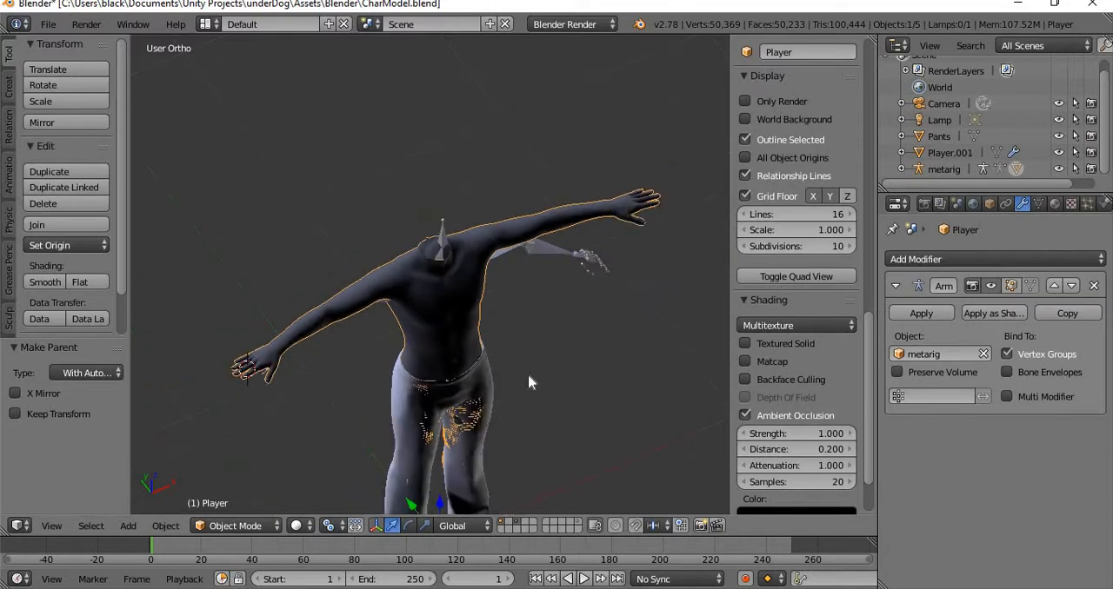
scroll(546, 373, up, 3)
middle_drag(576, 376, 496, 335)
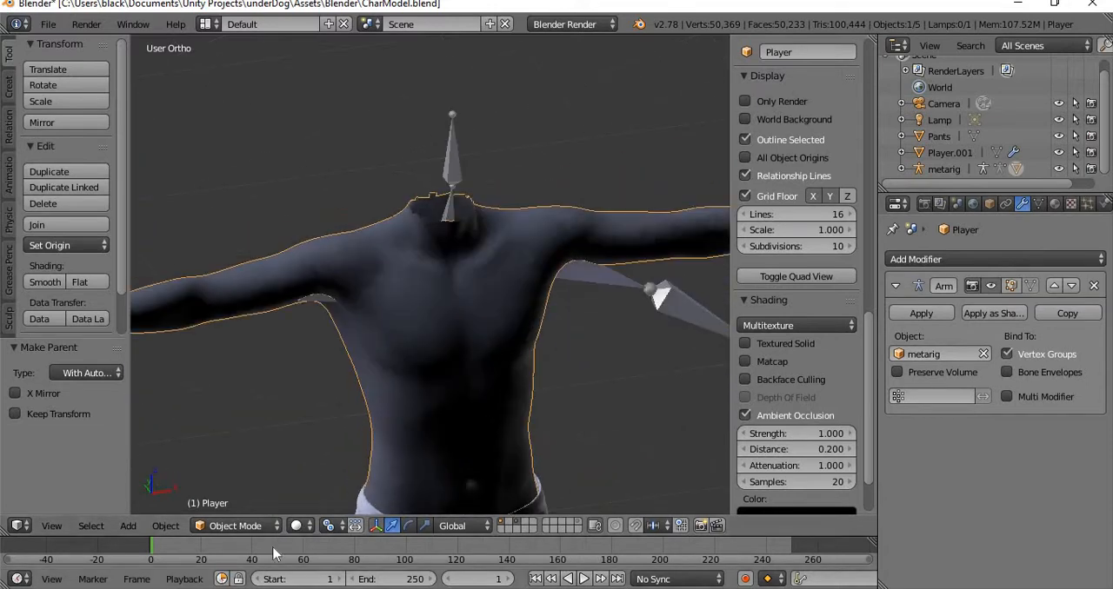
click(235, 526)
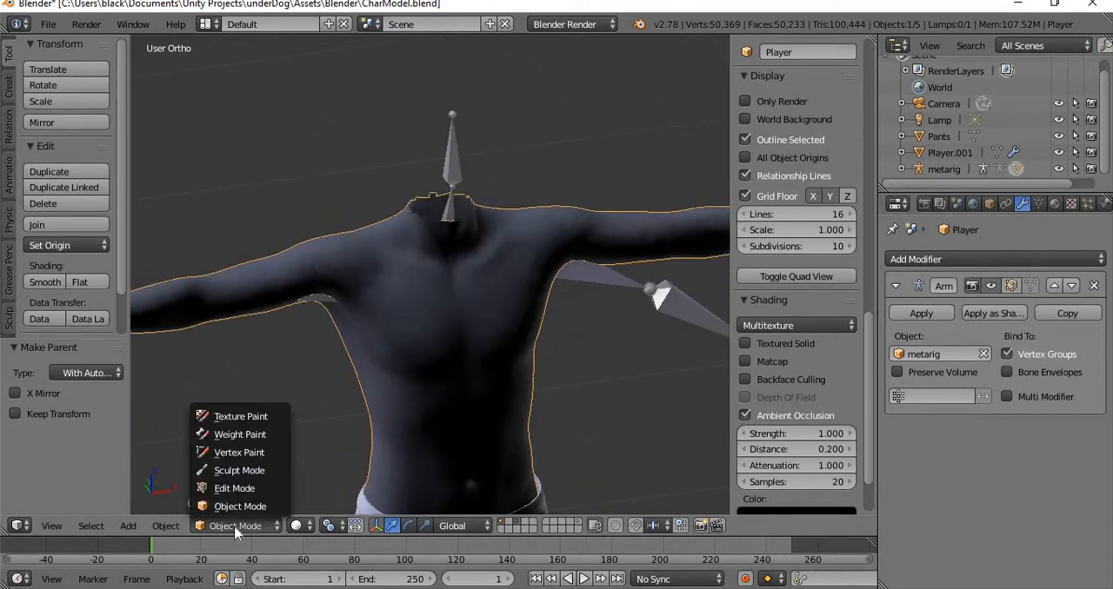
click(267, 435)
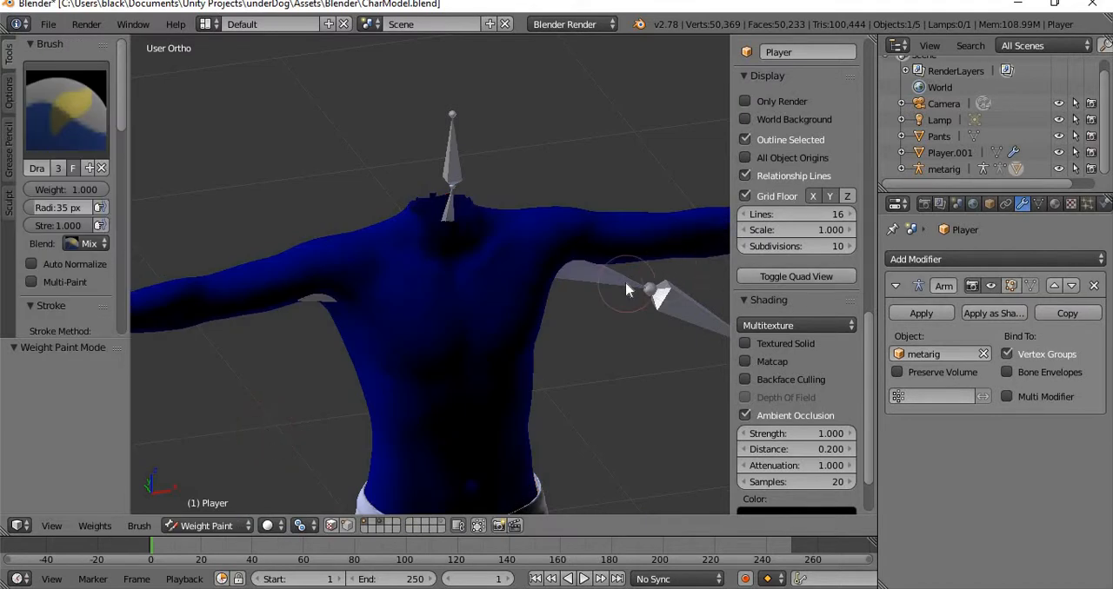
Expand the metarig hierarchy through Armature.001 and hips to reach the spine and thigh bones.
click(901, 169)
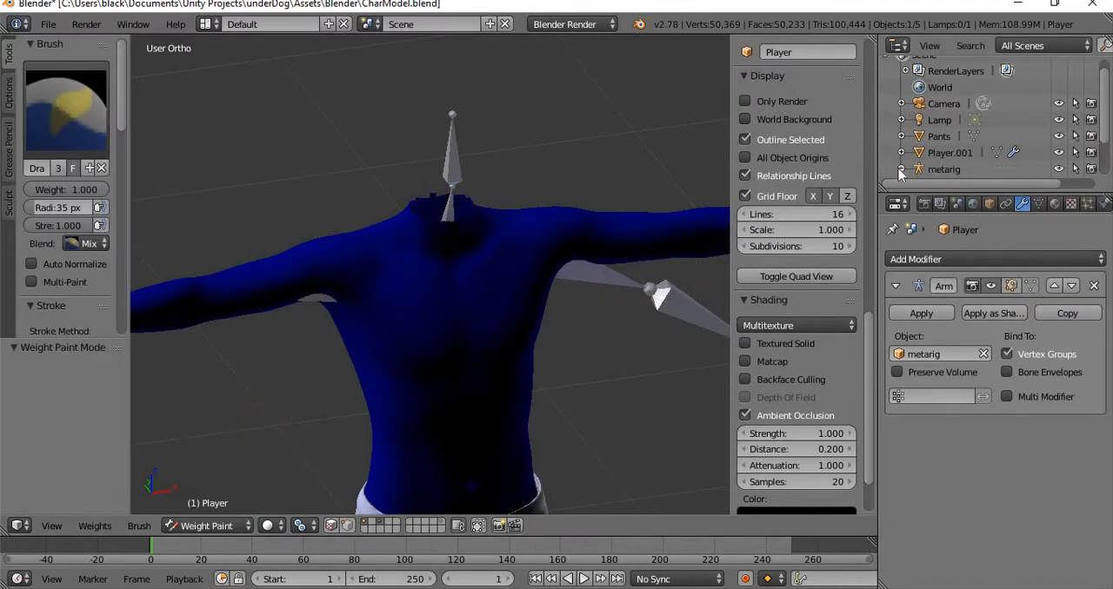
scroll(904, 169, down, 3)
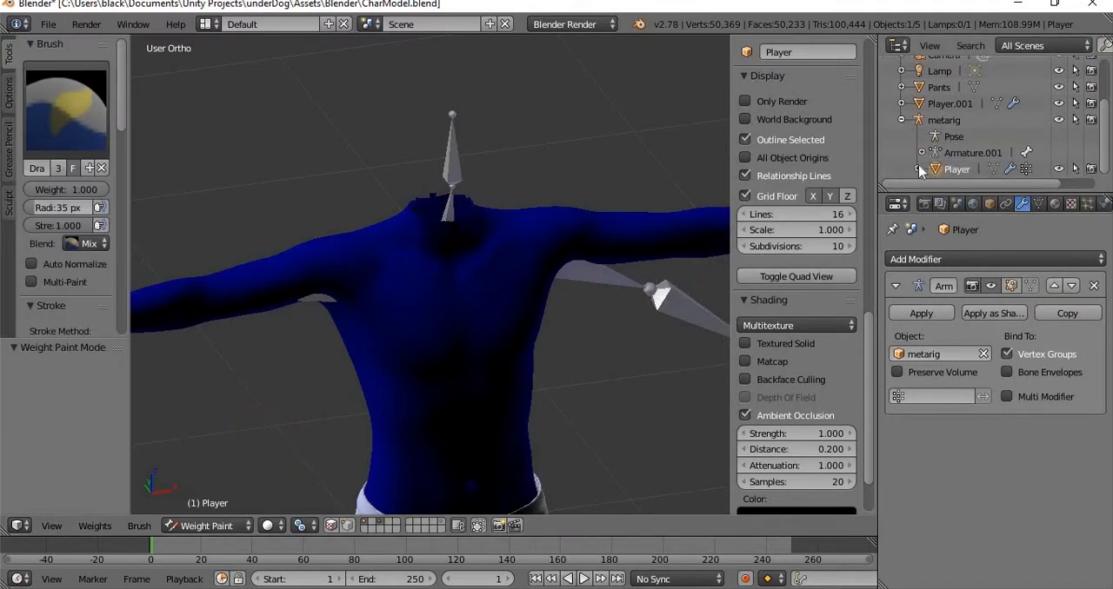
click(921, 153)
scroll(923, 156, down, 1)
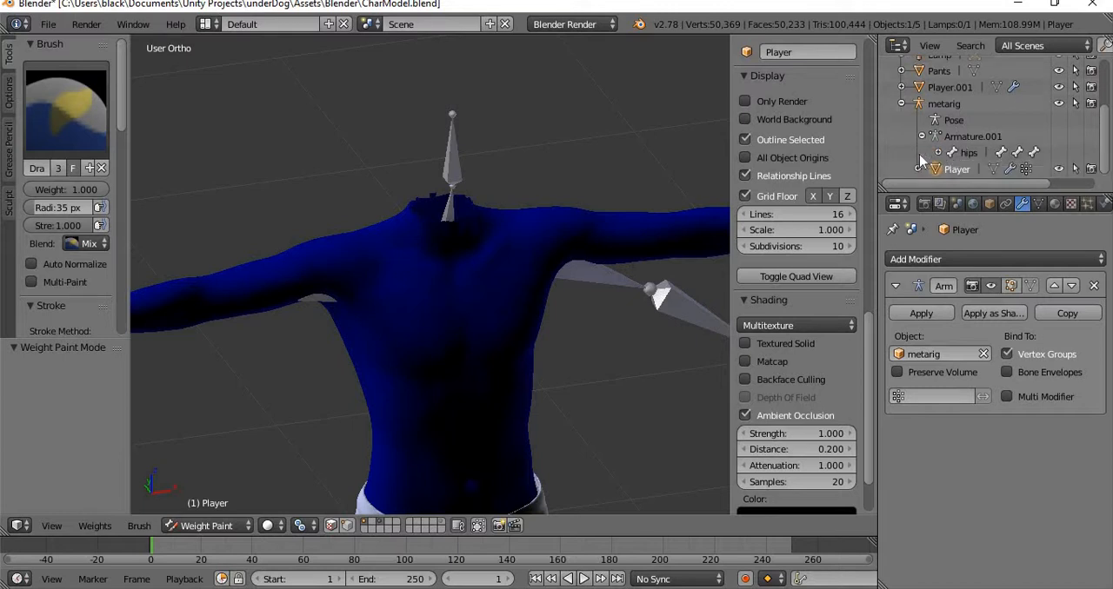
click(937, 153)
scroll(937, 153, down, 3)
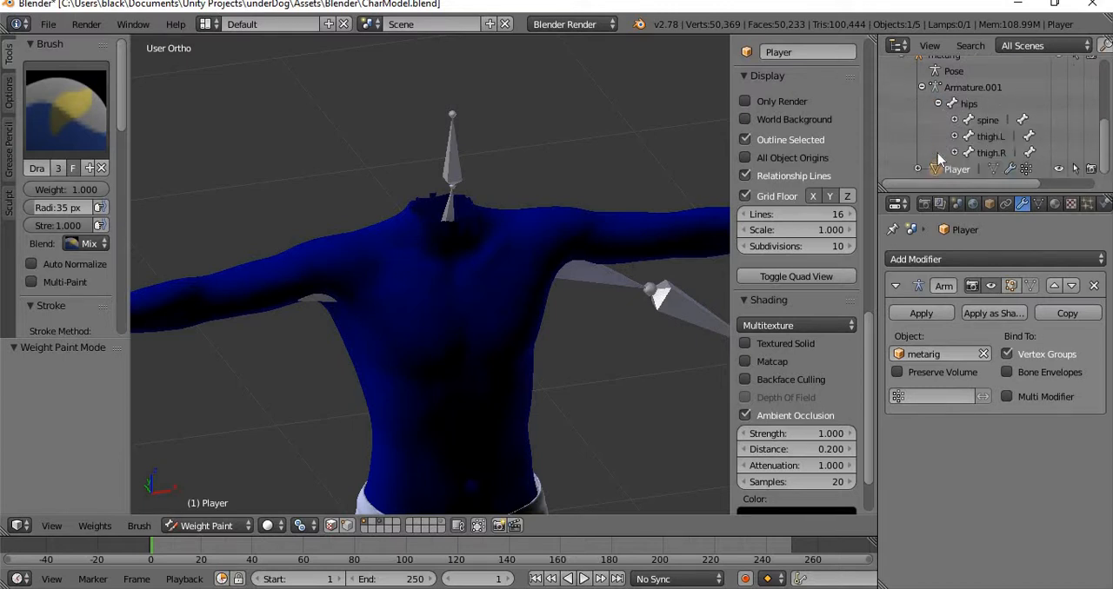
Try the spine bone with the metarig in Pose Mode, and return to weight painting the Player mesh.
click(993, 126)
scroll(602, 341, down, 4)
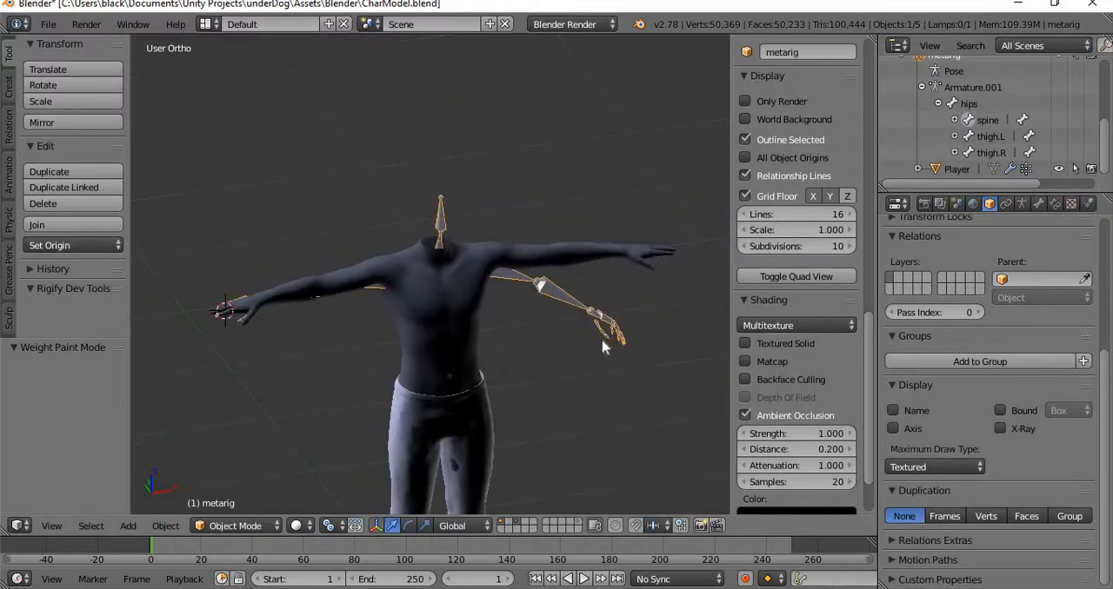
click(235, 527)
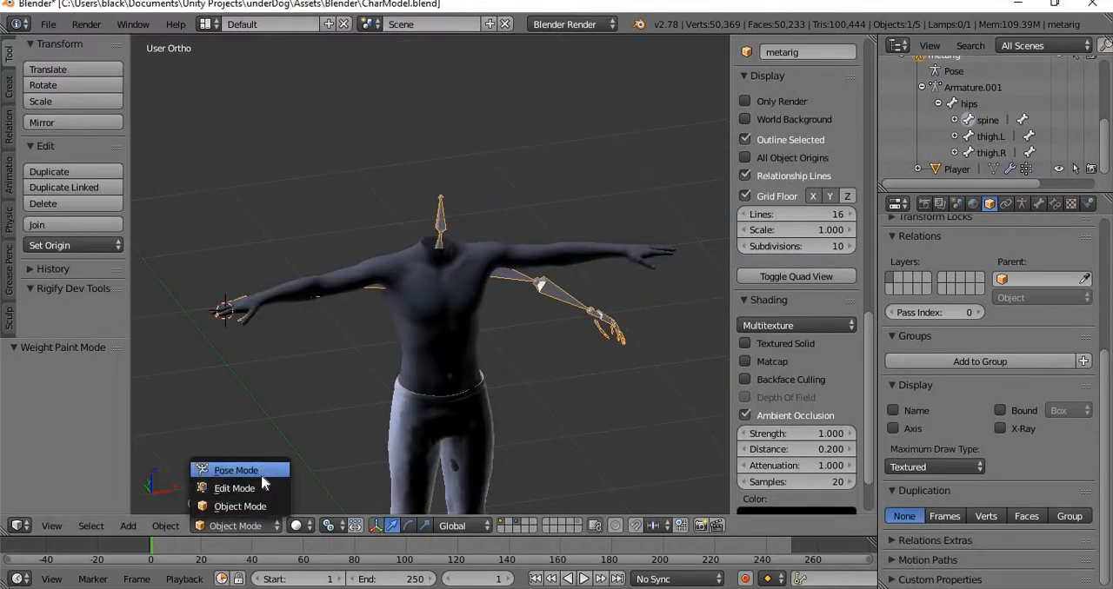
click(257, 471)
click(212, 526)
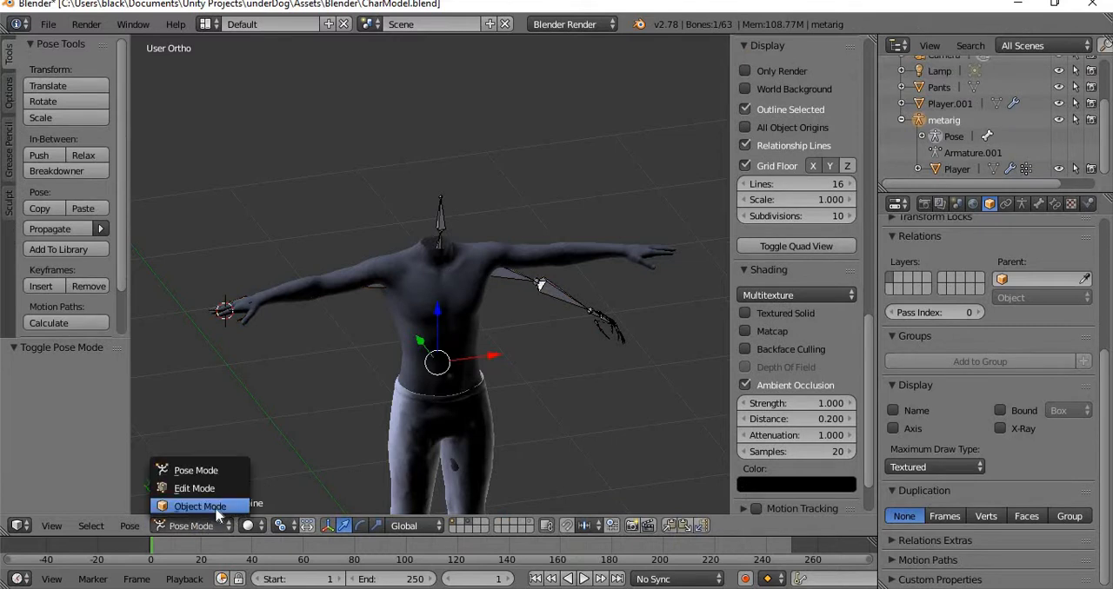
click(217, 507)
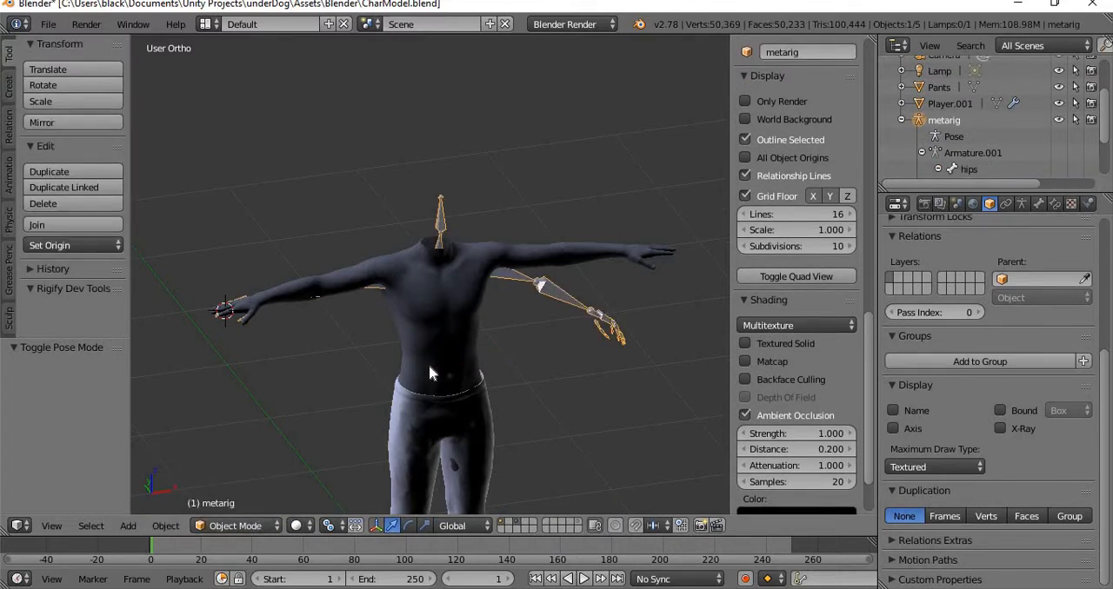
right_click(443, 340)
scroll(408, 379, up, 3)
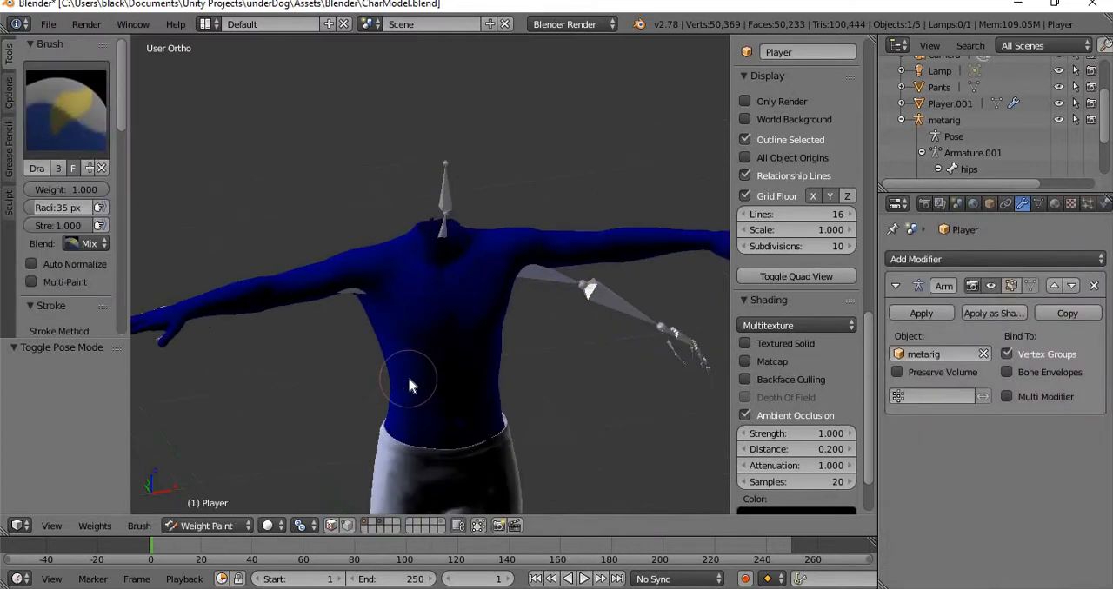
Expand the spine and chest bones, try picking the chest bone, and return to weight painting the Player mesh.
scroll(442, 352, down, 1)
scroll(963, 165, down, 3)
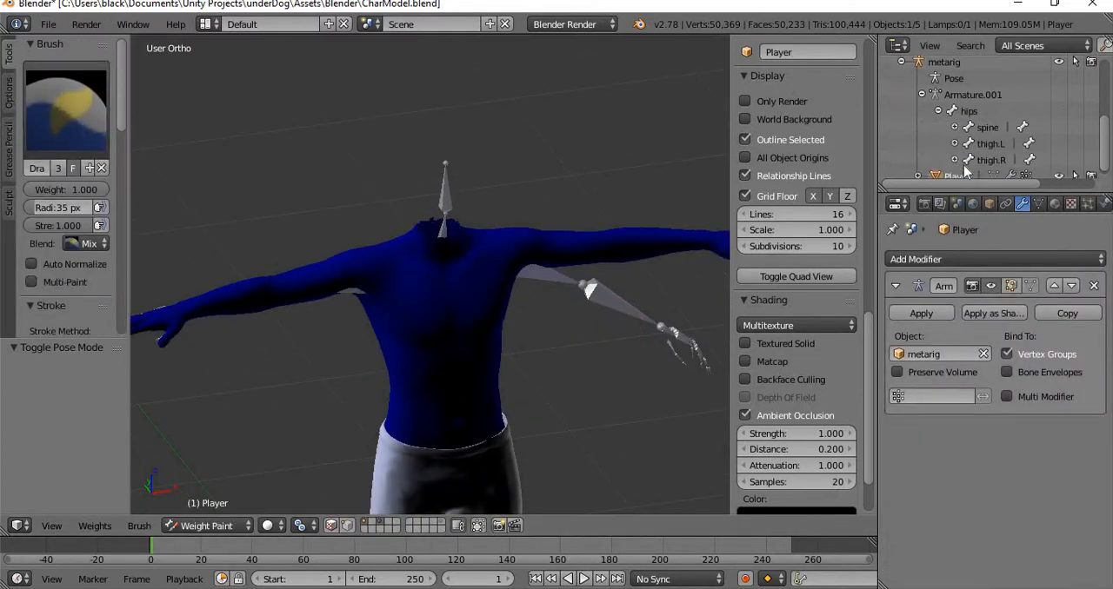
scroll(967, 154, down, 1)
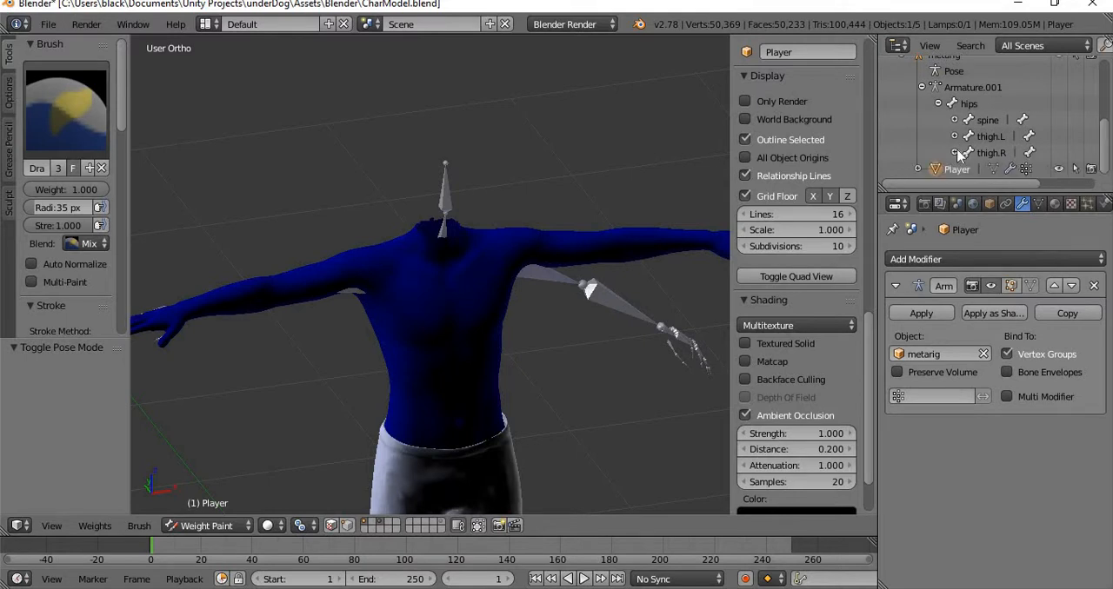
click(955, 120)
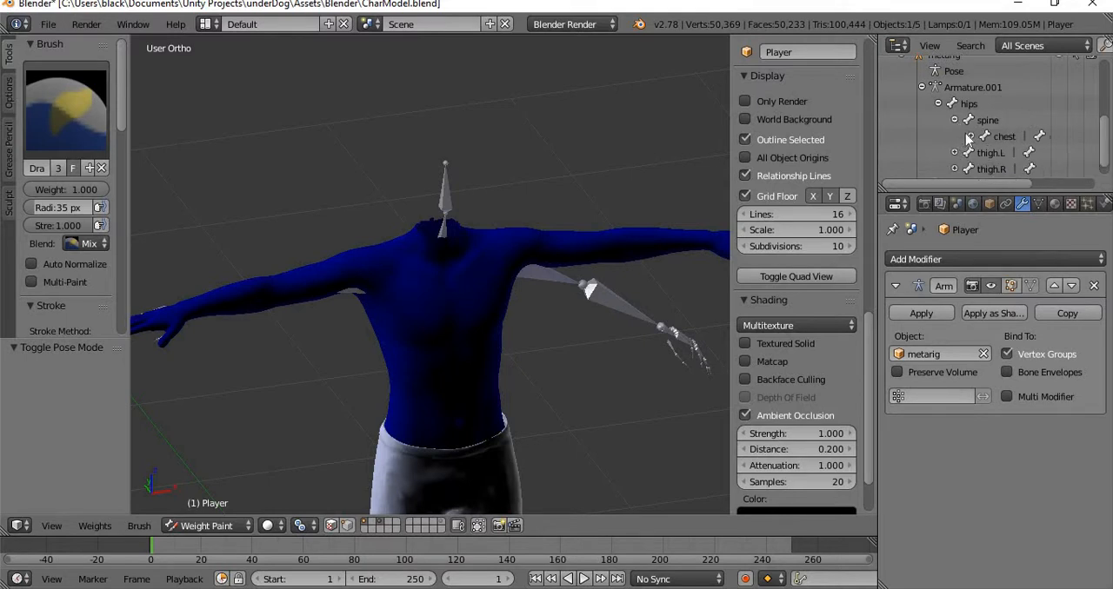
click(991, 137)
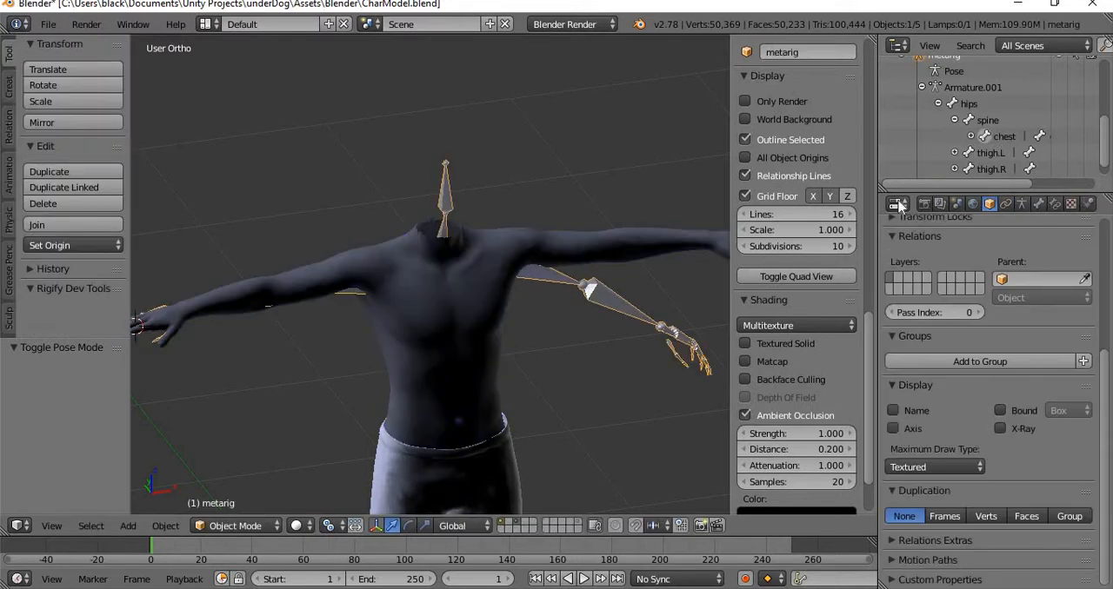
click(265, 527)
click(265, 527)
click(970, 137)
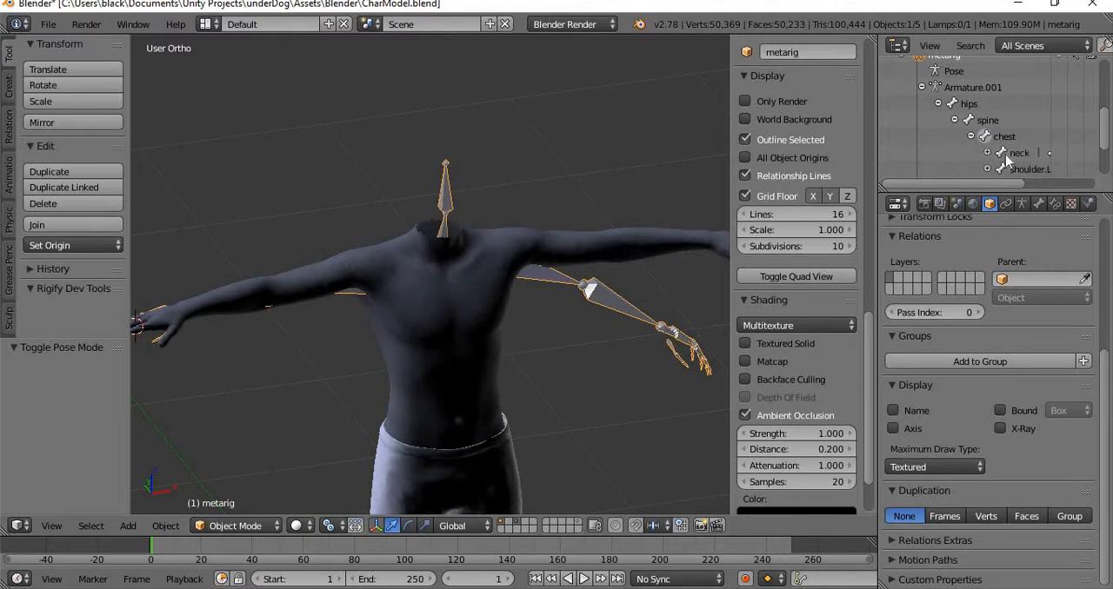
click(427, 299)
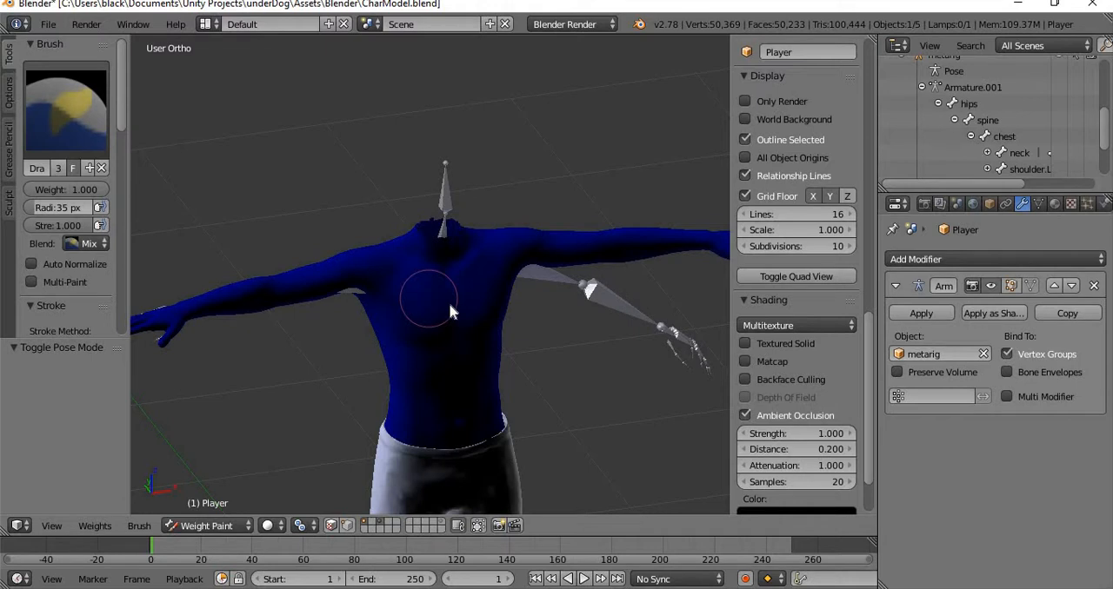
Rotate the upper_arm.R bone by about 6.147° and toggle the Armature modifier's Vertex Groups binding off and back on.
key(r)
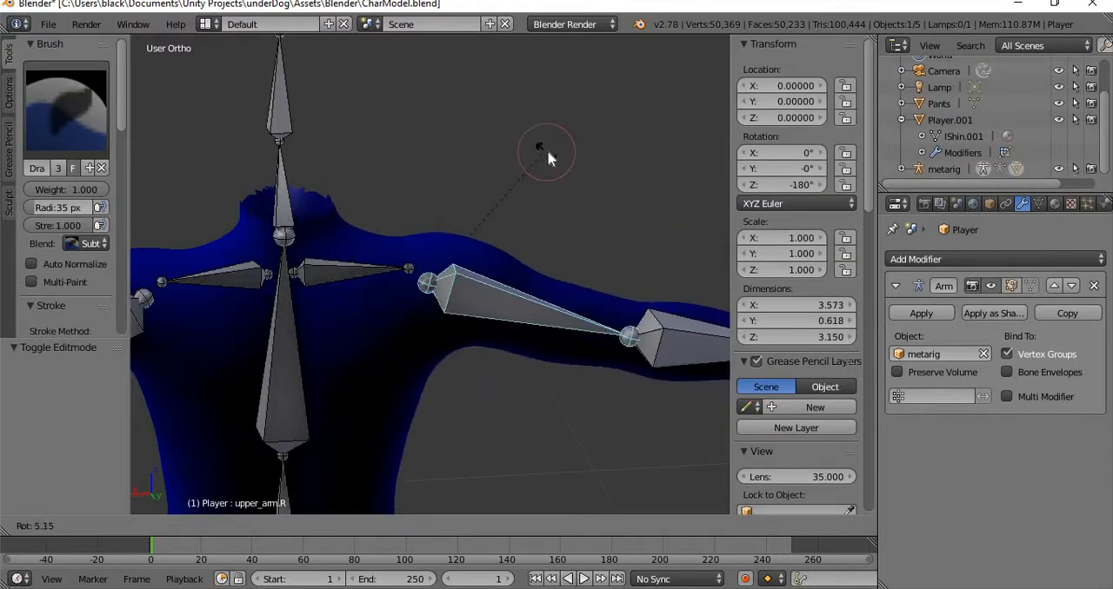
click(546, 155)
mouse_move(596, 214)
middle_down()
mouse_move(243, 233)
mouse_move(209, 199)
mouse_move(243, 217)
middle_up()
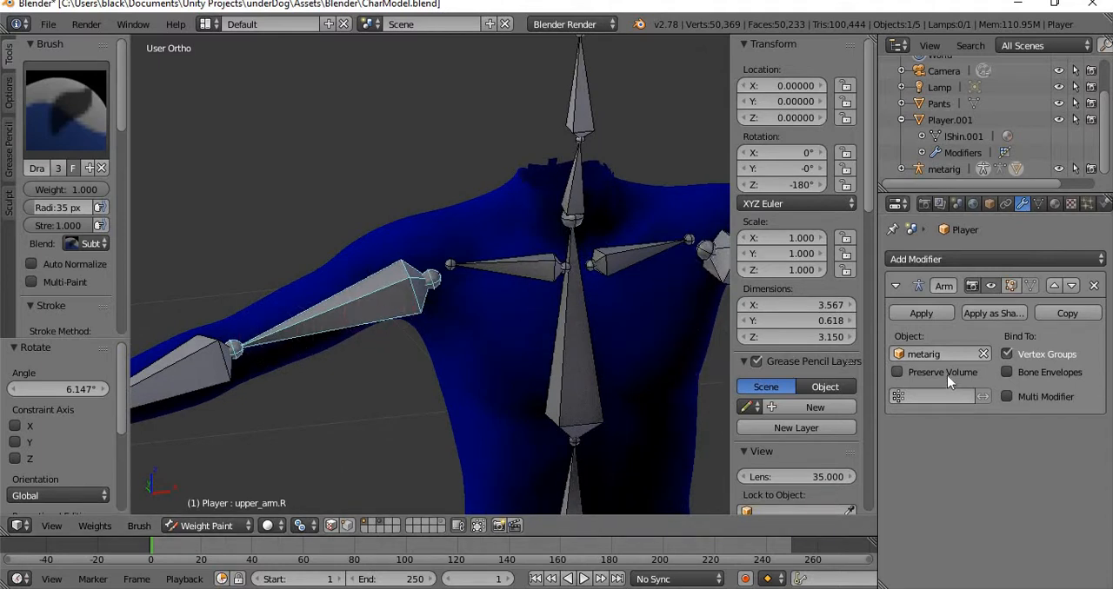
click(1029, 359)
click(1030, 362)
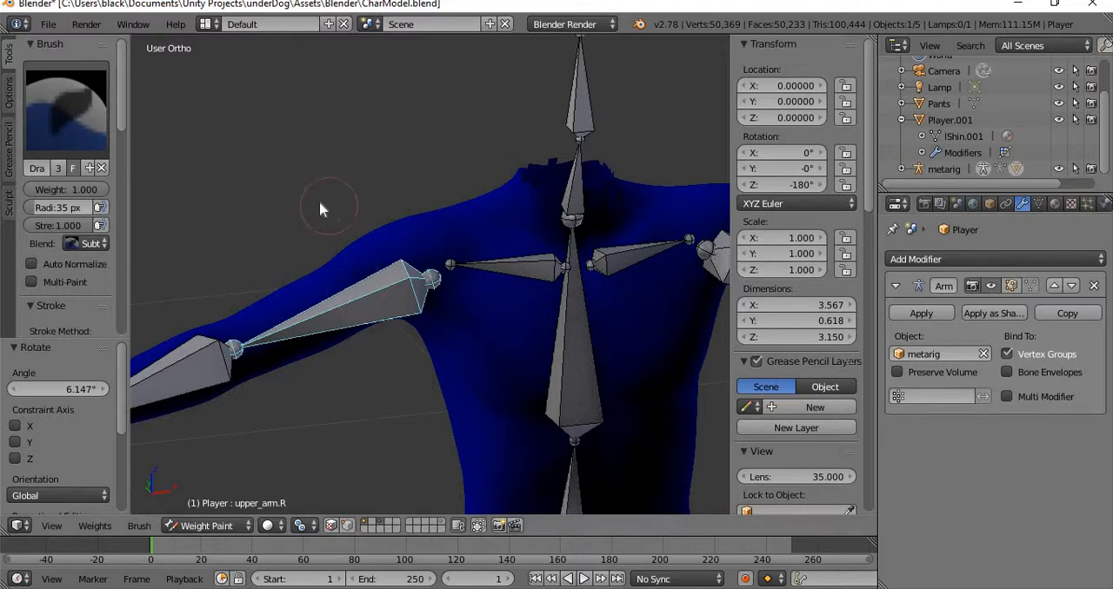
Look through the object, world and scene properties for the settings that control the Player mesh's bone weights.
scroll(322, 204, down, 4)
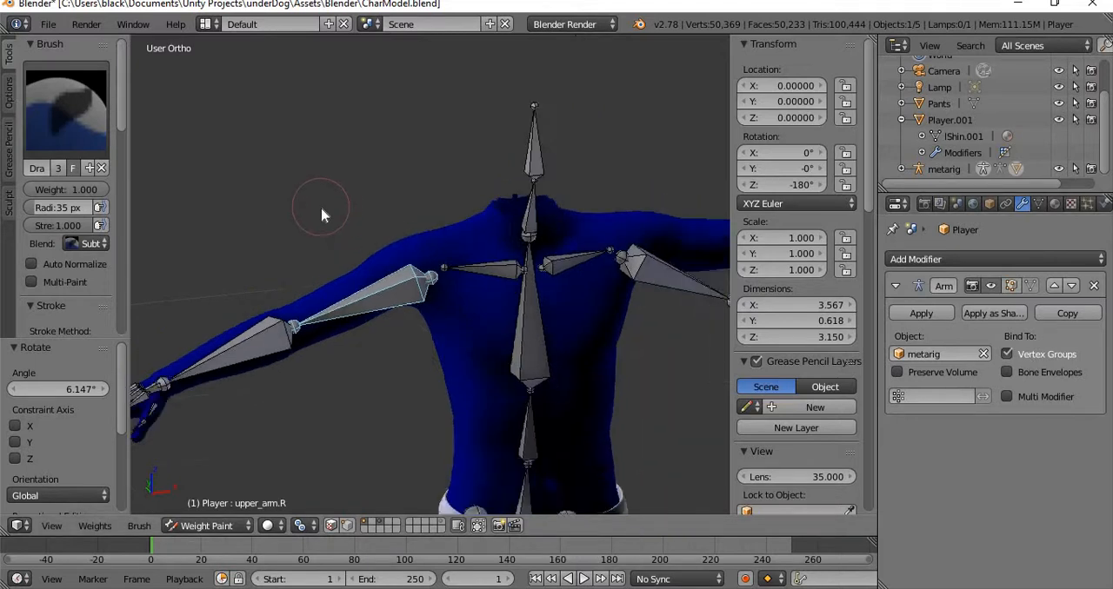
click(1006, 204)
click(989, 203)
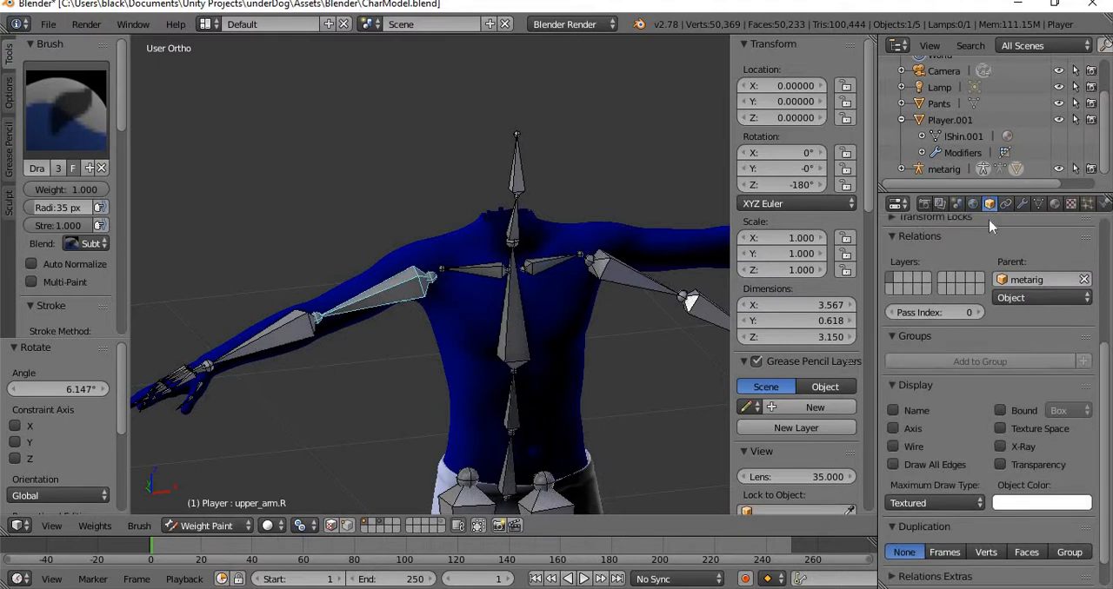
click(973, 204)
scroll(944, 457, down, 5)
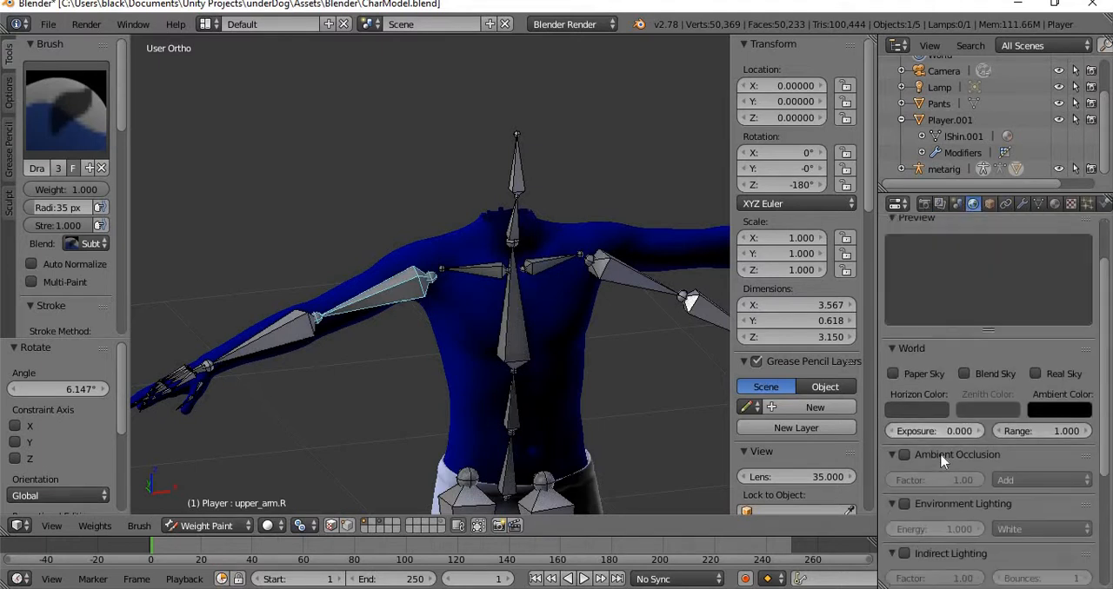
click(956, 203)
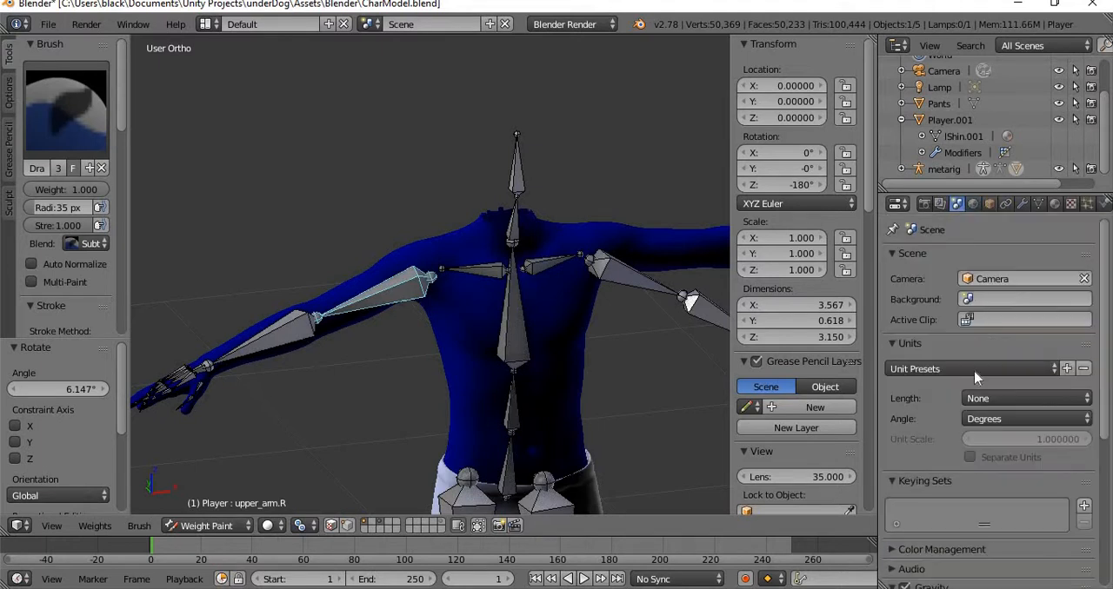
scroll(952, 397, down, 5)
scroll(933, 366, up, 5)
click(1021, 206)
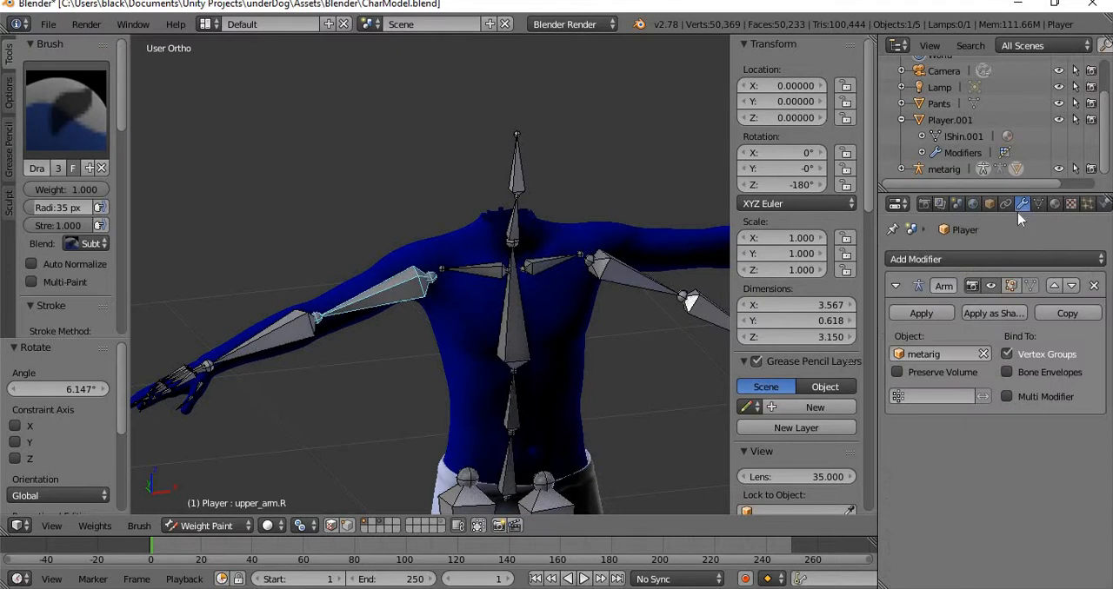
Make shoulder.R the active vertex group of the Player mesh and examine its weights around the shoulder and chest.
click(1039, 204)
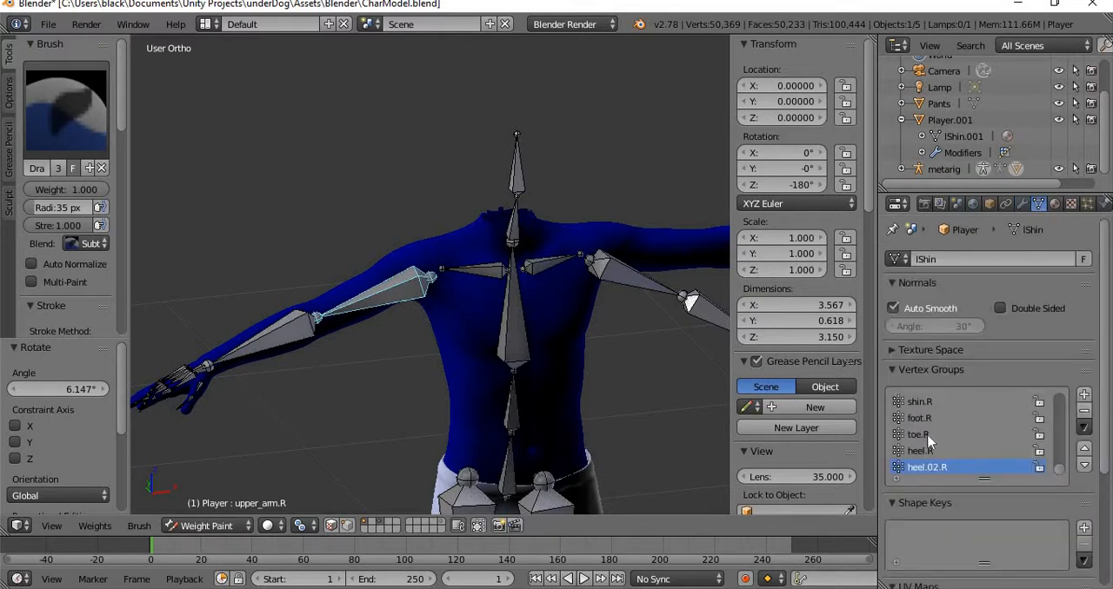
scroll(932, 431, up, 5)
scroll(932, 435, up, 10)
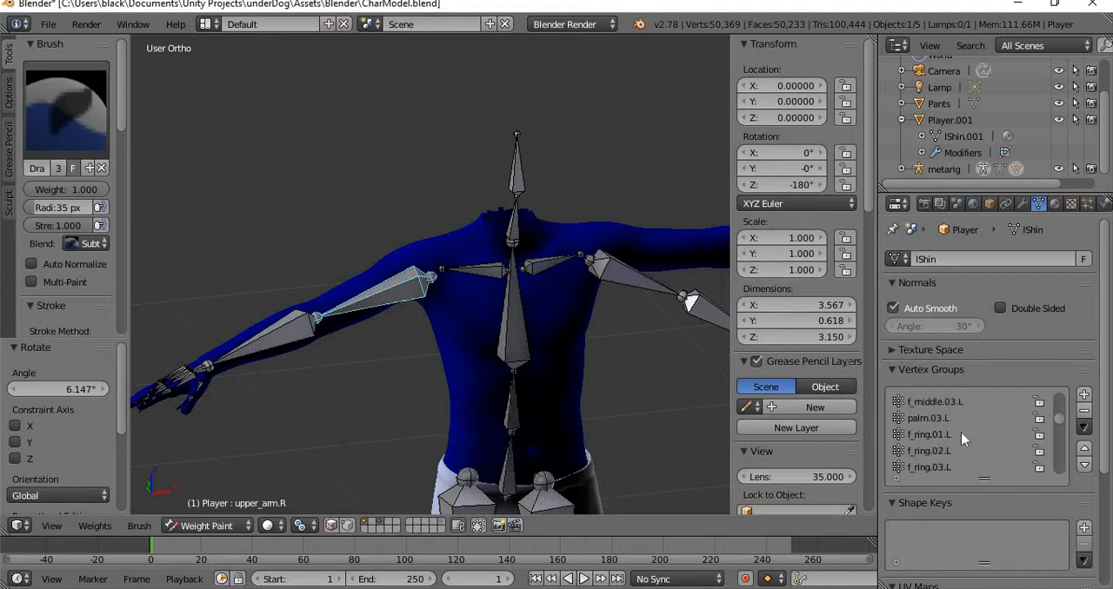
scroll(961, 432, down, 6)
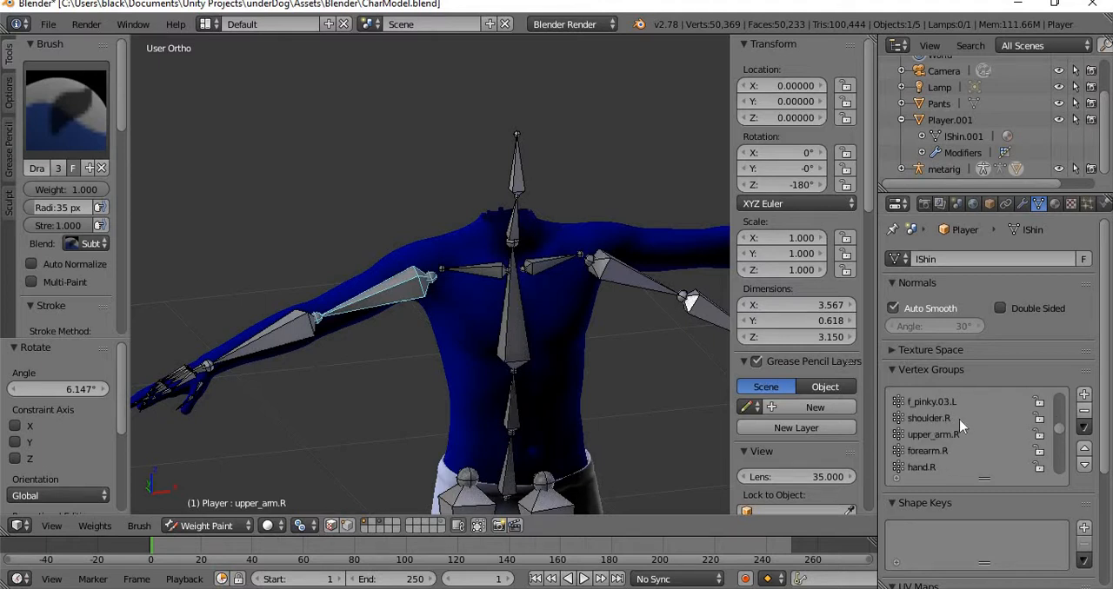
click(957, 417)
scroll(484, 322, up, 6)
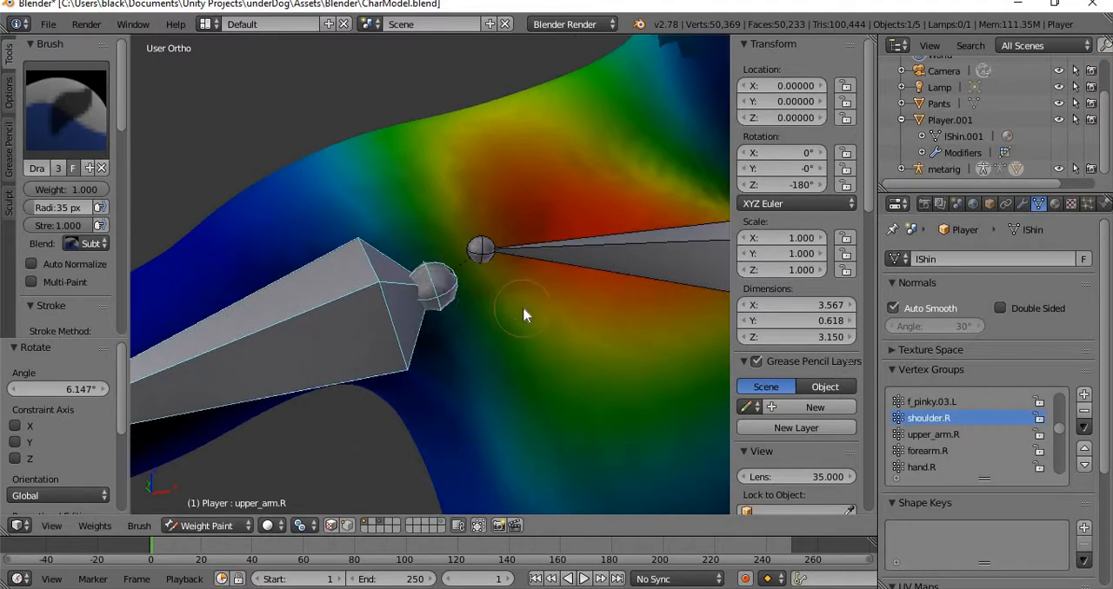
scroll(524, 315, down, 3)
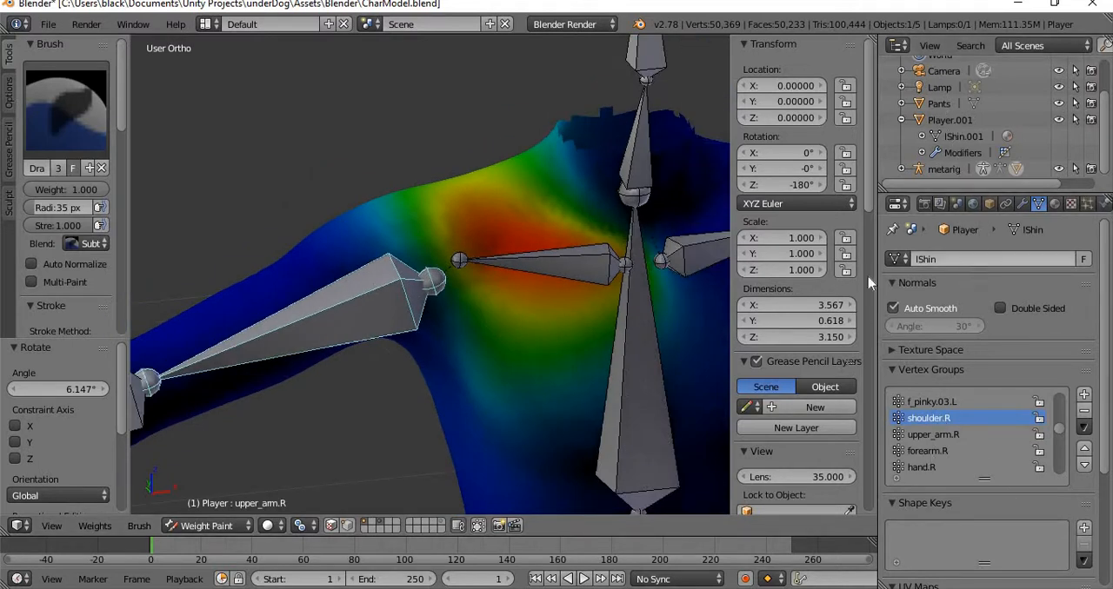
scroll(591, 338, down, 3)
scroll(591, 339, up, 4)
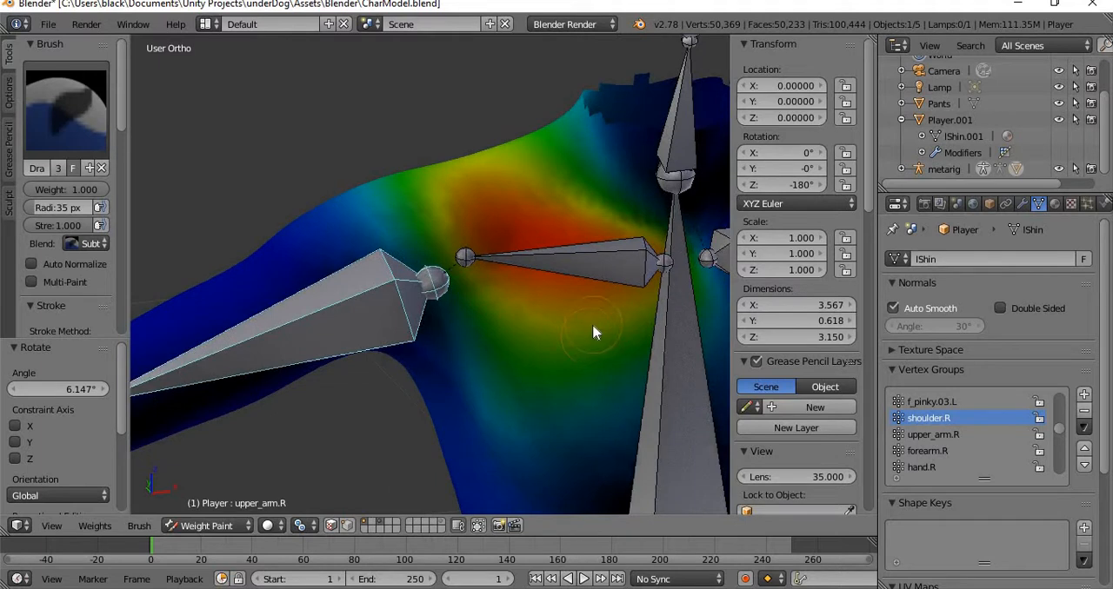
mouse_move(594, 333)
middle_down()
mouse_move(348, 335)
mouse_move(423, 328)
mouse_move(454, 255)
middle_up()
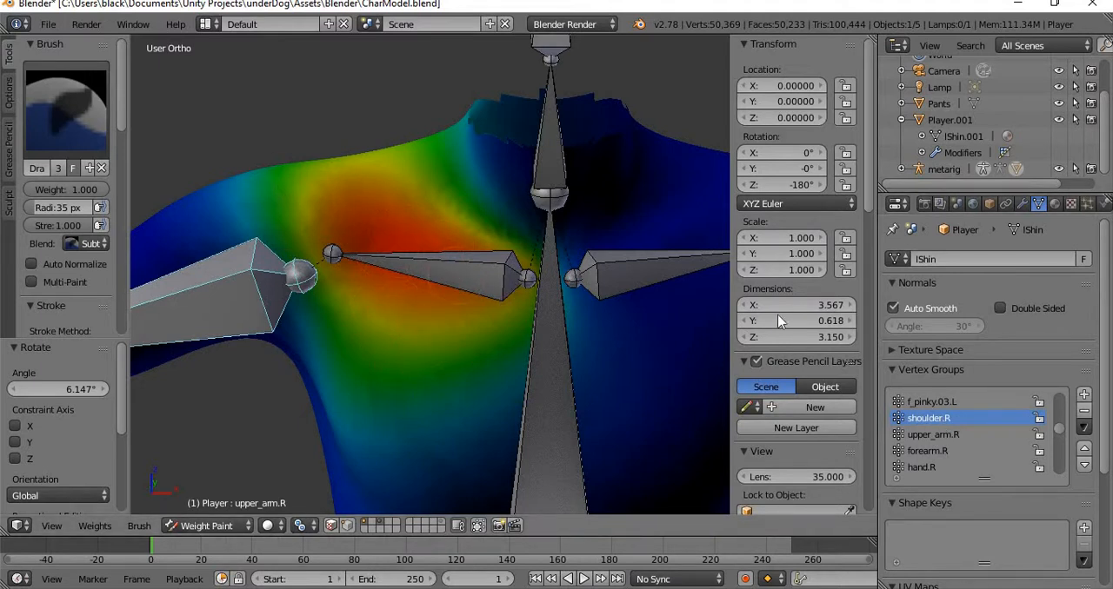
Select the shoulder.R bone and rotate it by about -15.704° to test how the shoulder deforms.
scroll(783, 321, down, 2)
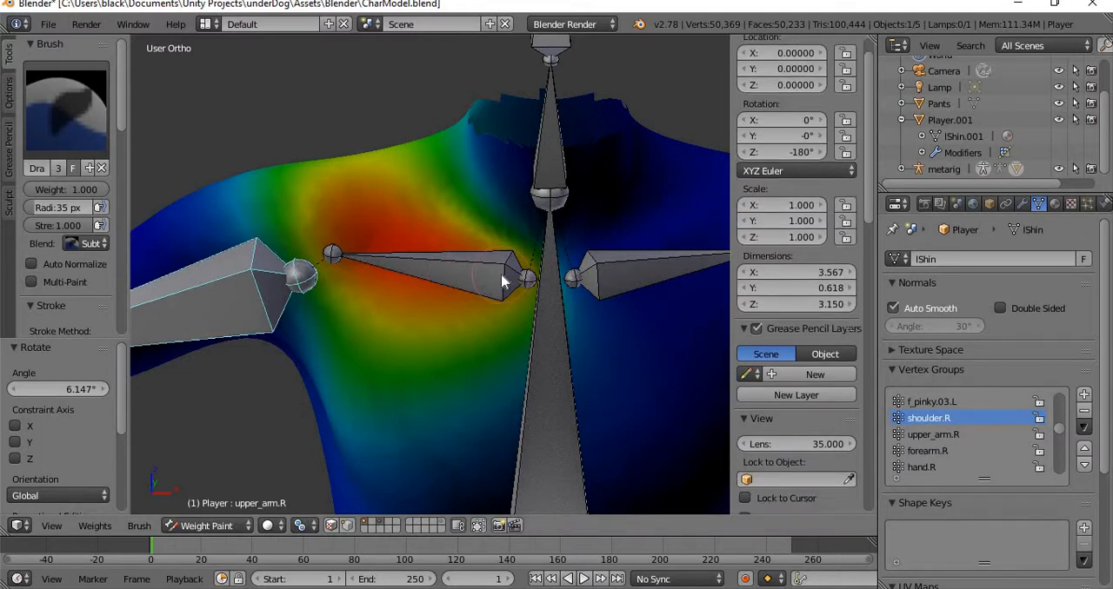
right_click(503, 281)
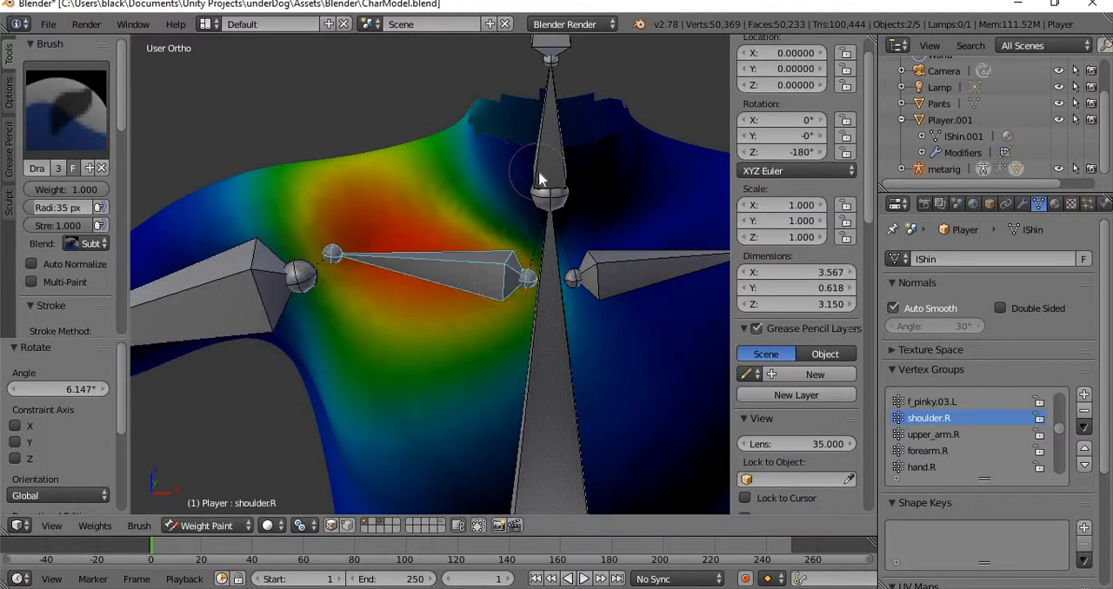
middle_drag(541, 184, 435, 252)
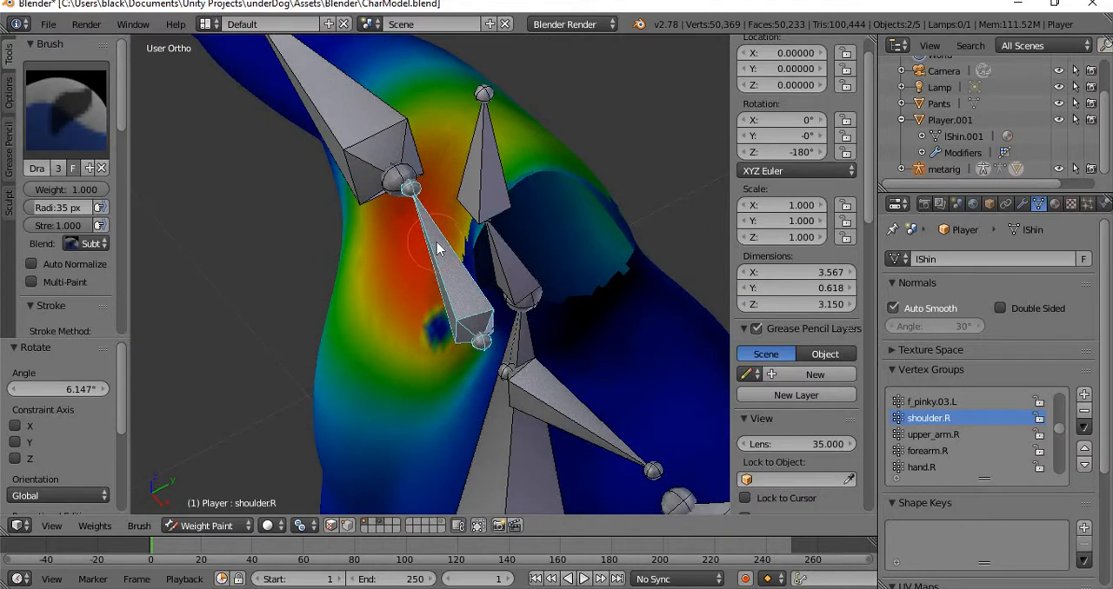
key(r)
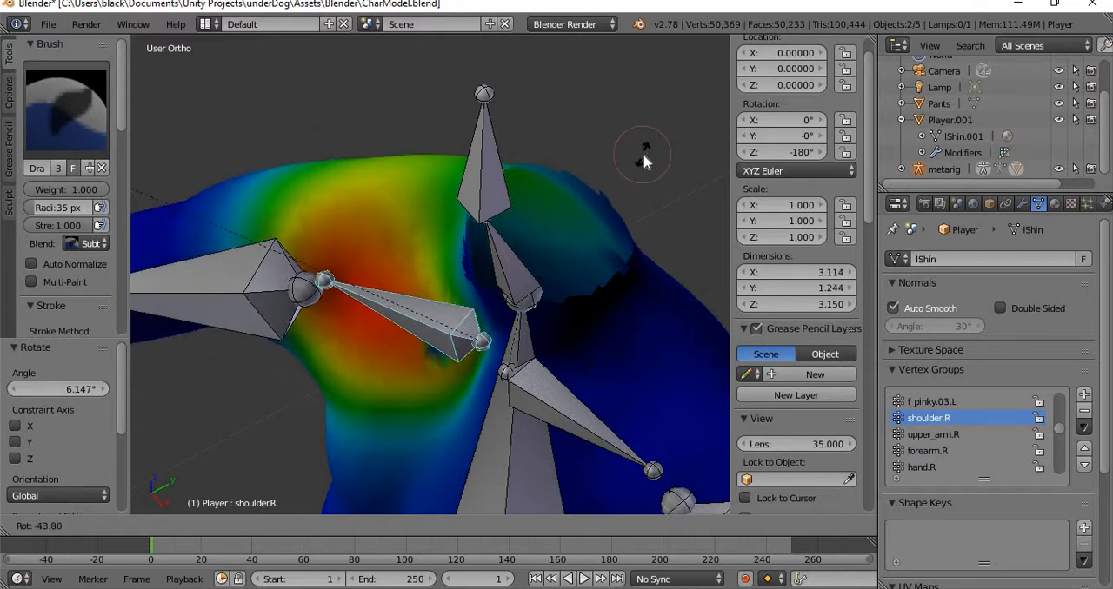
click(315, 263)
middle_drag(308, 268, 493, 308)
scroll(491, 299, up, 3)
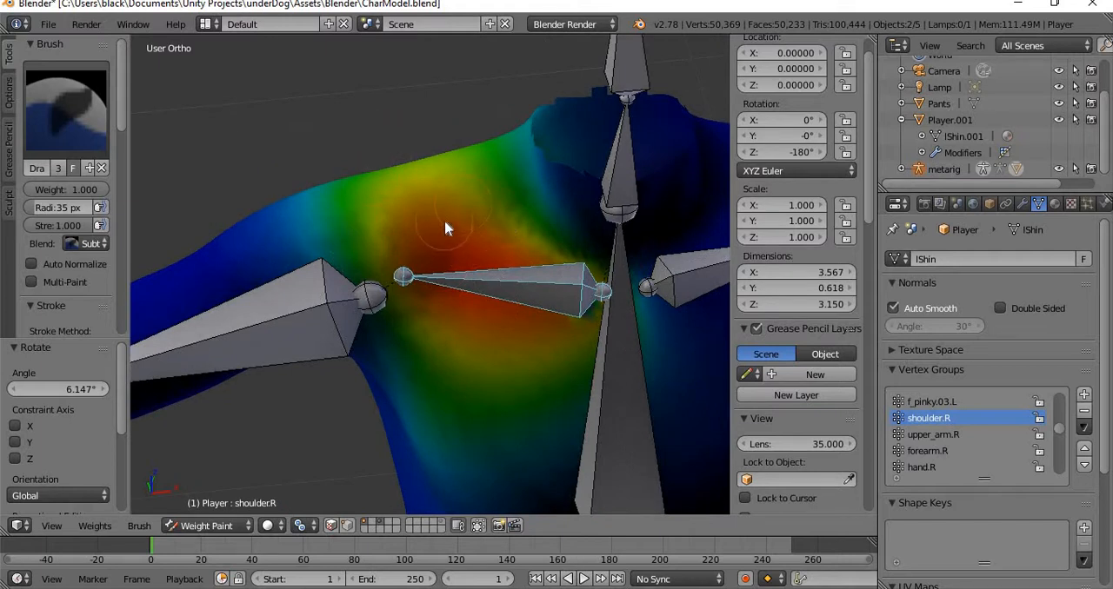
key(r)
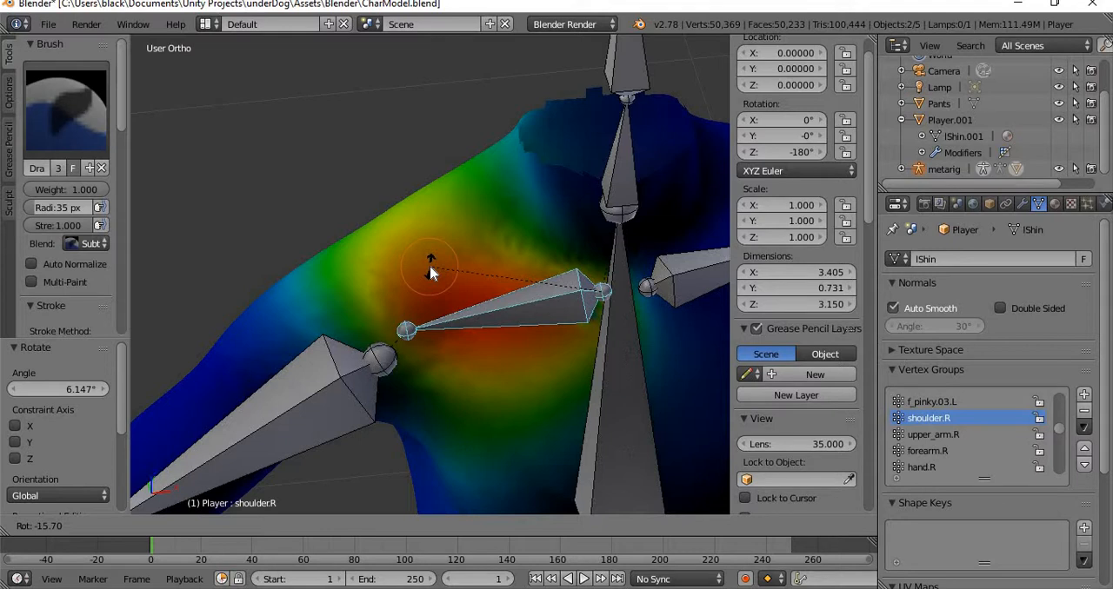
click(430, 264)
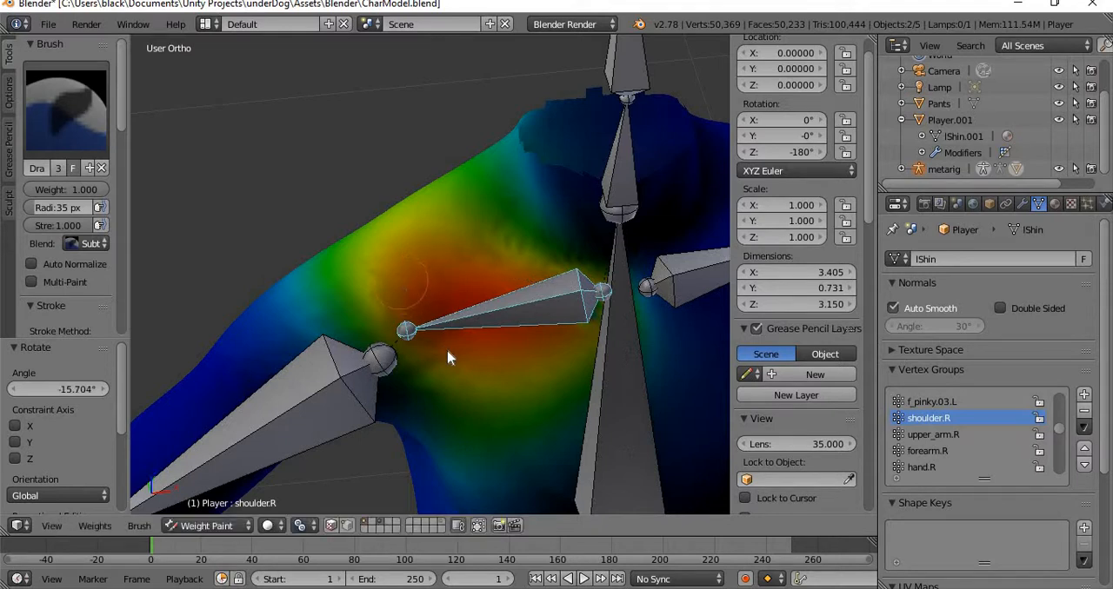
Paint with the Subtract brush at weight 1.000 to remove shoulder.R weight from the upper arm, shoulder and chest.
mouse_move(396, 282)
mouse_down()
mouse_move(391, 266)
mouse_move(373, 331)
mouse_move(340, 251)
mouse_move(308, 293)
mouse_move(308, 345)
mouse_move(385, 368)
mouse_move(425, 411)
mouse_up()
mouse_move(380, 342)
mouse_down()
mouse_move(336, 318)
mouse_move(367, 309)
mouse_up()
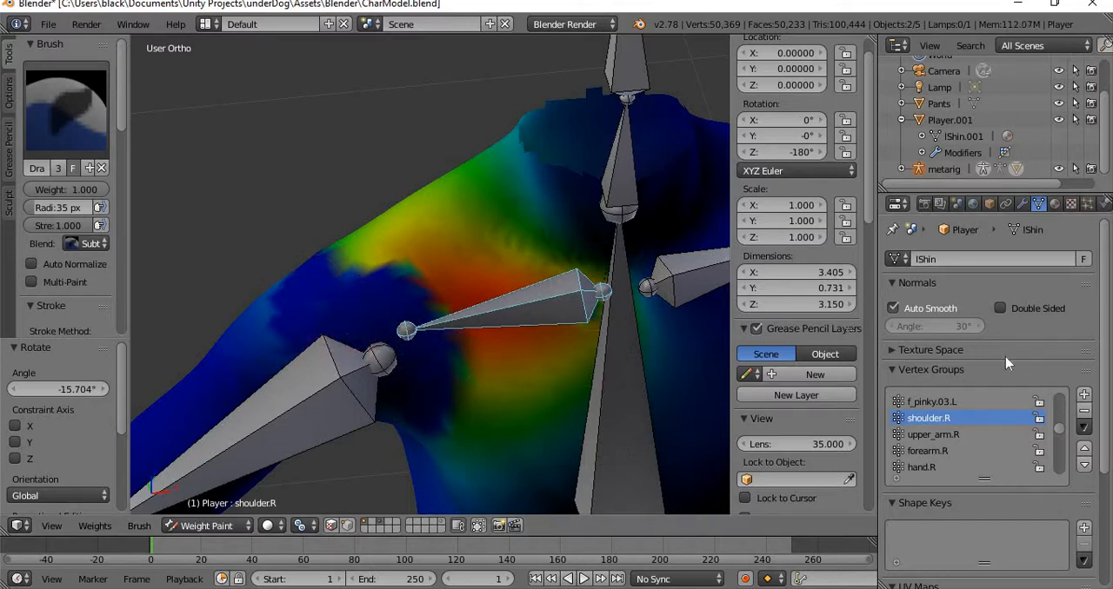
scroll(1013, 363, down, 5)
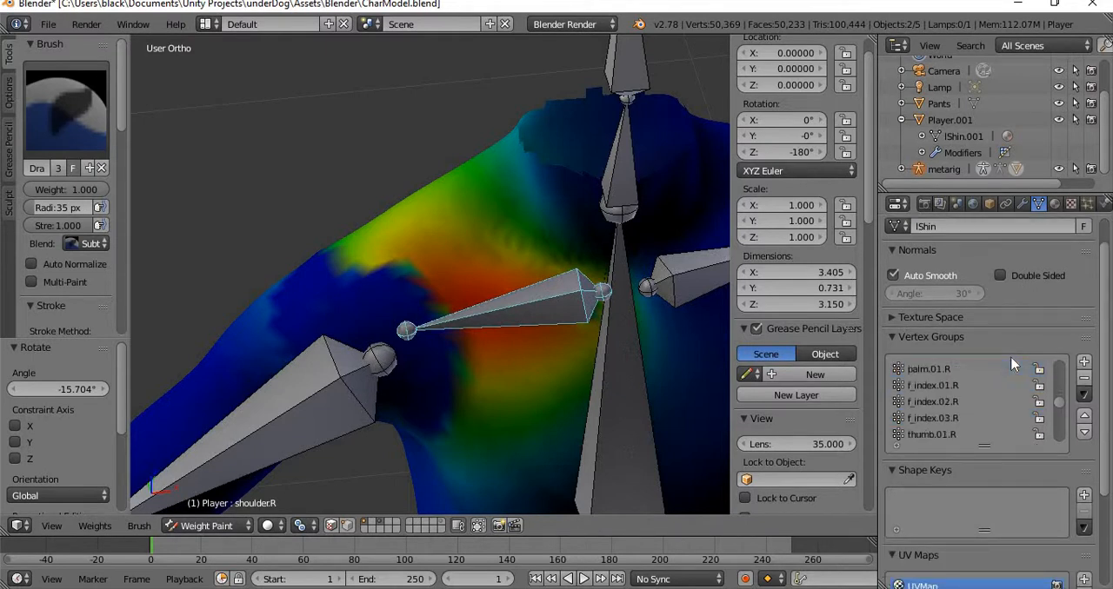
scroll(1100, 397, down, 4)
scroll(1100, 397, up, 5)
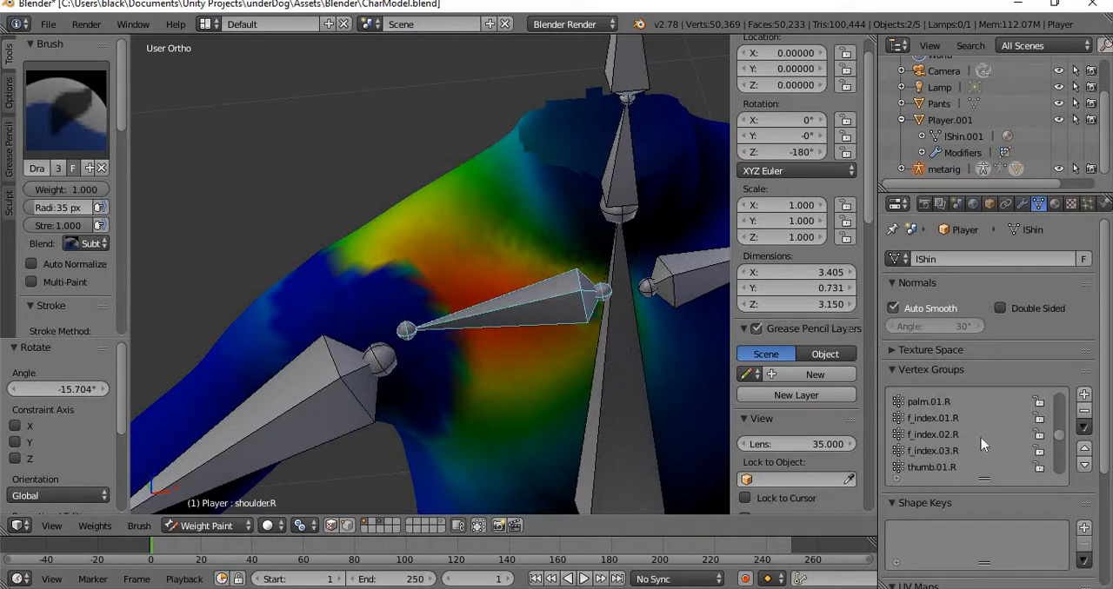
mouse_move(311, 222)
mouse_down()
mouse_move(380, 268)
mouse_move(385, 249)
mouse_move(345, 248)
mouse_move(405, 198)
mouse_move(498, 165)
mouse_move(522, 127)
mouse_move(395, 267)
mouse_move(398, 293)
mouse_move(481, 218)
mouse_move(416, 307)
mouse_up()
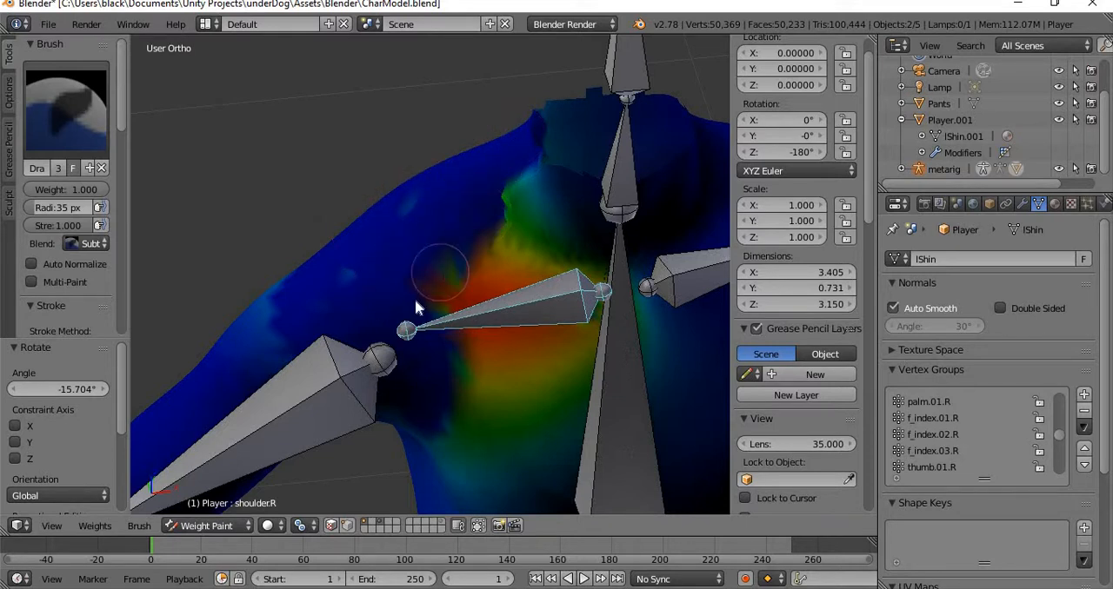
mouse_move(470, 361)
mouse_down()
mouse_move(450, 449)
mouse_move(504, 286)
mouse_move(469, 254)
mouse_move(442, 290)
mouse_move(539, 214)
mouse_move(527, 186)
mouse_move(554, 224)
mouse_move(551, 332)
mouse_move(497, 372)
mouse_up()
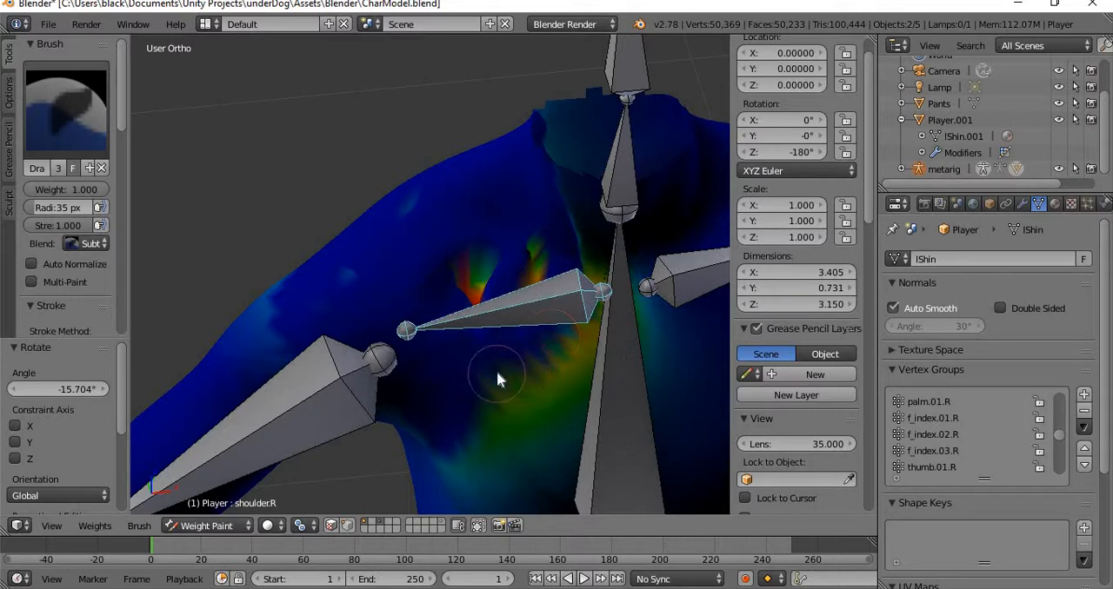
Undo the subtract strokes on shoulder.R and the bone's last rotation.
key(ctrl+z)
key(ctrl+z)
key(ctrl+z)
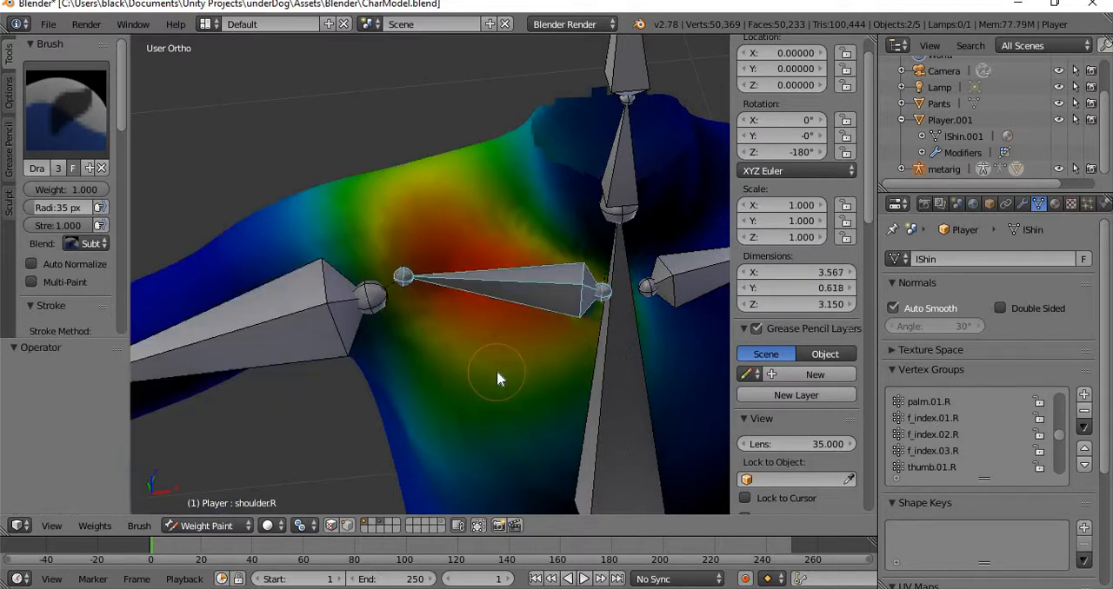
Select the f_index.01.R bone on the right hand and rotate it by about -10.684° to test its weights.
shift+middle_drag(299, 323, 729, 247)
shift+middle_drag(293, 376, 525, 201)
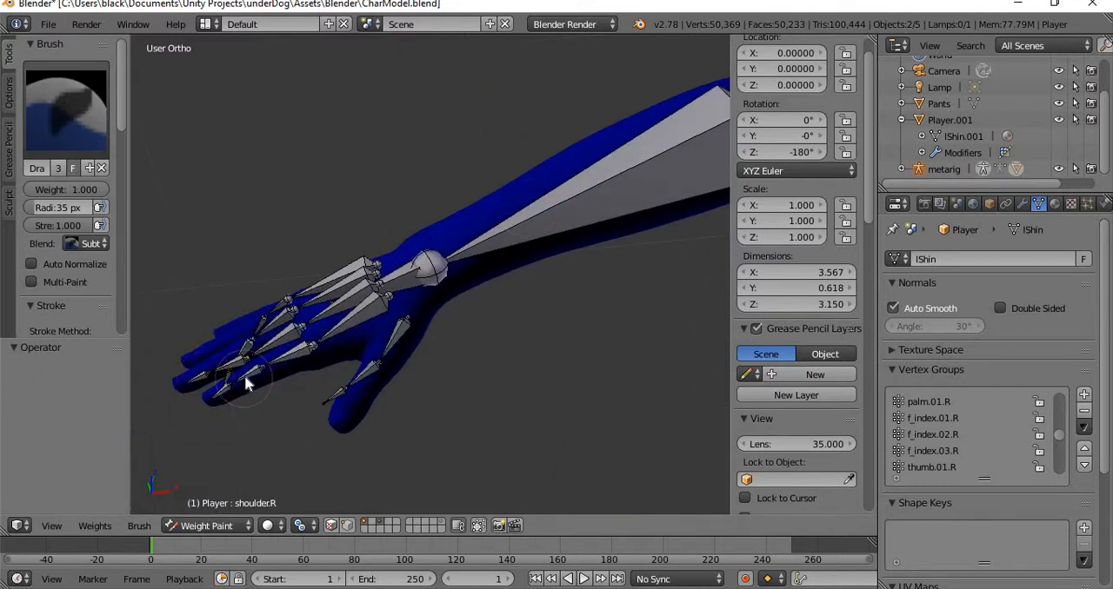
shift+middle_drag(244, 377, 348, 325)
shift+scroll(350, 326, up, 3)
scroll(402, 361, up, 4)
middle_drag(402, 371, 454, 298)
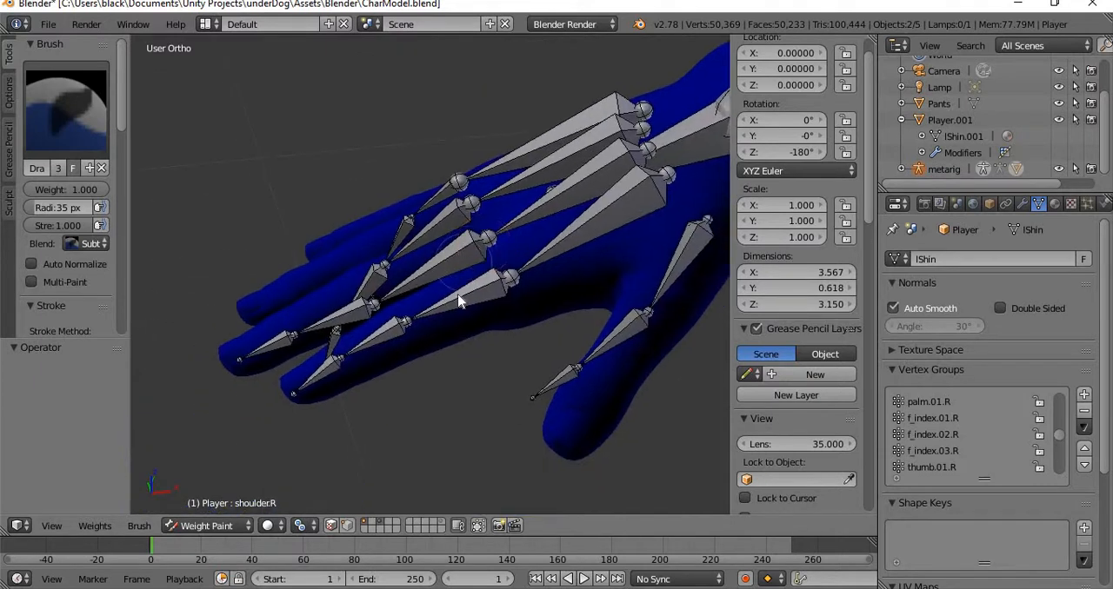
right_click(475, 300)
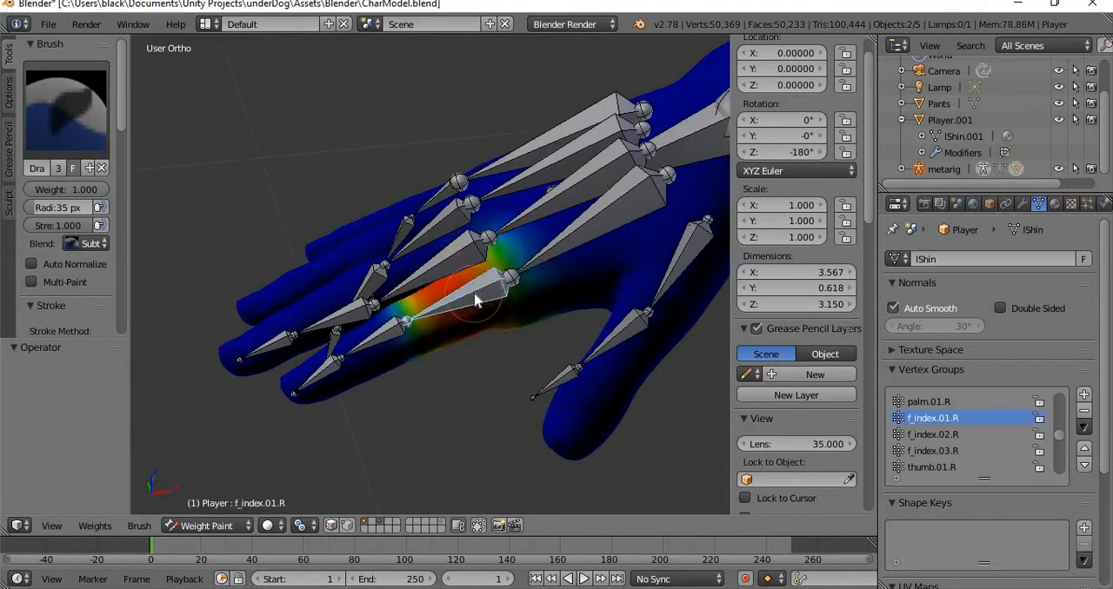
middle_drag(566, 281, 519, 238)
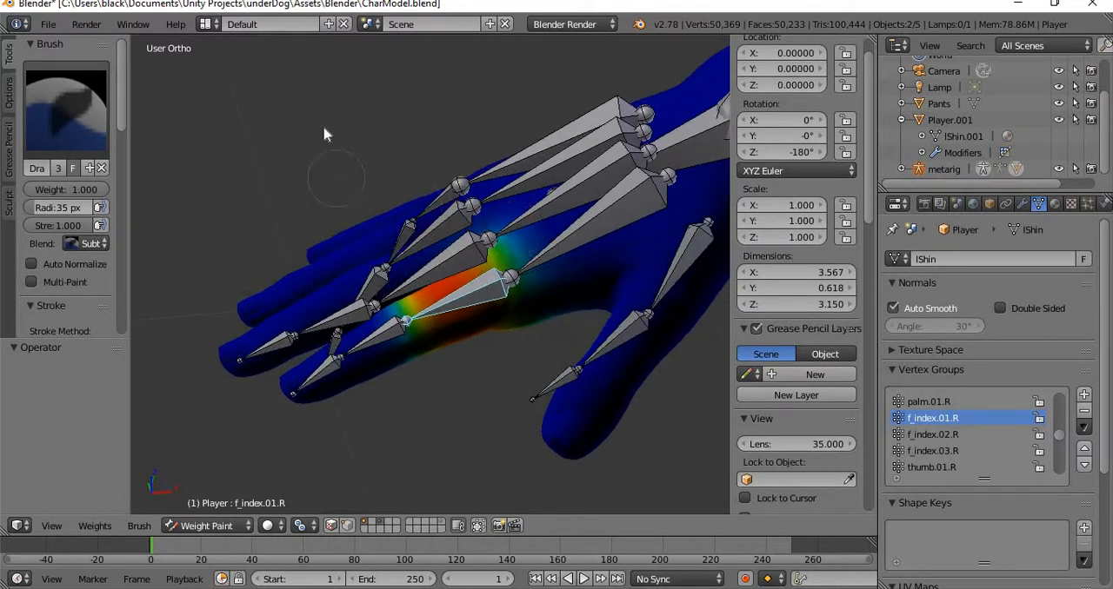
key(r)
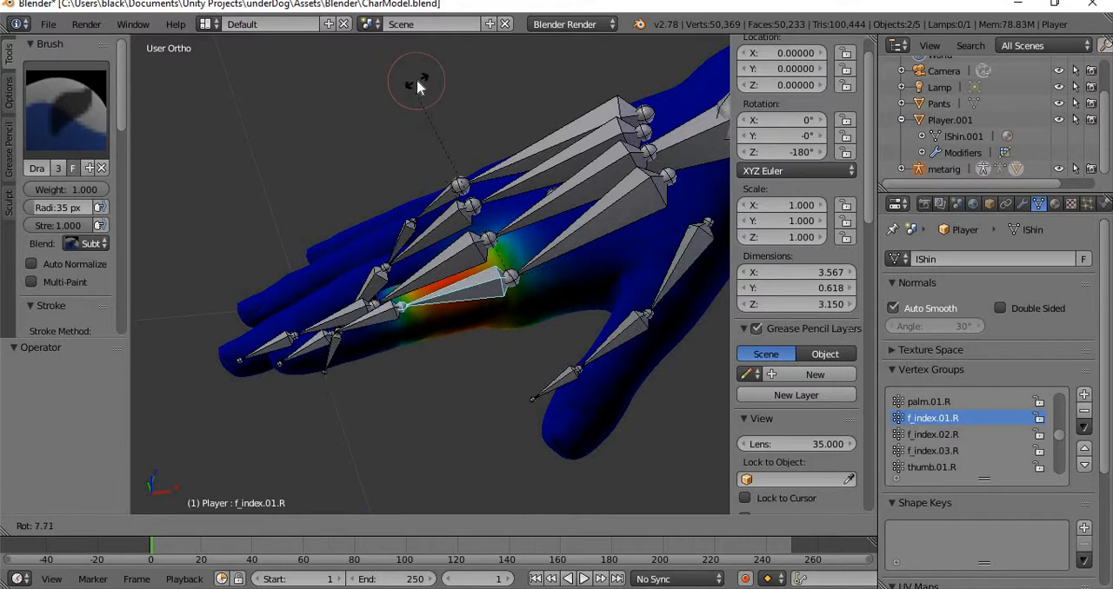
click(374, 135)
Try rotating the f_index.01.R bone further from a view above the hand.
middle_drag(404, 352, 479, 342)
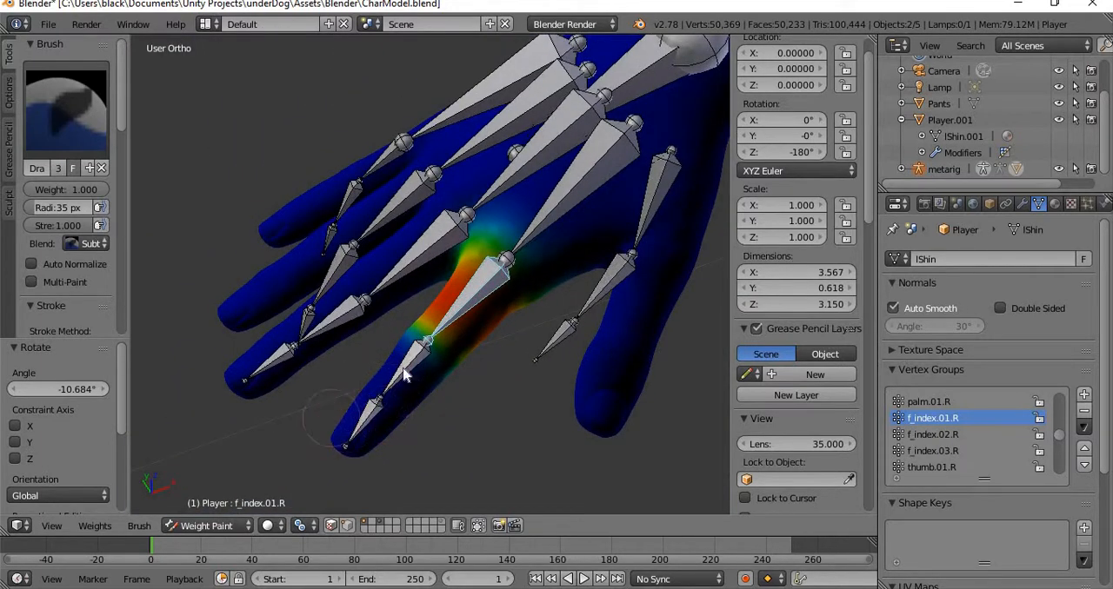
key(r)
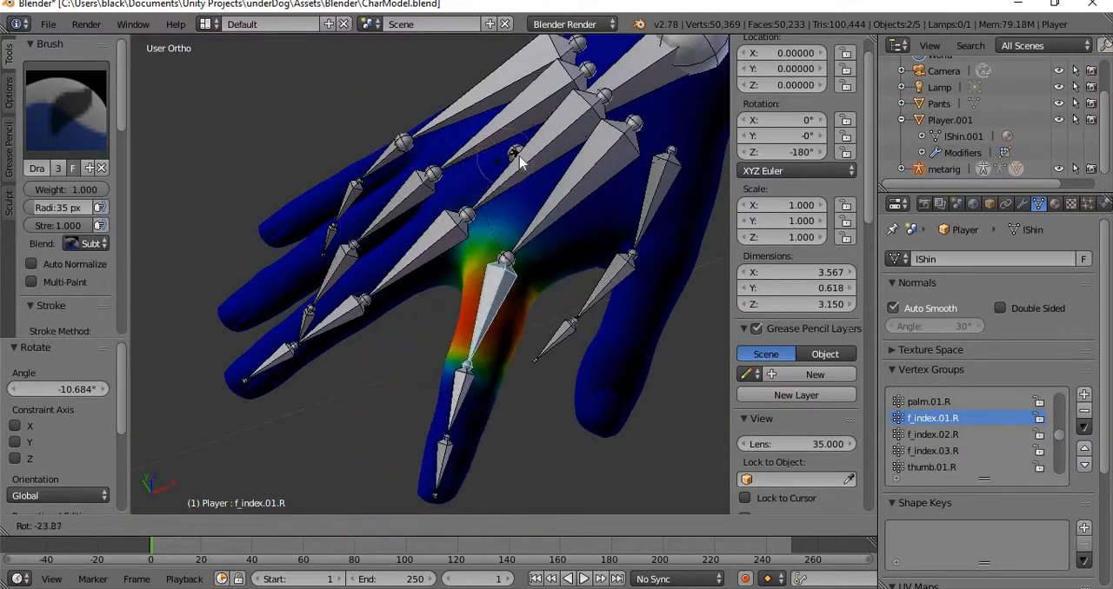
right_click(505, 176)
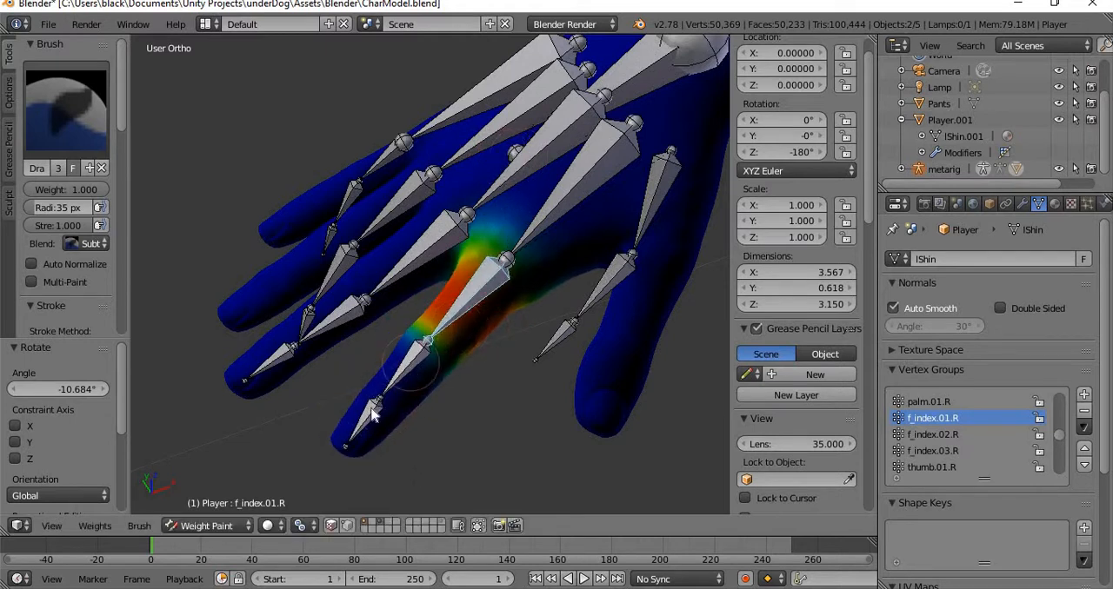
Select the f_index.02.R bone and try rotating it to test the middle section of the index finger.
right_click(411, 368)
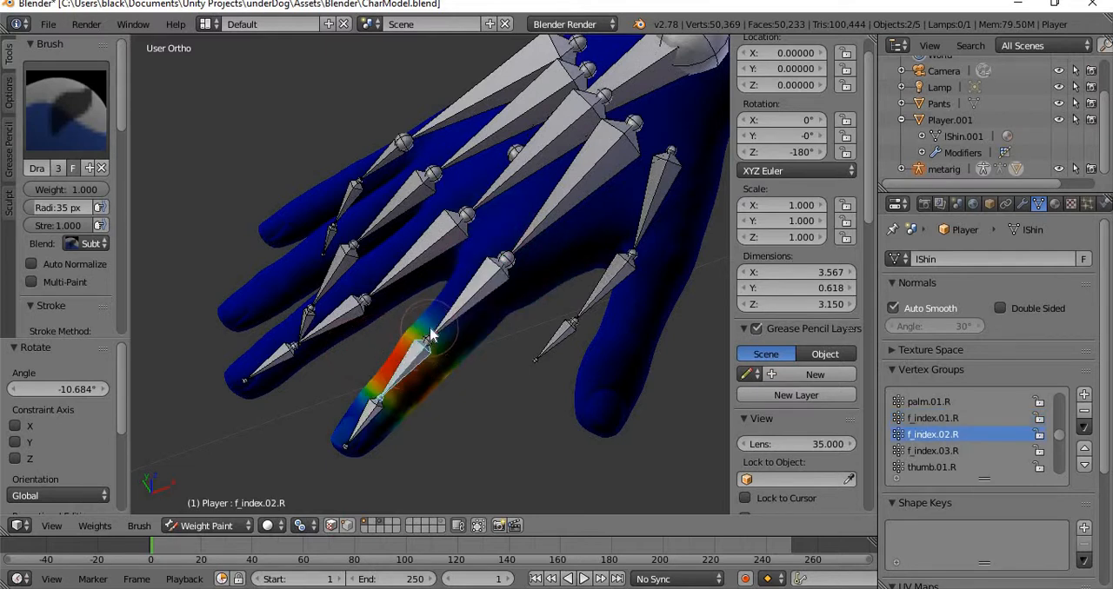
key(r)
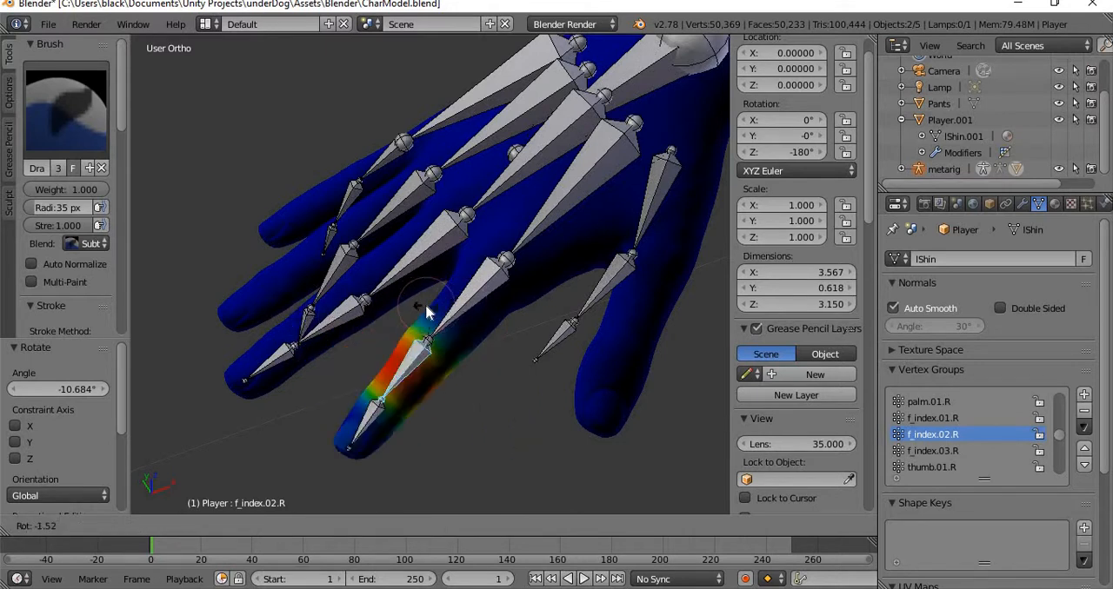
click(257, 334)
Make f_ring.02.R the active bone and try rotating it to test the ring finger's weights.
middle_drag(257, 334, 357, 368)
right_click(350, 294)
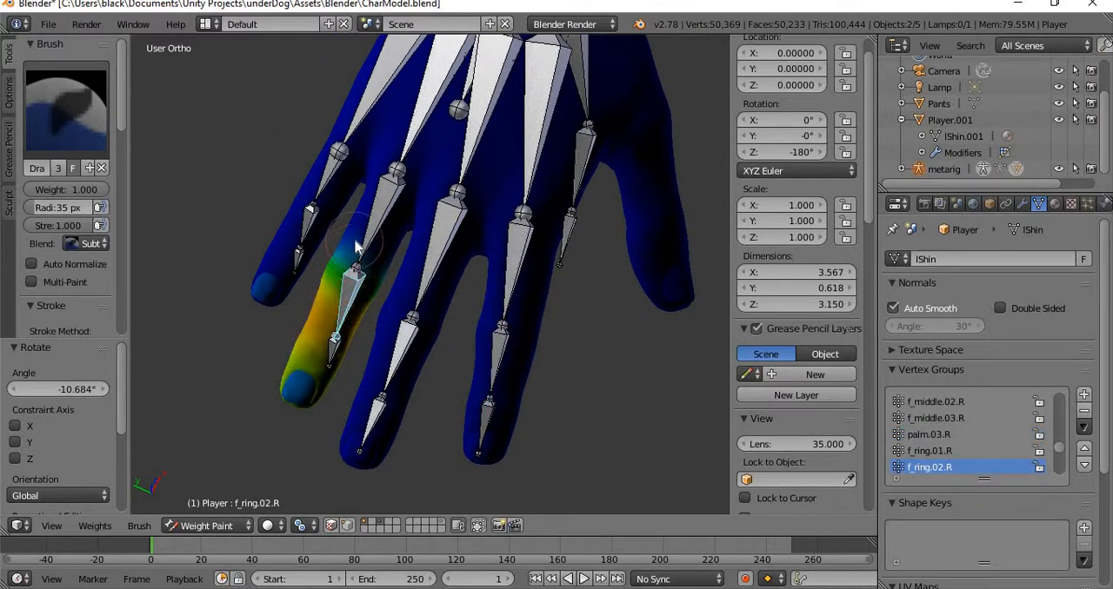
key(a)
key(Escape)
key(r)
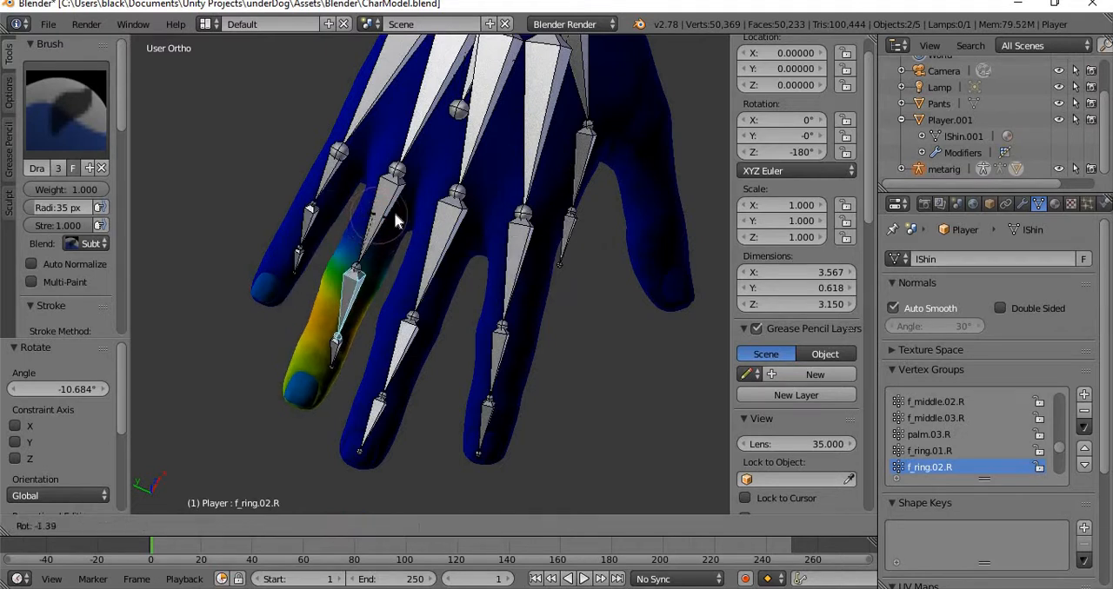
click(386, 265)
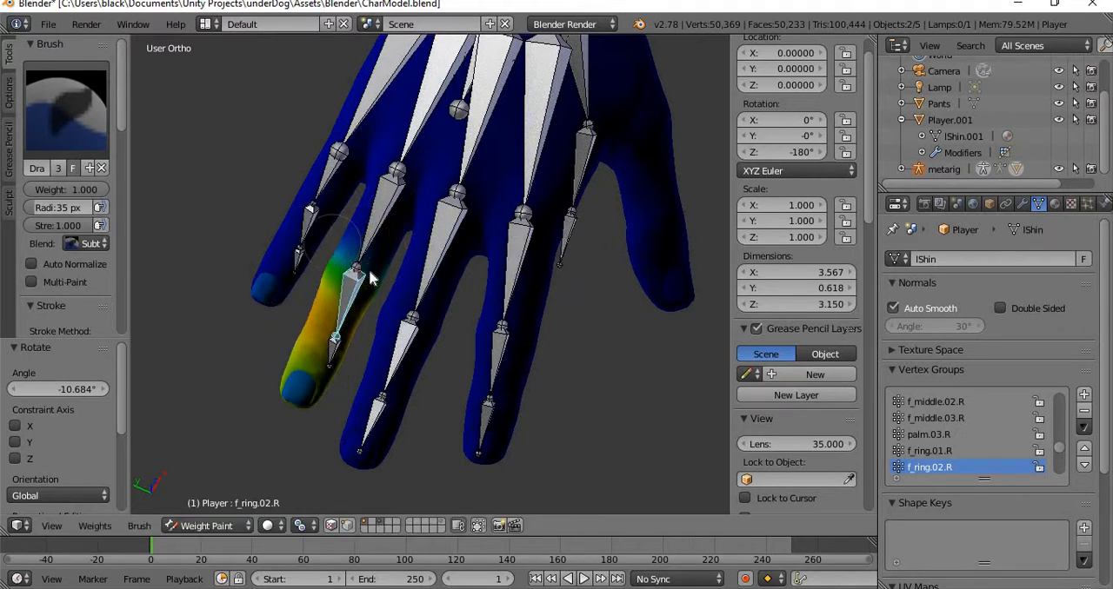
Examine the bone alignment and mesh along the right shoulder, arm, wrist and fingers from several angles.
middle_drag(416, 313, 435, 329)
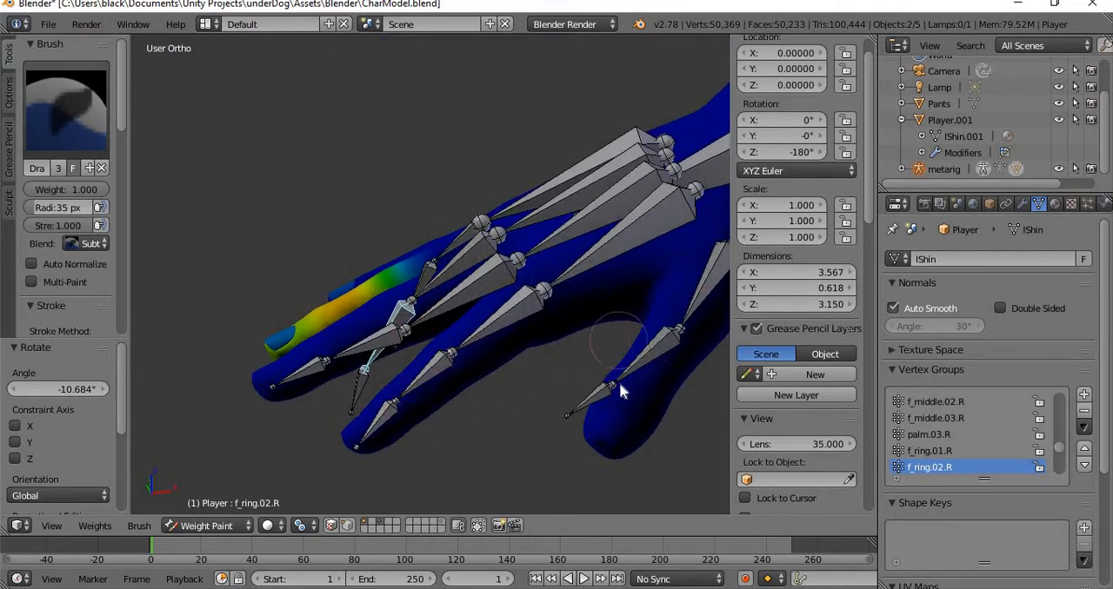
scroll(586, 330, up, 6)
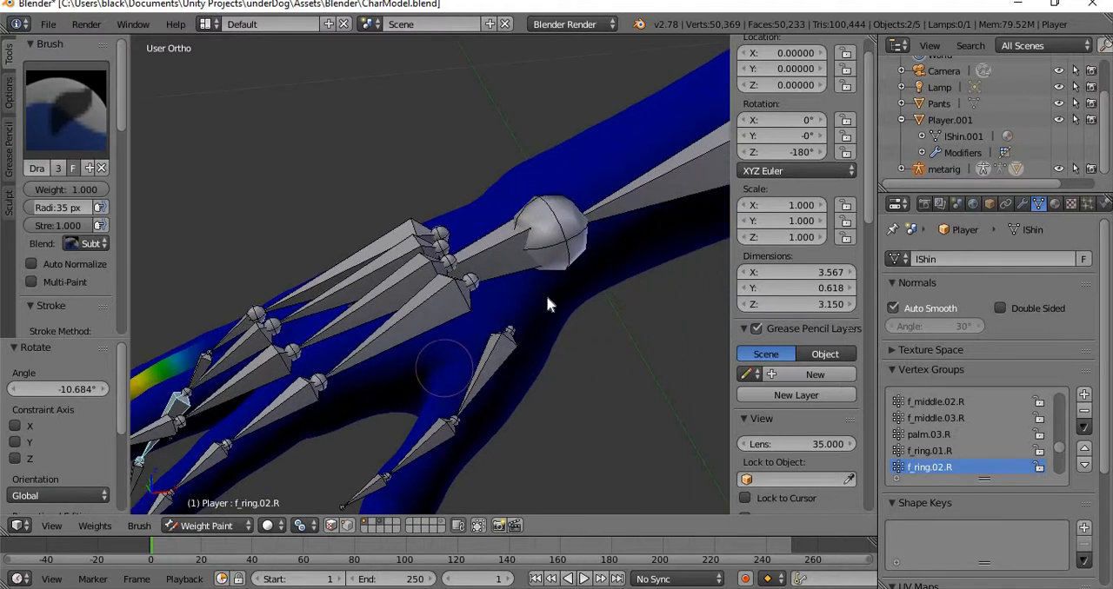
shift+middle_drag(297, 385, 197, 421)
shift+middle_drag(588, 246, 426, 313)
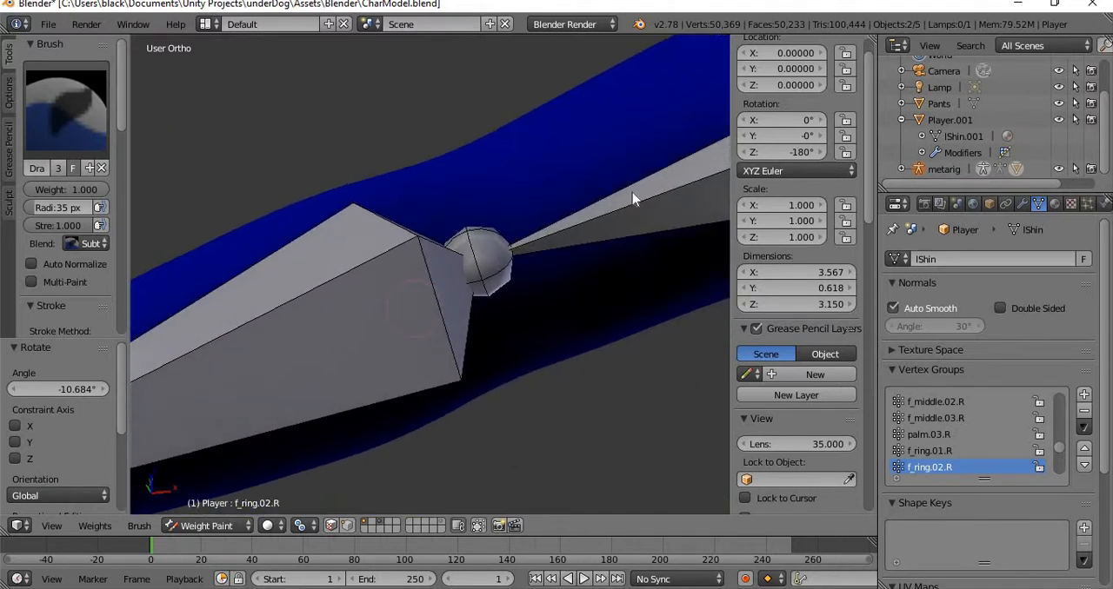
scroll(628, 195, down, 5)
shift+middle_drag(590, 227, 184, 307)
shift+middle_drag(499, 253, 63, 251)
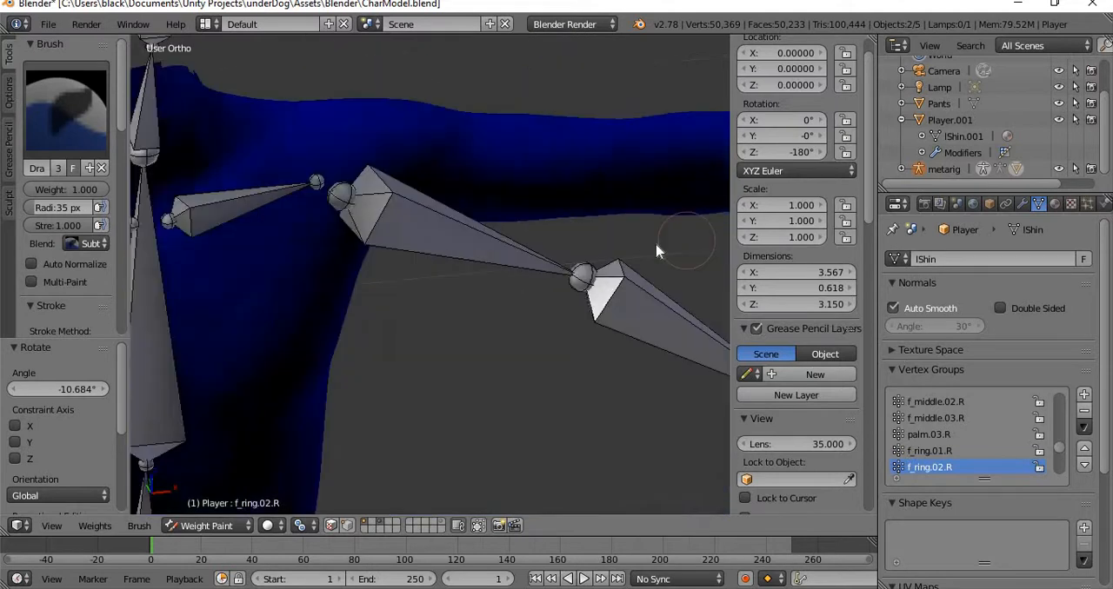
shift+middle_drag(456, 296, 369, 465)
shift+middle_drag(234, 351, 608, 313)
shift+middle_drag(303, 310, 522, 243)
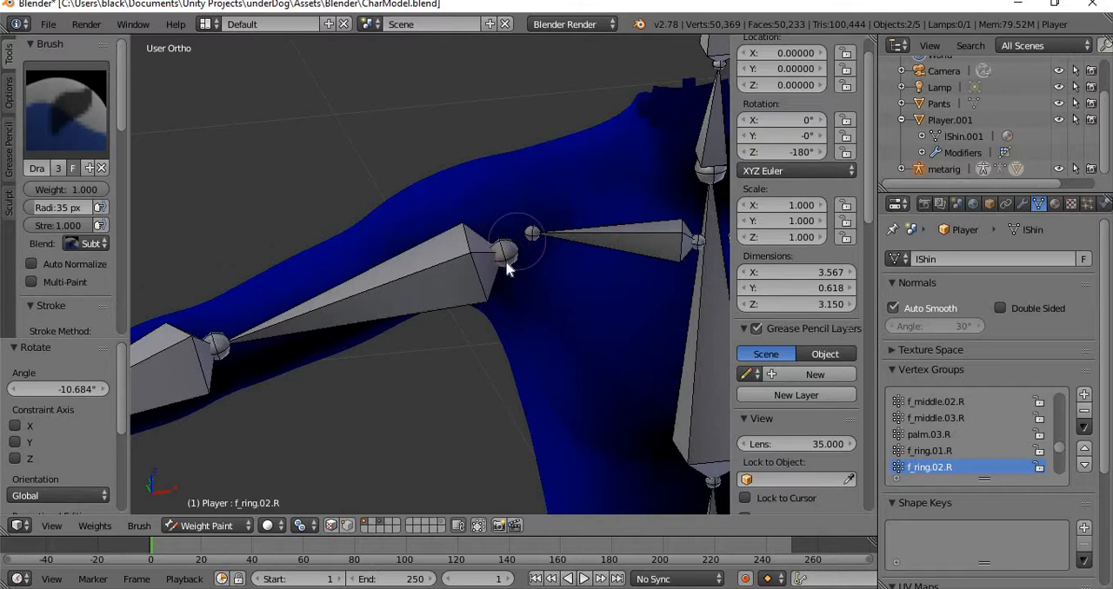
shift+middle_drag(440, 277, 547, 174)
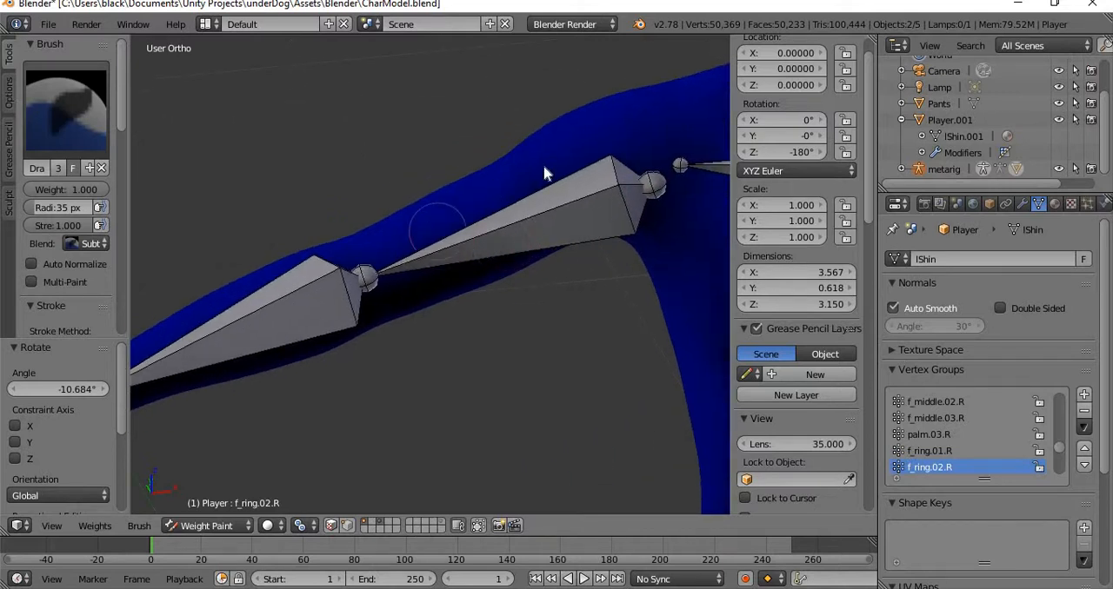
mouse_move(320, 303)
middle_down()
mouse_move(459, 286)
mouse_move(377, 372)
mouse_move(326, 404)
mouse_move(315, 402)
mouse_move(337, 302)
middle_up()
shift+middle_drag(360, 348, 341, 241)
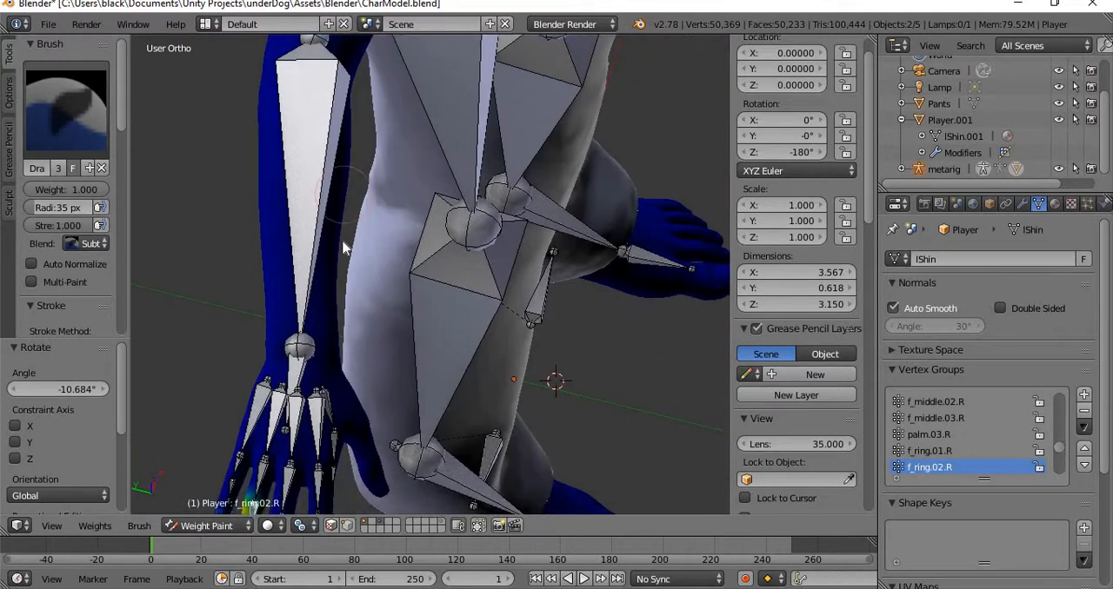
mouse_move(340, 405)
shift+middle_down()
mouse_move(361, 295)
mouse_move(441, 314)
shift+middle_up()
scroll(359, 309, up, 3)
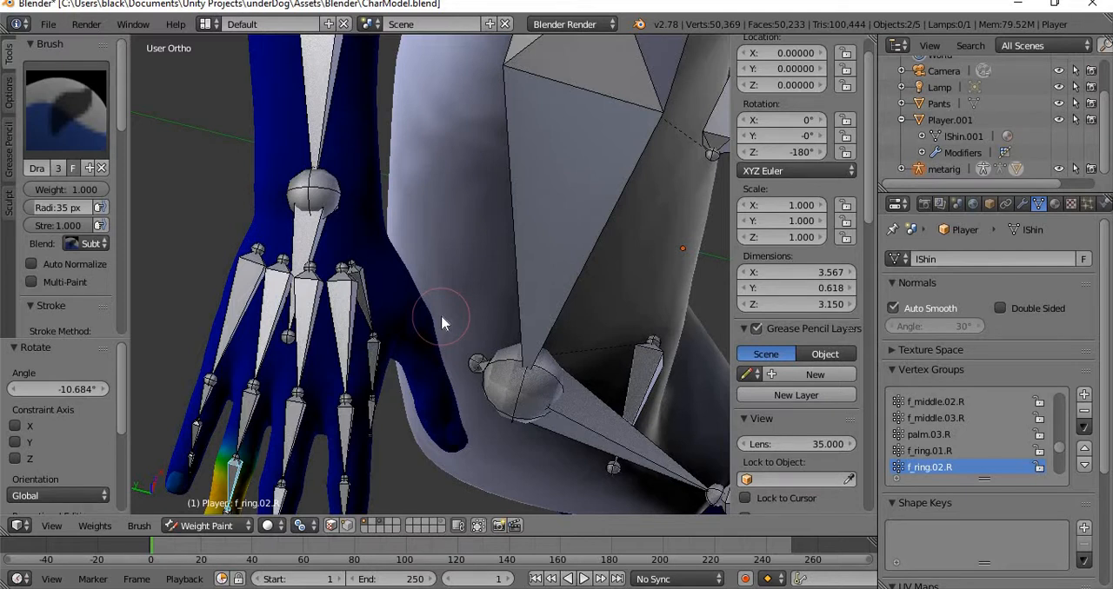
middle_drag(355, 391, 509, 256)
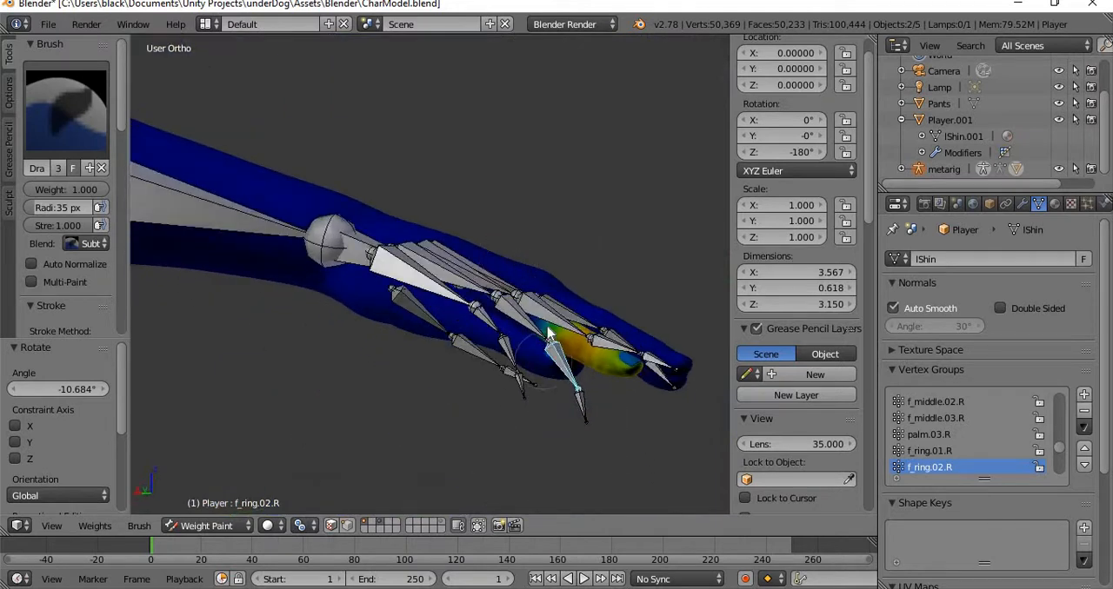
Lower the brush strength to 0.053 and subtract f_ring.02.R weight near the tip of the right ring finger.
middle_drag(545, 353, 527, 318)
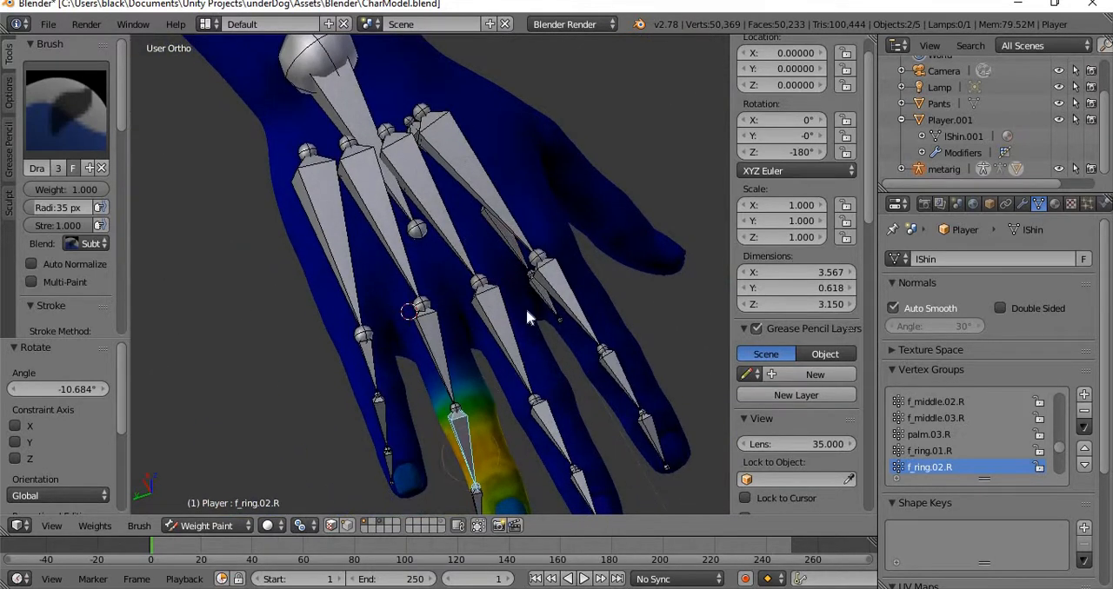
middle_drag(496, 409, 331, 389)
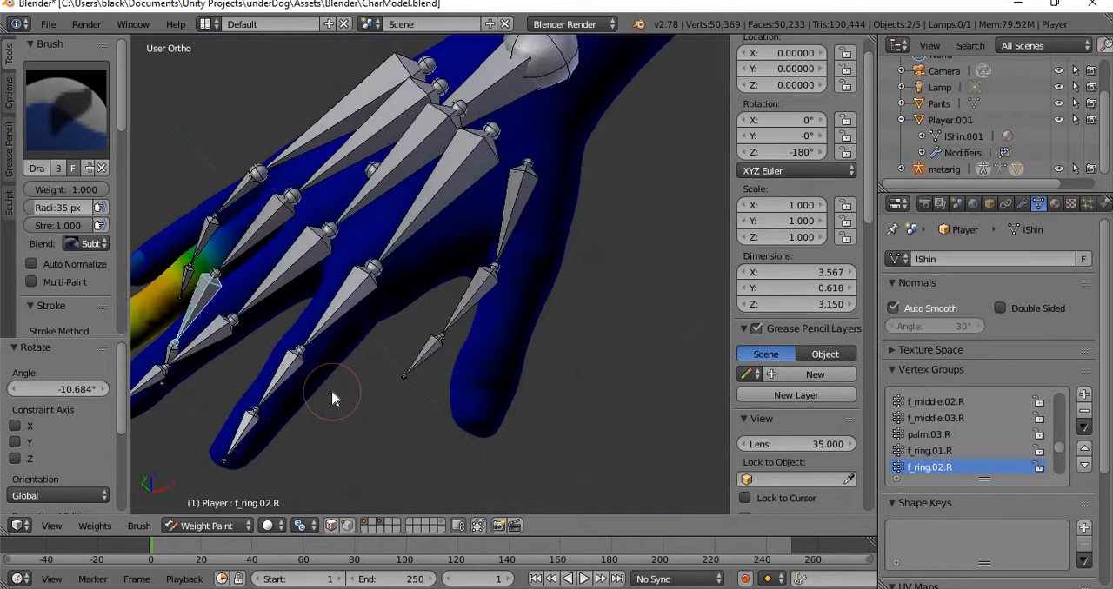
scroll(509, 276, up, 8)
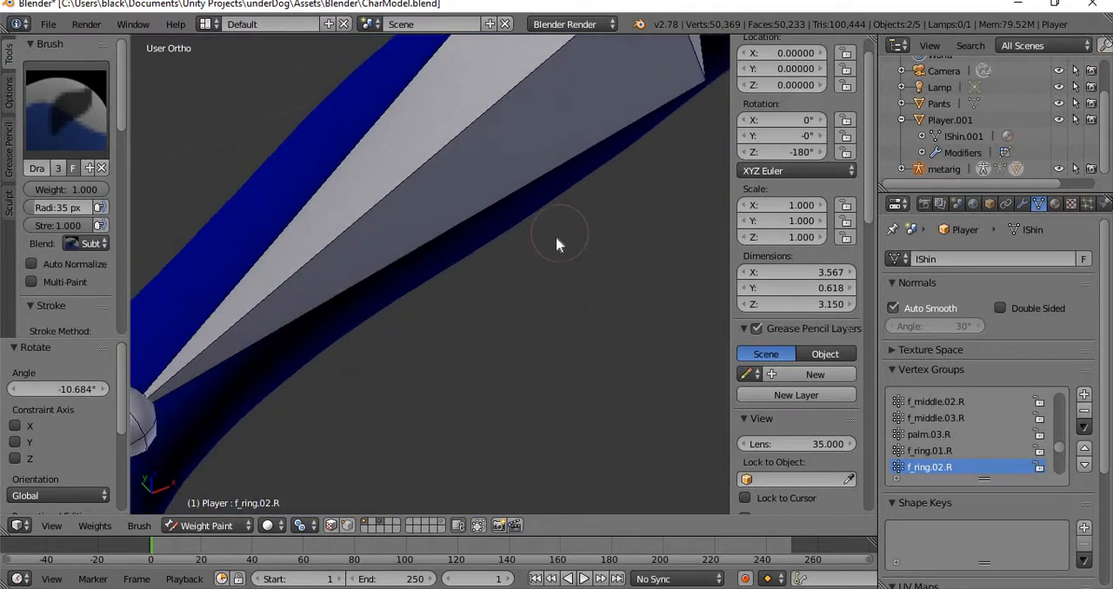
middle_drag(556, 236, 450, 298)
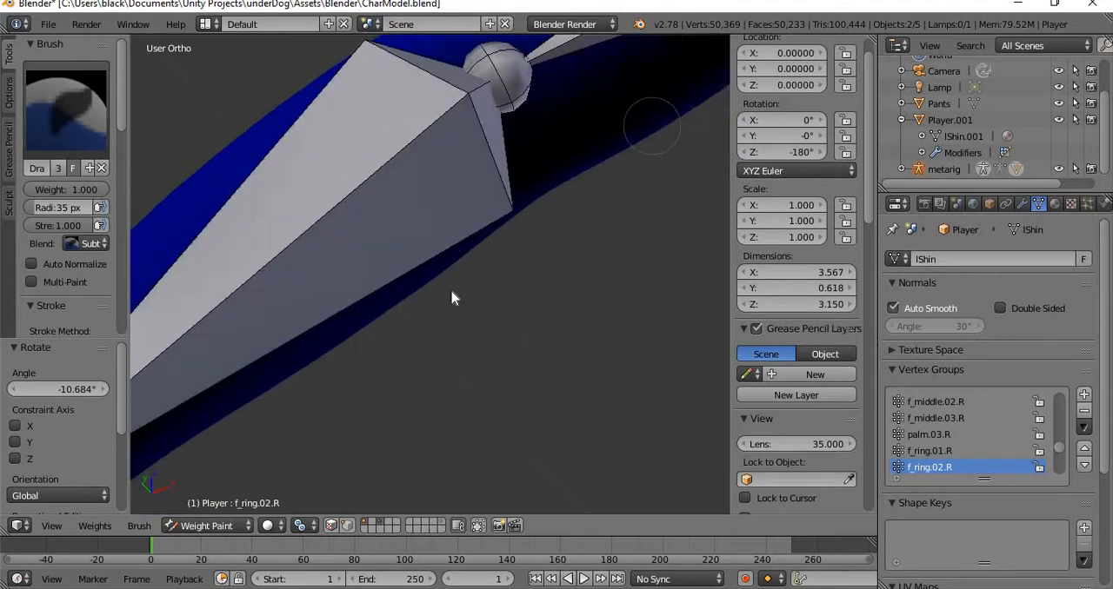
middle_drag(390, 364, 562, 241)
shift+middle_drag(366, 442, 424, 366)
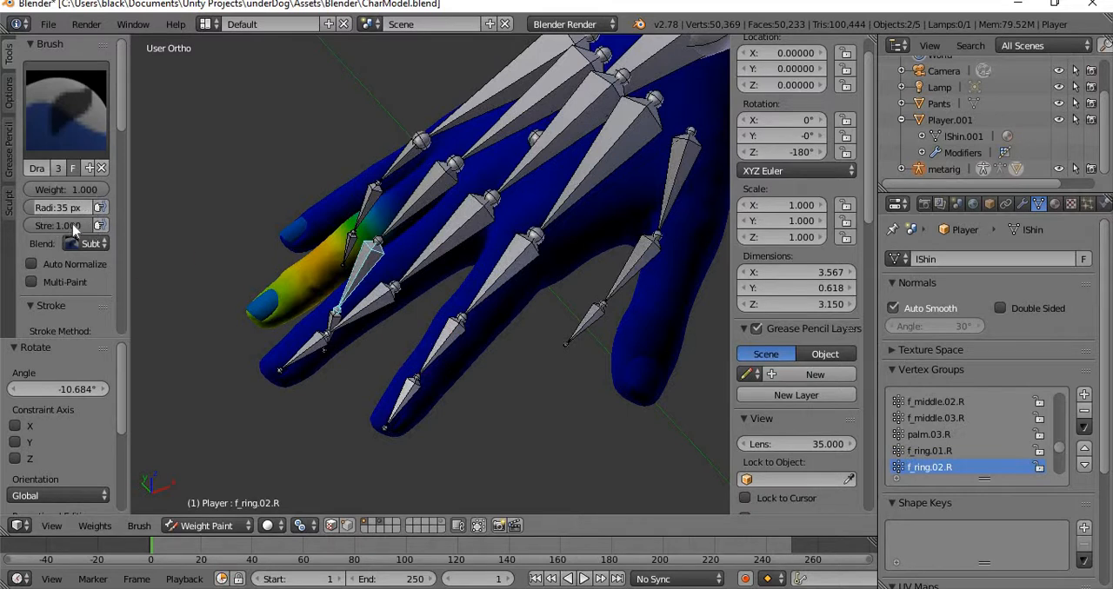
drag(80, 224, 34, 224)
middle_drag(235, 331, 434, 281)
scroll(428, 266, down, 1)
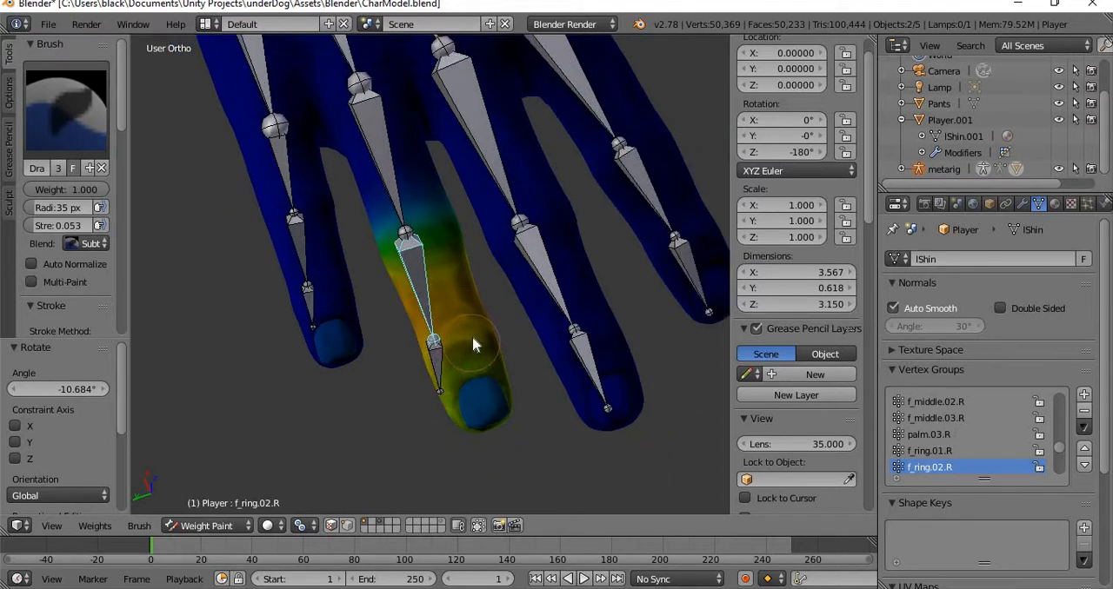
mouse_move(482, 338)
mouse_down()
mouse_move(423, 355)
mouse_move(456, 342)
mouse_move(448, 367)
mouse_move(467, 398)
mouse_up()
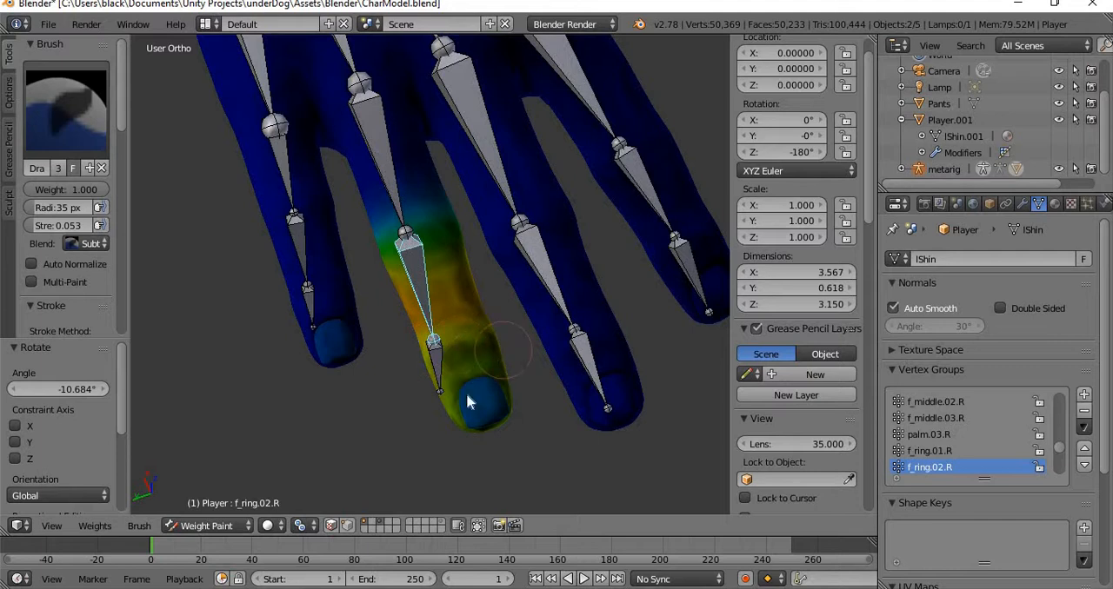
Enable Auto Normalize, raise the brush strength to 0.789, and remove the f_ring.02.R weight from the ring fingertip.
click(33, 264)
mouse_move(453, 433)
mouse_down()
mouse_move(469, 371)
mouse_move(445, 410)
mouse_move(507, 363)
mouse_up()
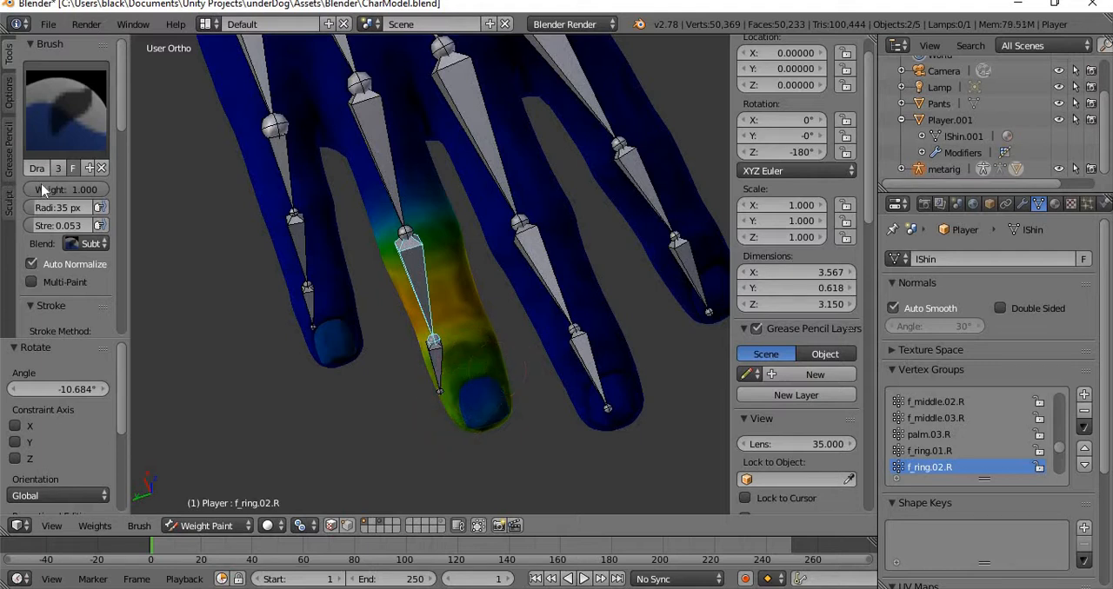
drag(43, 225, 88, 226)
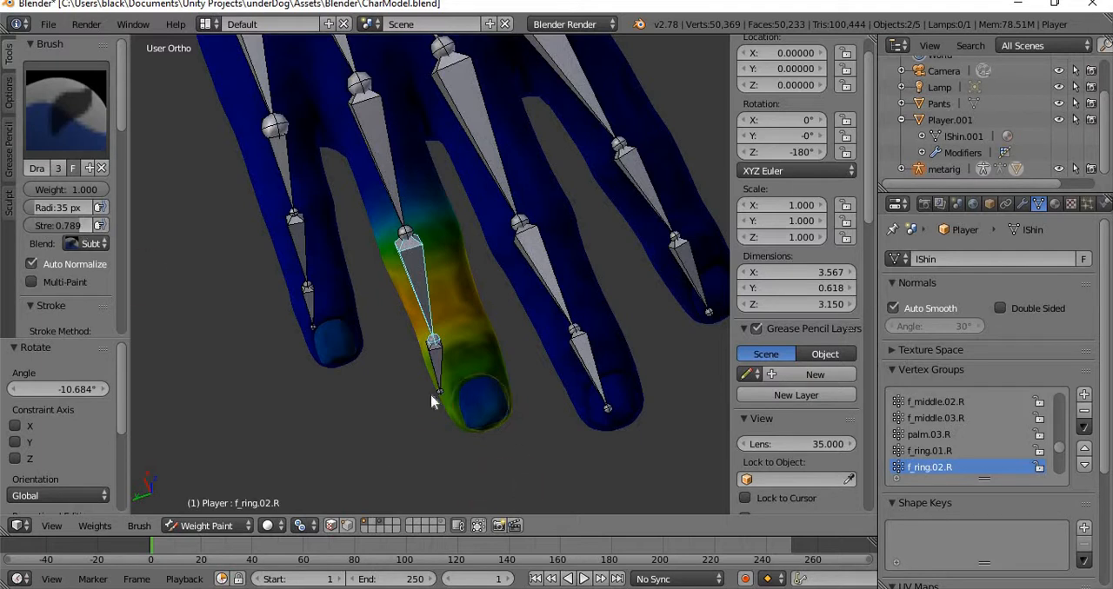
mouse_move(439, 388)
mouse_down()
mouse_move(467, 373)
mouse_move(455, 397)
mouse_move(473, 419)
mouse_up()
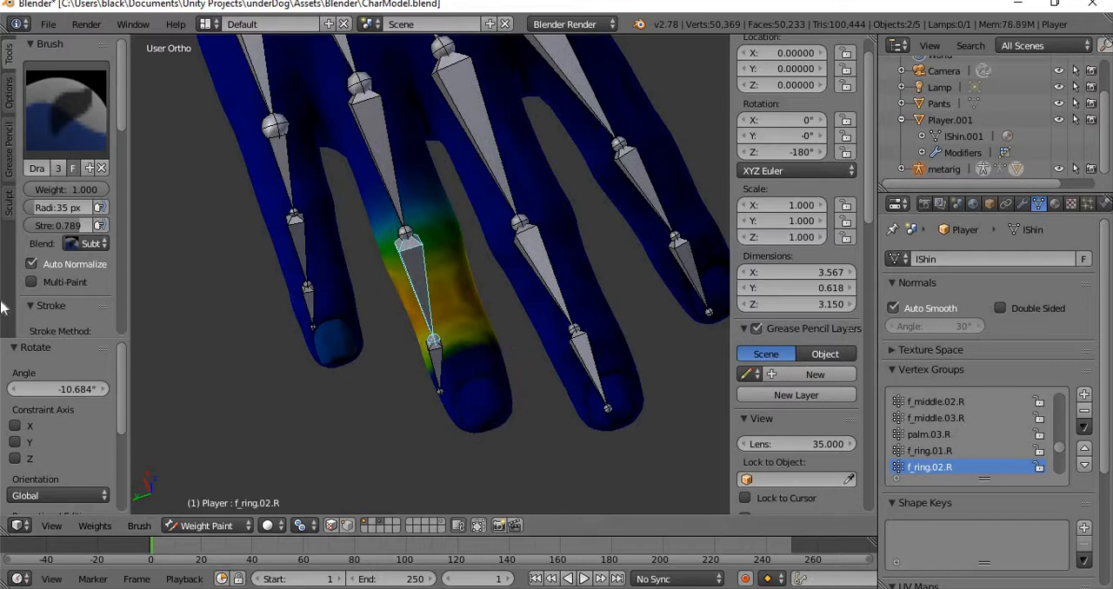
Set the brush strength to 0.092 and try rotating the f_ring.02.R bone to test the repainted ring finger.
drag(81, 225, 55, 225)
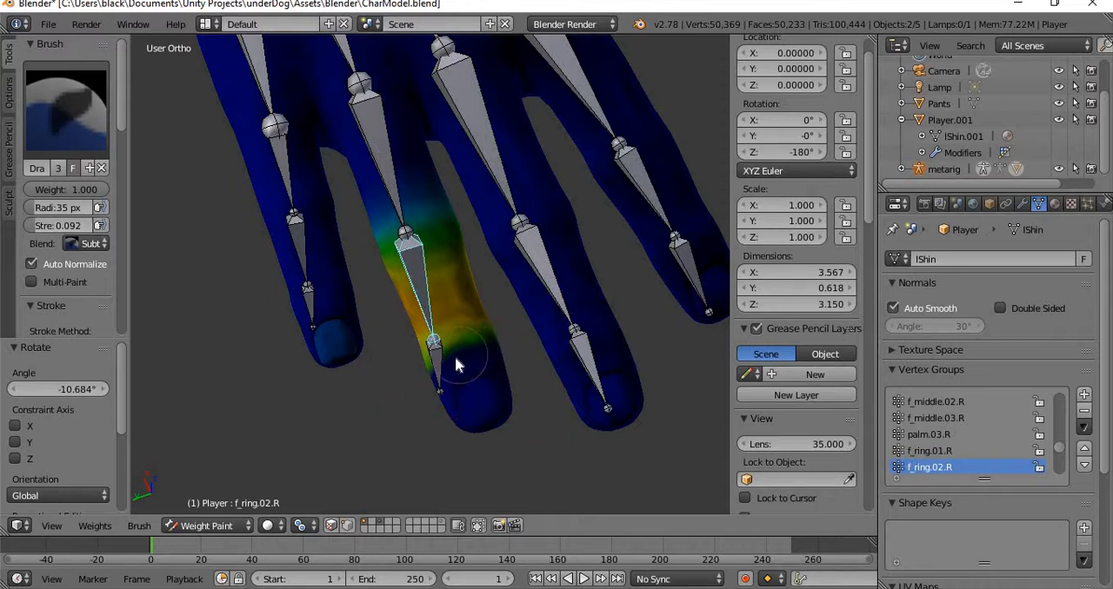
middle_drag(427, 383, 411, 256)
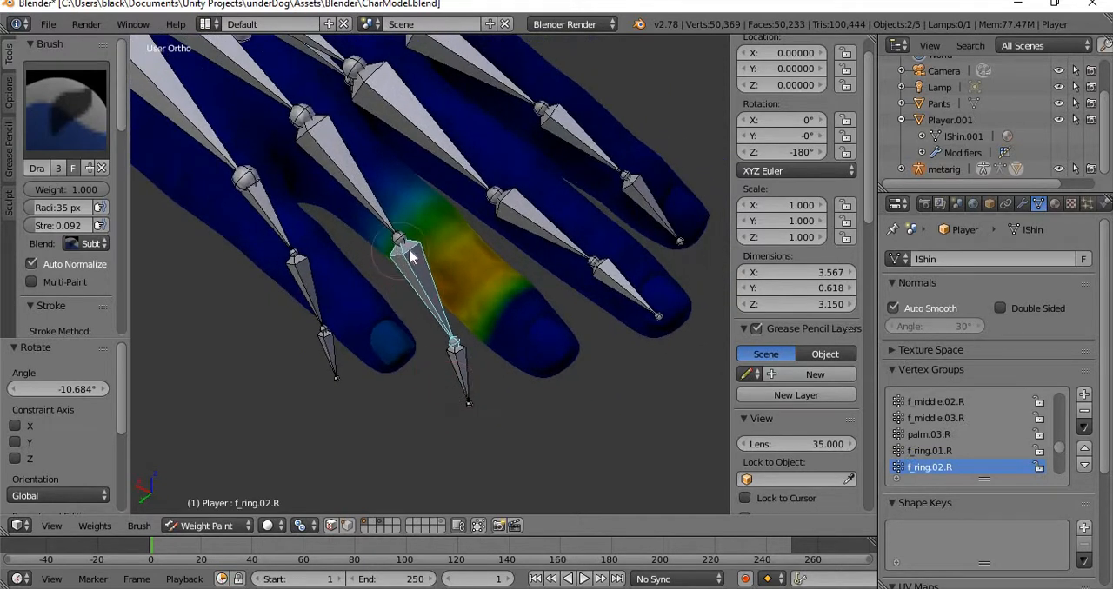
middle_drag(432, 475, 450, 462)
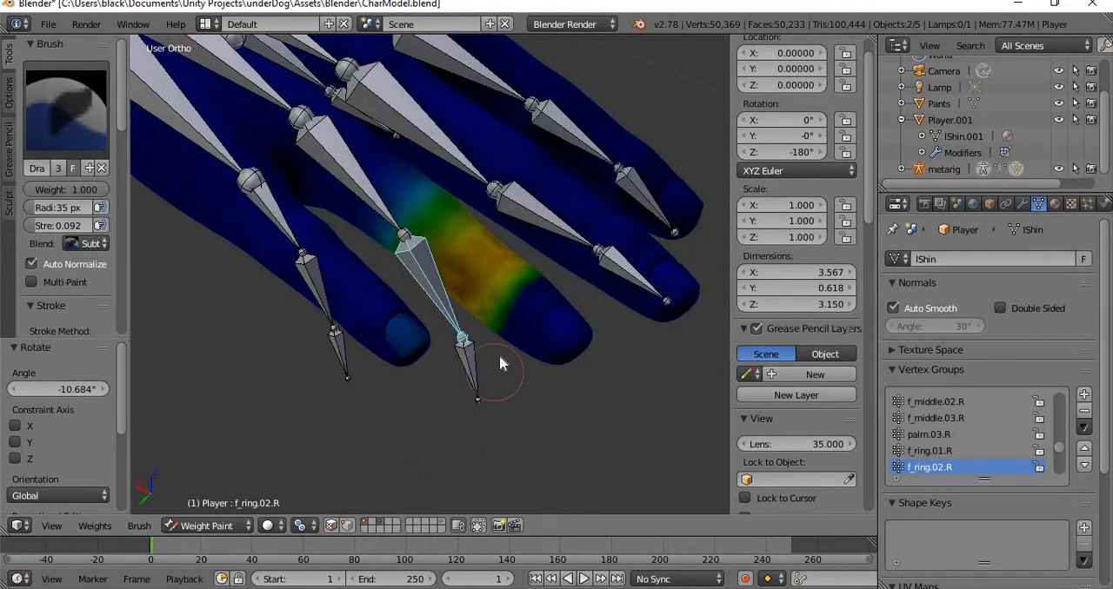
key(r)
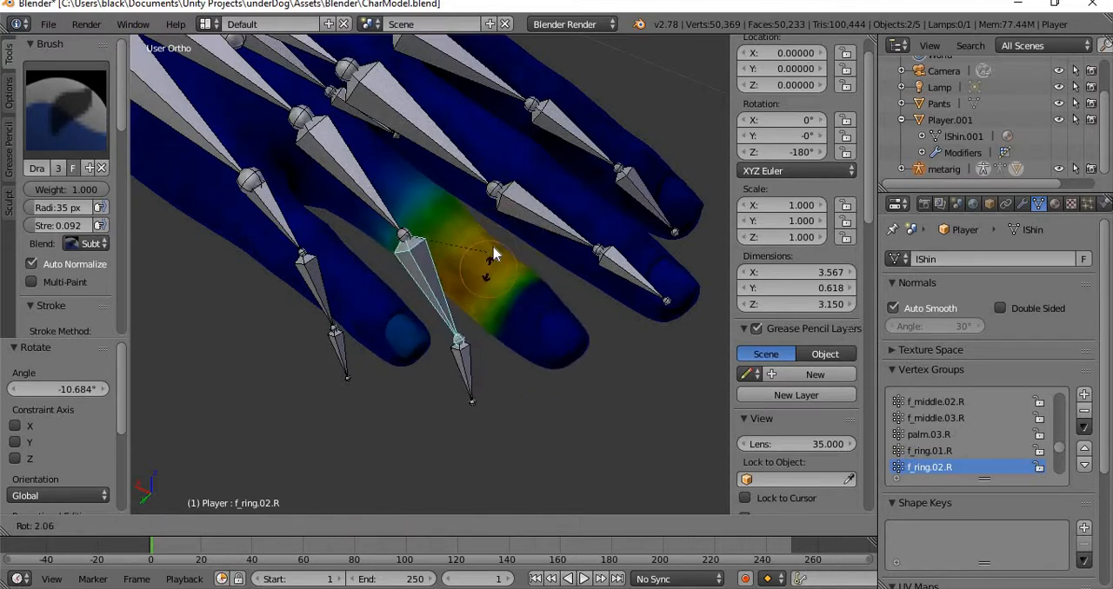
click(509, 290)
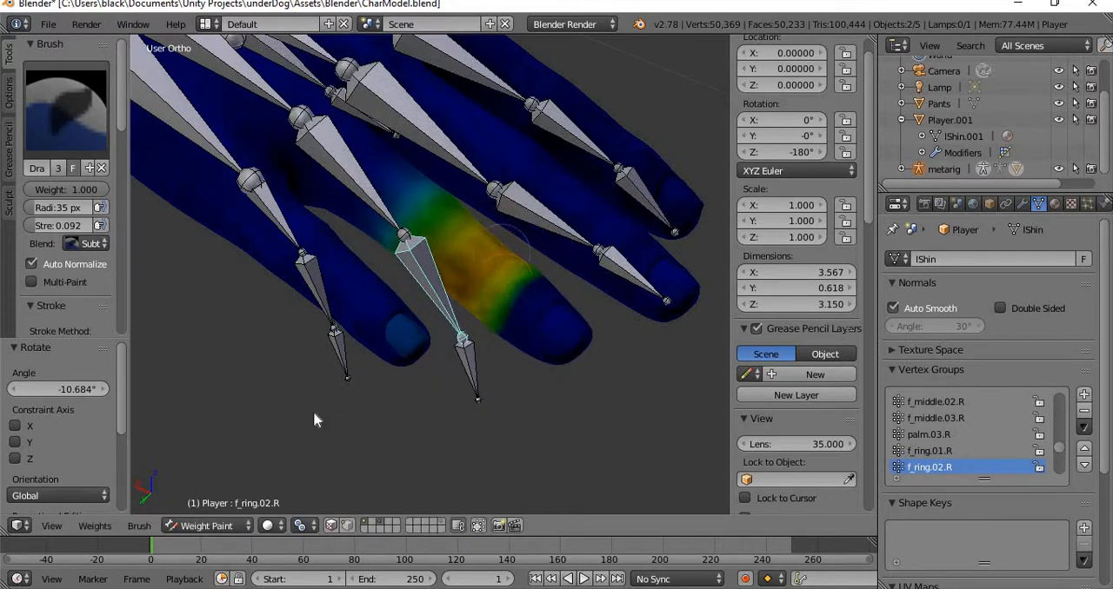
Examine the weight transitions along the right ring finger and its bones at several distances and angles.
middle_drag(474, 292, 452, 316)
scroll(452, 316, up, 3)
scroll(452, 315, down, 5)
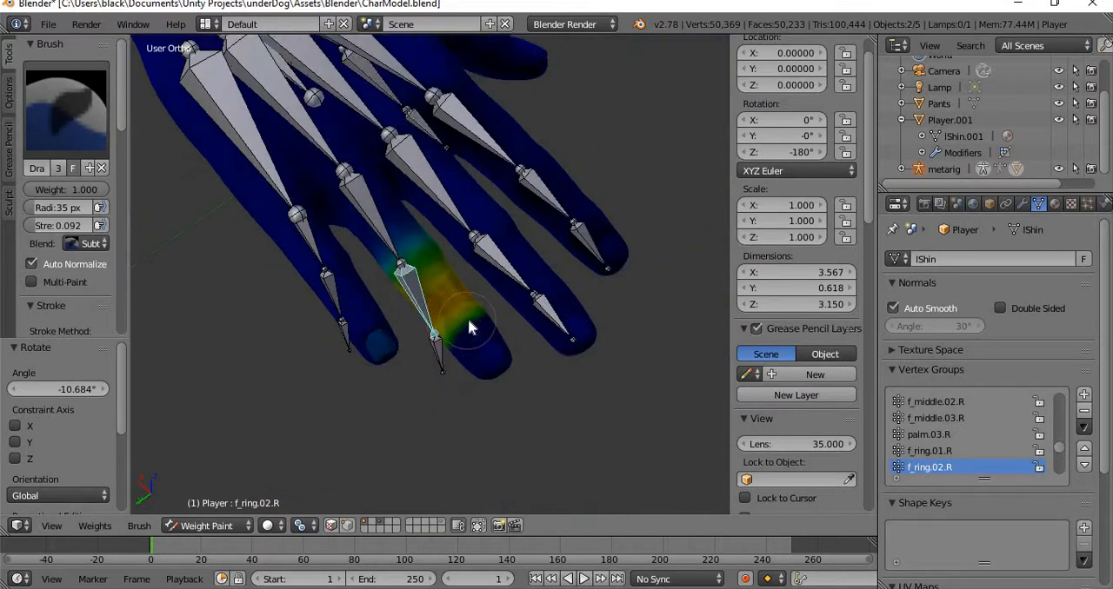
scroll(468, 326, up, 4)
scroll(468, 327, down, 3)
scroll(468, 326, up, 3)
scroll(468, 327, down, 2)
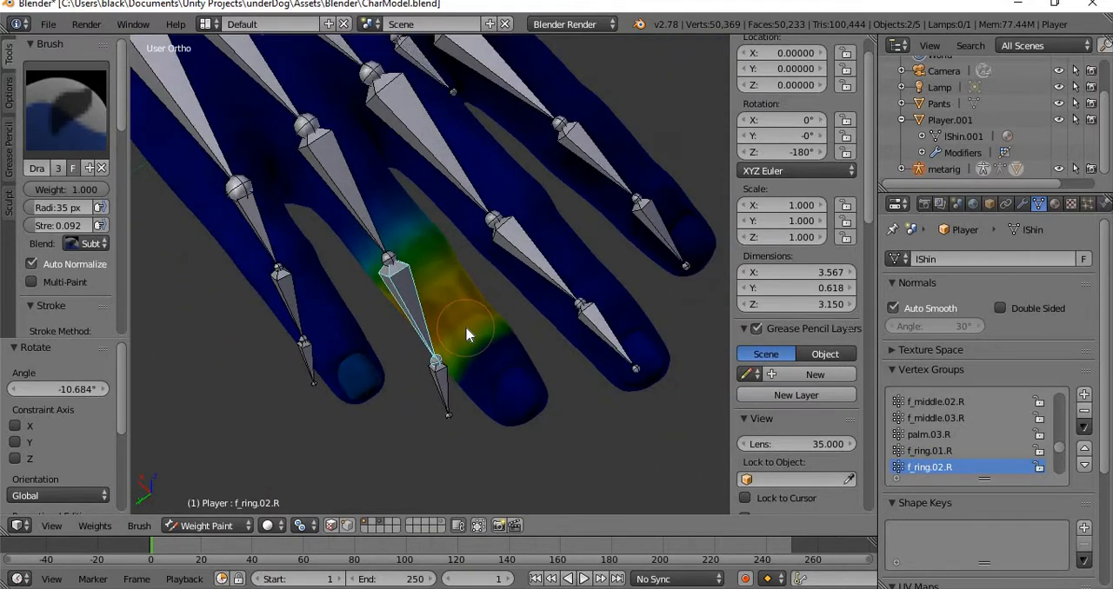
scroll(467, 335, up, 3)
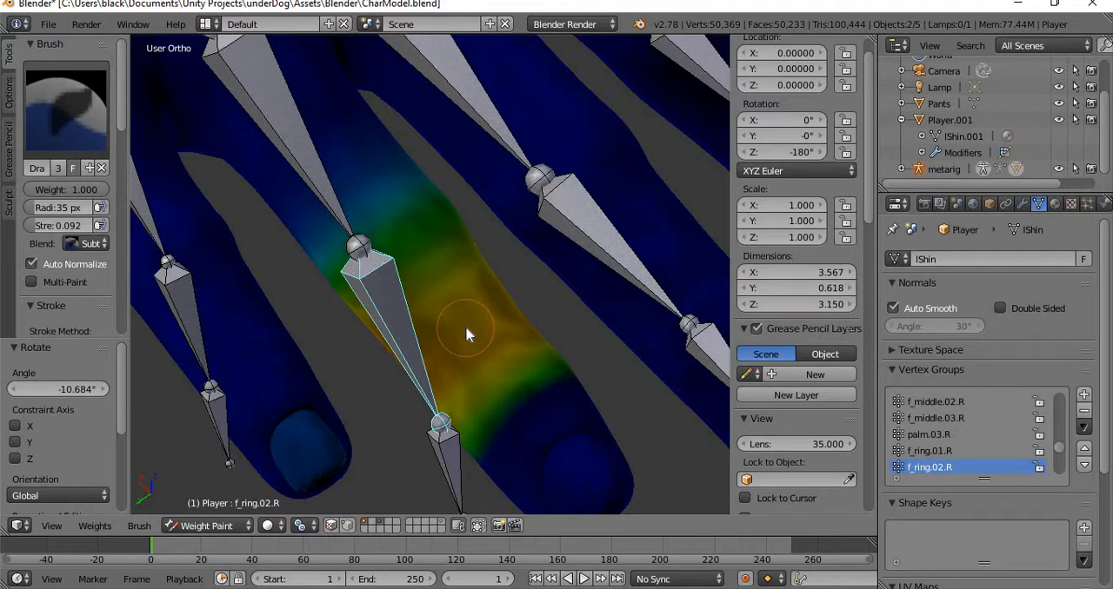
scroll(423, 369, down, 3)
middle_drag(451, 361, 425, 409)
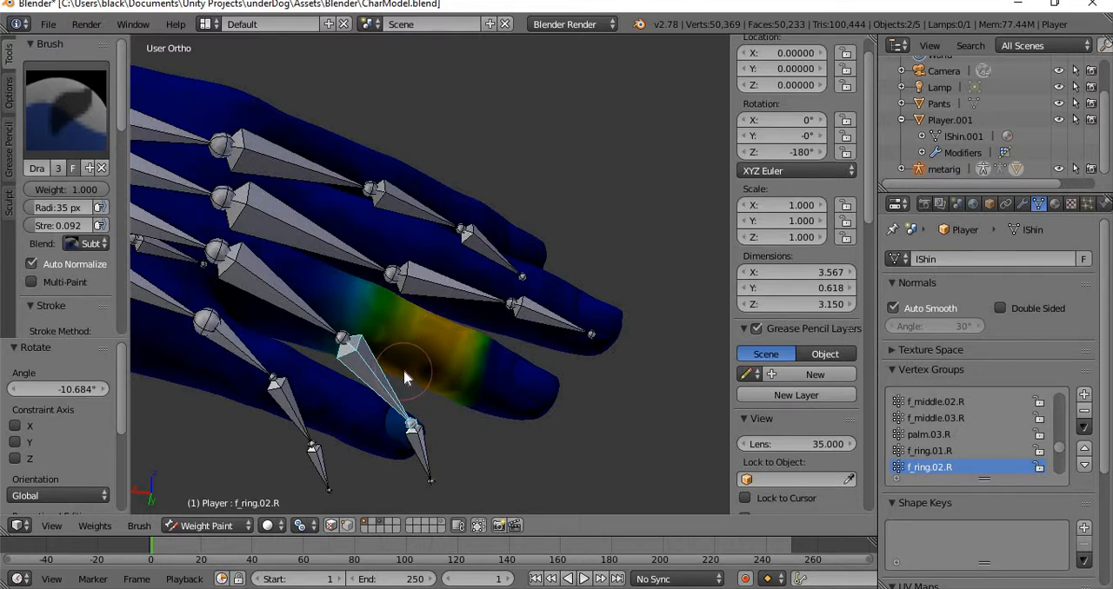
Switch the body mesh from Weight Paint to Edit Mode to inspect the hand, and return to Object Mode.
click(209, 526)
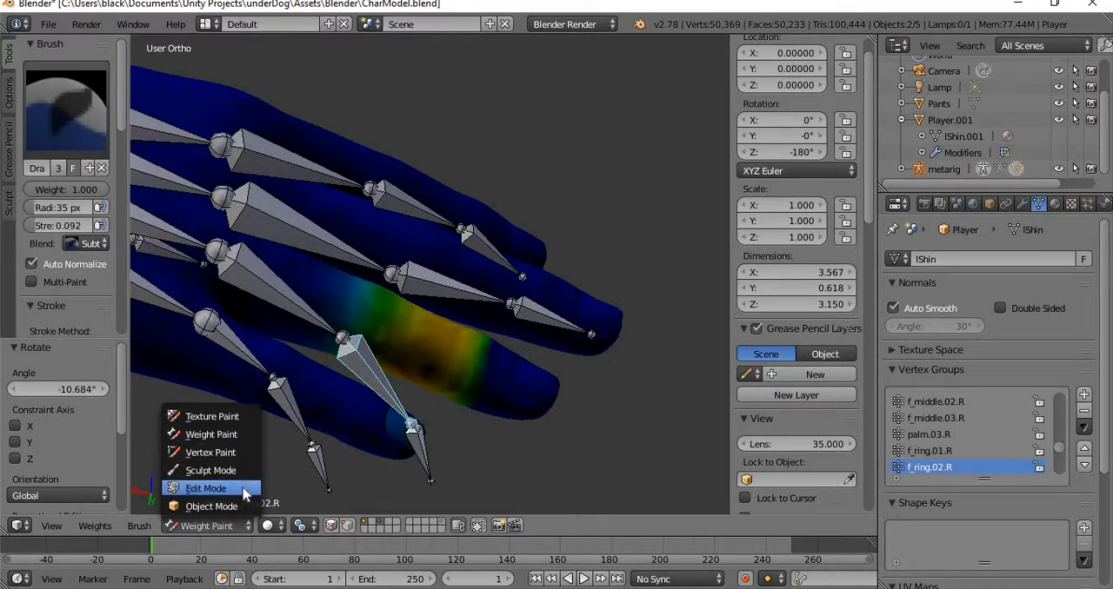
key(Return)
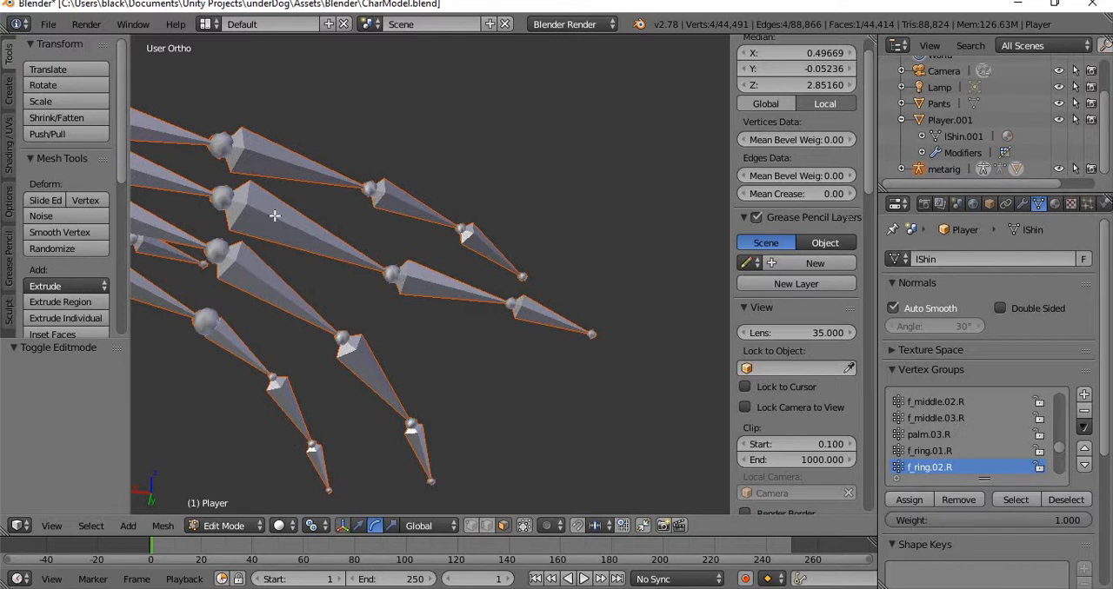
middle_drag(287, 354, 407, 288)
scroll(407, 288, down, 3)
scroll(407, 288, down, 3)
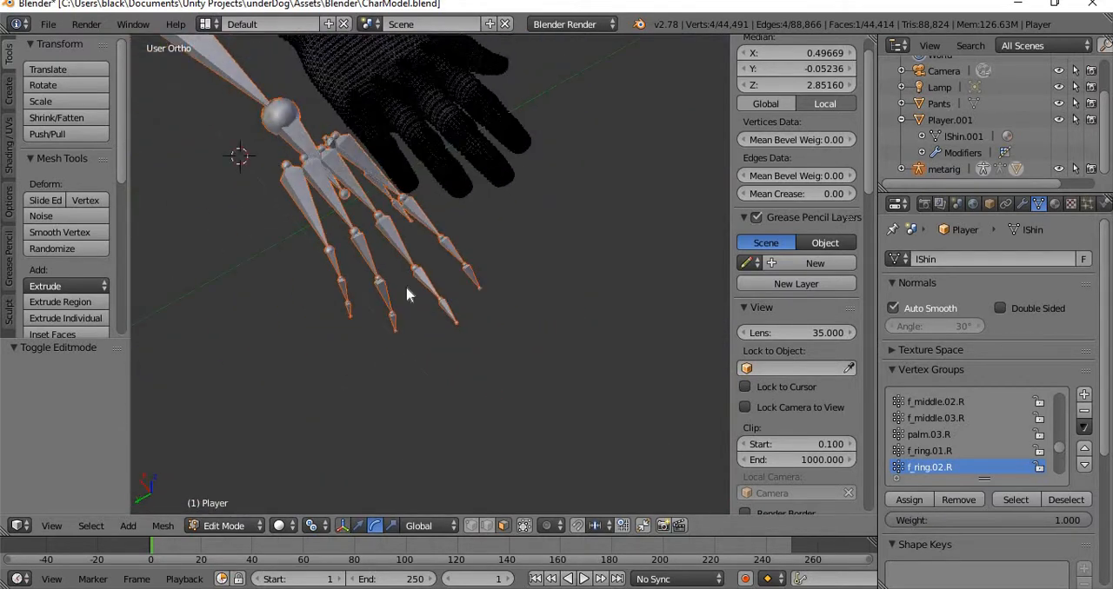
key(Tab)
Select the metarig by its forearm.R and chest bones and select all of its bones in Pose Mode.
scroll(451, 261, up, 3)
scroll(451, 262, up, 5)
middle_drag(360, 303, 693, 236)
scroll(492, 231, down, 4)
shift+middle_drag(520, 273, 225, 491)
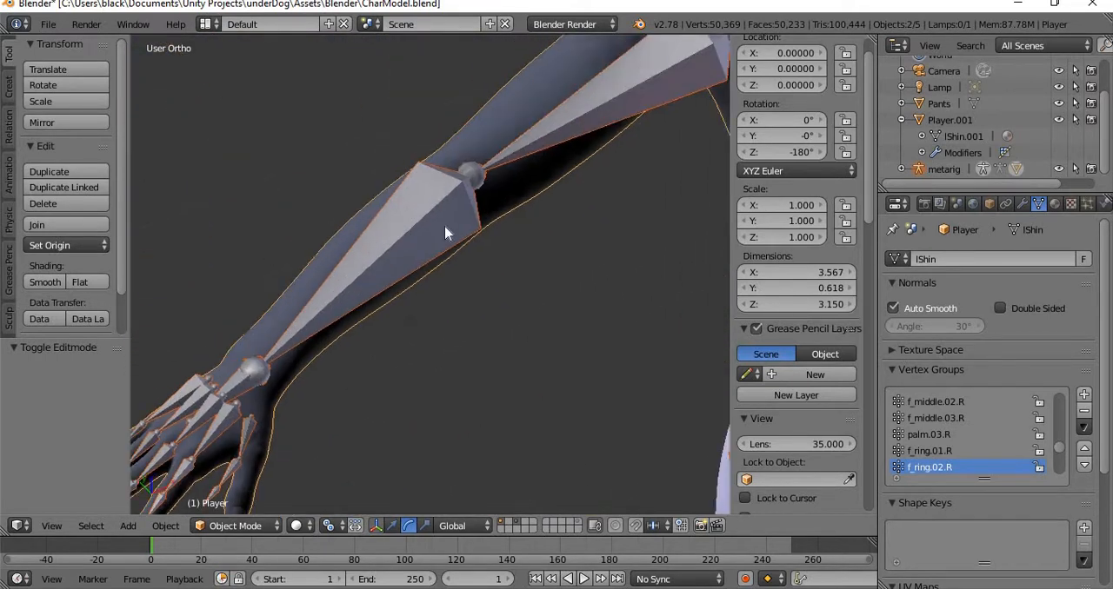
right_click(442, 219)
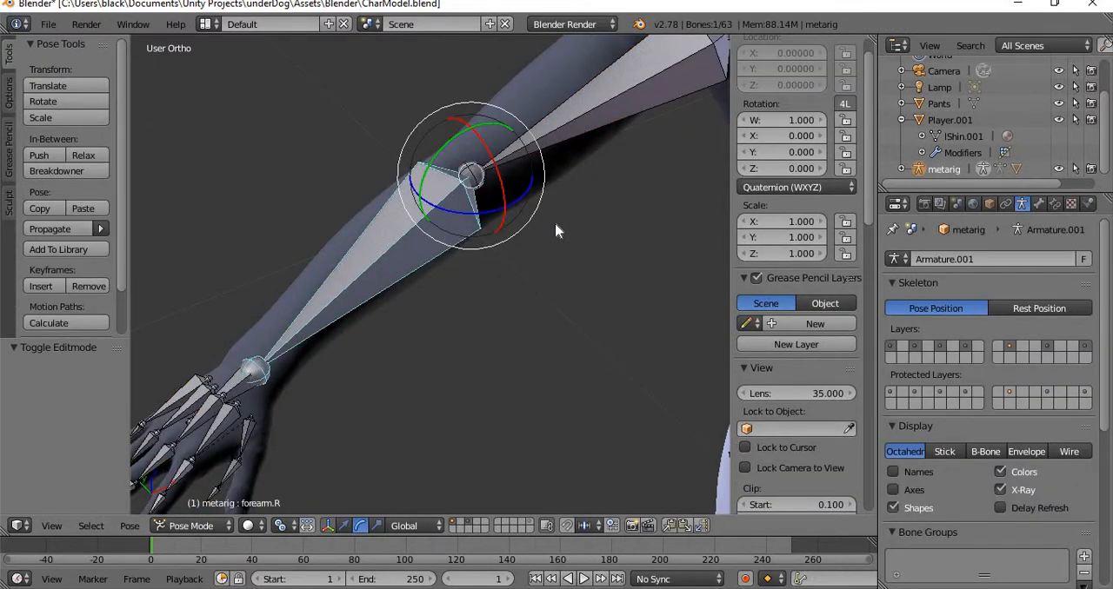
scroll(556, 230, down, 5)
shift+middle_drag(563, 230, 316, 305)
right_click(344, 296)
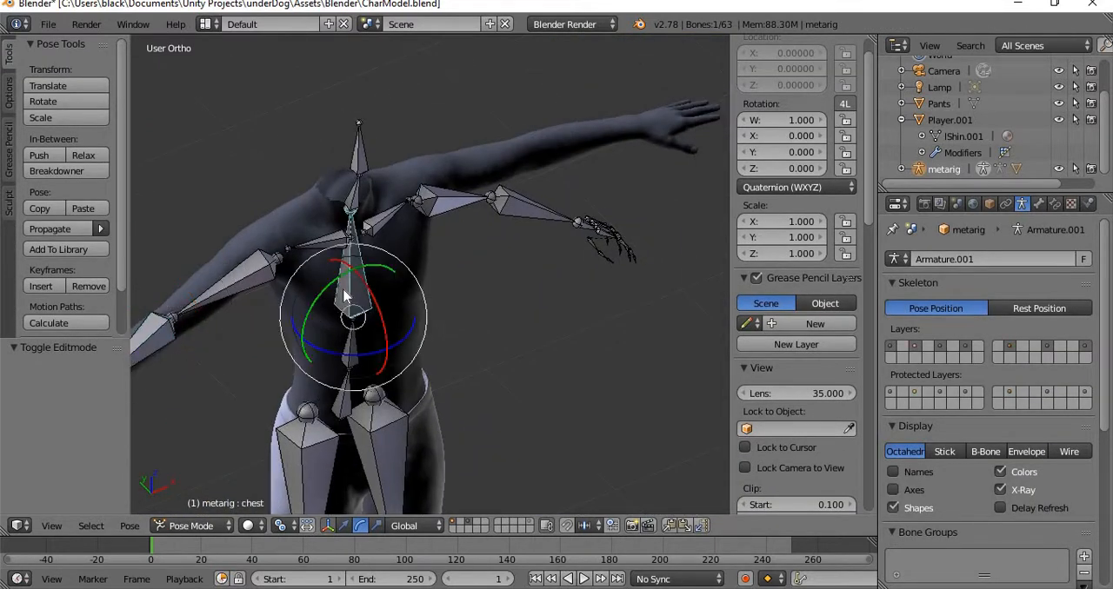
key(a)
key(a)
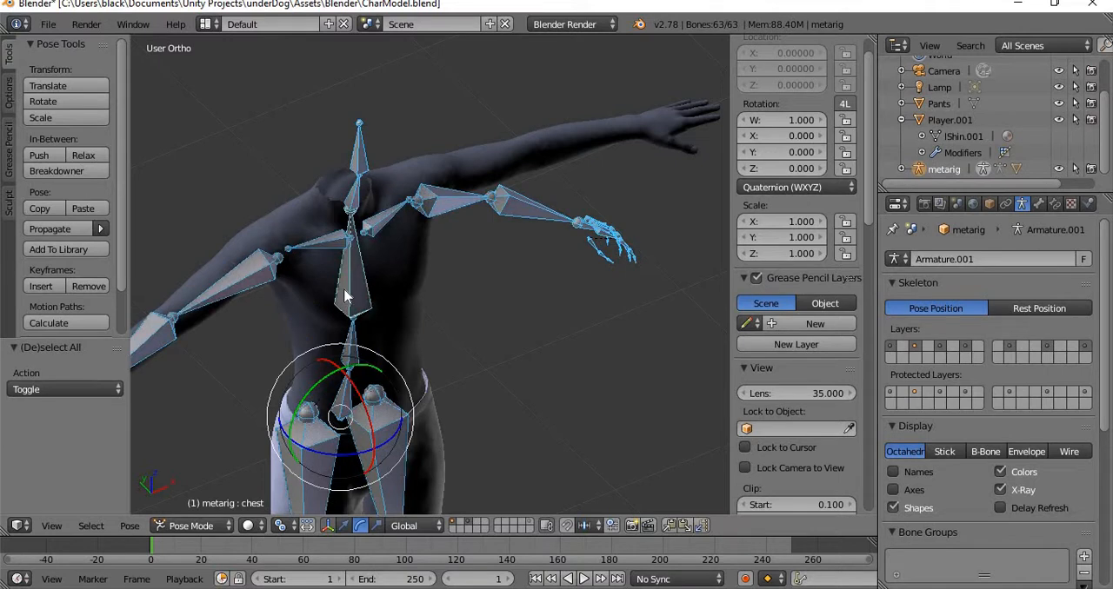
Select the Player body mesh together with the metarig and parent it again with automatic weights.
click(948, 121)
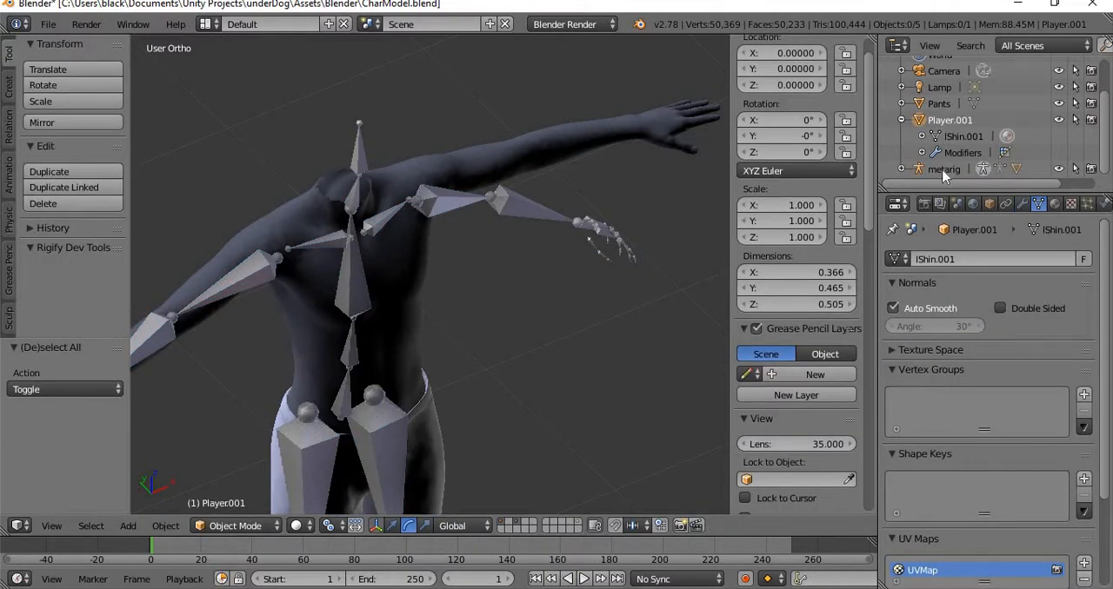
right_click(413, 239)
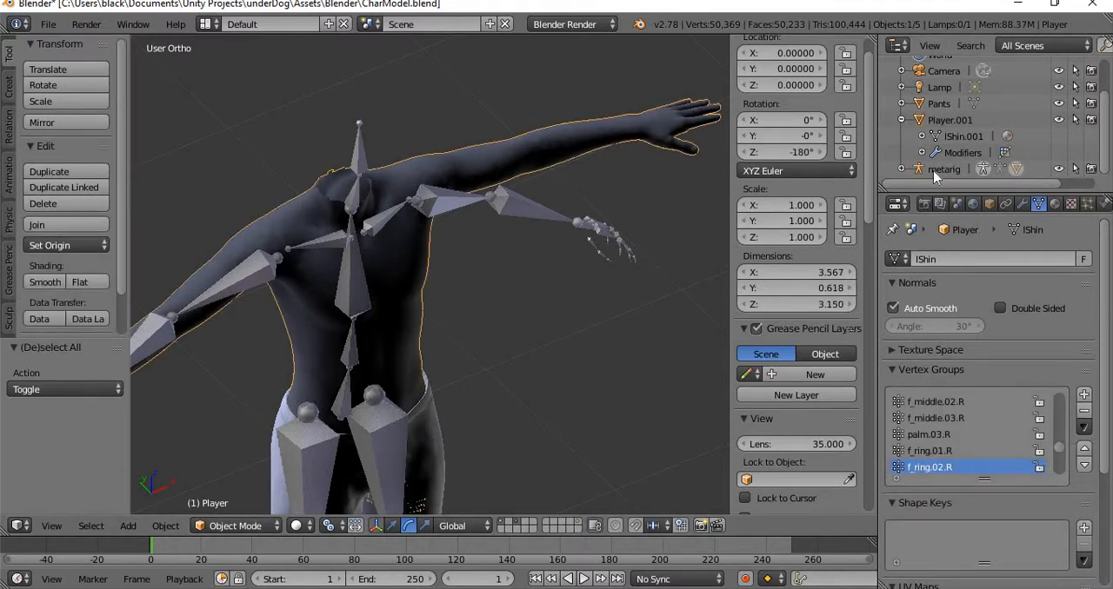
right_click(546, 219)
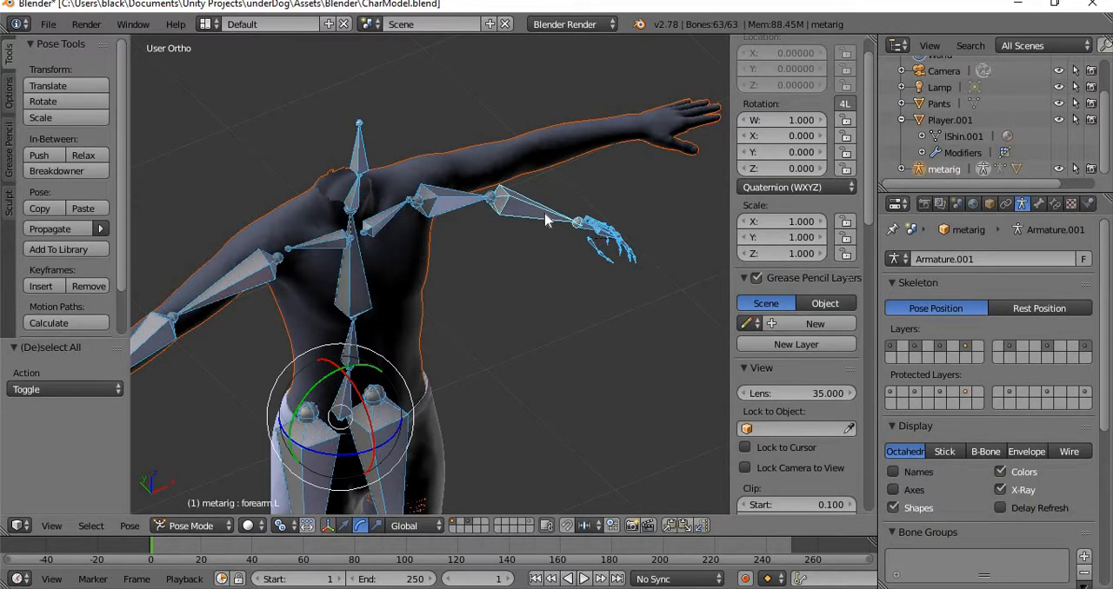
key(ctrl+p)
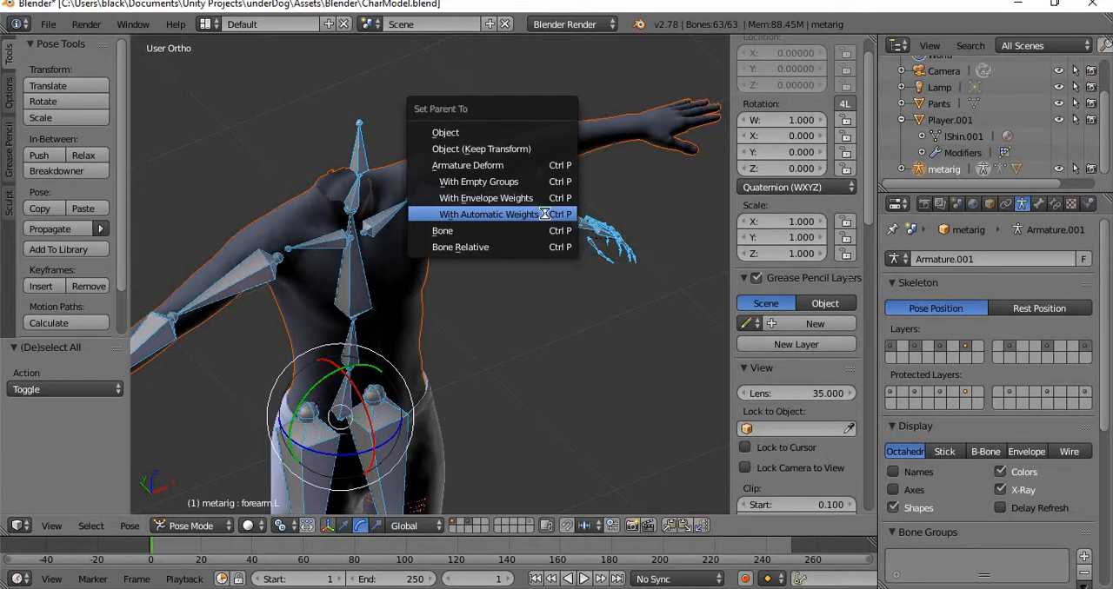
click(544, 214)
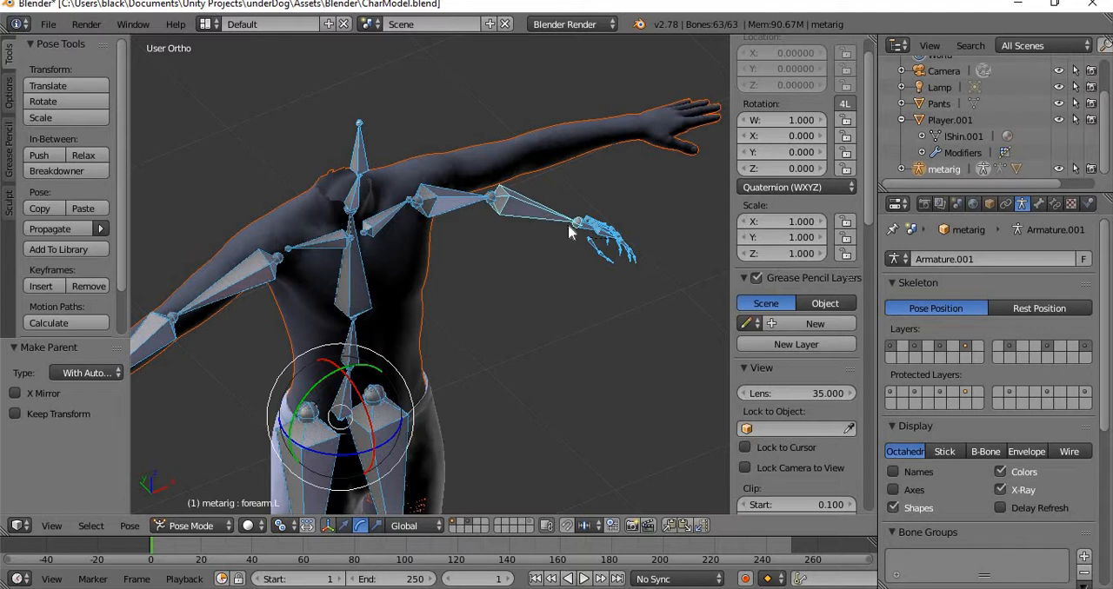
Look through the armature's properties, select the Player body mesh, and review its vertex group list.
scroll(980, 401, down, 7)
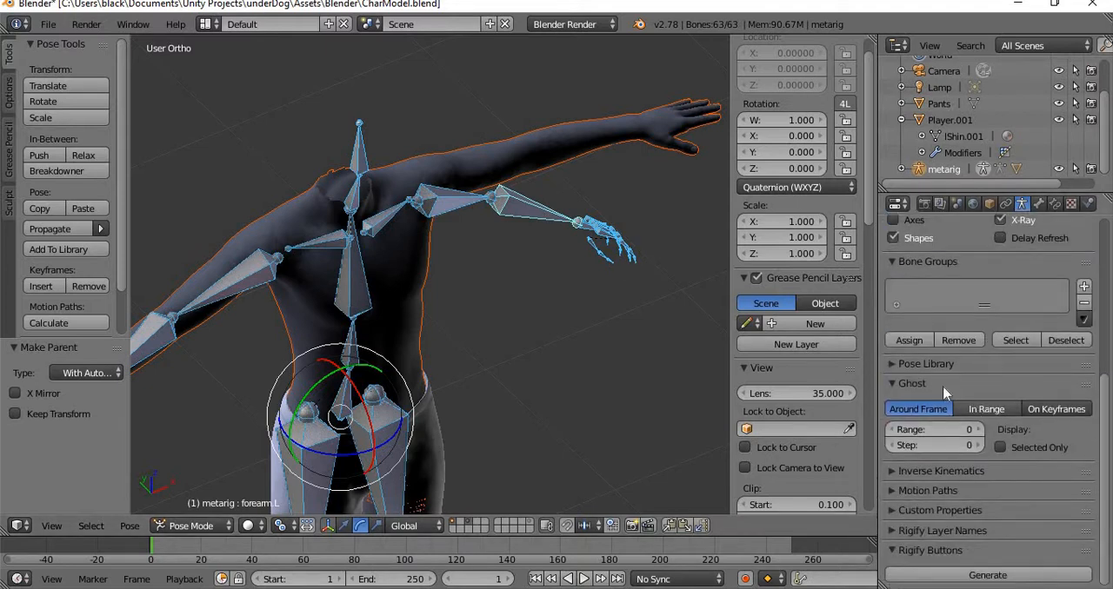
scroll(980, 374, up, 8)
scroll(983, 340, down, 5)
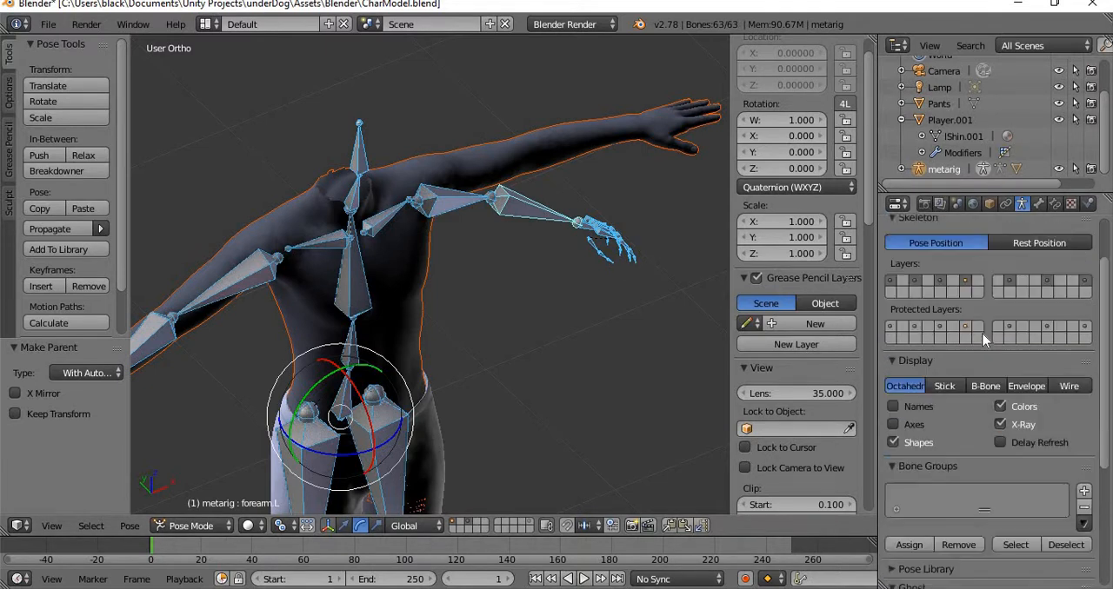
click(403, 286)
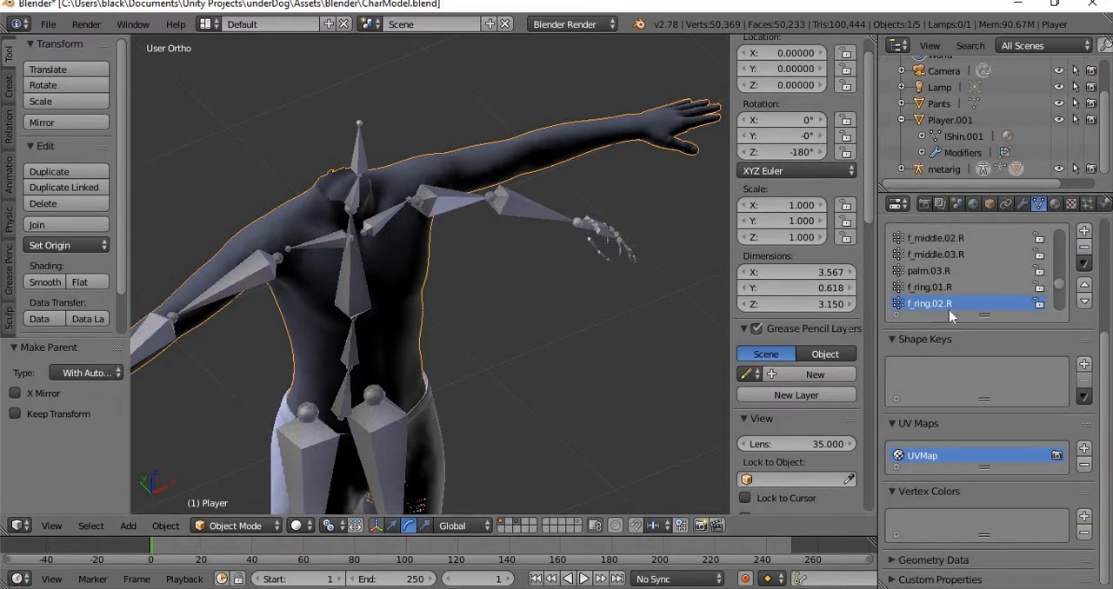
scroll(948, 309, down, 10)
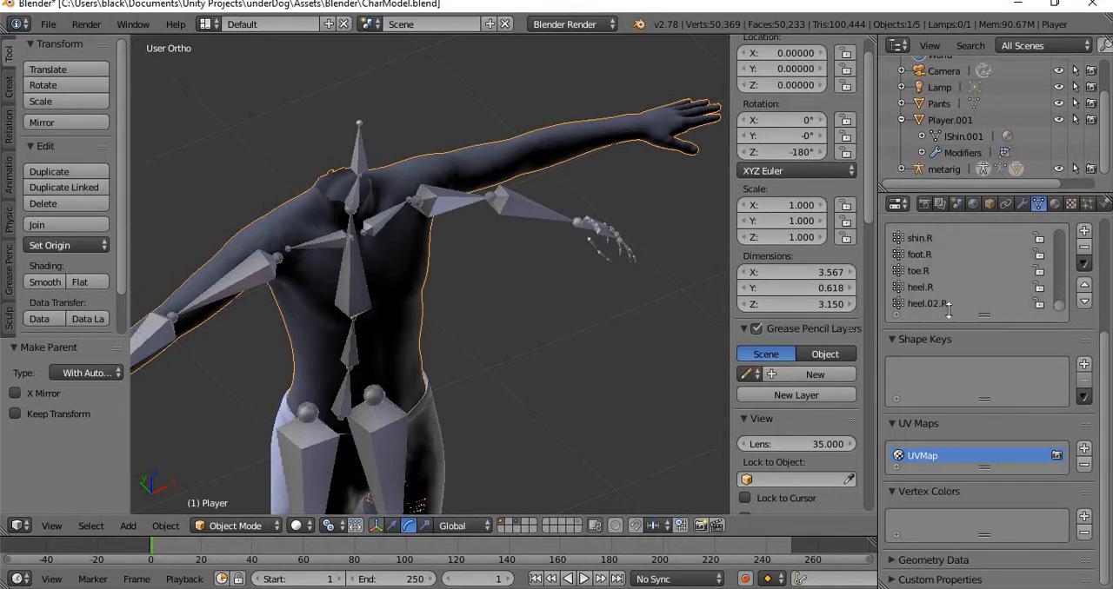
scroll(204, 375, up, 6)
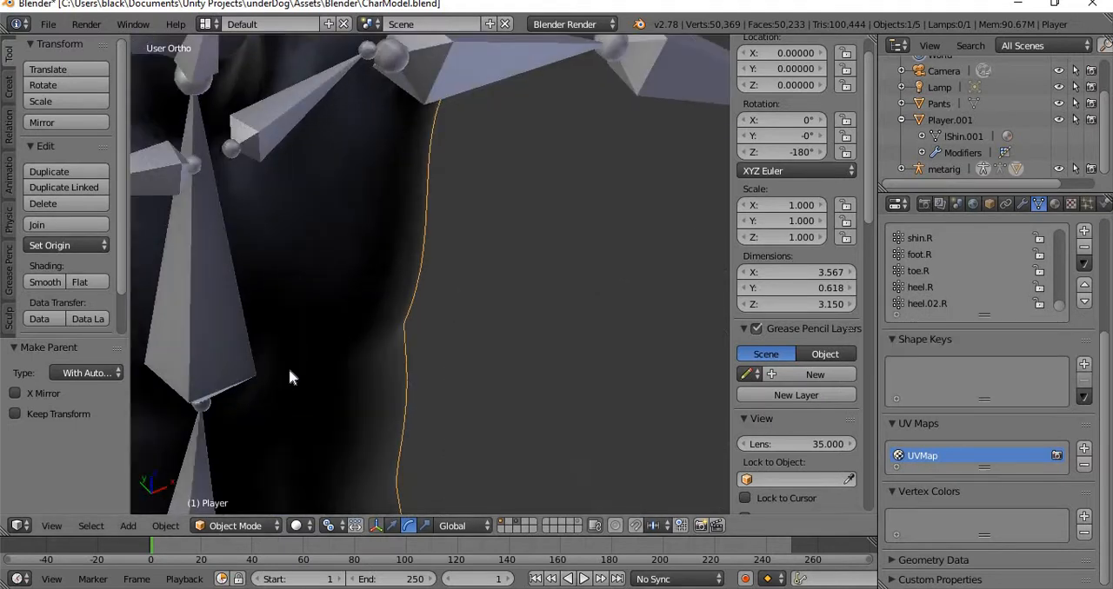
Switch the Player mesh to Weight Paint mode and display the weights of the shoulder.R bone and the forearm.R bone.
shift+middle_drag(243, 360, 450, 252)
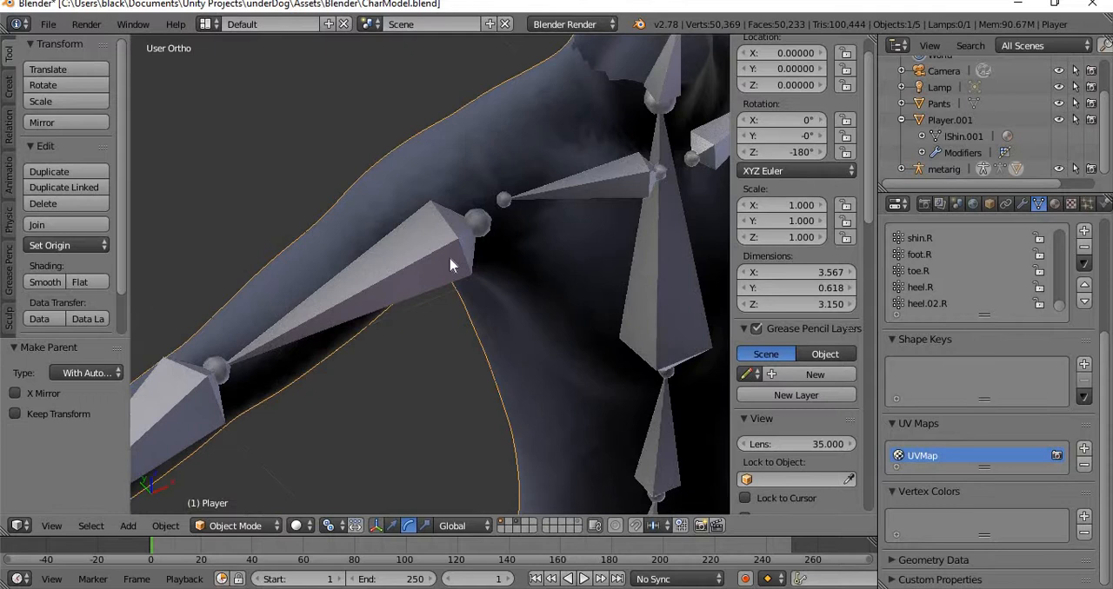
click(269, 528)
click(245, 434)
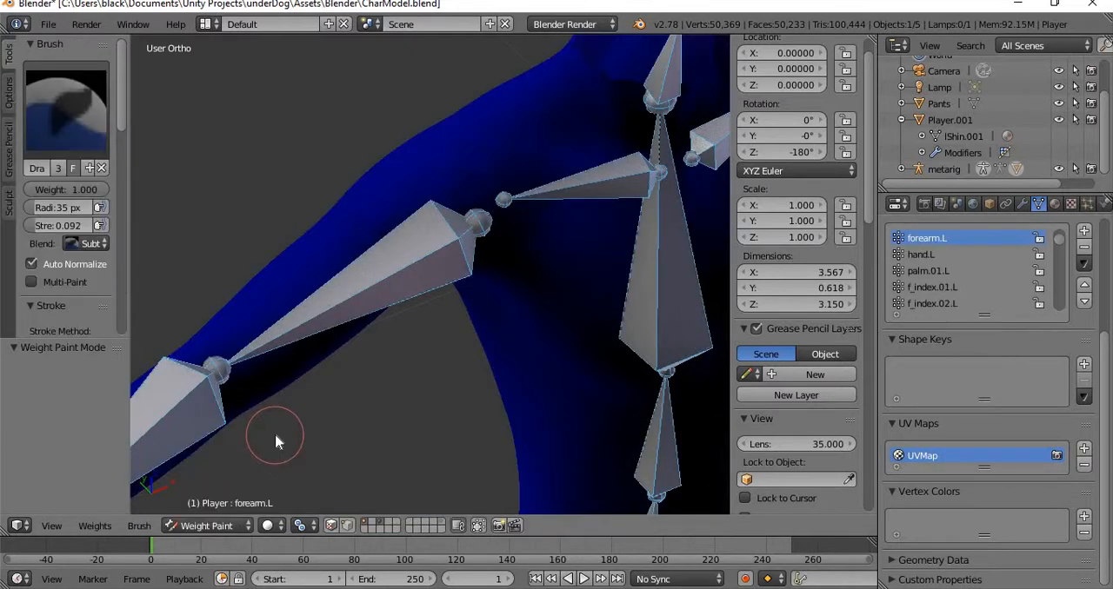
right_click(605, 194)
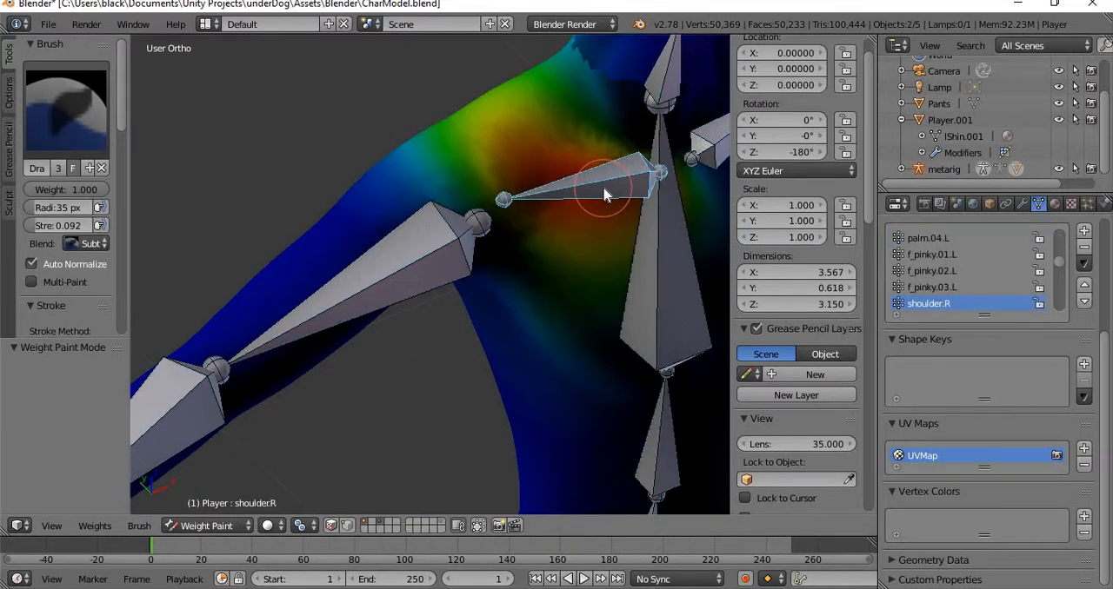
shift+middle_drag(310, 378, 461, 272)
shift+middle_drag(334, 374, 439, 308)
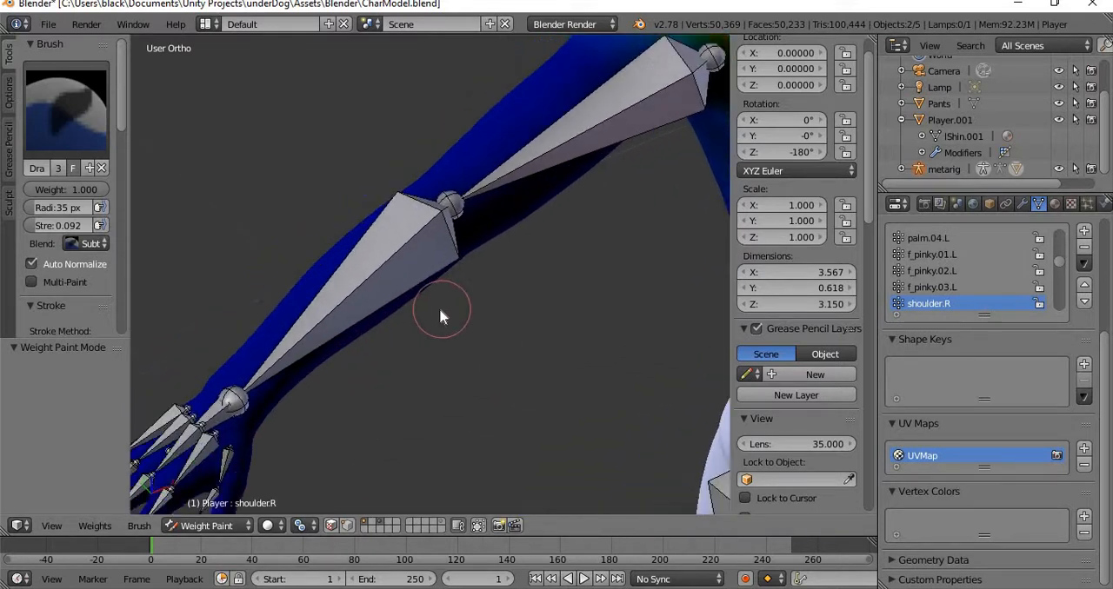
right_click(375, 300)
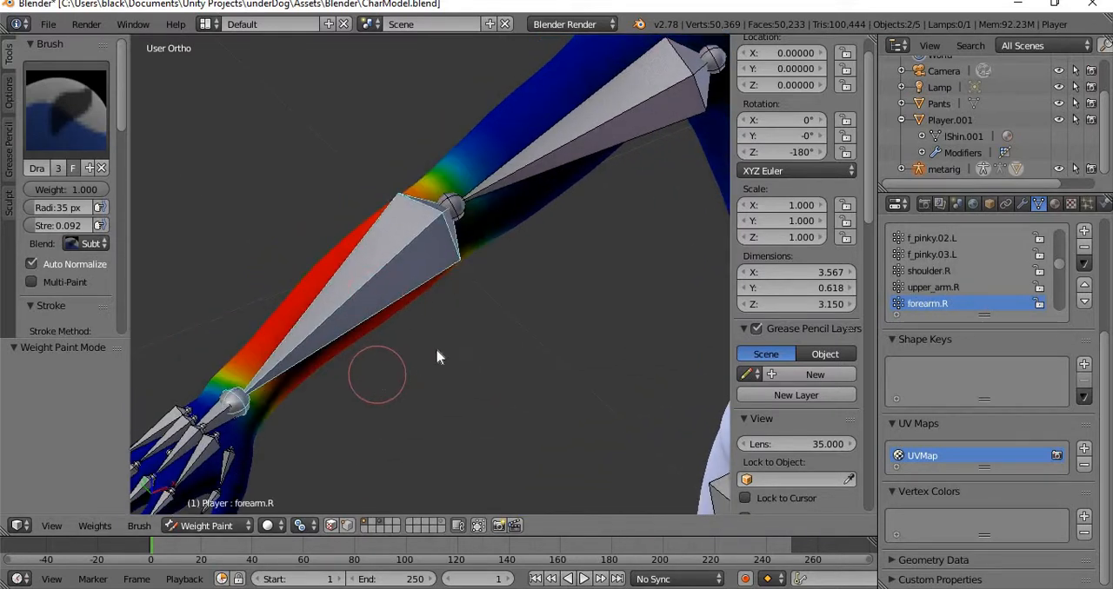
Examine the forearm.R weights from the hand and wrist up past the elbow to the upper body.
shift+middle_drag(438, 354, 470, 346)
shift+middle_drag(369, 416, 483, 307)
scroll(406, 345, up, 4)
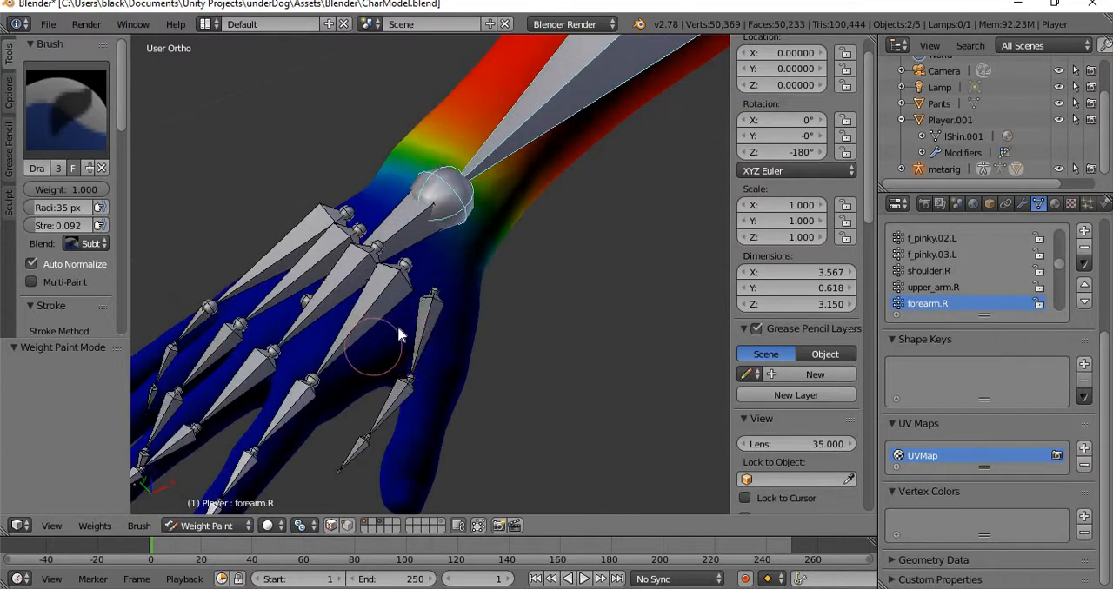
shift+middle_drag(487, 198, 300, 437)
shift+middle_drag(451, 264, 378, 331)
scroll(487, 295, down, 4)
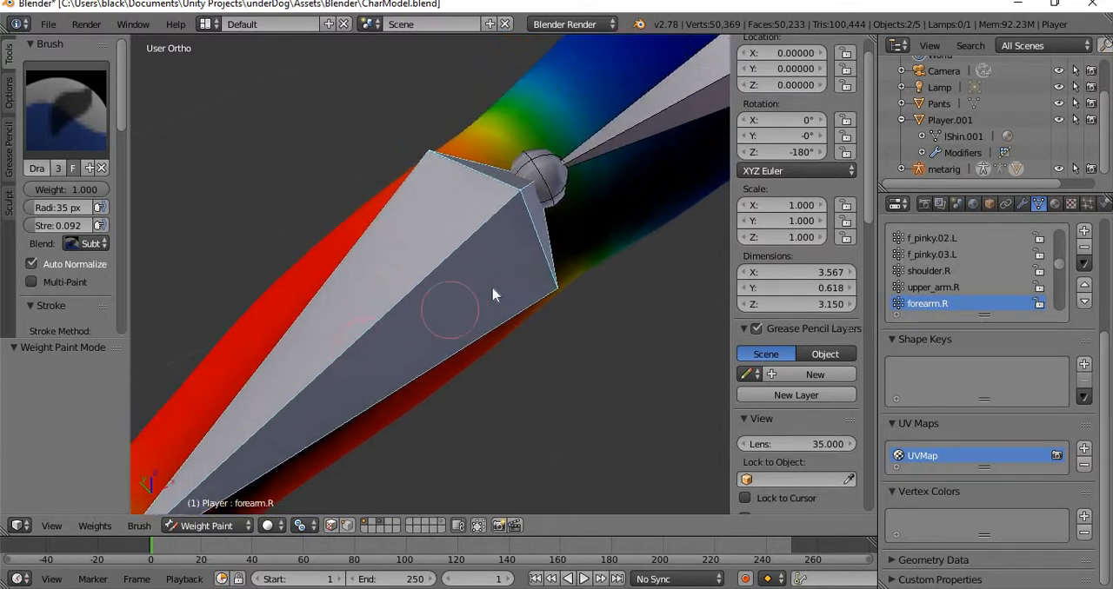
shift+middle_drag(604, 187, 320, 353)
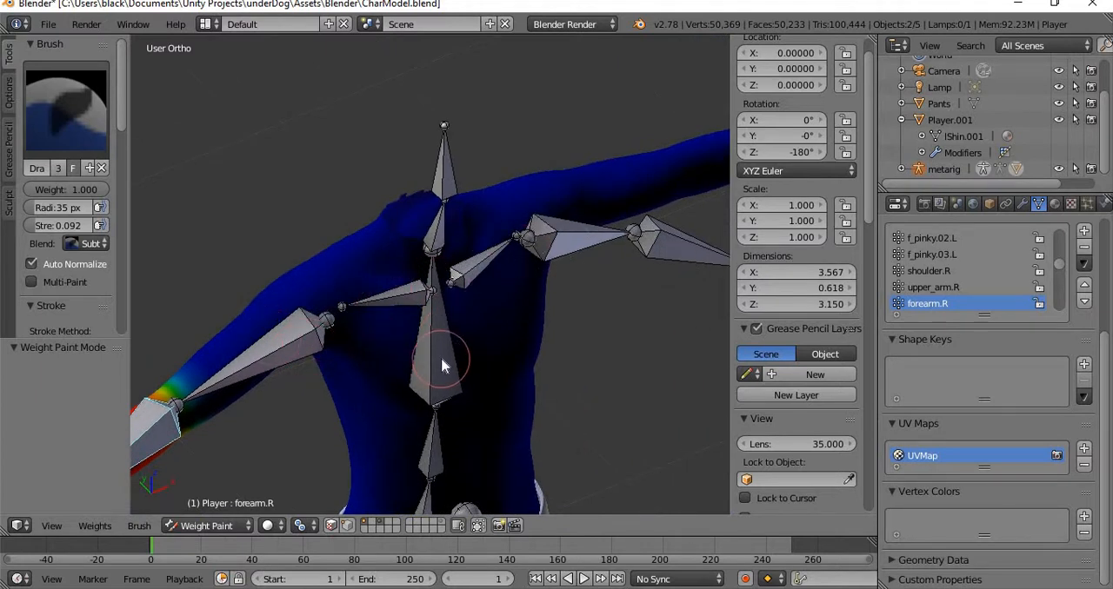
scroll(451, 178, up, 4)
shift+middle_drag(268, 210, 474, 301)
middle_drag(474, 302, 407, 304)
shift+middle_drag(400, 341, 494, 252)
shift+middle_drag(220, 349, 494, 280)
middle_drag(494, 280, 143, 346)
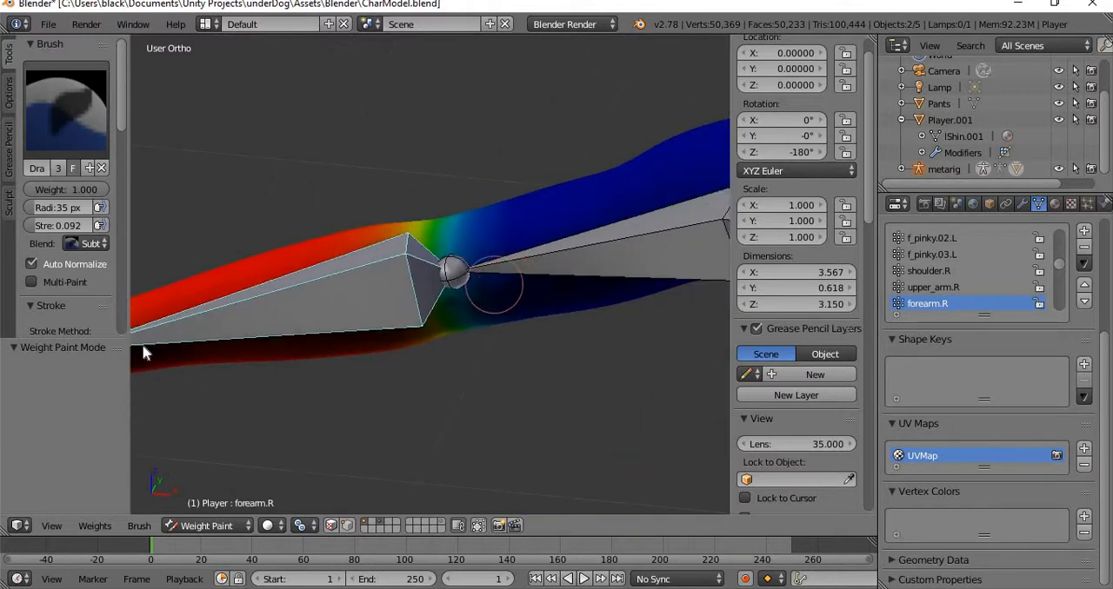
shift+middle_drag(237, 326, 415, 302)
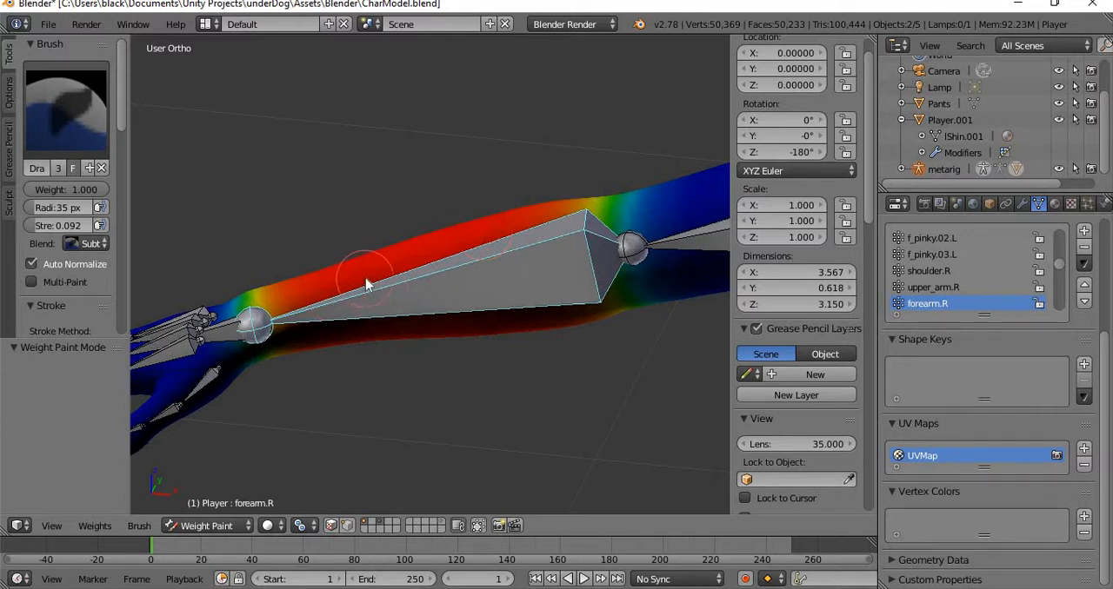
Inspect how the forearm.R weights blend at the elbow and at the wrist from several angles.
mouse_move(368, 280)
middle_down()
mouse_move(492, 356)
mouse_move(492, 368)
mouse_move(637, 430)
middle_up()
scroll(432, 238, down, 6)
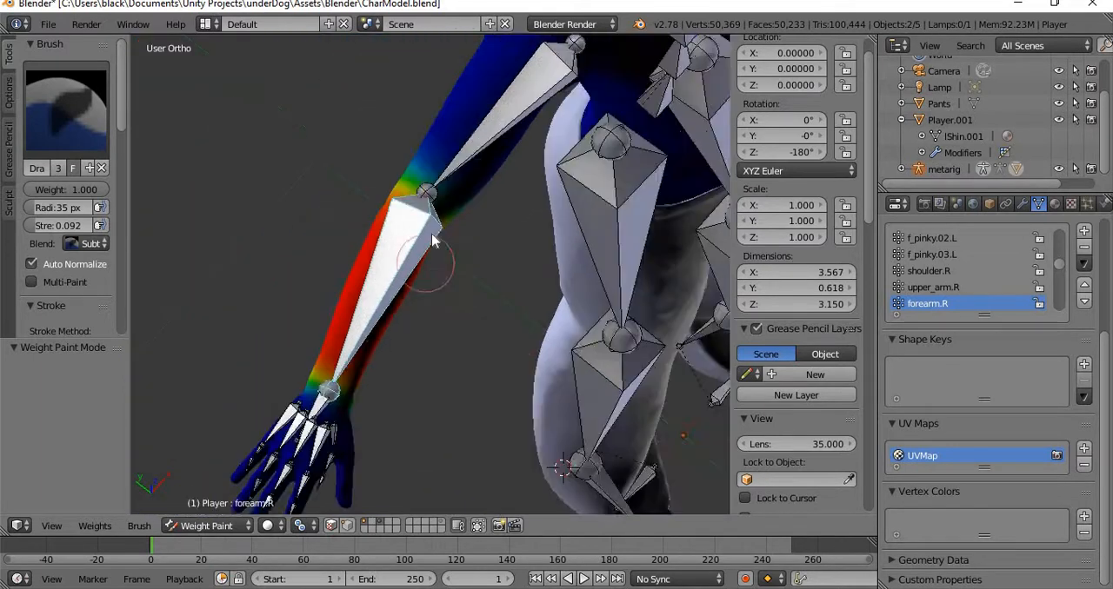
scroll(467, 311, up, 3)
scroll(426, 373, up, 5)
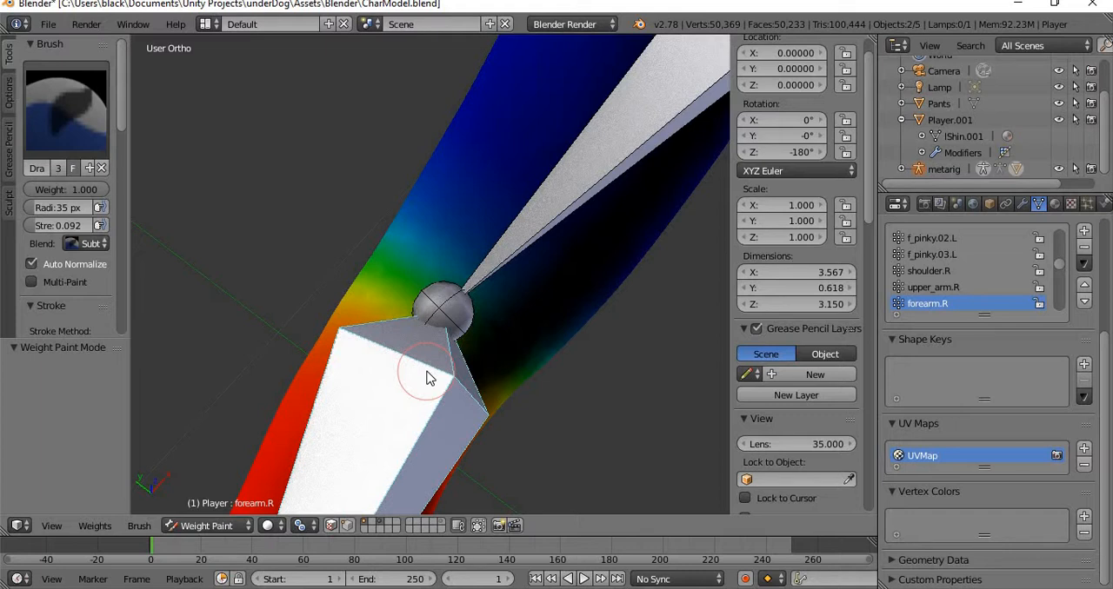
scroll(464, 365, down, 5)
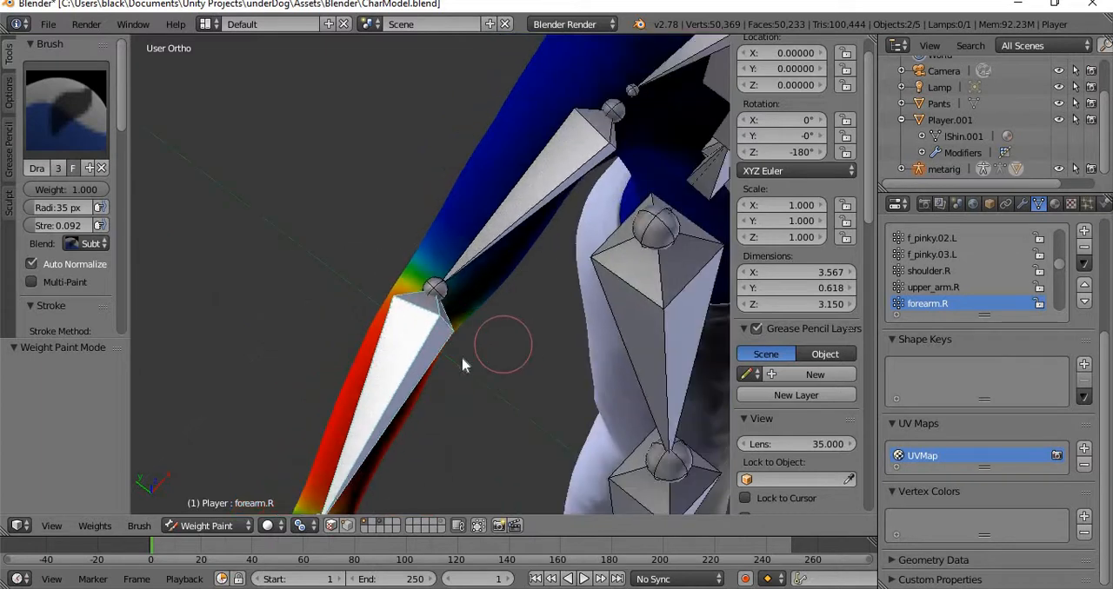
middle_drag(463, 258, 410, 268)
scroll(412, 271, up, 2)
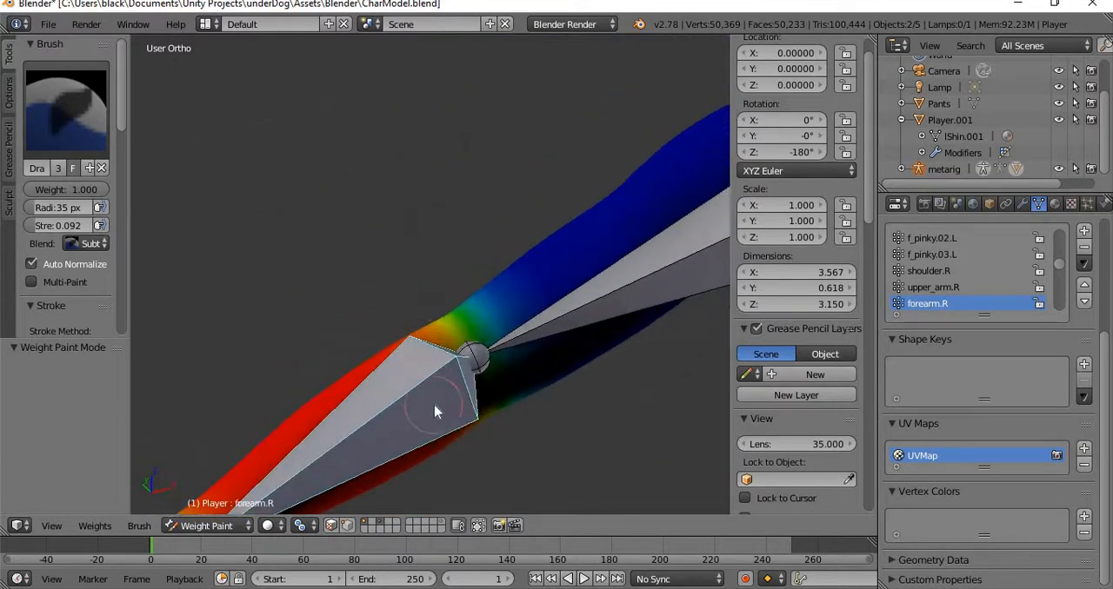
shift+middle_drag(435, 412, 489, 262)
middle_drag(504, 299, 510, 405)
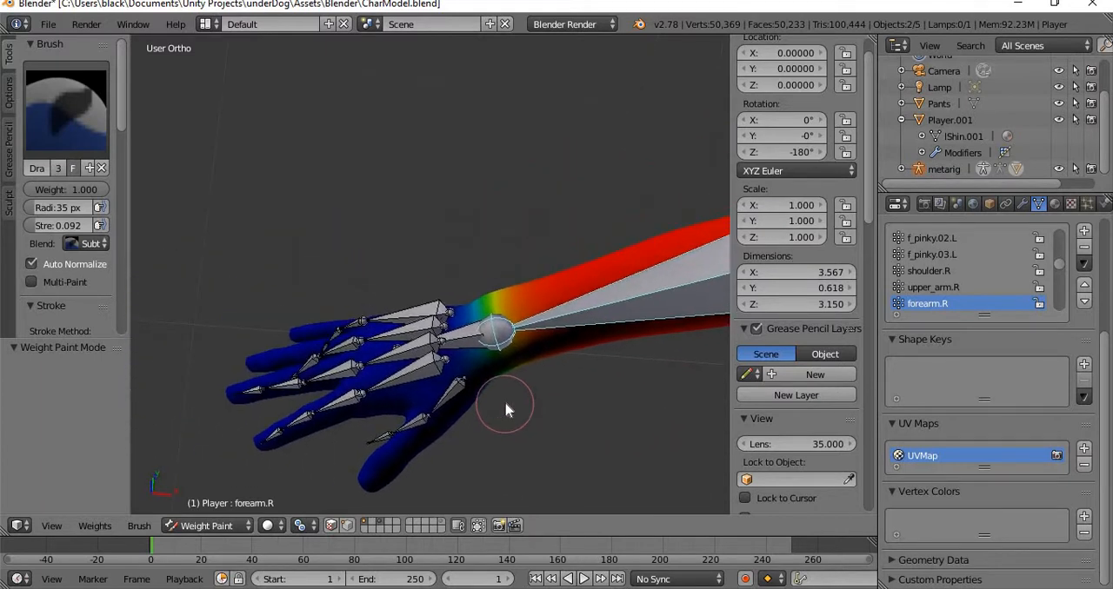
scroll(408, 374, up, 4)
middle_drag(408, 374, 403, 330)
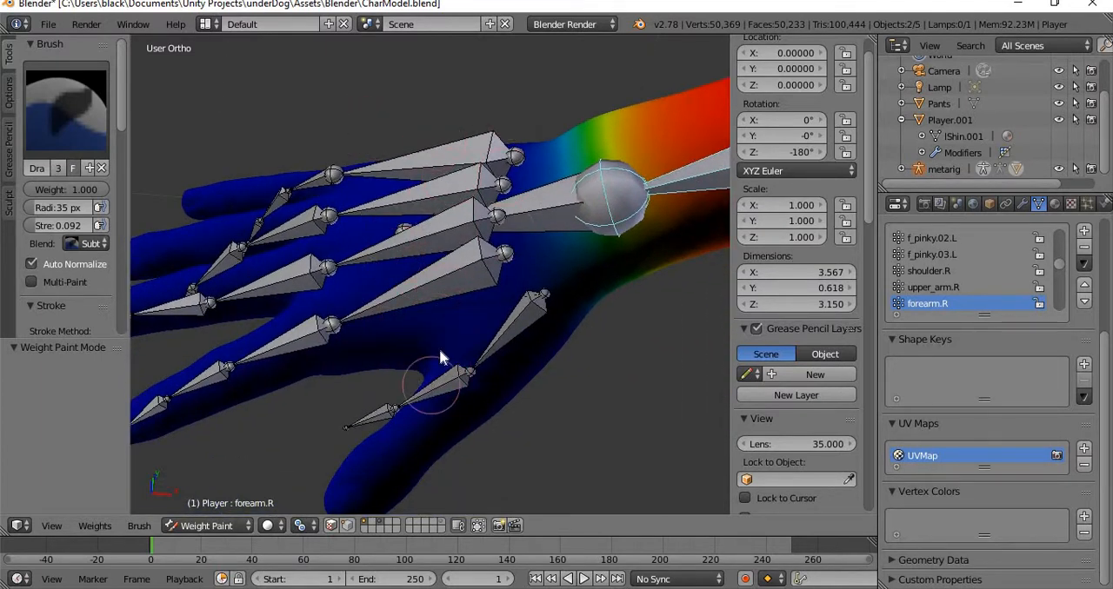
scroll(573, 256, down, 4)
shift+middle_drag(607, 252, 437, 307)
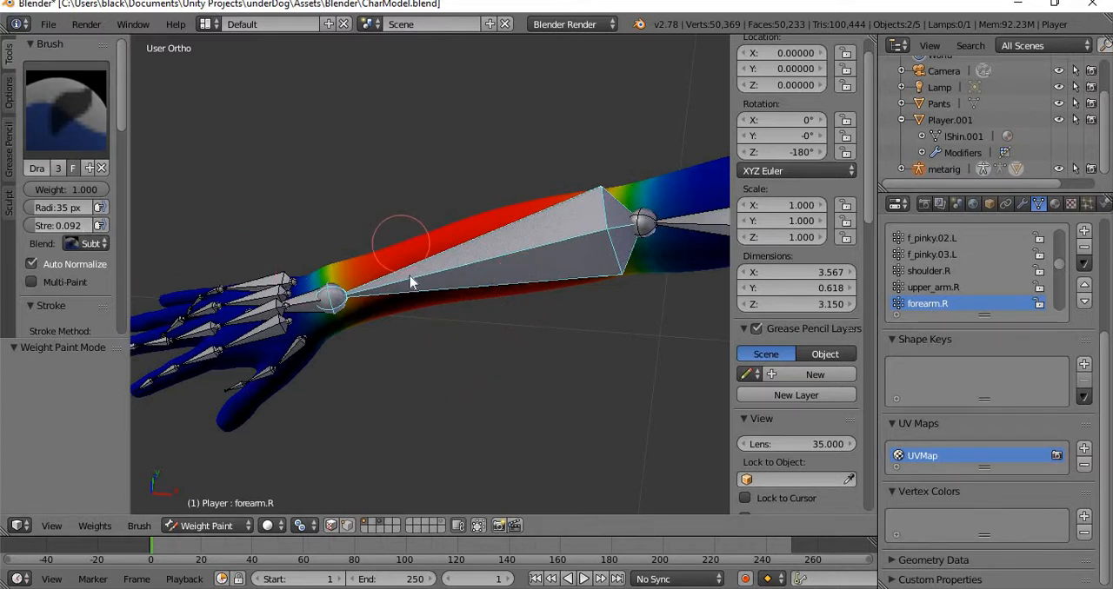
Raise the Subtract brush strength to 0.961 and try it on the forearm.R weights with Auto Normalize on.
drag(33, 225, 192, 225)
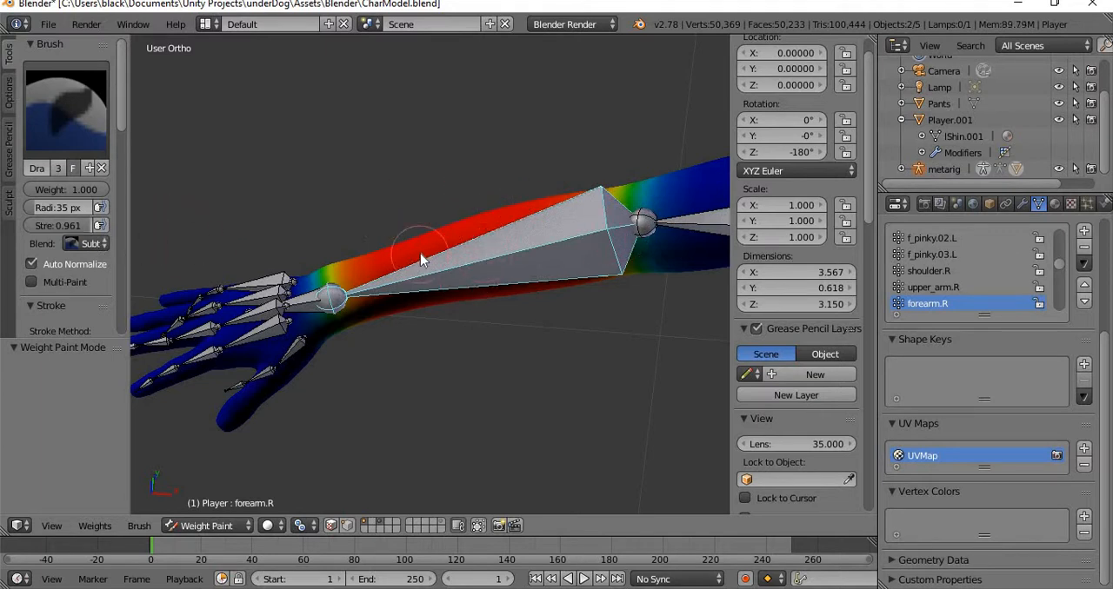
middle_drag(406, 258, 468, 180)
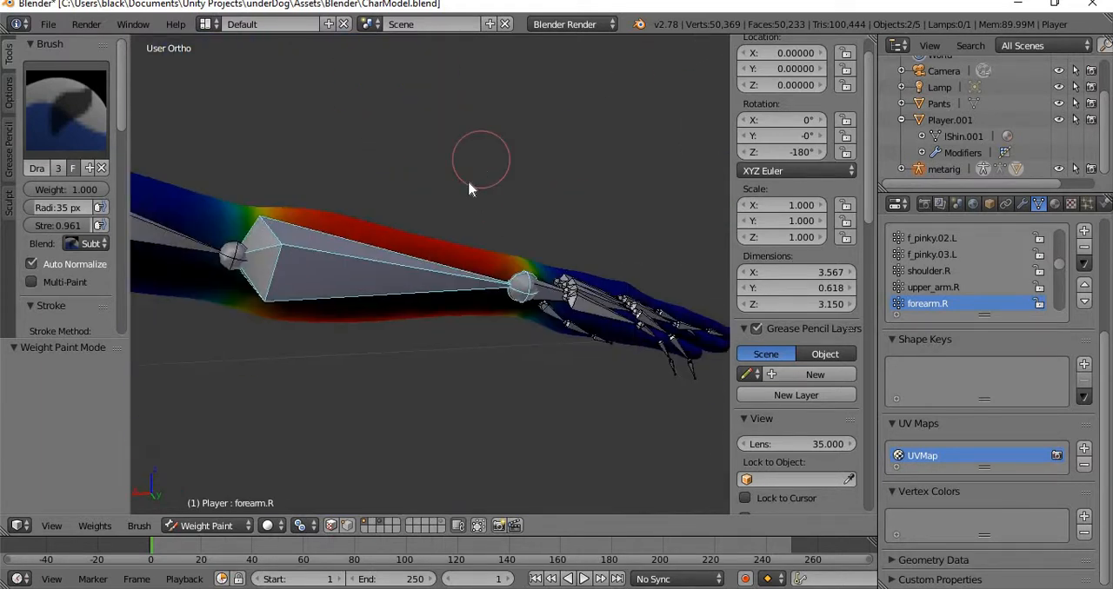
middle_drag(414, 277, 340, 202)
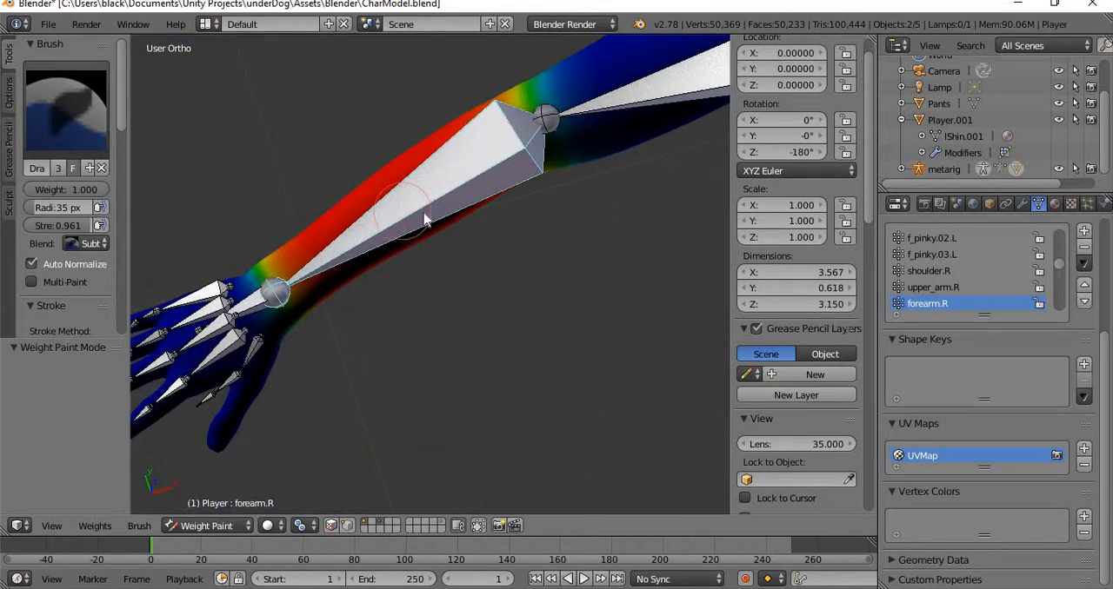
Turn off Auto Normalize and subtract the forearm.R weights across the upper and lower sides of the forearm.
click(33, 263)
mouse_move(387, 180)
mouse_down()
mouse_move(405, 168)
mouse_move(318, 214)
mouse_move(427, 136)
mouse_move(534, 112)
mouse_move(521, 104)
mouse_move(348, 186)
mouse_move(295, 291)
mouse_move(339, 300)
mouse_move(376, 250)
mouse_move(343, 292)
mouse_move(445, 266)
mouse_move(527, 172)
mouse_move(417, 250)
mouse_move(542, 69)
mouse_move(572, 133)
mouse_move(538, 188)
mouse_up()
mouse_move(539, 190)
middle_down()
mouse_move(497, 258)
mouse_move(438, 44)
mouse_move(390, 293)
middle_up()
mouse_move(476, 283)
mouse_down()
mouse_move(448, 265)
mouse_move(464, 276)
mouse_move(377, 287)
mouse_move(327, 280)
mouse_up()
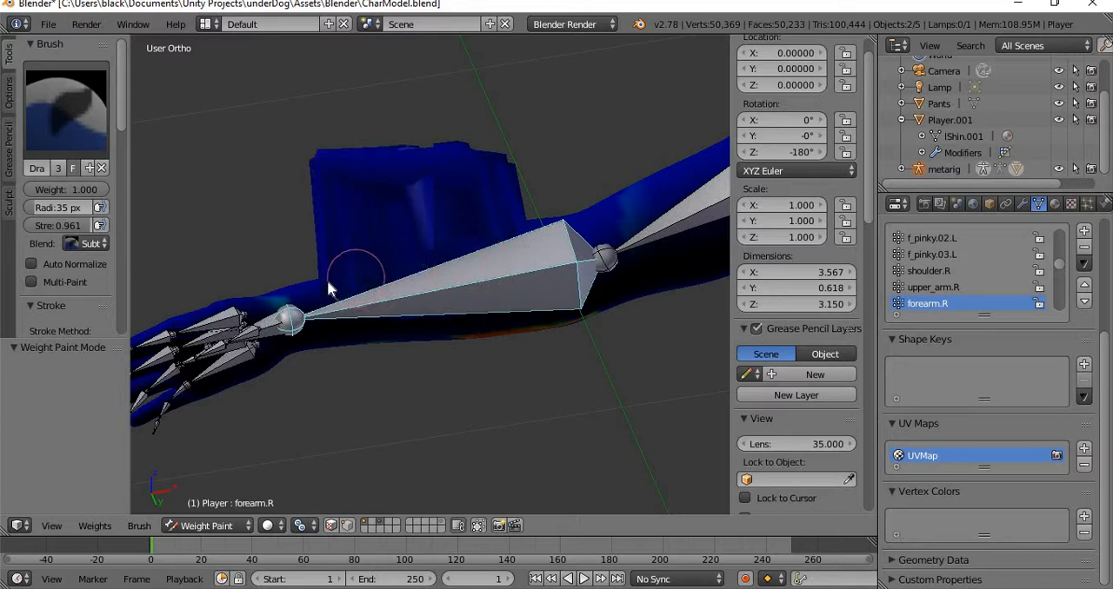
mouse_move(459, 335)
mouse_down()
mouse_move(435, 331)
mouse_move(652, 324)
mouse_move(354, 338)
mouse_up()
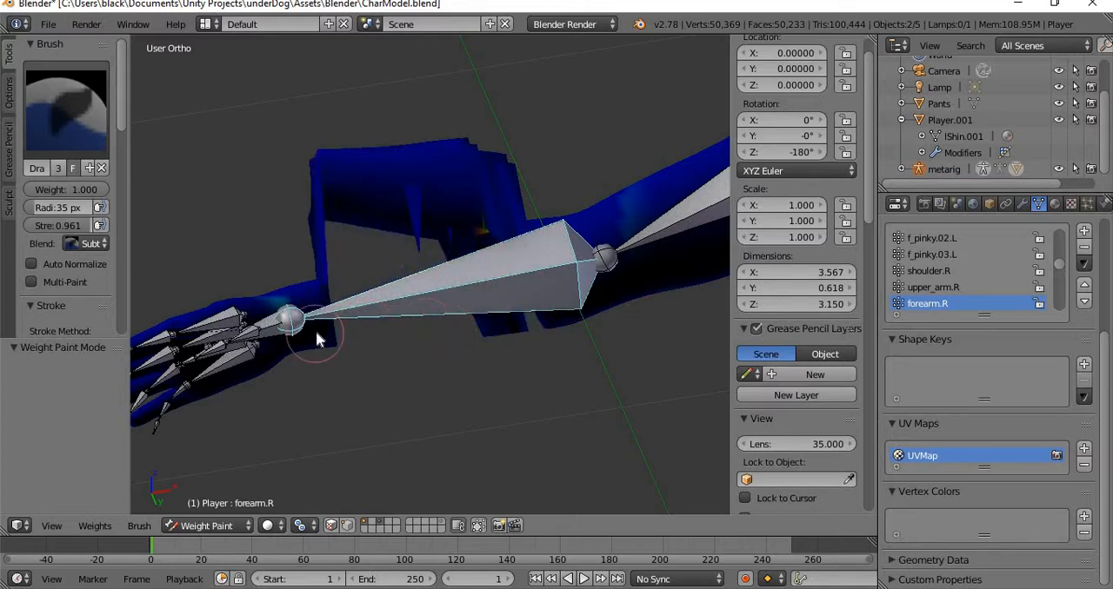
scroll(467, 321, down, 5)
middle_drag(471, 304, 527, 219)
scroll(527, 220, up, 6)
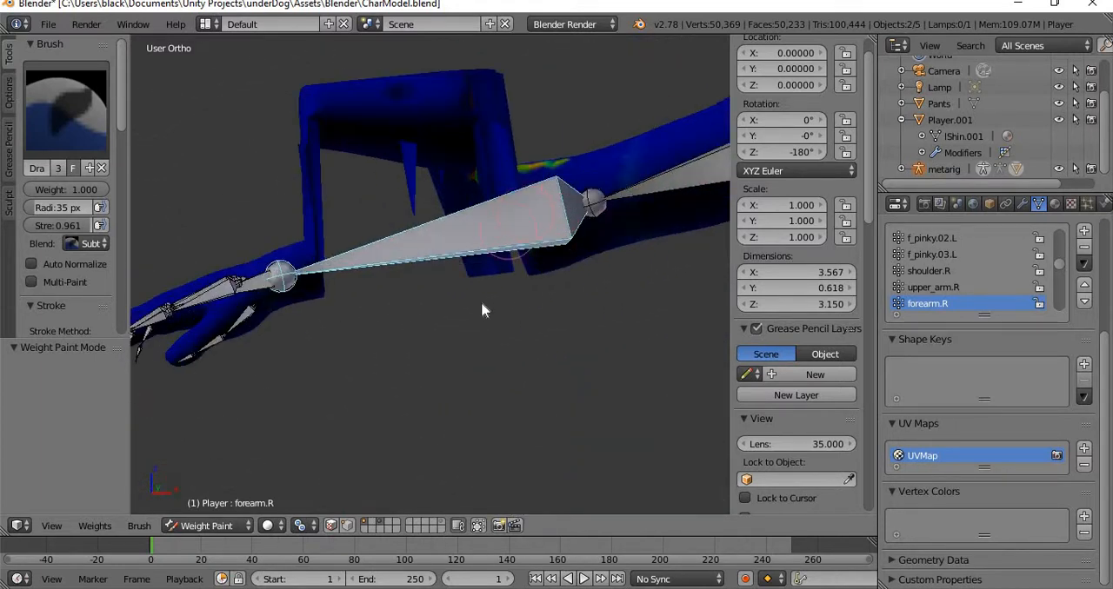
Check the deformed forearm in Object Mode, and return the Player mesh to Weight Paint mode.
click(219, 526)
click(231, 509)
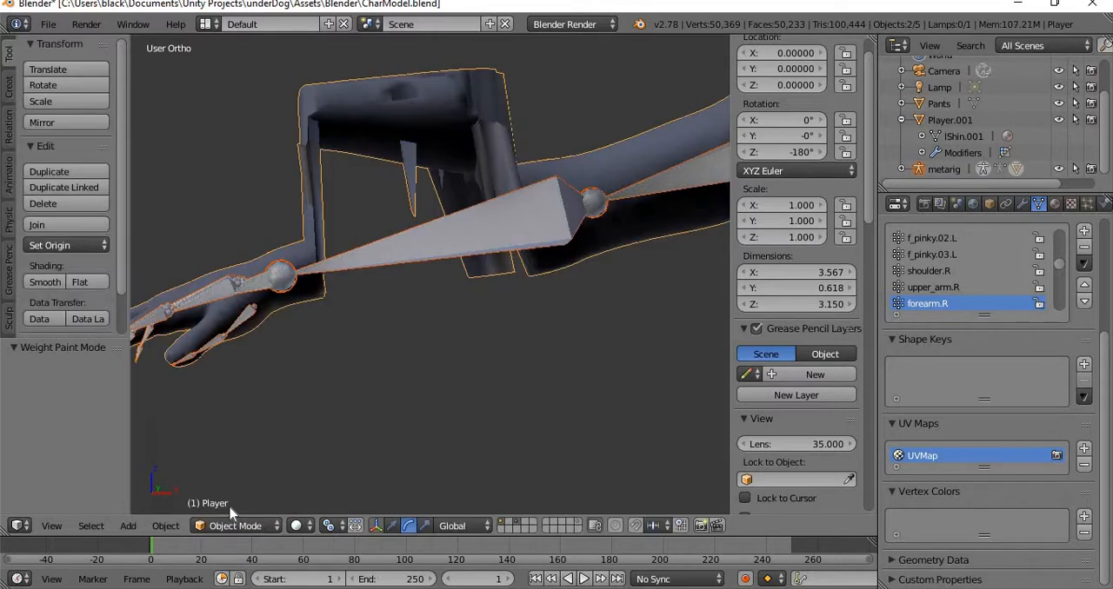
click(233, 526)
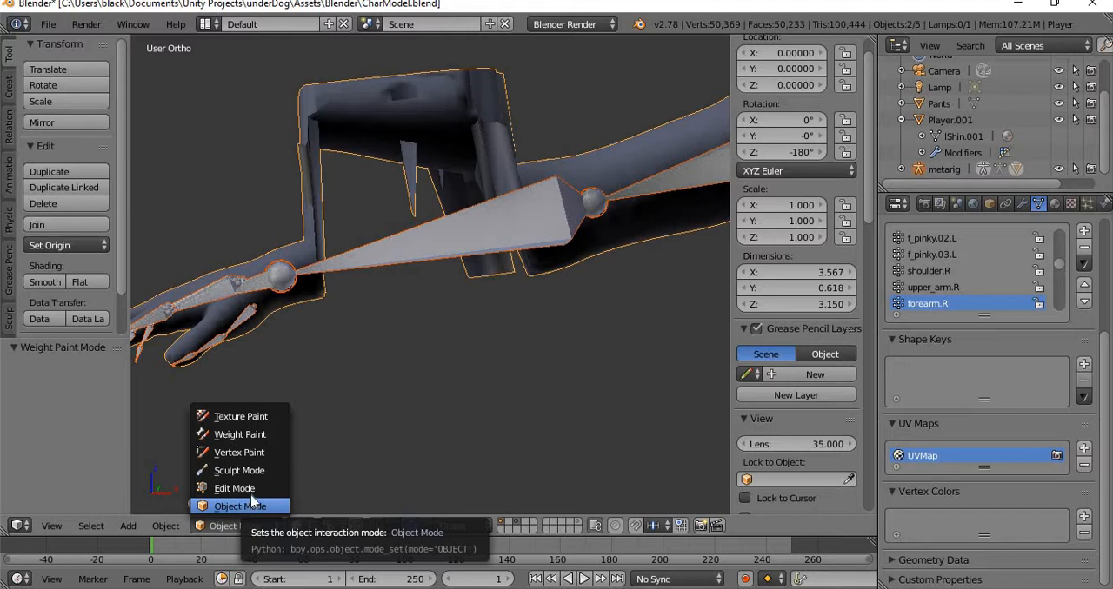
click(241, 435)
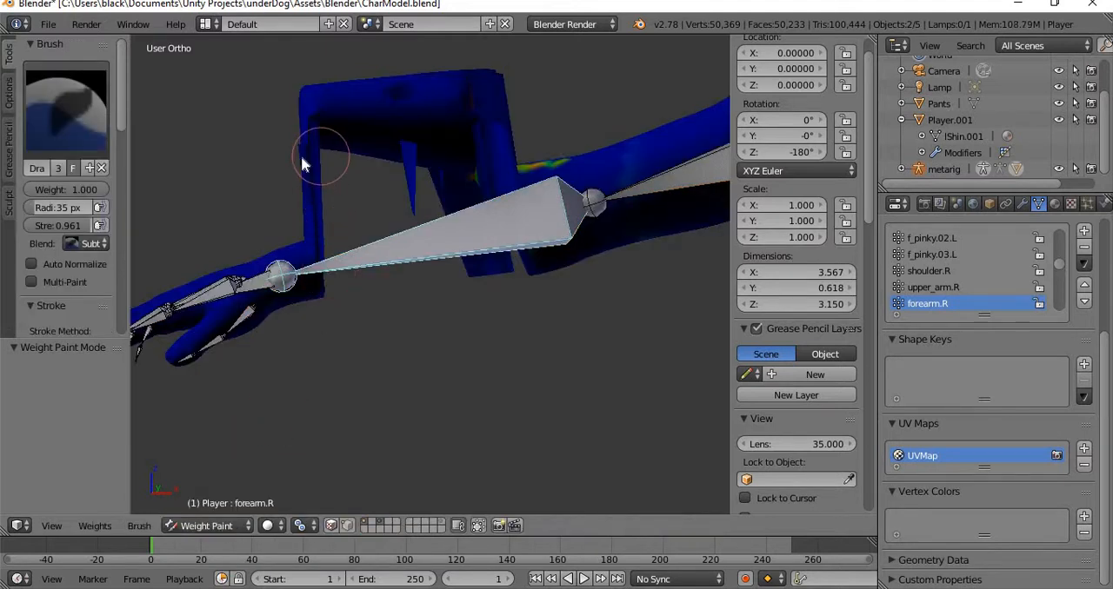
Set the brush blending to Mix and repaint the forearm with forearm.R weight at 1.000, filling the remaining patches.
click(88, 243)
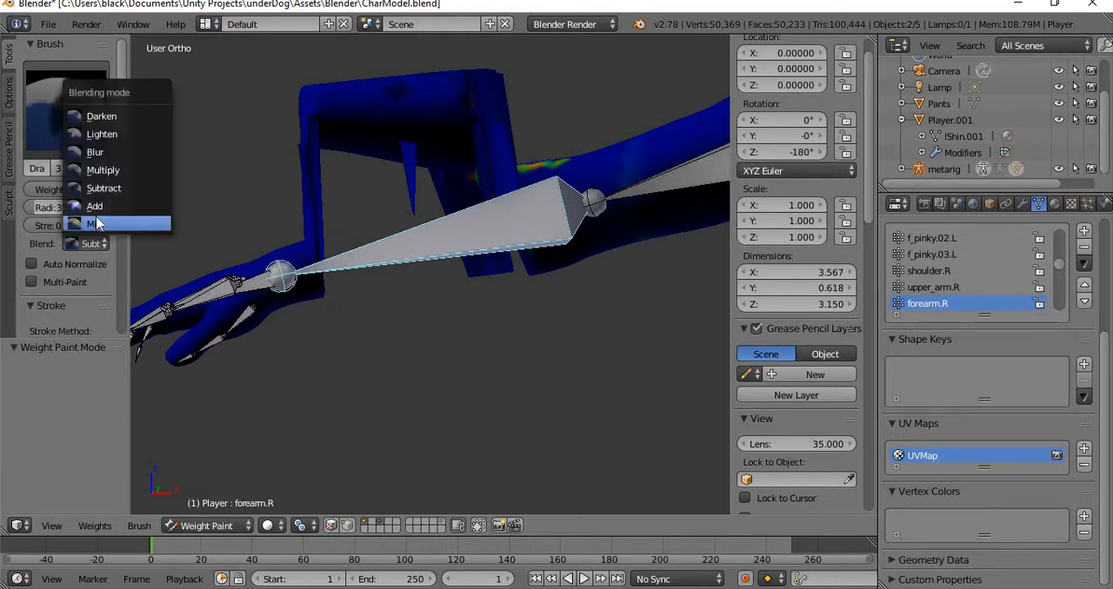
click(116, 225)
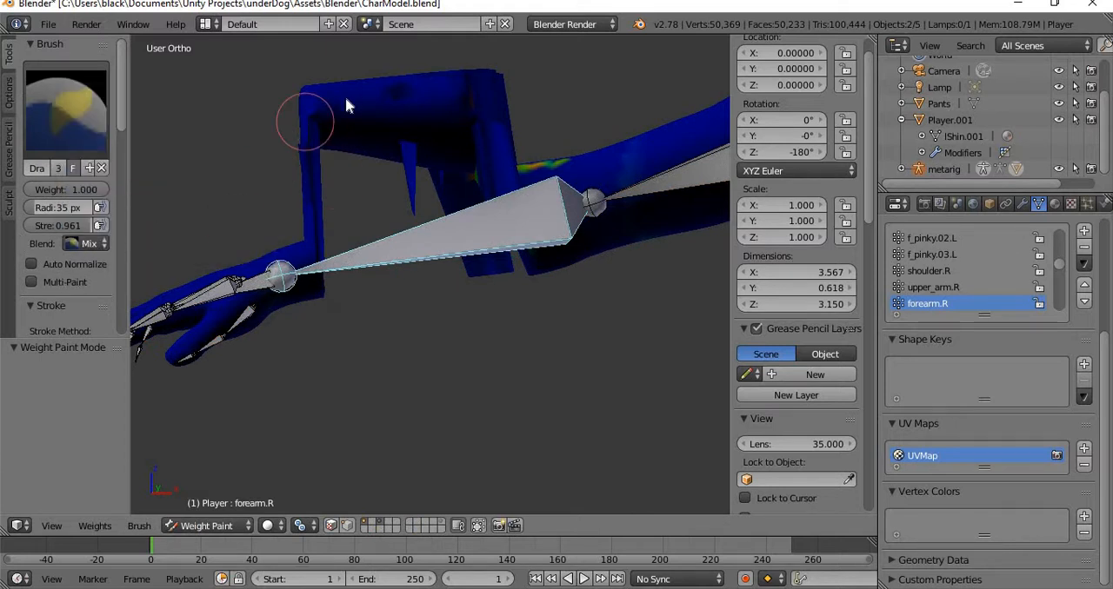
mouse_move(346, 101)
mouse_down()
mouse_move(360, 109)
mouse_move(318, 99)
mouse_move(313, 142)
mouse_move(380, 95)
mouse_move(406, 242)
mouse_move(414, 86)
mouse_move(455, 255)
mouse_move(452, 99)
mouse_move(519, 75)
mouse_move(493, 109)
mouse_move(505, 280)
mouse_move(411, 187)
mouse_up()
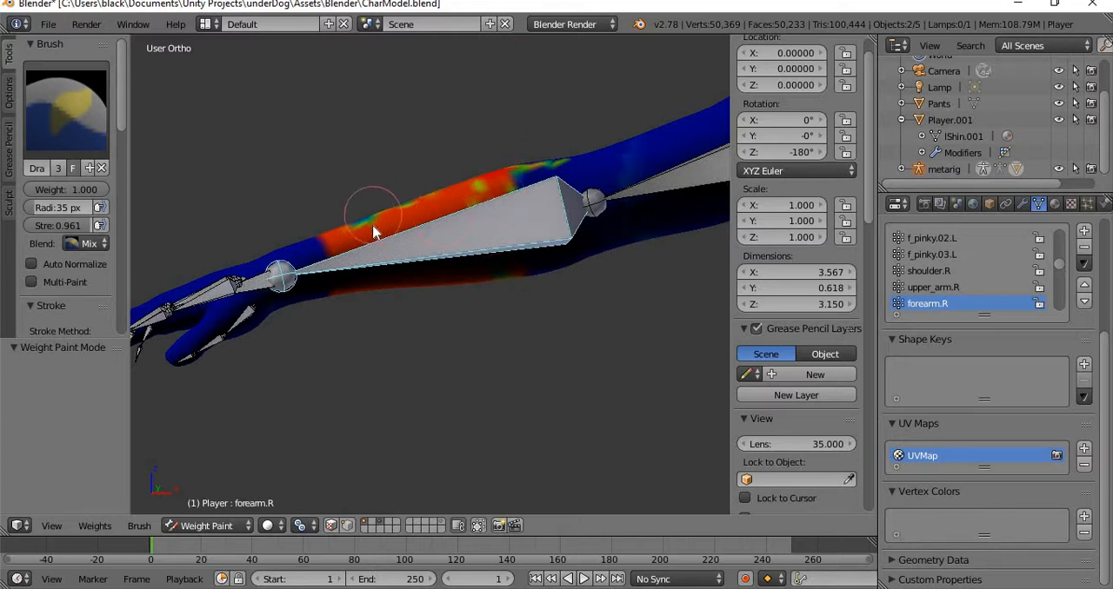
middle_drag(428, 115, 455, 305)
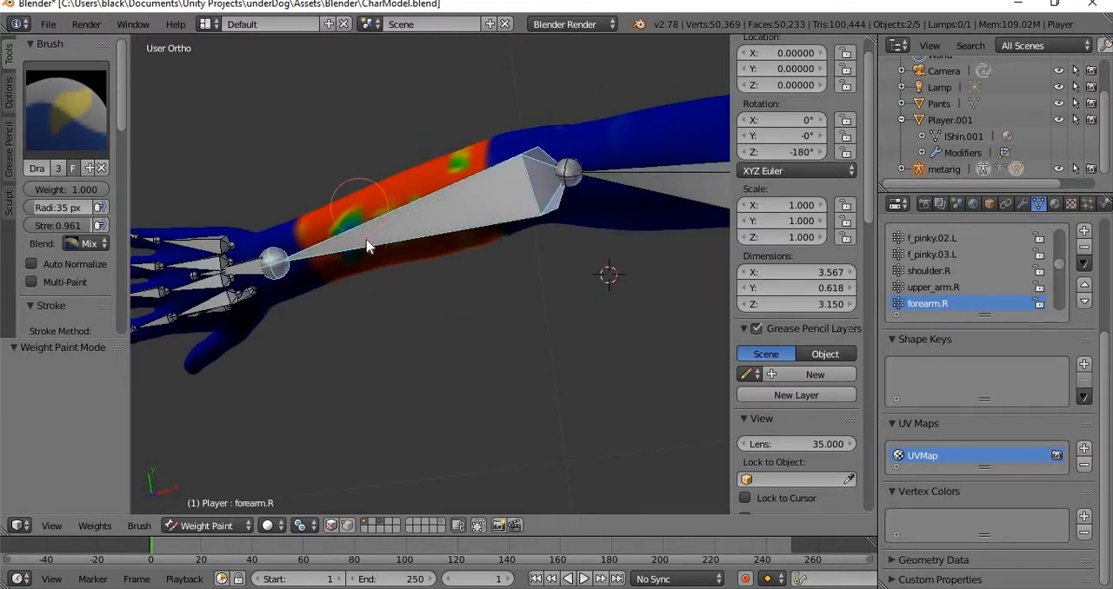
mouse_move(340, 236)
mouse_down()
mouse_move(455, 162)
mouse_move(452, 181)
mouse_up()
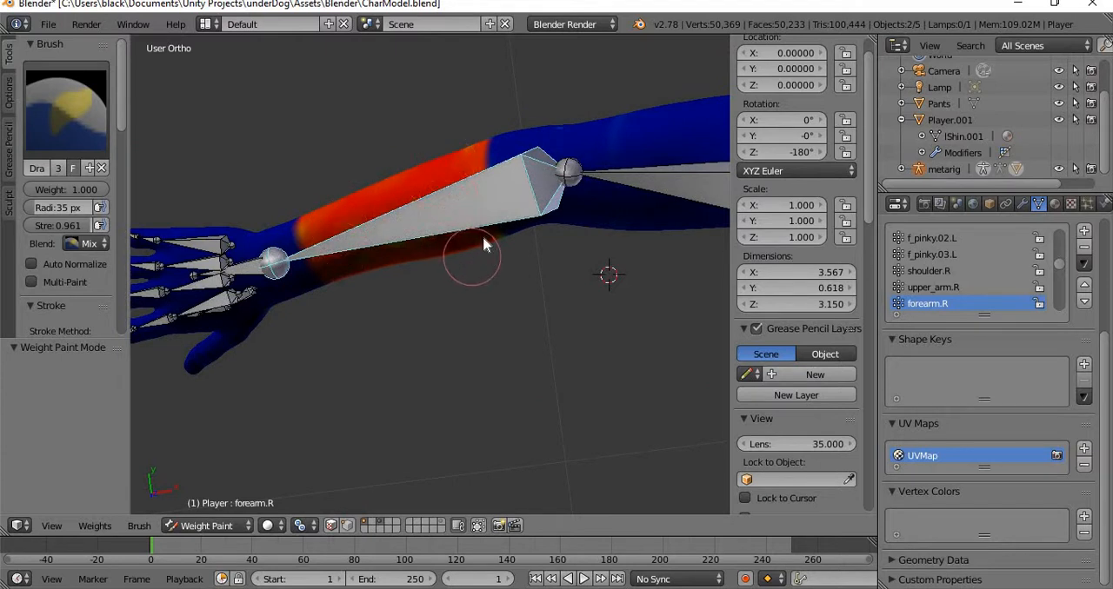
drag(483, 237, 396, 244)
Turn on Auto Normalize, paint over the forearm.R area again, and inspect the forearm from the other side.
click(31, 263)
mouse_move(317, 224)
mouse_down()
mouse_move(342, 251)
mouse_move(424, 225)
mouse_up()
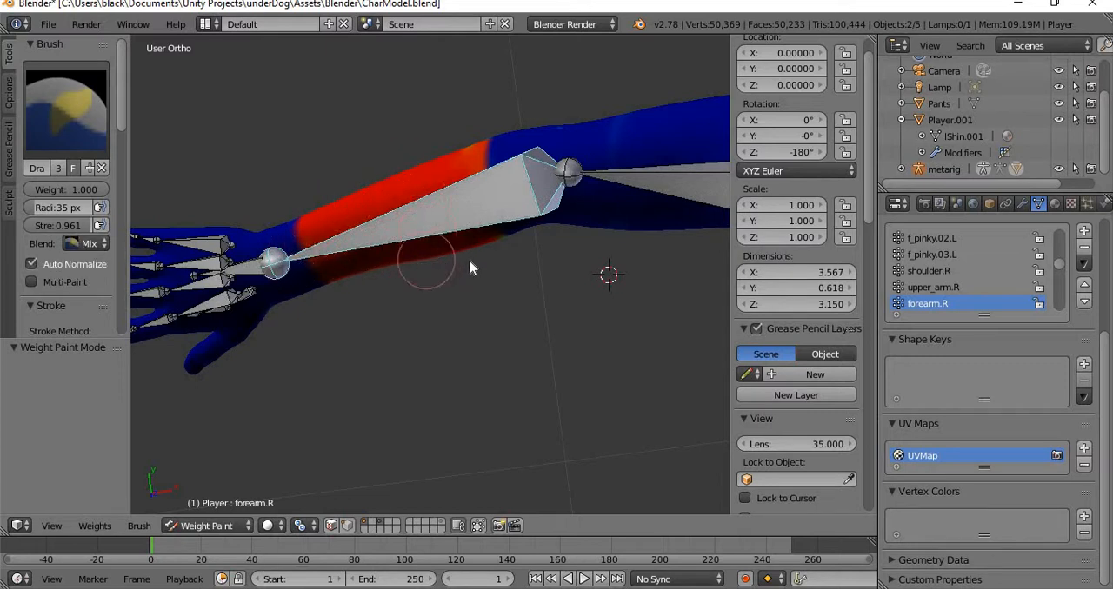
mouse_move(450, 328)
middle_down()
mouse_move(316, 240)
mouse_move(283, 281)
mouse_move(663, 246)
mouse_move(636, 92)
mouse_move(247, 113)
mouse_move(318, 213)
mouse_move(448, 282)
mouse_move(478, 230)
mouse_move(622, 209)
mouse_move(696, 218)
middle_up()
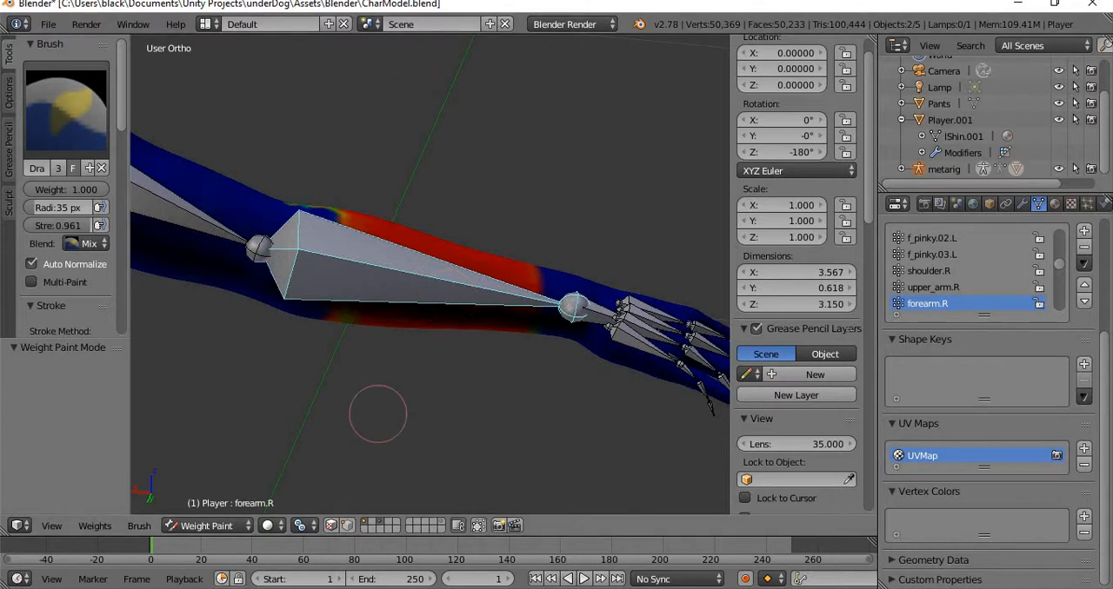
scroll(452, 277, down, 7)
mouse_move(426, 279)
middle_down()
mouse_move(374, 300)
mouse_move(318, 295)
mouse_move(406, 283)
middle_up()
scroll(319, 295, up, 6)
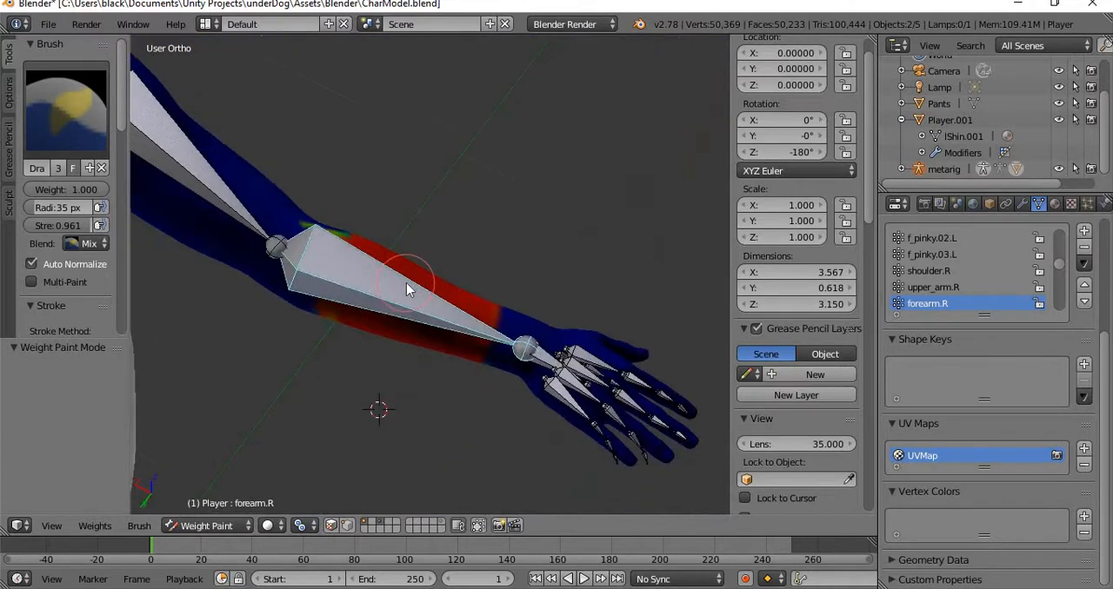
Turn off Auto Normalize, set the brush blending to Subtract, and remove forearm.R weight along the upper part of the forearm.
click(51, 266)
click(87, 243)
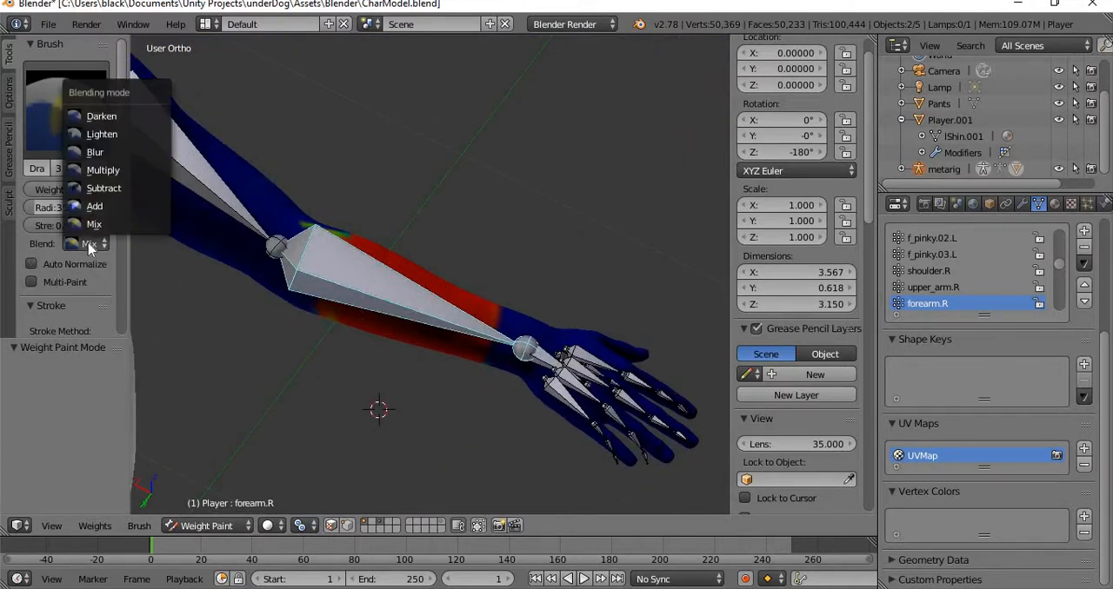
click(152, 189)
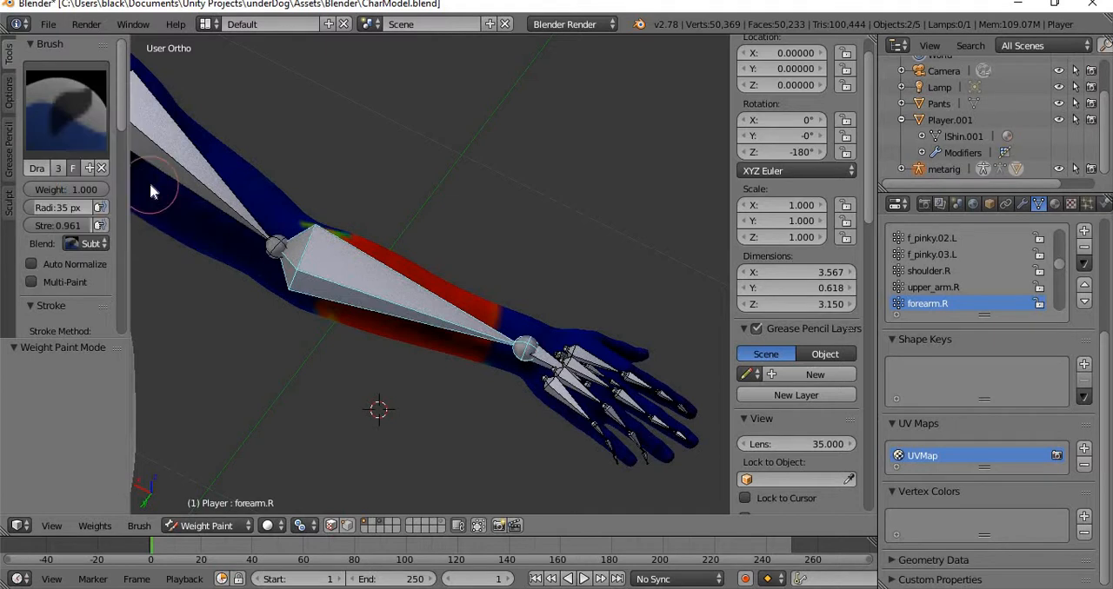
click(85, 246)
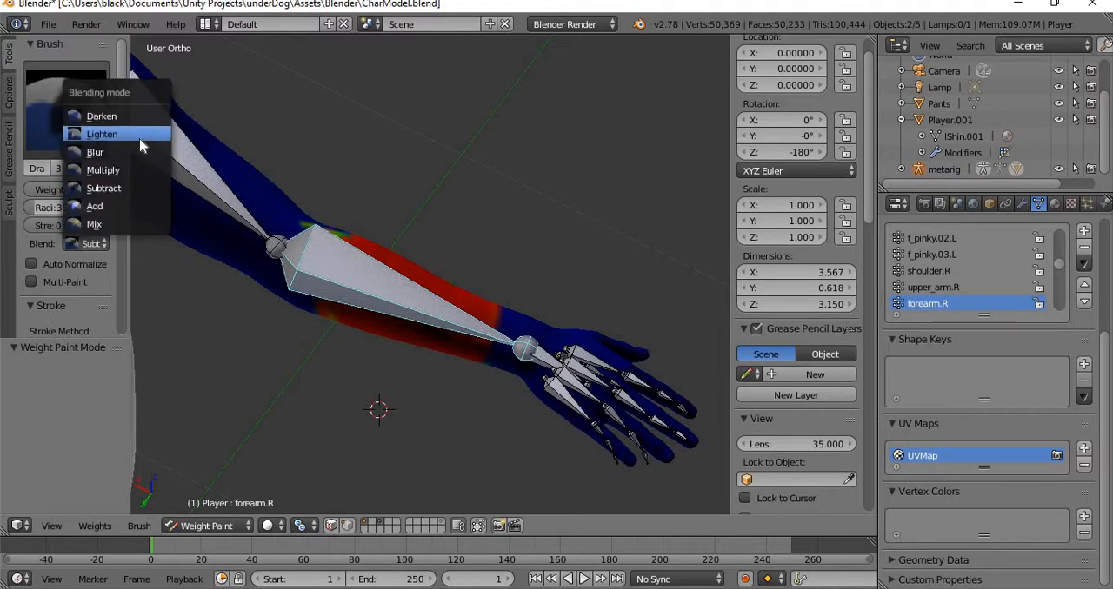
click(140, 187)
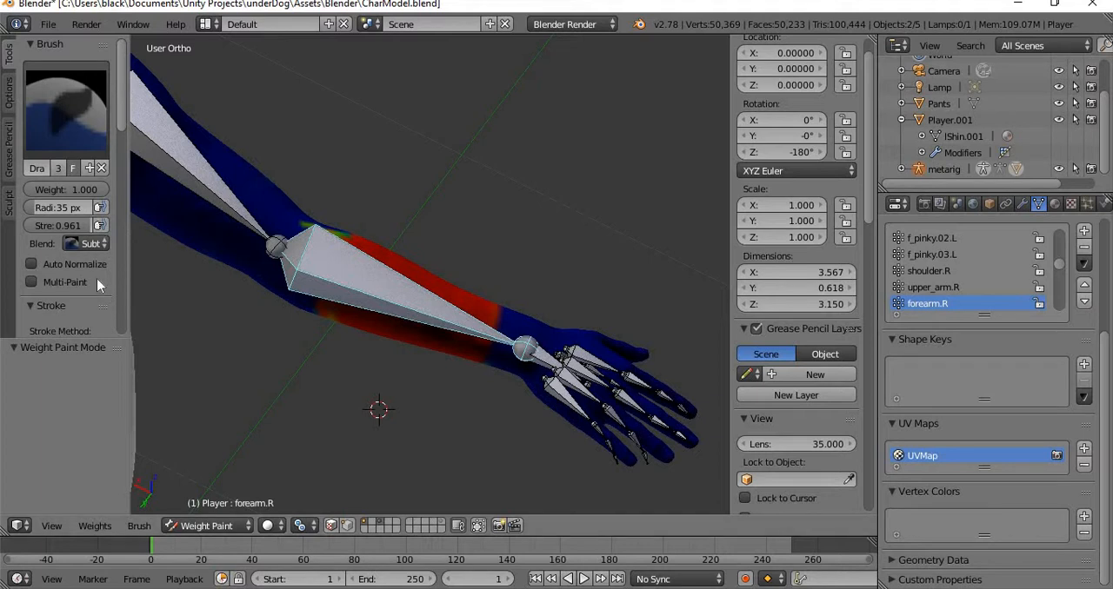
mouse_move(340, 252)
mouse_down()
mouse_move(362, 249)
mouse_move(323, 236)
mouse_move(517, 328)
mouse_move(356, 236)
mouse_move(329, 241)
mouse_move(365, 311)
mouse_move(305, 315)
mouse_move(369, 292)
mouse_move(343, 323)
mouse_move(405, 323)
mouse_move(451, 364)
mouse_move(416, 331)
mouse_move(490, 303)
mouse_move(521, 242)
mouse_move(441, 263)
mouse_up()
middle_drag(439, 255, 382, 228)
mouse_move(380, 214)
mouse_down()
mouse_move(424, 190)
mouse_move(410, 201)
mouse_up()
mouse_move(420, 249)
middle_down()
mouse_move(383, 95)
mouse_move(381, 493)
middle_up()
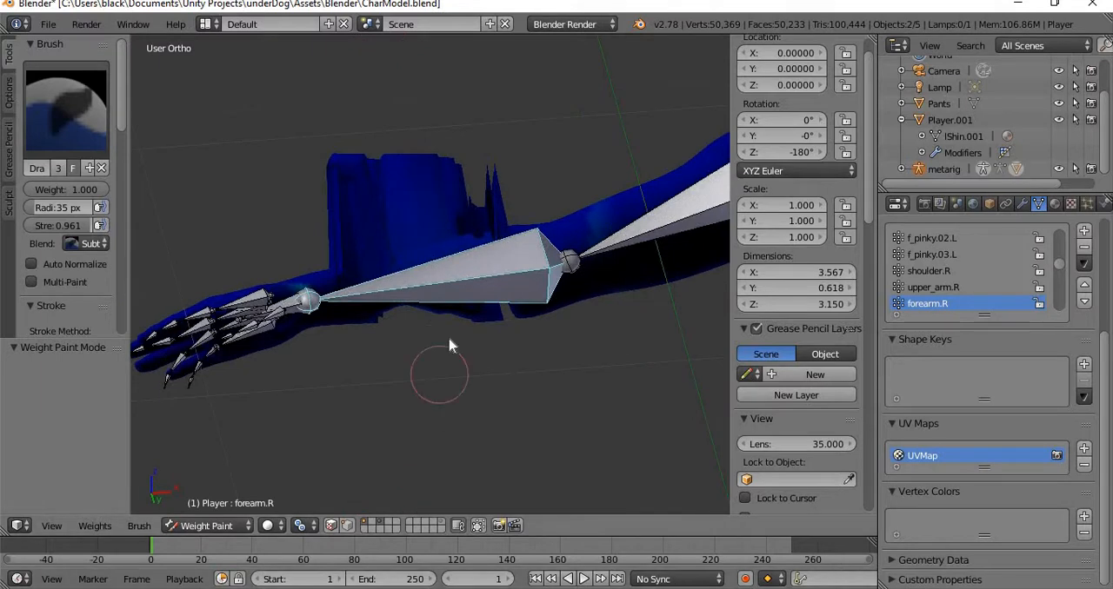
Subtract the remaining forearm.R weight from the back and underside of the forearm, and check the deformed mesh from both sides.
middle_drag(452, 343, 459, 302)
mouse_move(458, 302)
mouse_down()
mouse_move(423, 315)
mouse_move(488, 311)
mouse_up()
mouse_move(355, 350)
mouse_down()
mouse_move(427, 348)
mouse_move(427, 462)
mouse_move(454, 362)
mouse_move(501, 396)
mouse_move(516, 330)
mouse_up()
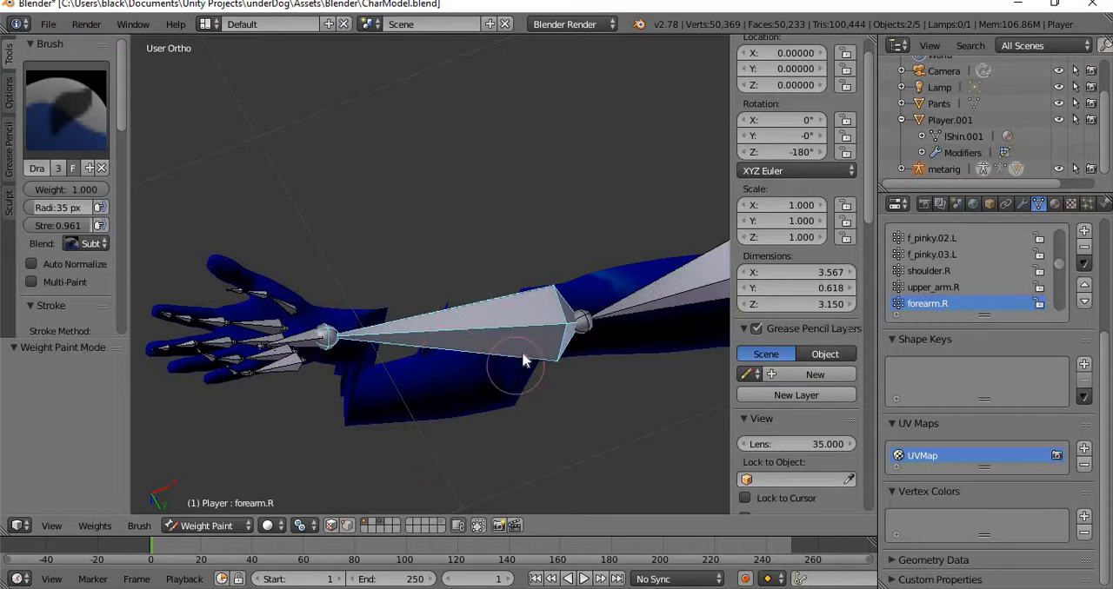
drag(356, 321, 361, 389)
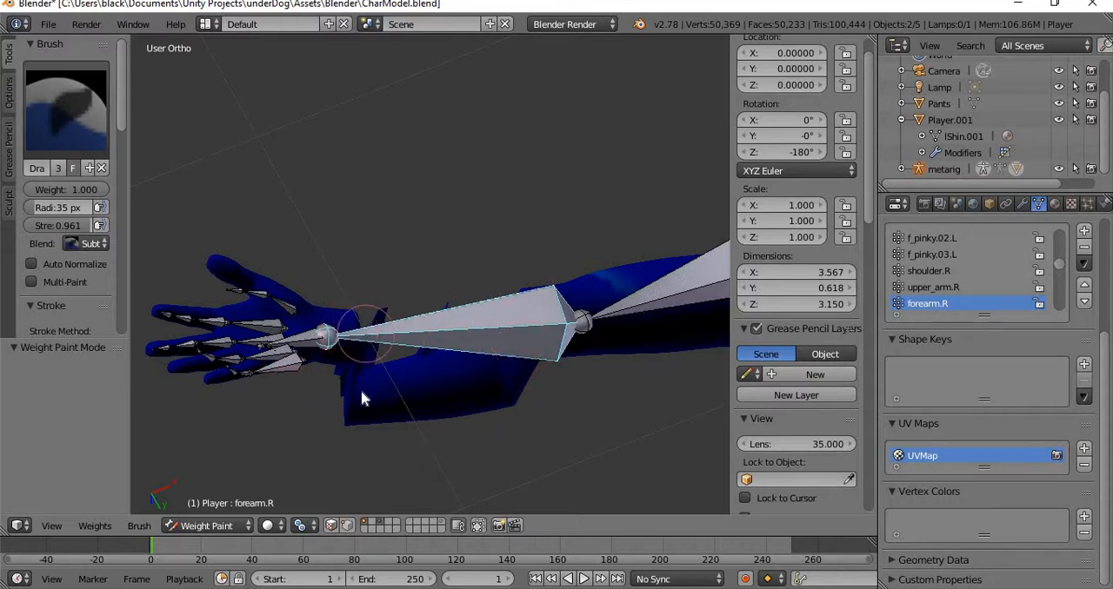
middle_drag(352, 419, 464, 309)
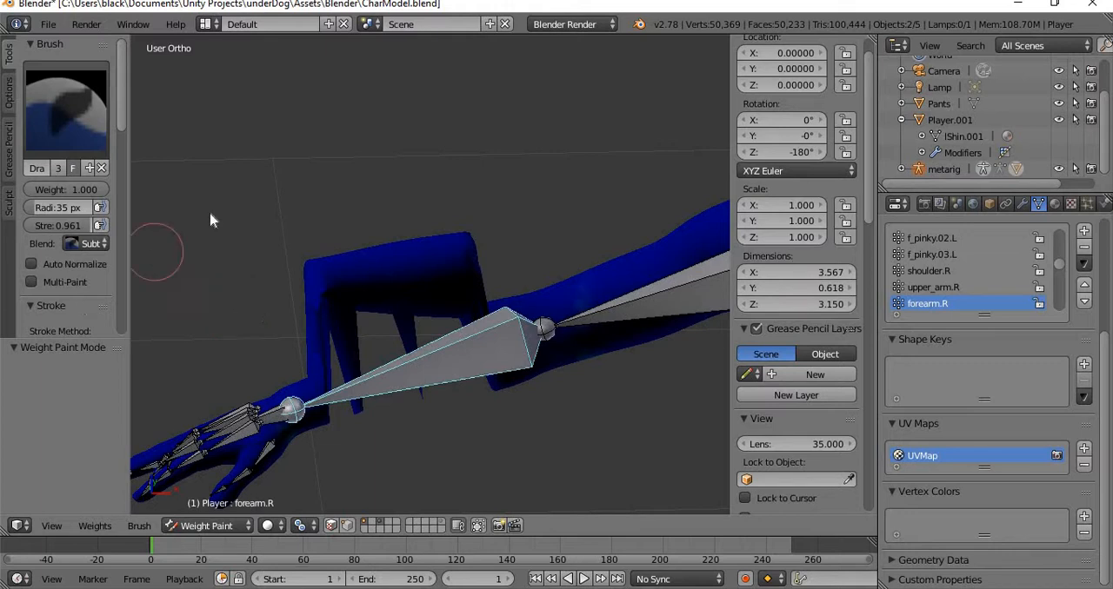
middle_drag(310, 150, 640, 165)
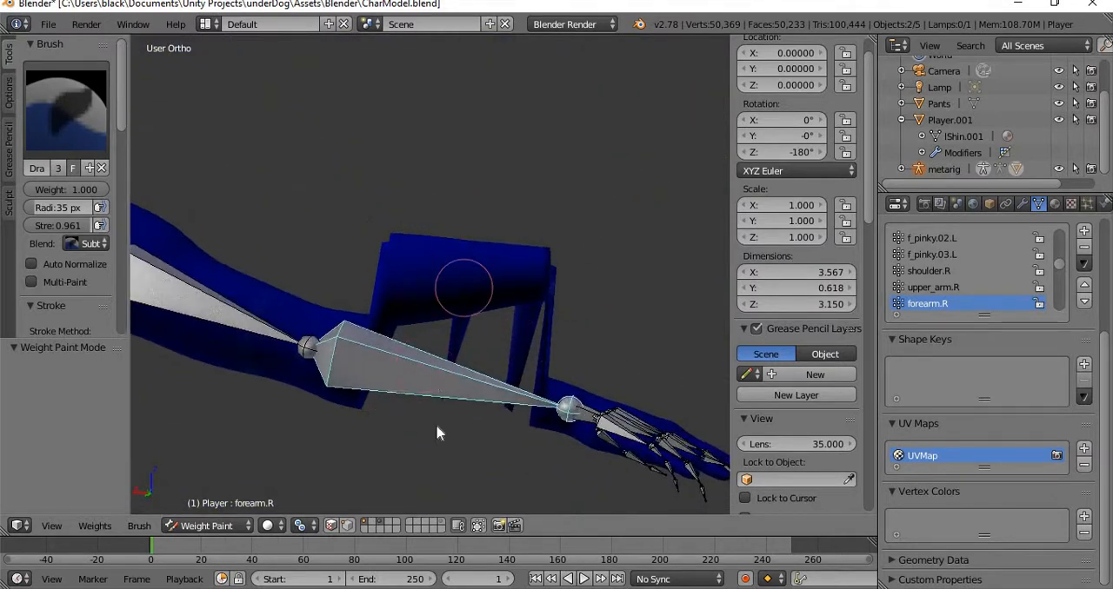
With Auto Normalize on, paint over the collapsed forearm and its spikes from both sides, and turn Auto Normalize off again.
click(32, 264)
mouse_move(415, 287)
mouse_down()
mouse_move(376, 276)
mouse_move(368, 291)
mouse_move(437, 258)
mouse_move(443, 307)
mouse_move(467, 292)
mouse_move(430, 297)
mouse_move(417, 318)
mouse_move(468, 378)
mouse_move(510, 313)
mouse_move(513, 365)
mouse_up()
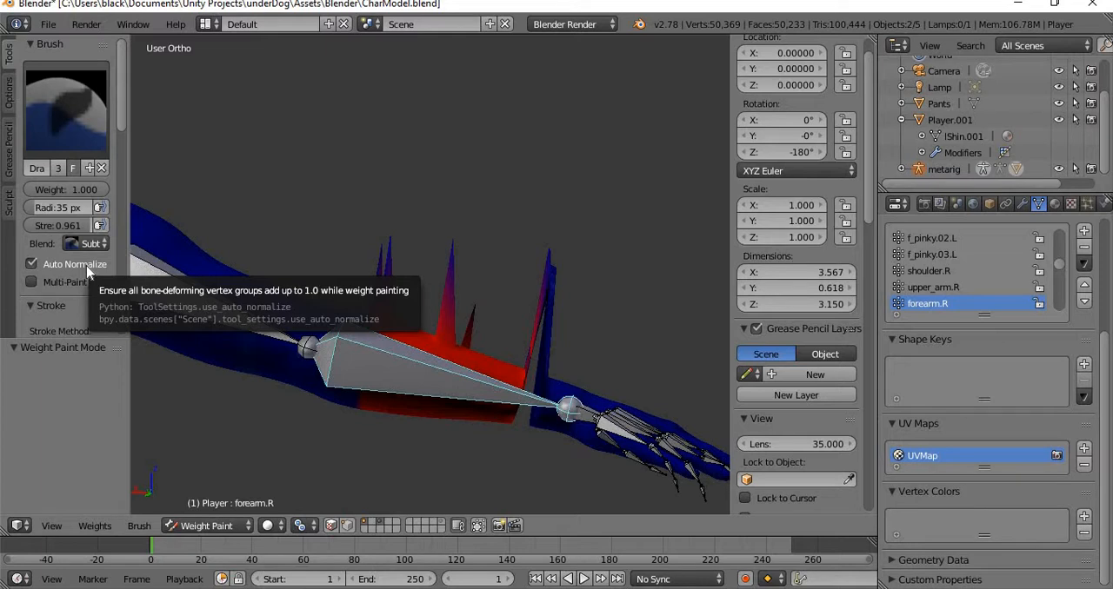
drag(386, 250, 392, 354)
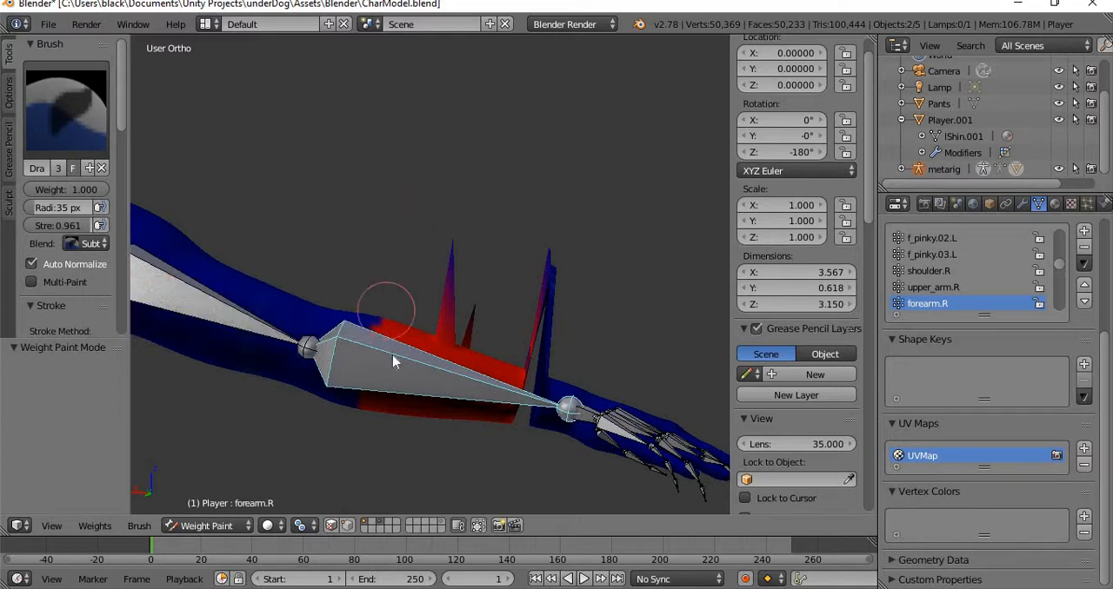
mouse_move(456, 320)
mouse_down()
mouse_move(440, 318)
mouse_move(556, 318)
mouse_move(524, 338)
mouse_move(512, 414)
mouse_up()
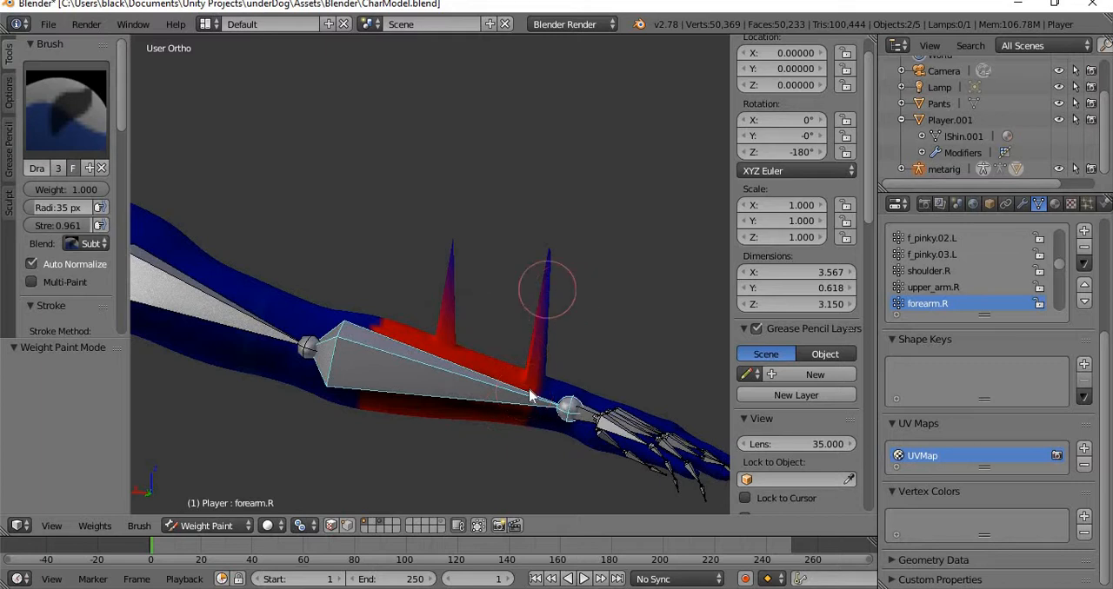
mouse_move(580, 285)
middle_down()
mouse_move(407, 324)
mouse_move(301, 301)
mouse_move(231, 264)
middle_up()
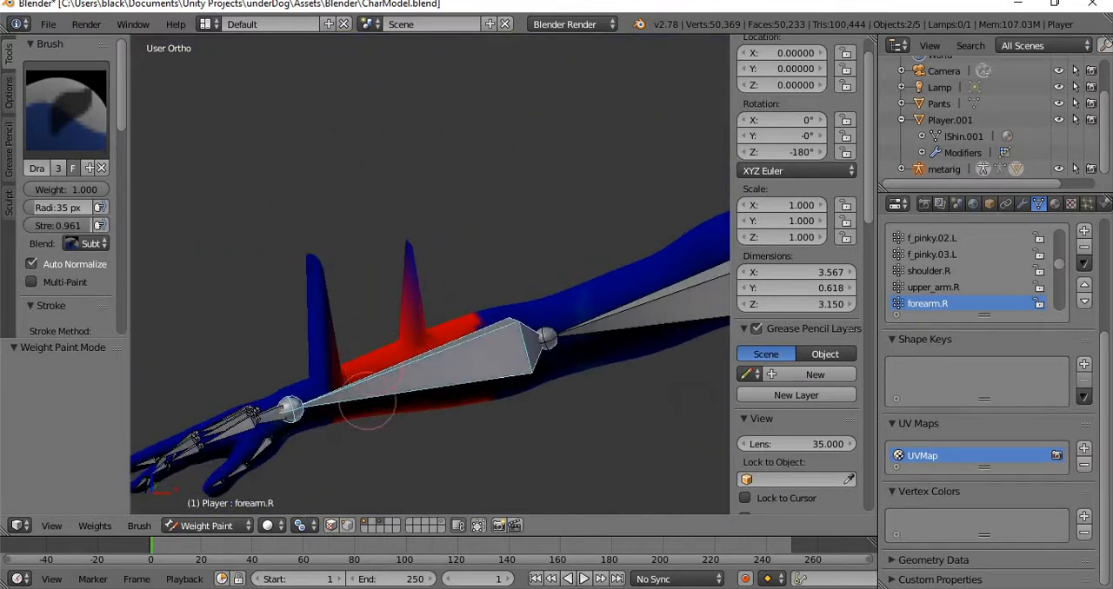
drag(398, 299, 408, 248)
mouse_move(310, 330)
mouse_down()
mouse_move(293, 273)
mouse_move(318, 281)
mouse_move(340, 365)
mouse_up()
middle_drag(406, 296, 310, 332)
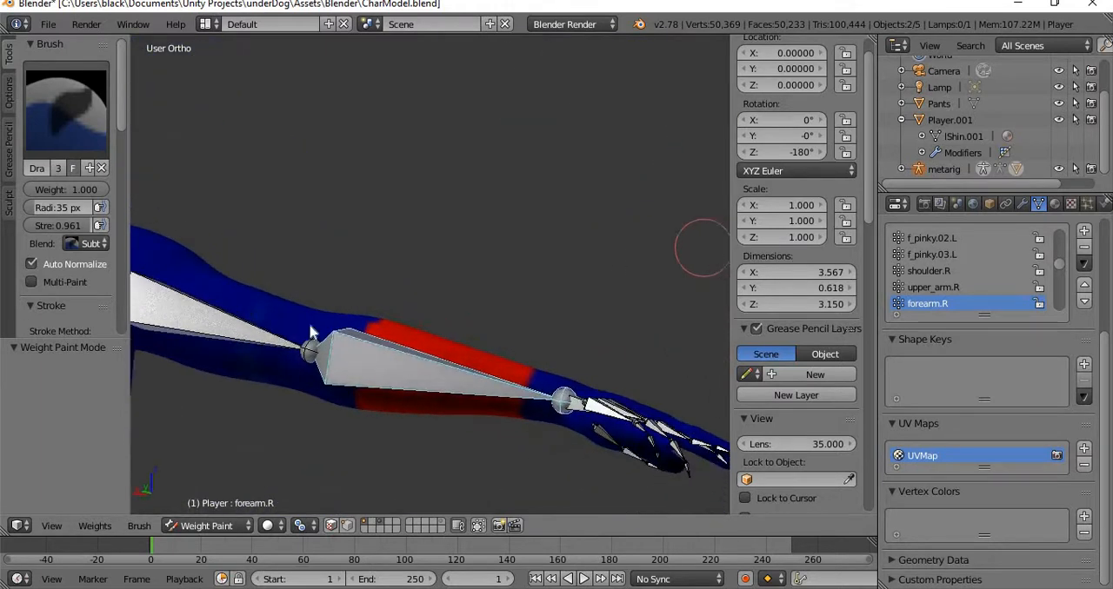
click(65, 264)
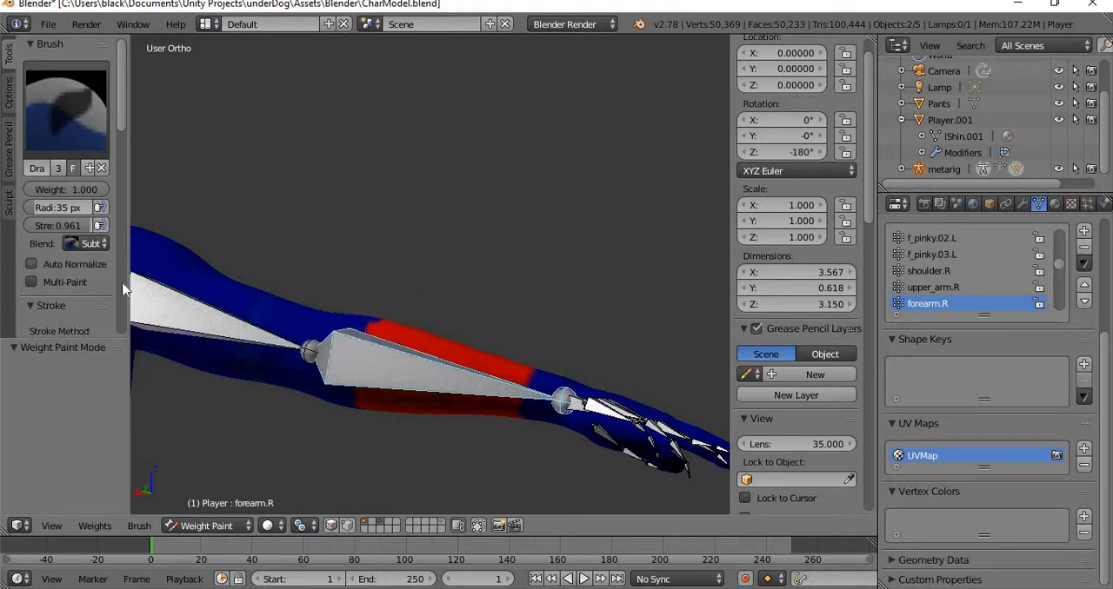
Examine the opposite shoulder and arm, comparing the mesh with the position of the left arm bones.
middle_drag(398, 219, 302, 268)
scroll(340, 294, down, 5)
middle_drag(570, 290, 285, 293)
scroll(380, 335, up, 5)
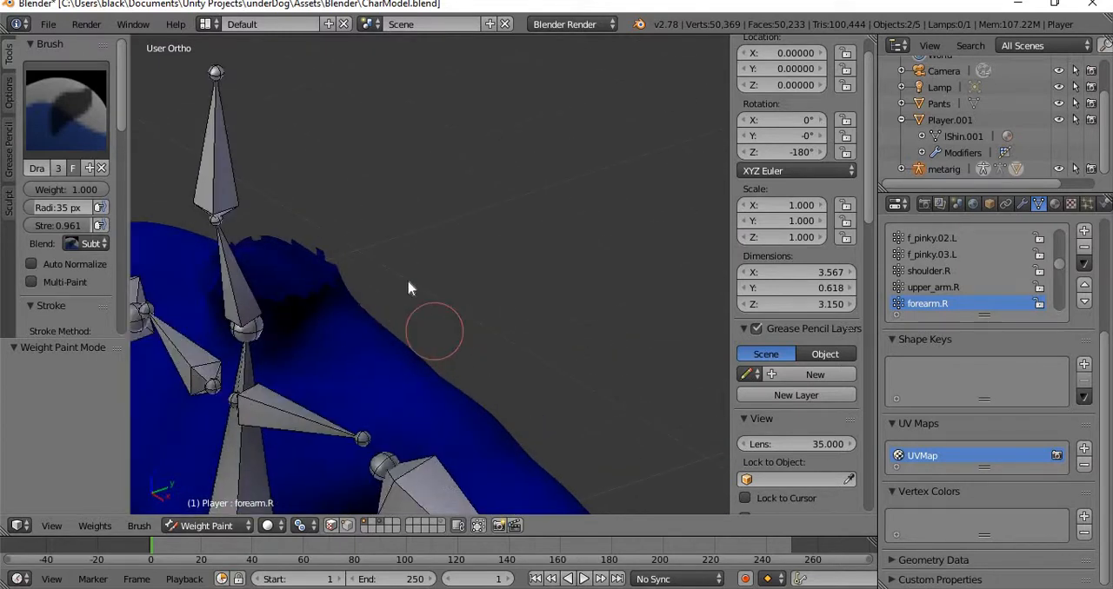
scroll(410, 287, up, 2)
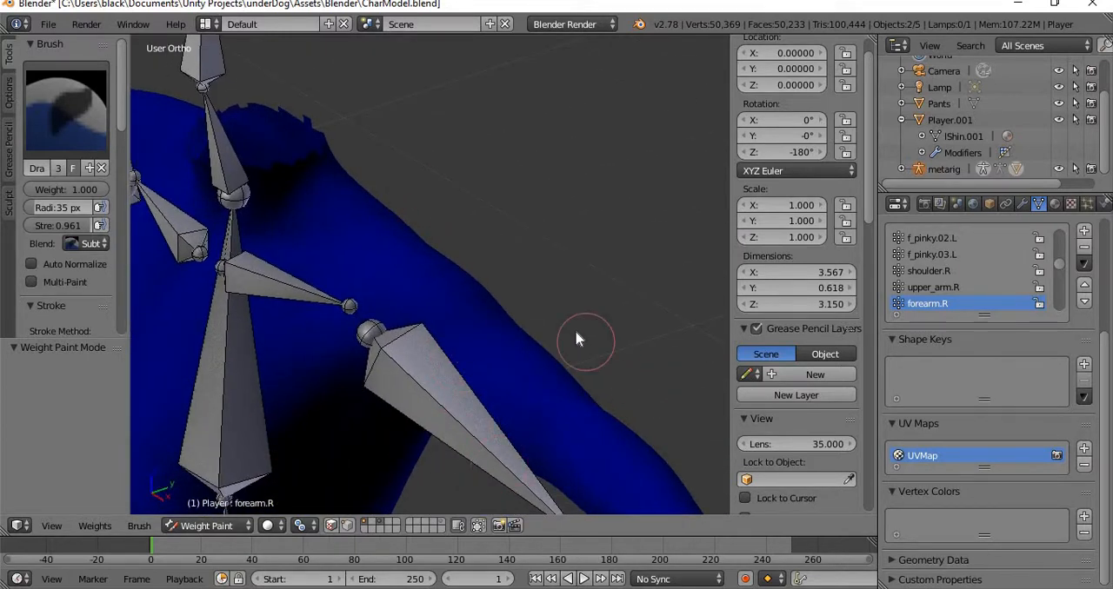
scroll(477, 384, down, 4)
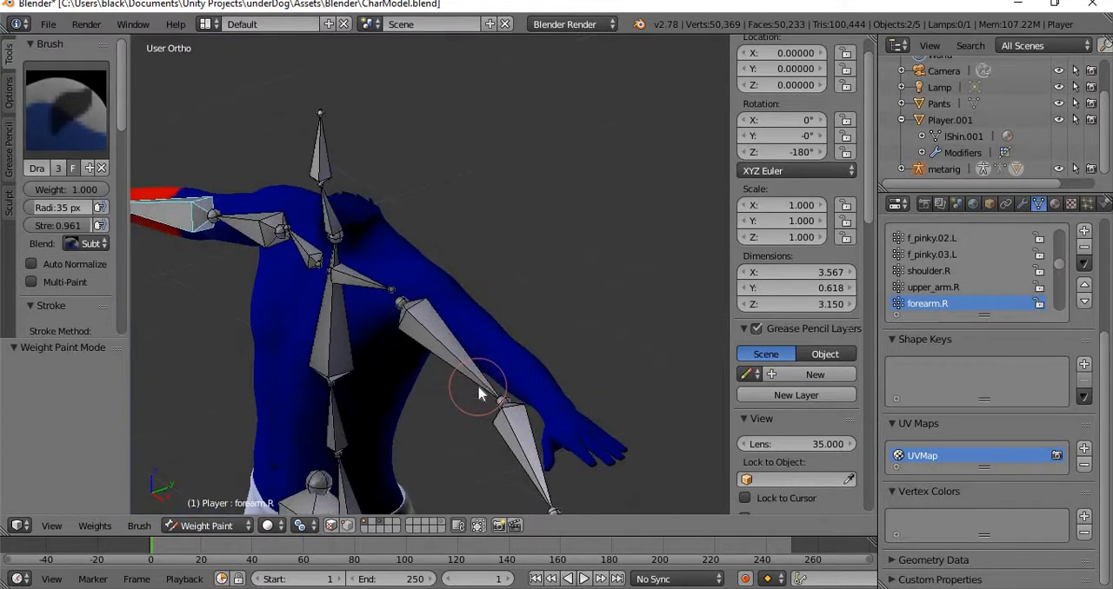
scroll(500, 382, up, 4)
scroll(522, 365, down, 4)
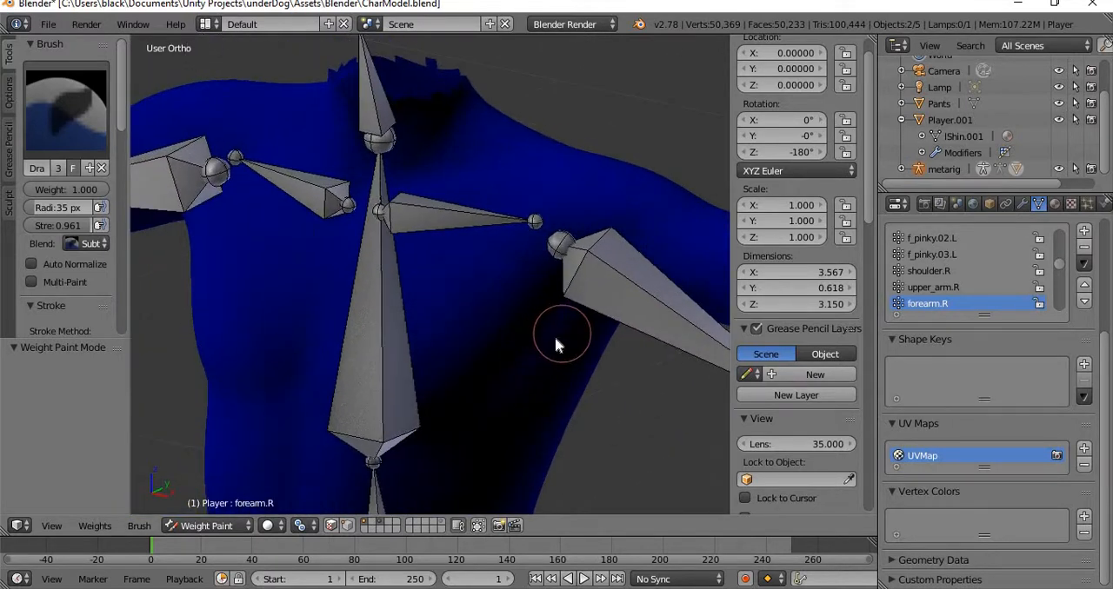
scroll(522, 347, up, 4)
scroll(452, 396, down, 4)
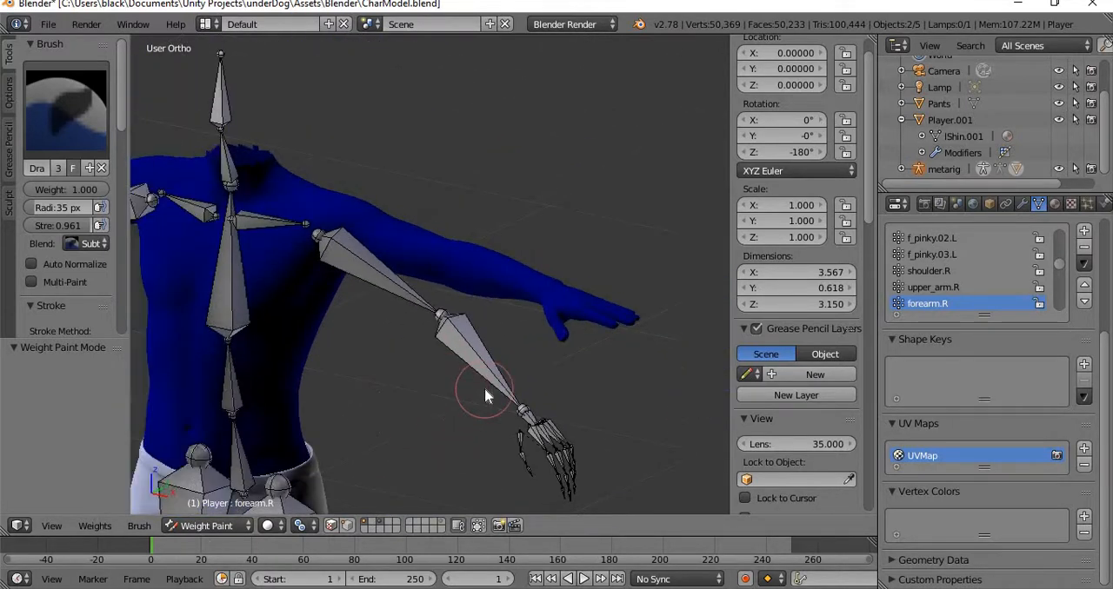
scroll(486, 378, up, 4)
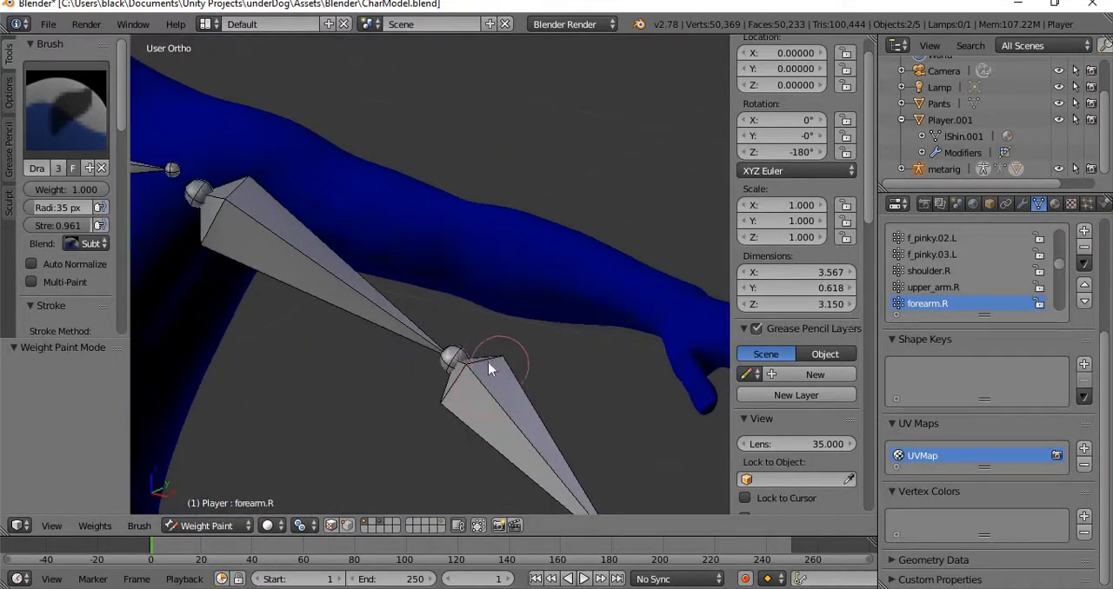
click(208, 526)
key(Tab)
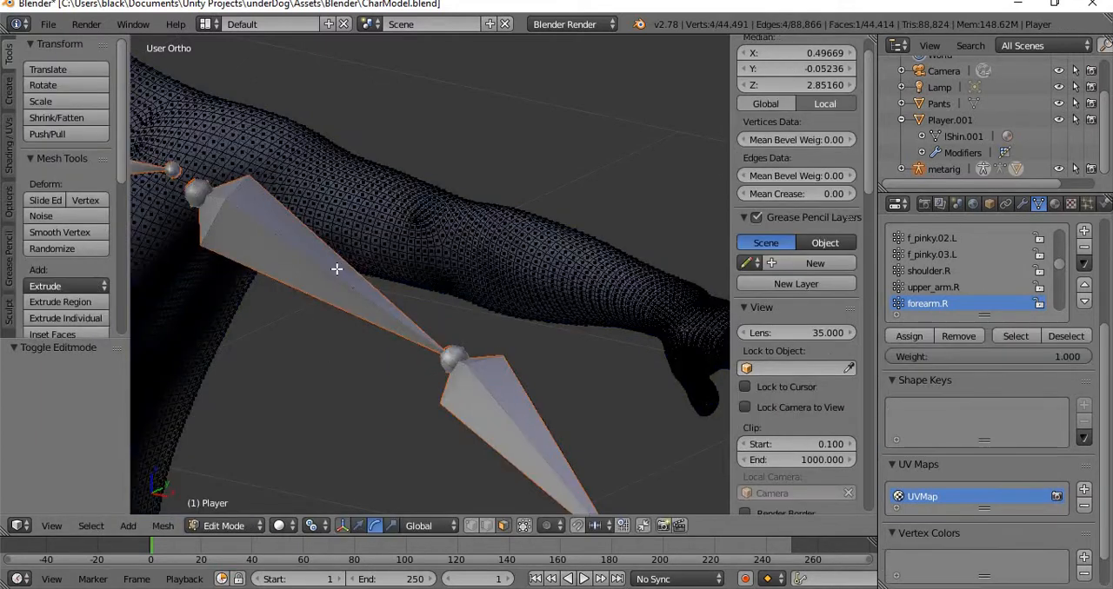
right_click(328, 282)
scroll(412, 365, down, 2)
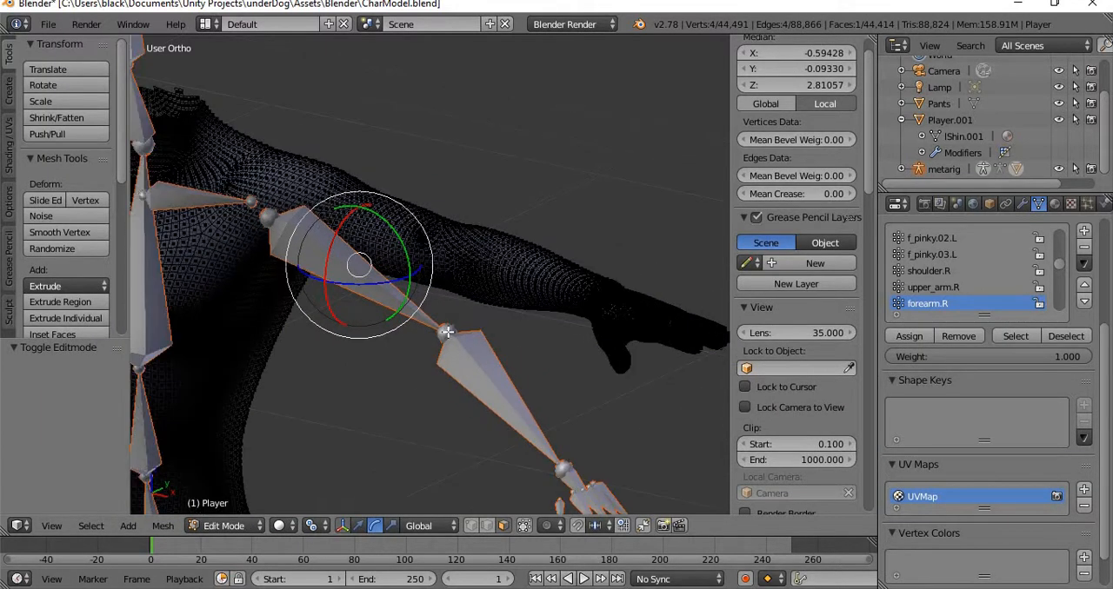
right_click(269, 214)
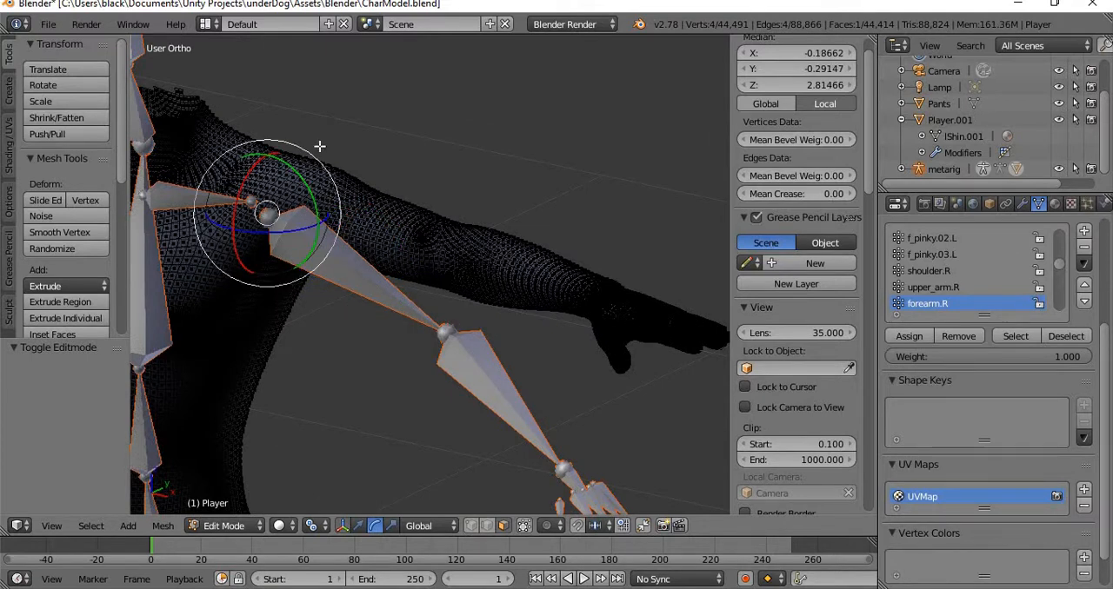
key(e)
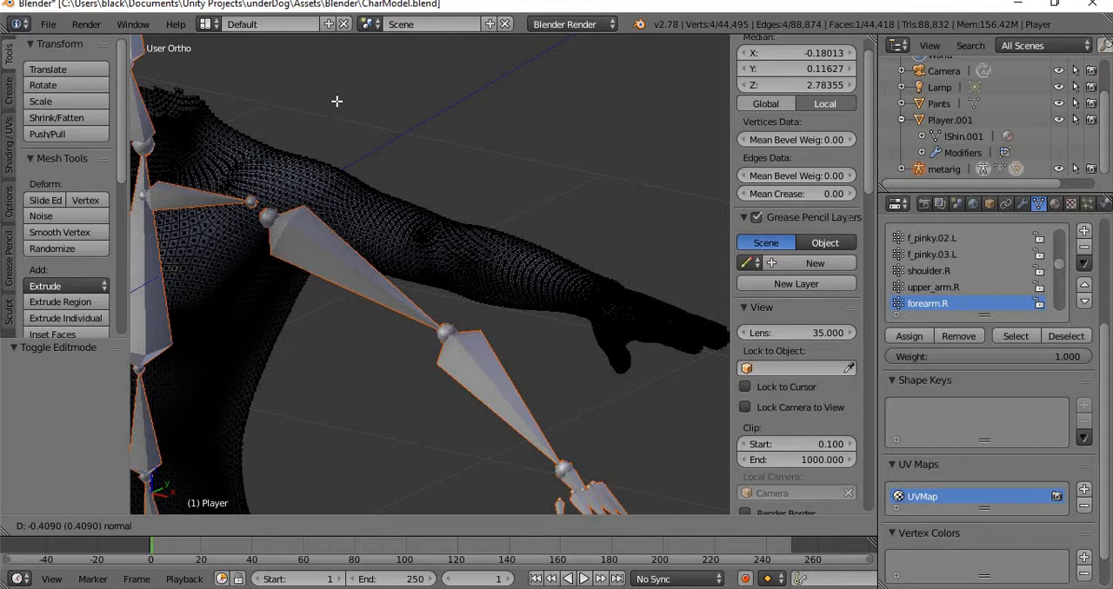
right_click(358, 64)
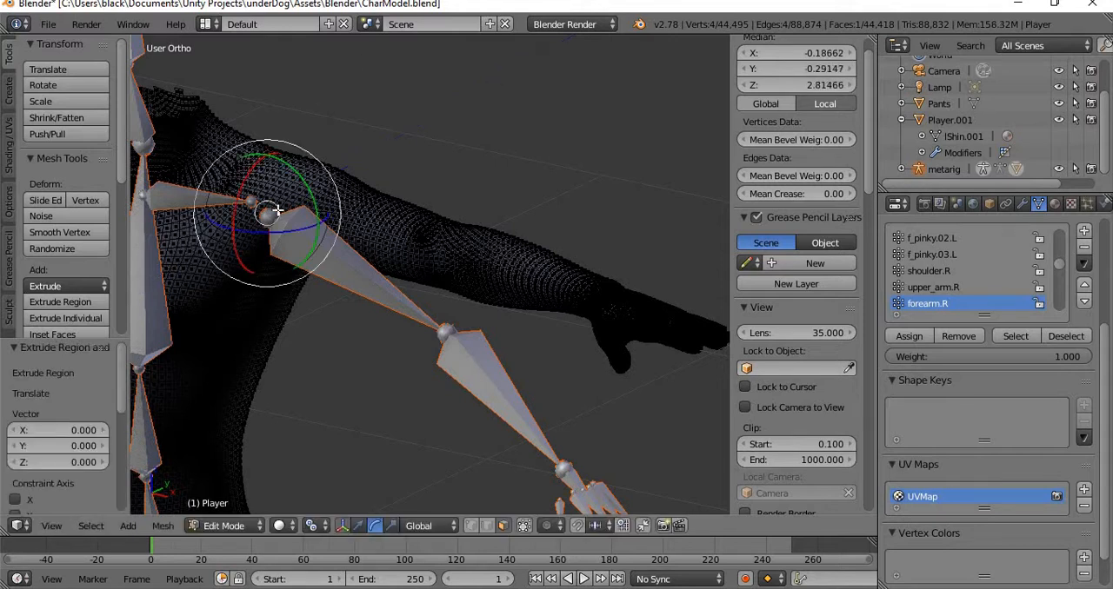
right_click(267, 217)
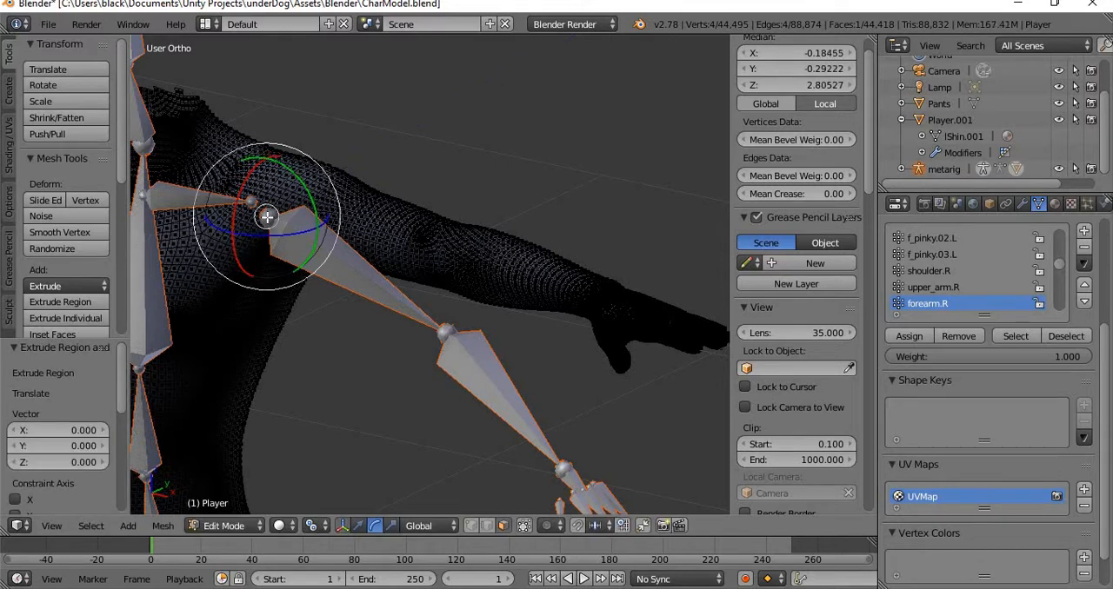
key(Tab)
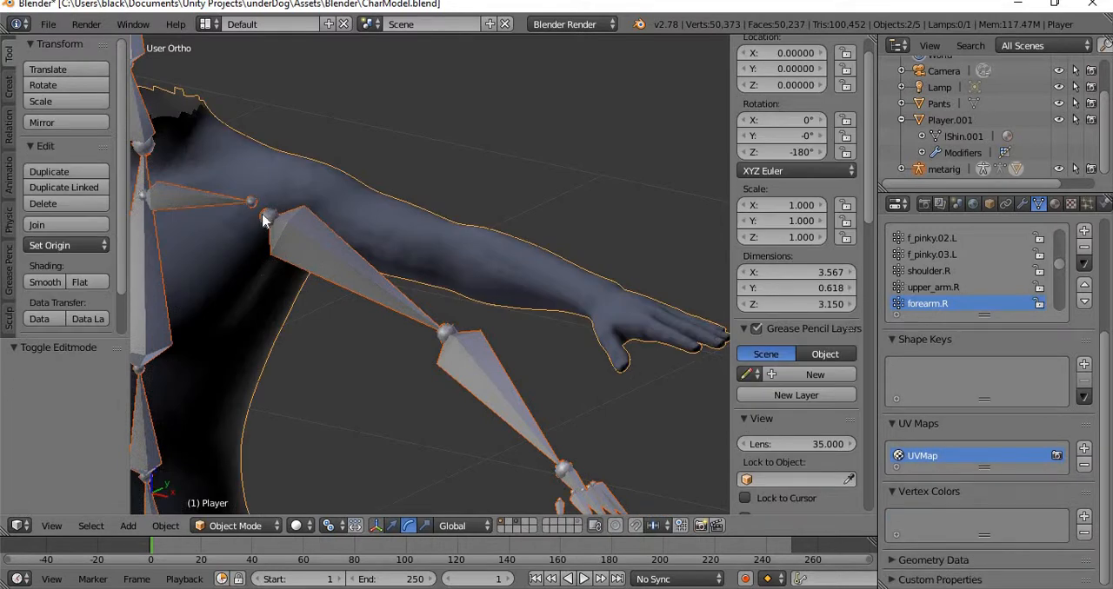
Put the metarig in Edit Mode and try to extrude an extra bone from the elbow end of upper_arm.L, locking the global Z axis.
right_click(264, 220)
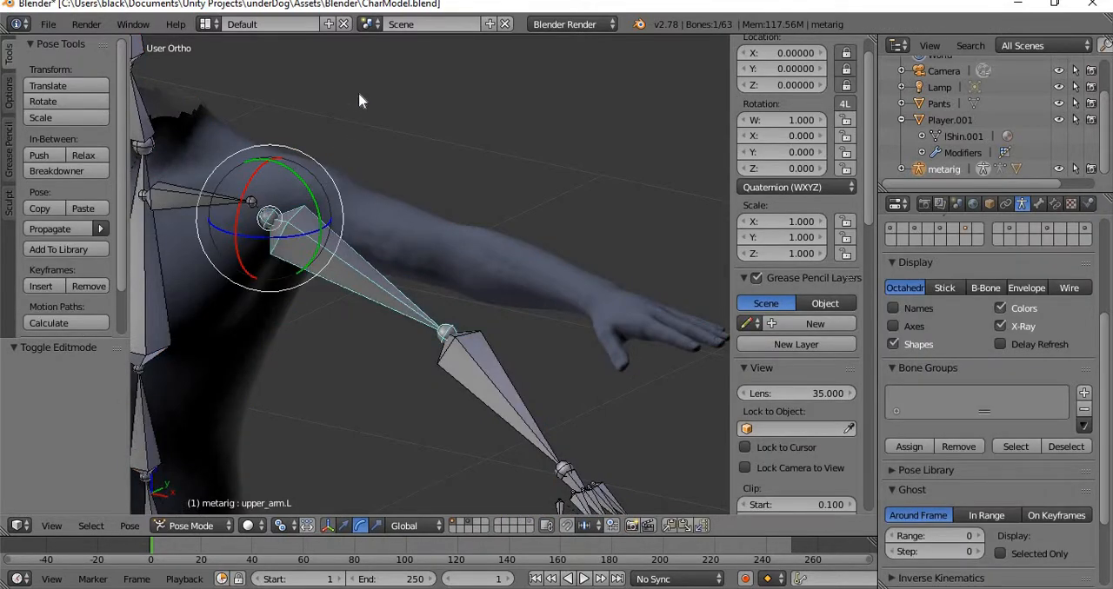
key(Tab)
key(e)
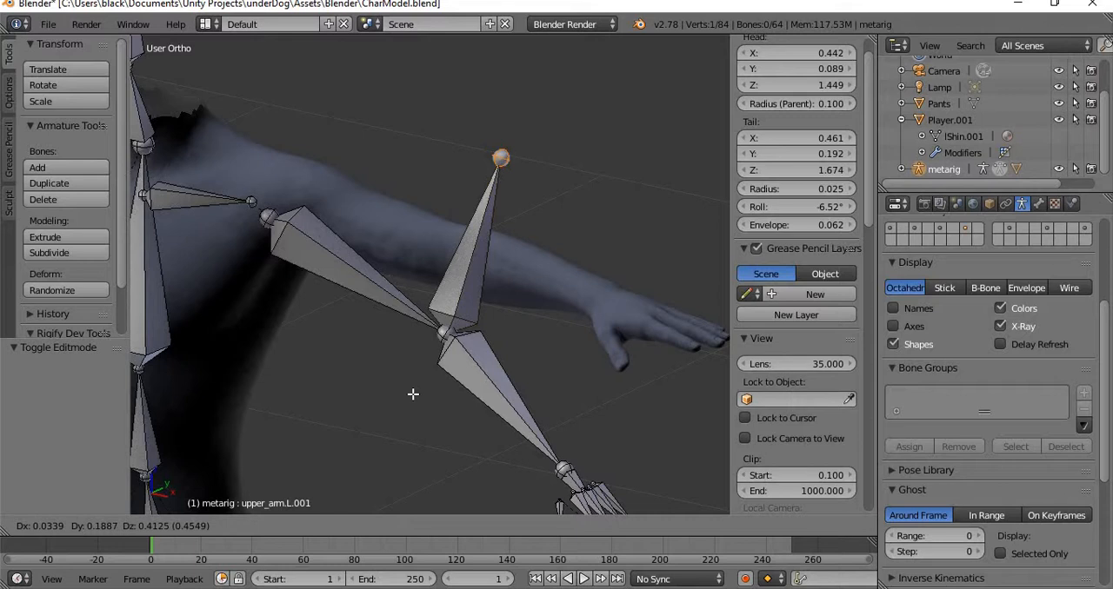
key(shift+z)
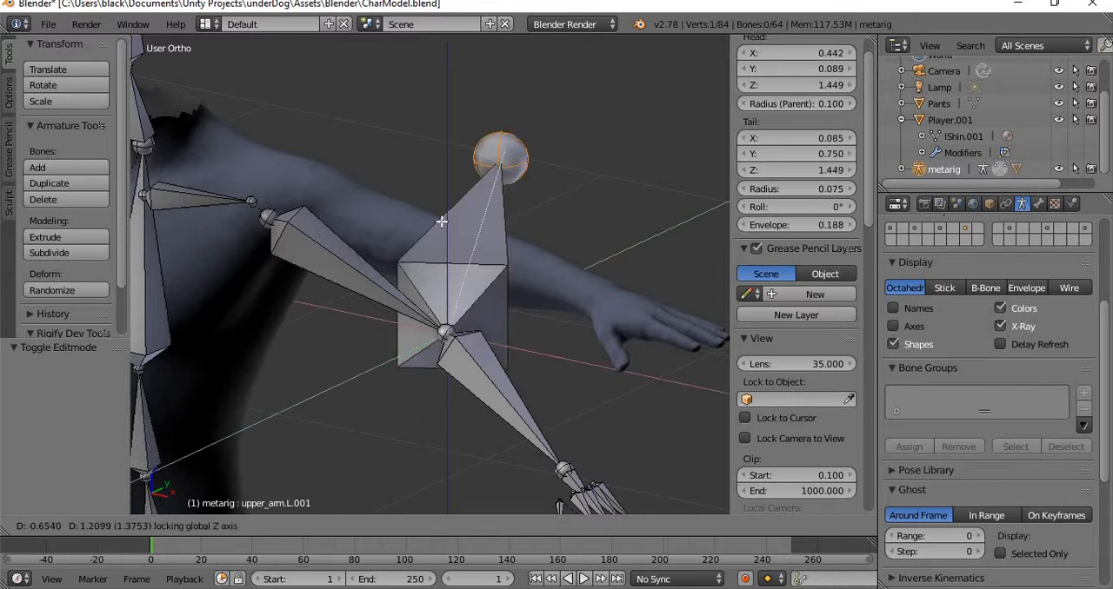
right_click(440, 277)
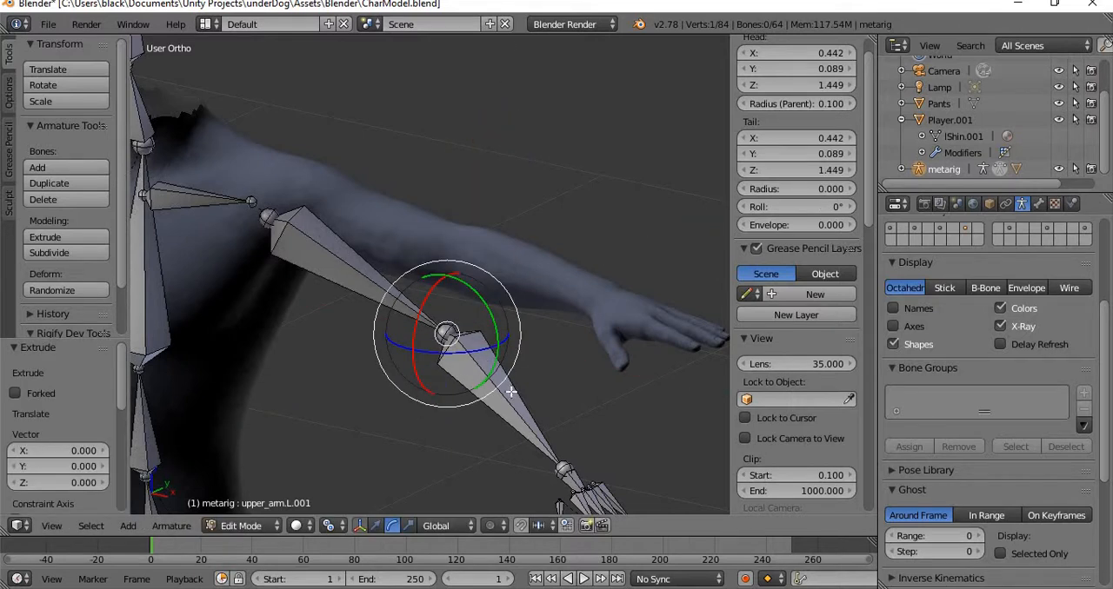
Select the heel.L bone at the metarig's foot.
middle_drag(511, 391, 466, 155)
middle_drag(530, 322, 373, 280)
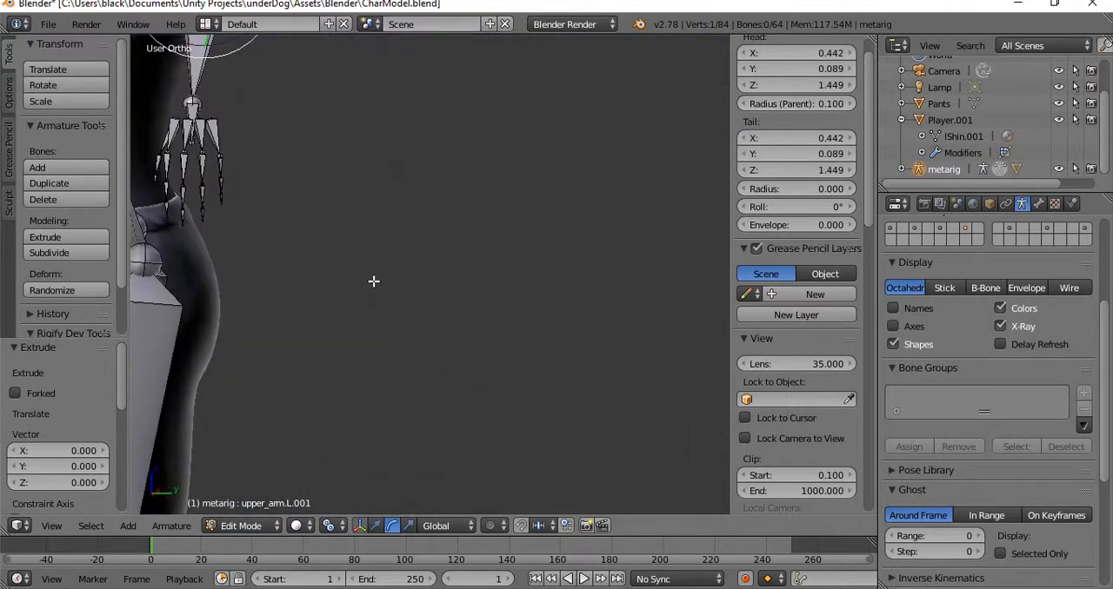
shift+middle_drag(375, 383, 435, 179)
shift+middle_drag(389, 469, 378, 425)
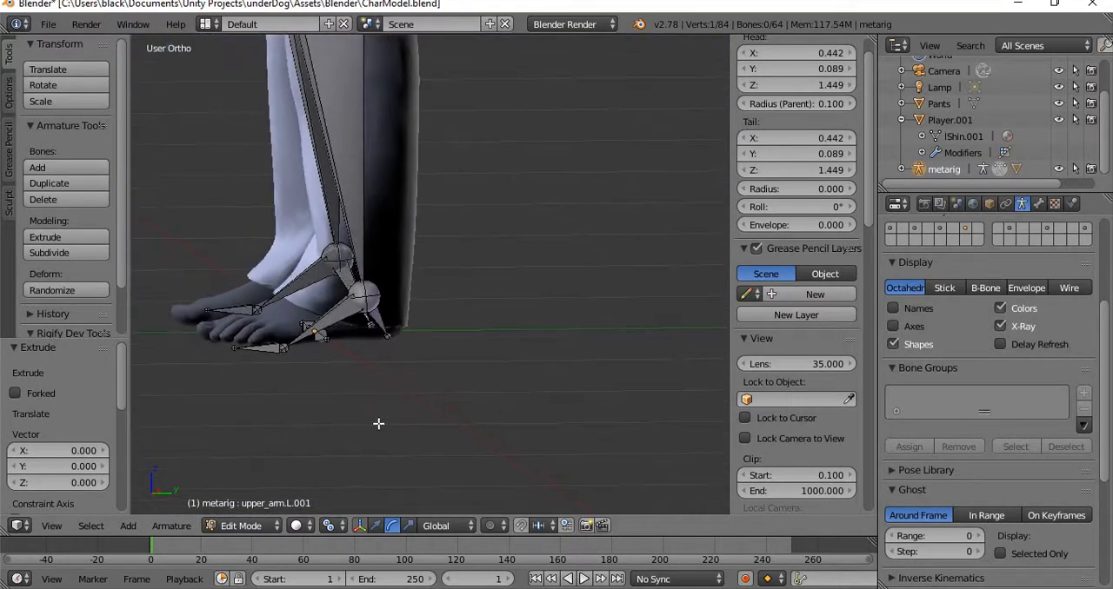
right_click(374, 320)
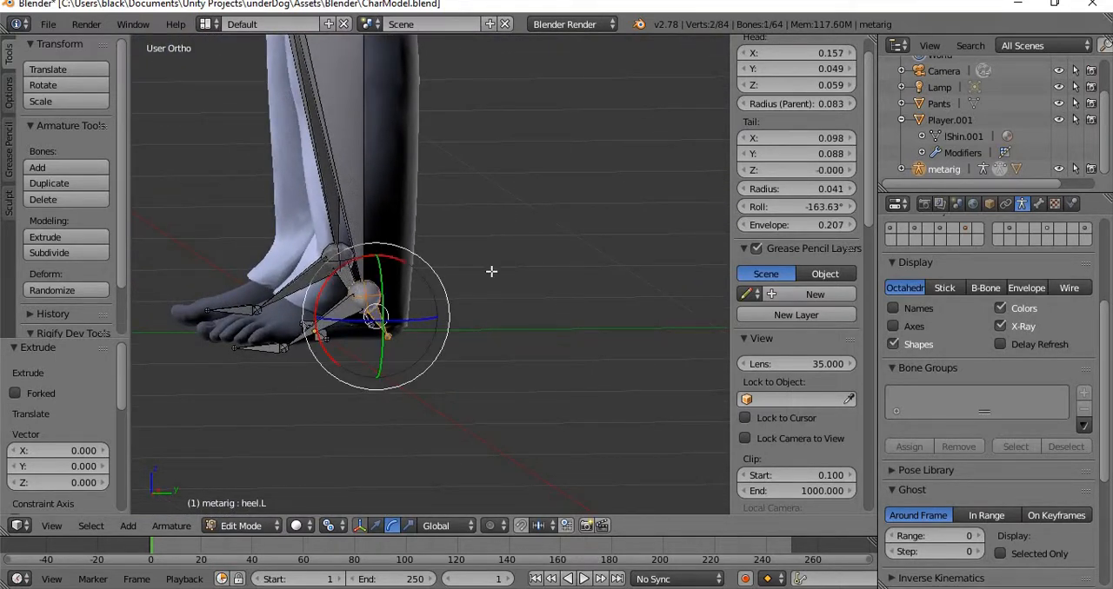
Switch the metarig to Pose Mode and try rotating the heel.L bone to test how the foot follows, cancelling each rotation.
click(261, 525)
click(248, 470)
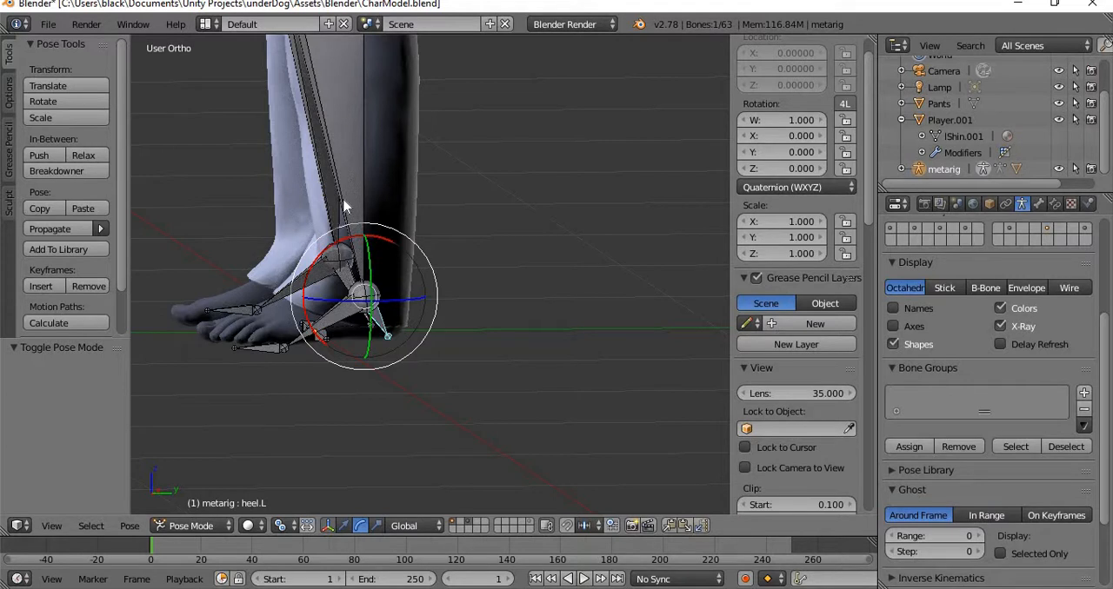
key(r)
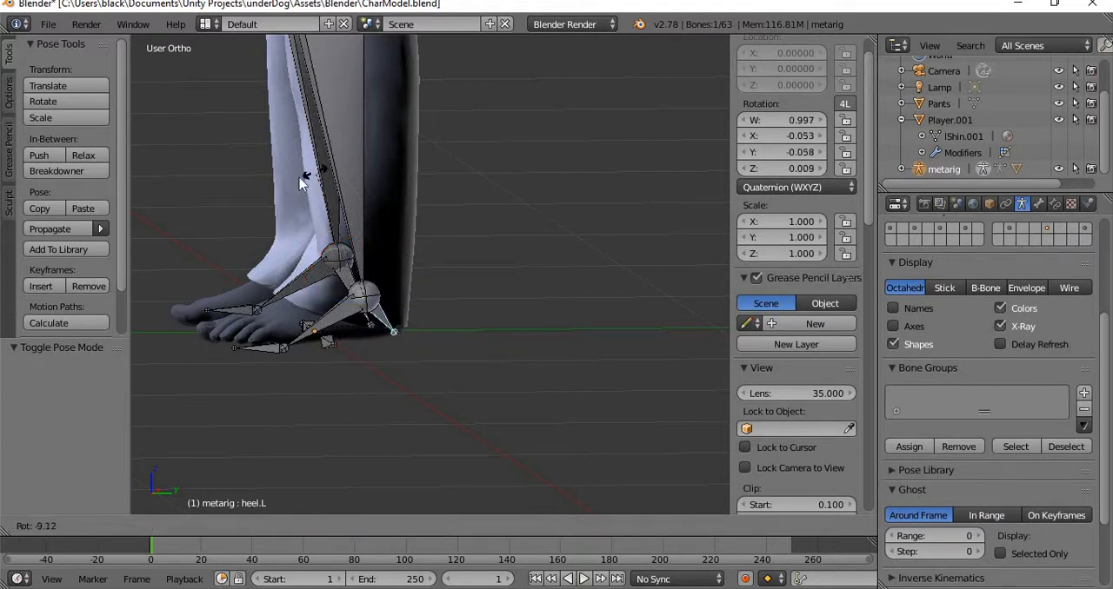
key(Escape)
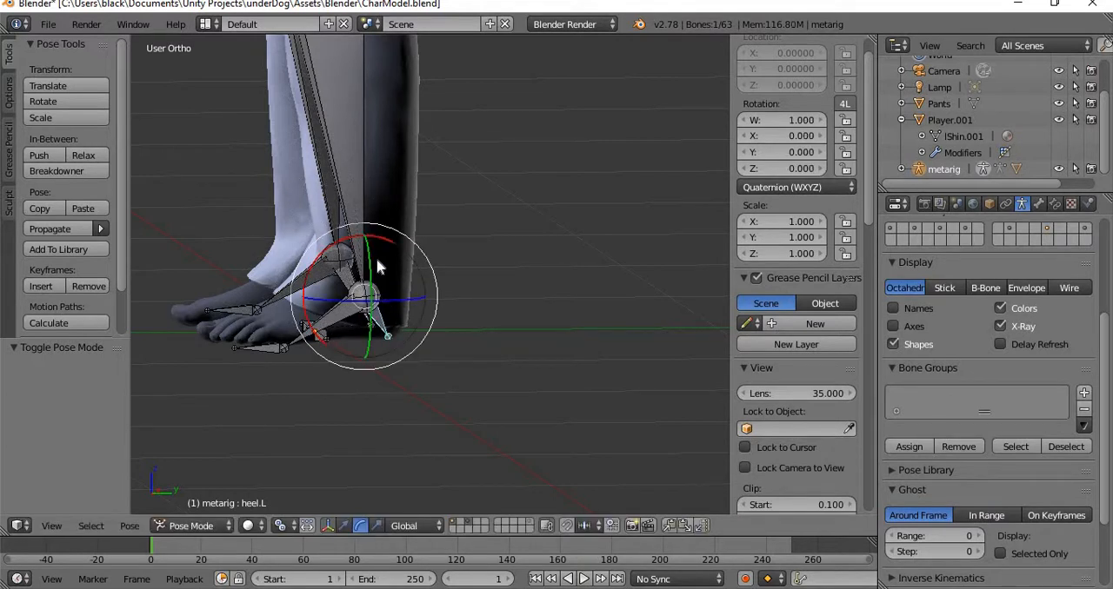
key(r)
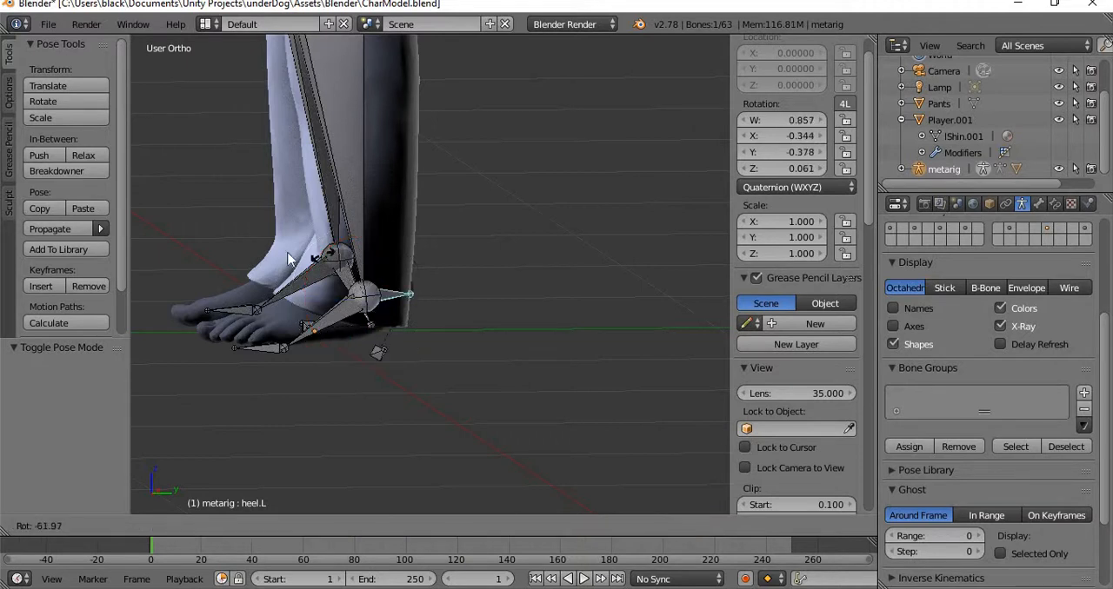
key(Escape)
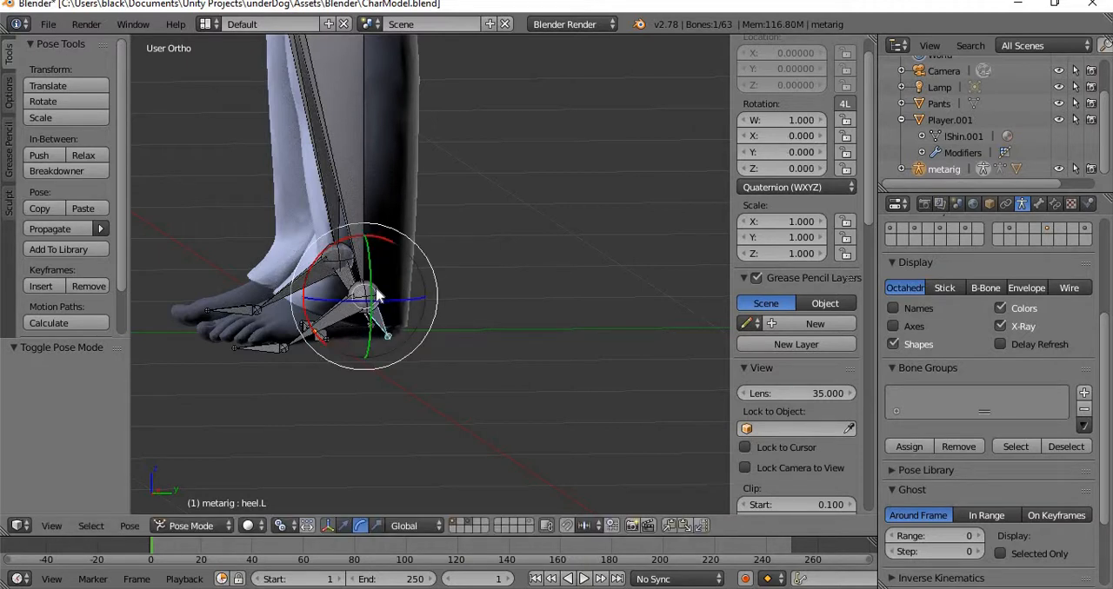
Select the heel.02.L bone under the foot and try moving it, cancelling the move.
right_click(332, 335)
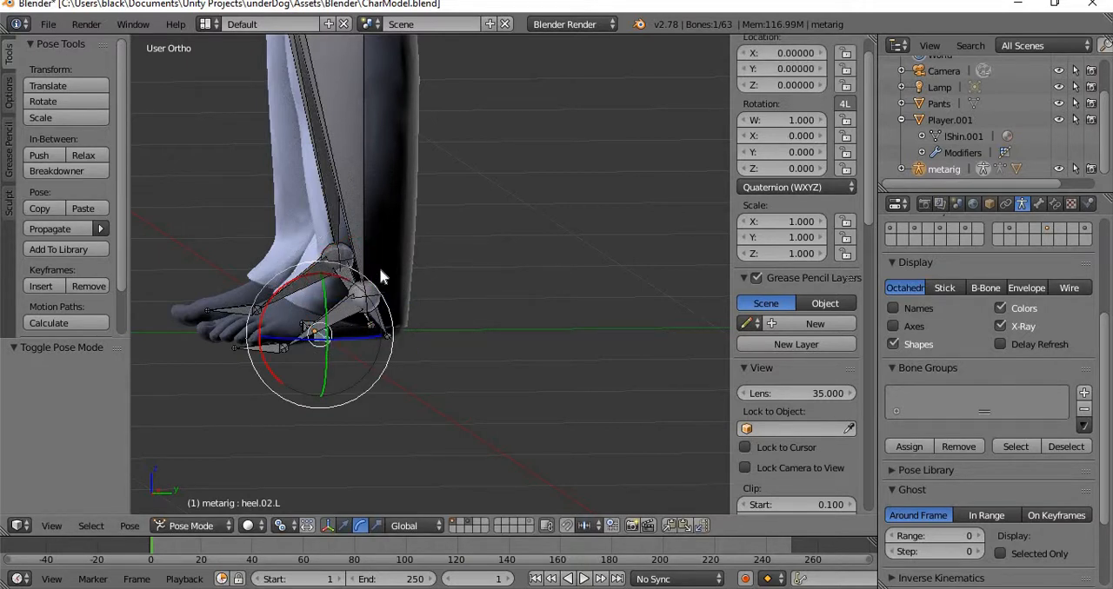
key(g)
key(Escape)
middle_drag(409, 367, 377, 385)
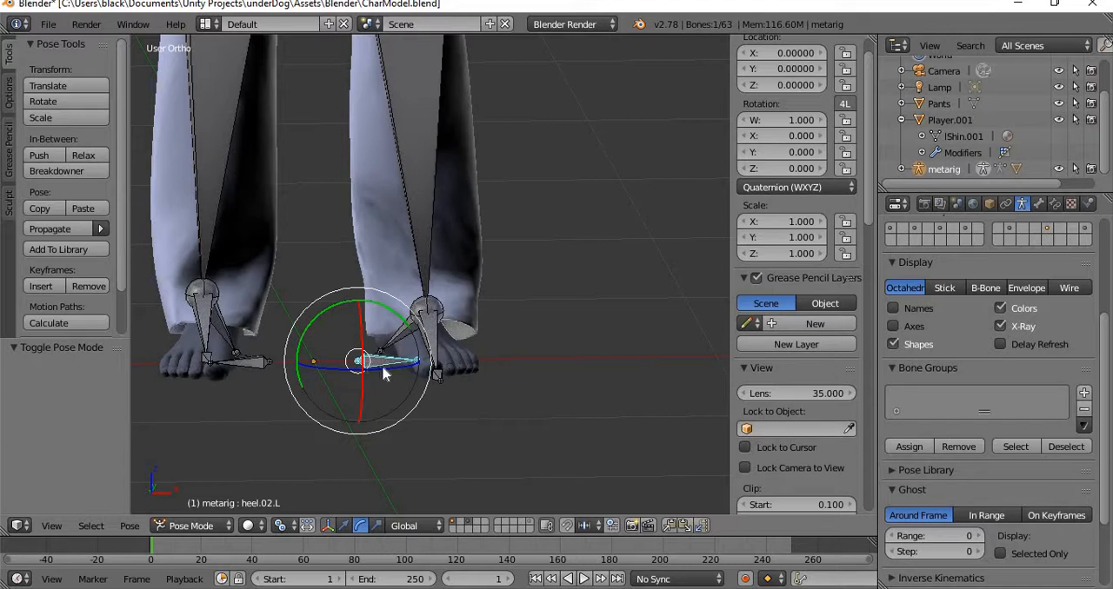
Select the shin.L bone and try rotating it from the knee, cancelling the rotation.
right_click(432, 306)
middle_drag(569, 306, 427, 309)
key(r)
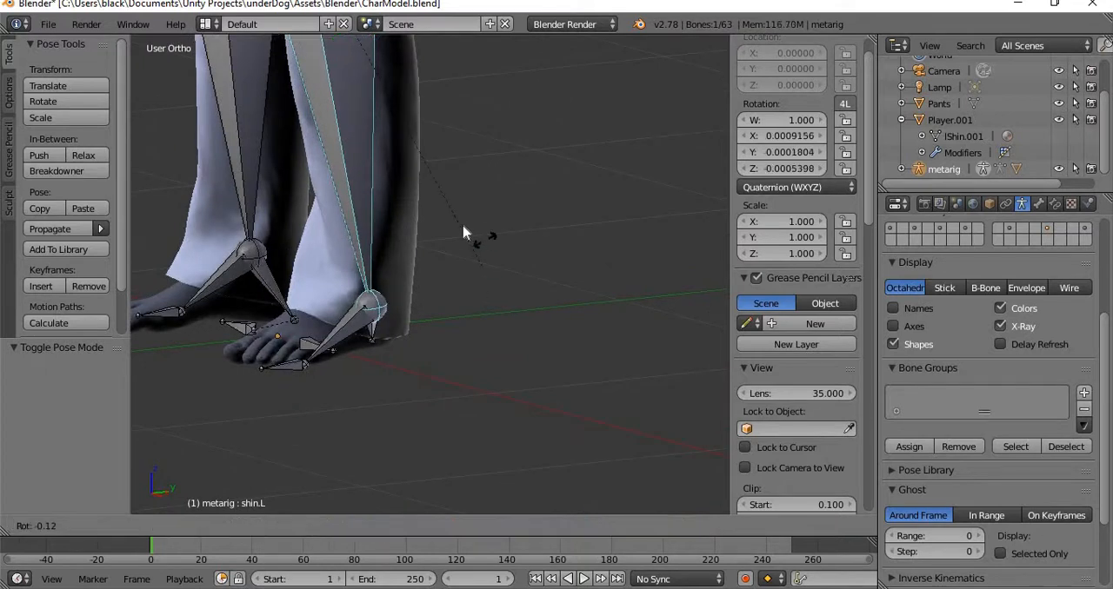
right_click(394, 236)
middle_drag(398, 240, 547, 315)
shift+middle_drag(475, 248, 441, 516)
shift+middle_drag(491, 385, 481, 526)
middle_drag(400, 303, 457, 293)
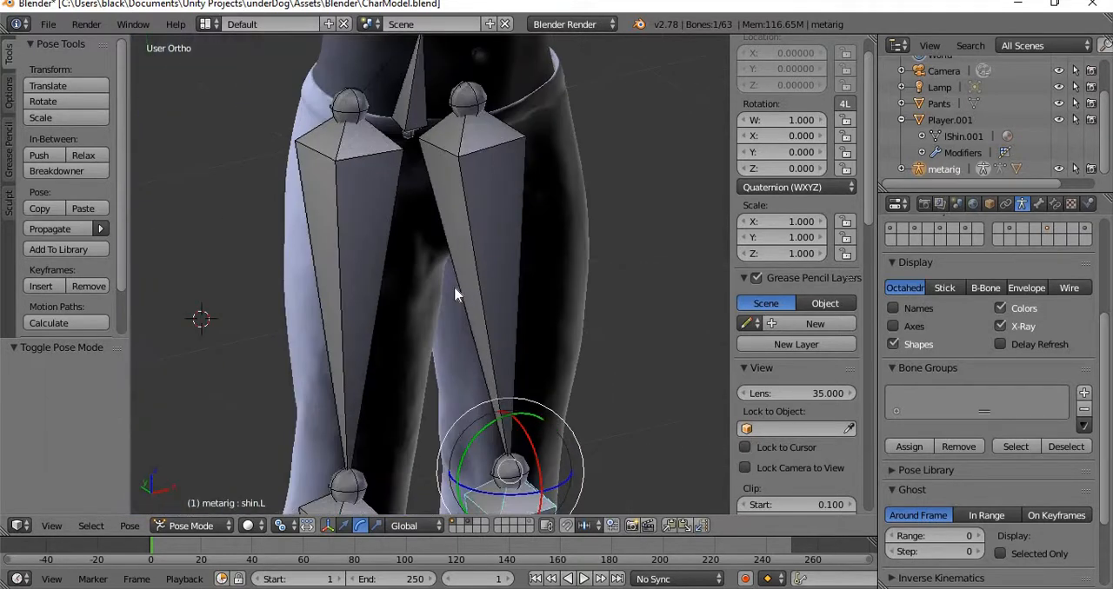